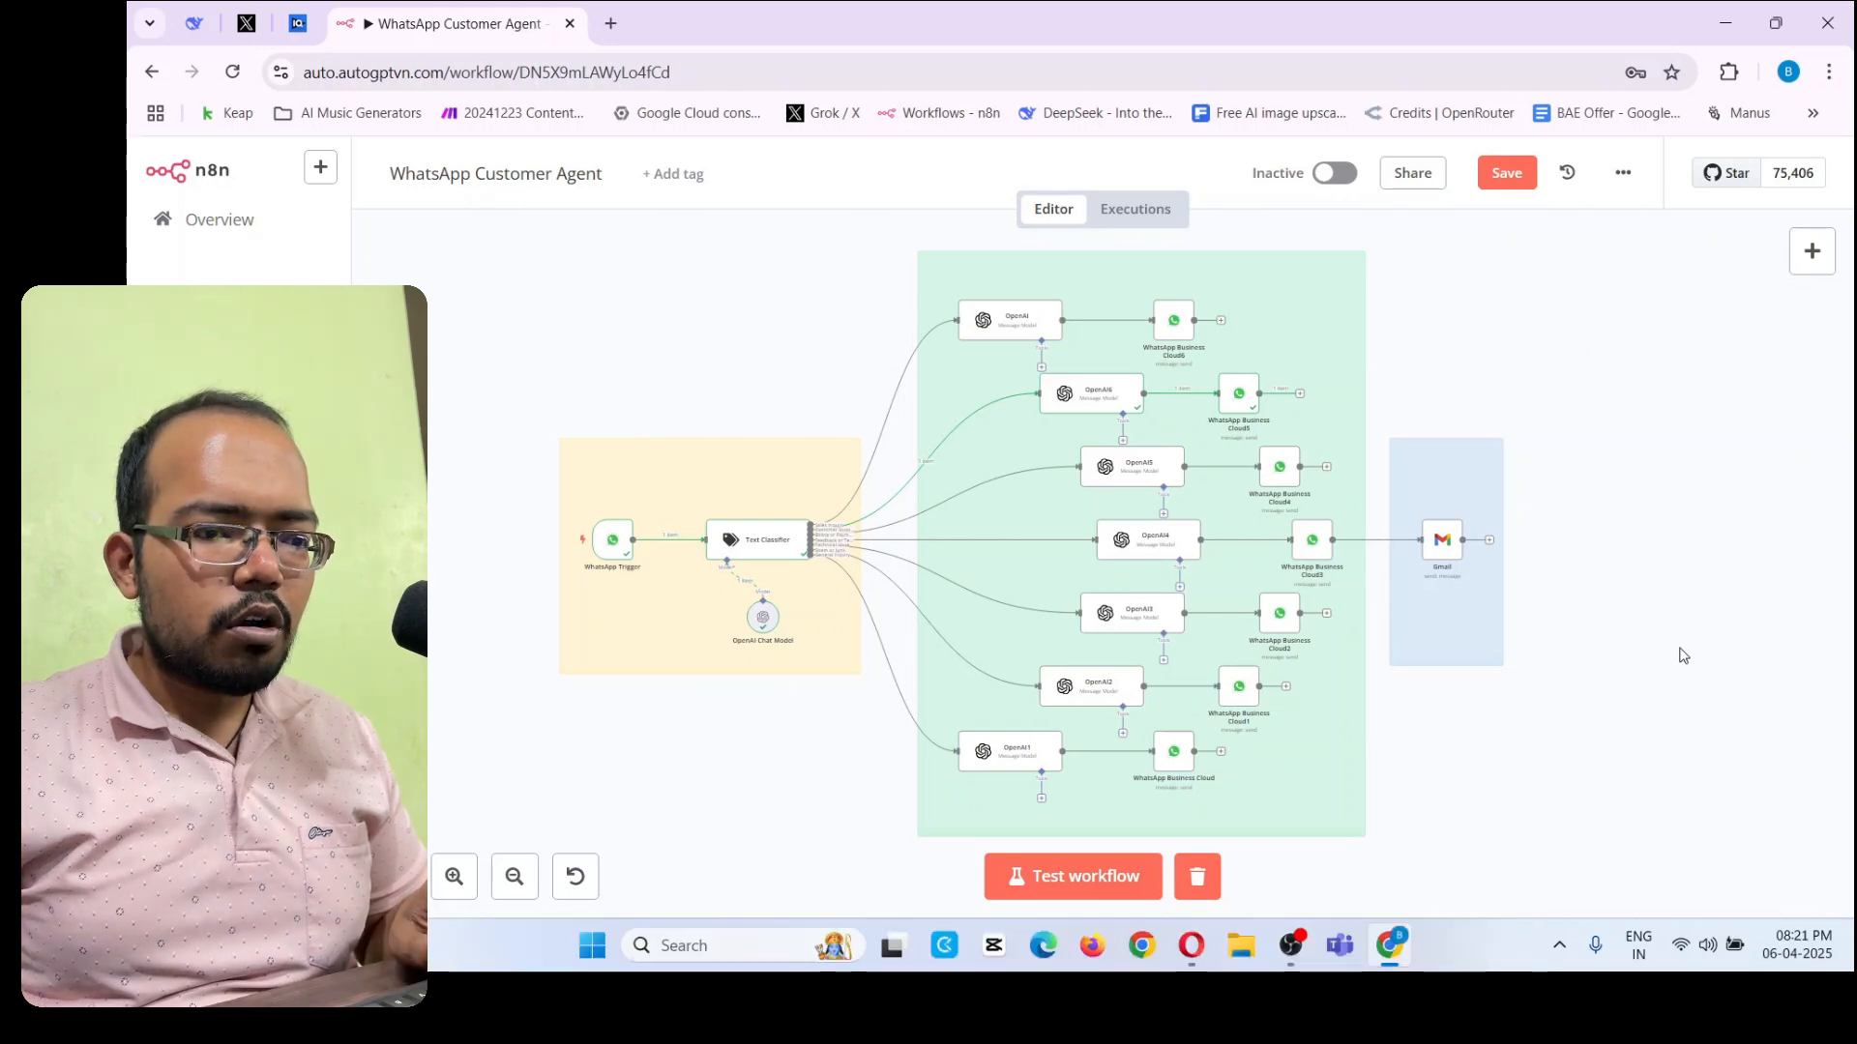
# Start a test run of the WhatsApp Customer Agent workflow and send the drafted technical-help message in the archived WhatsApp chat
pyautogui.click(1189, 944)
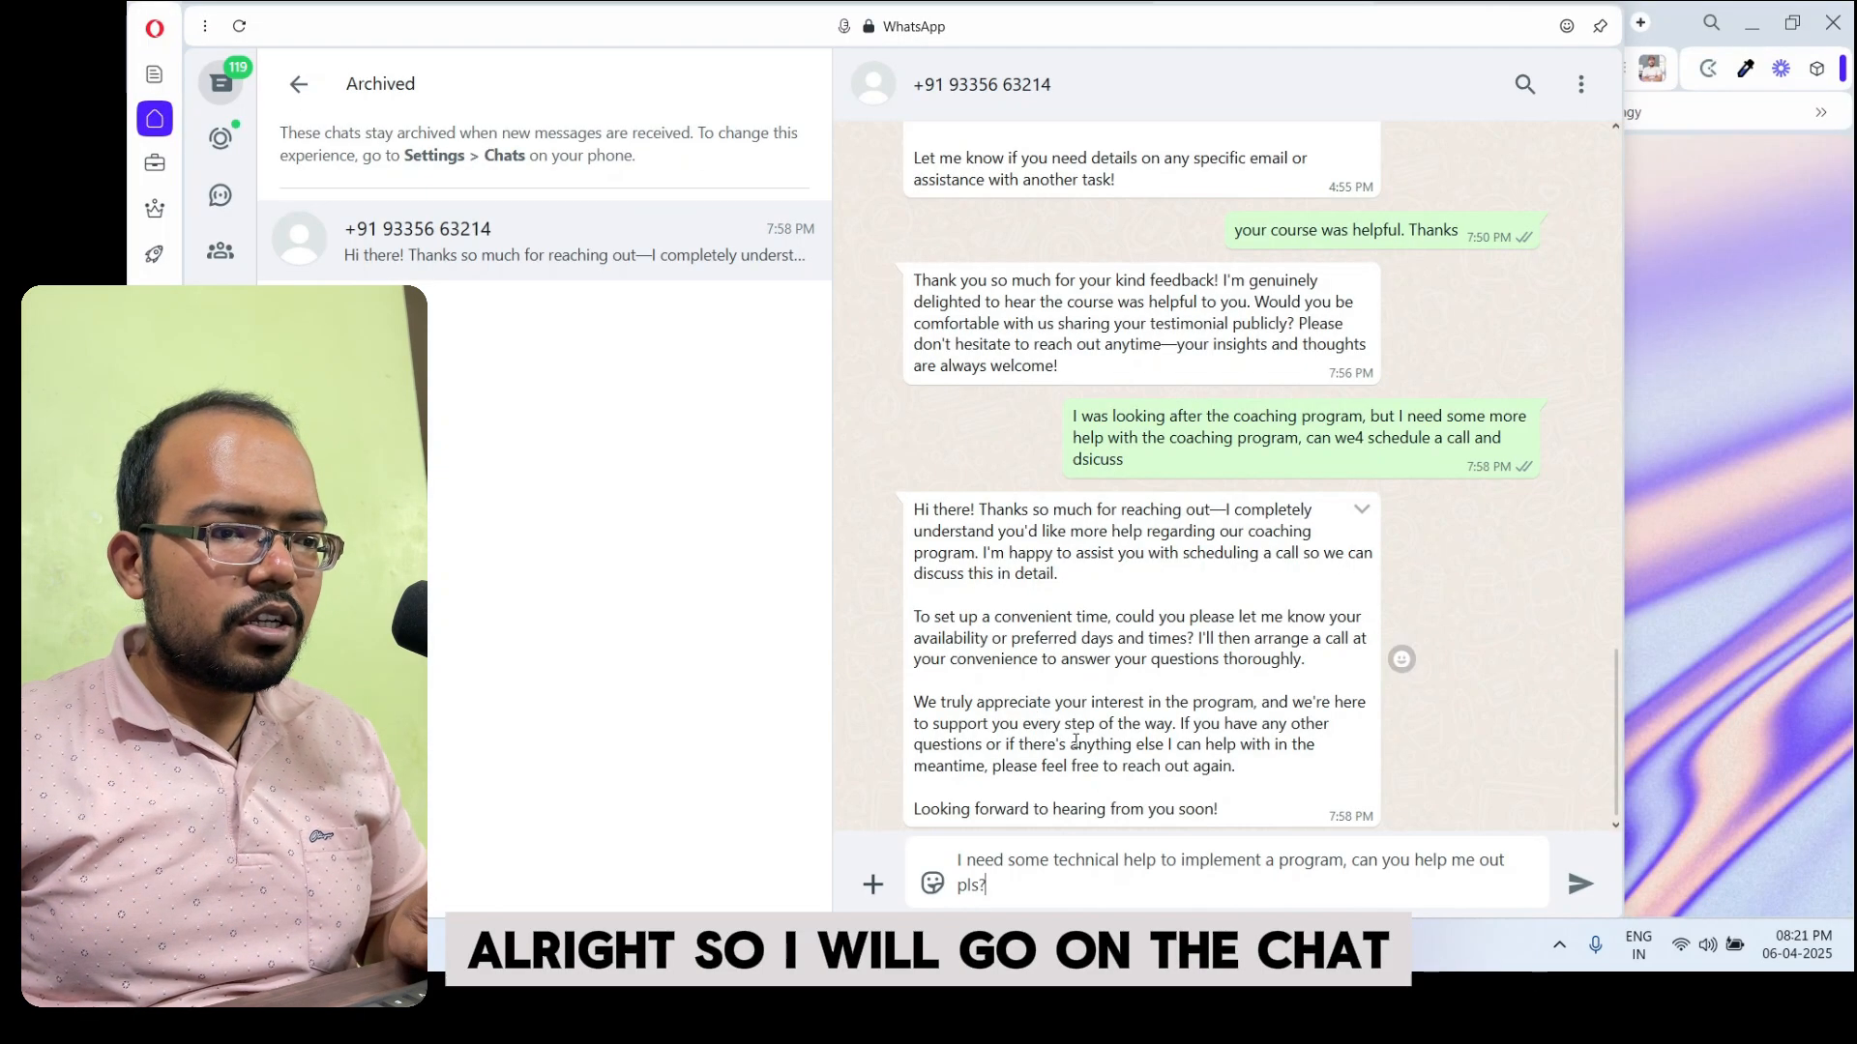
pyautogui.scroll(-1, 1178, 643)
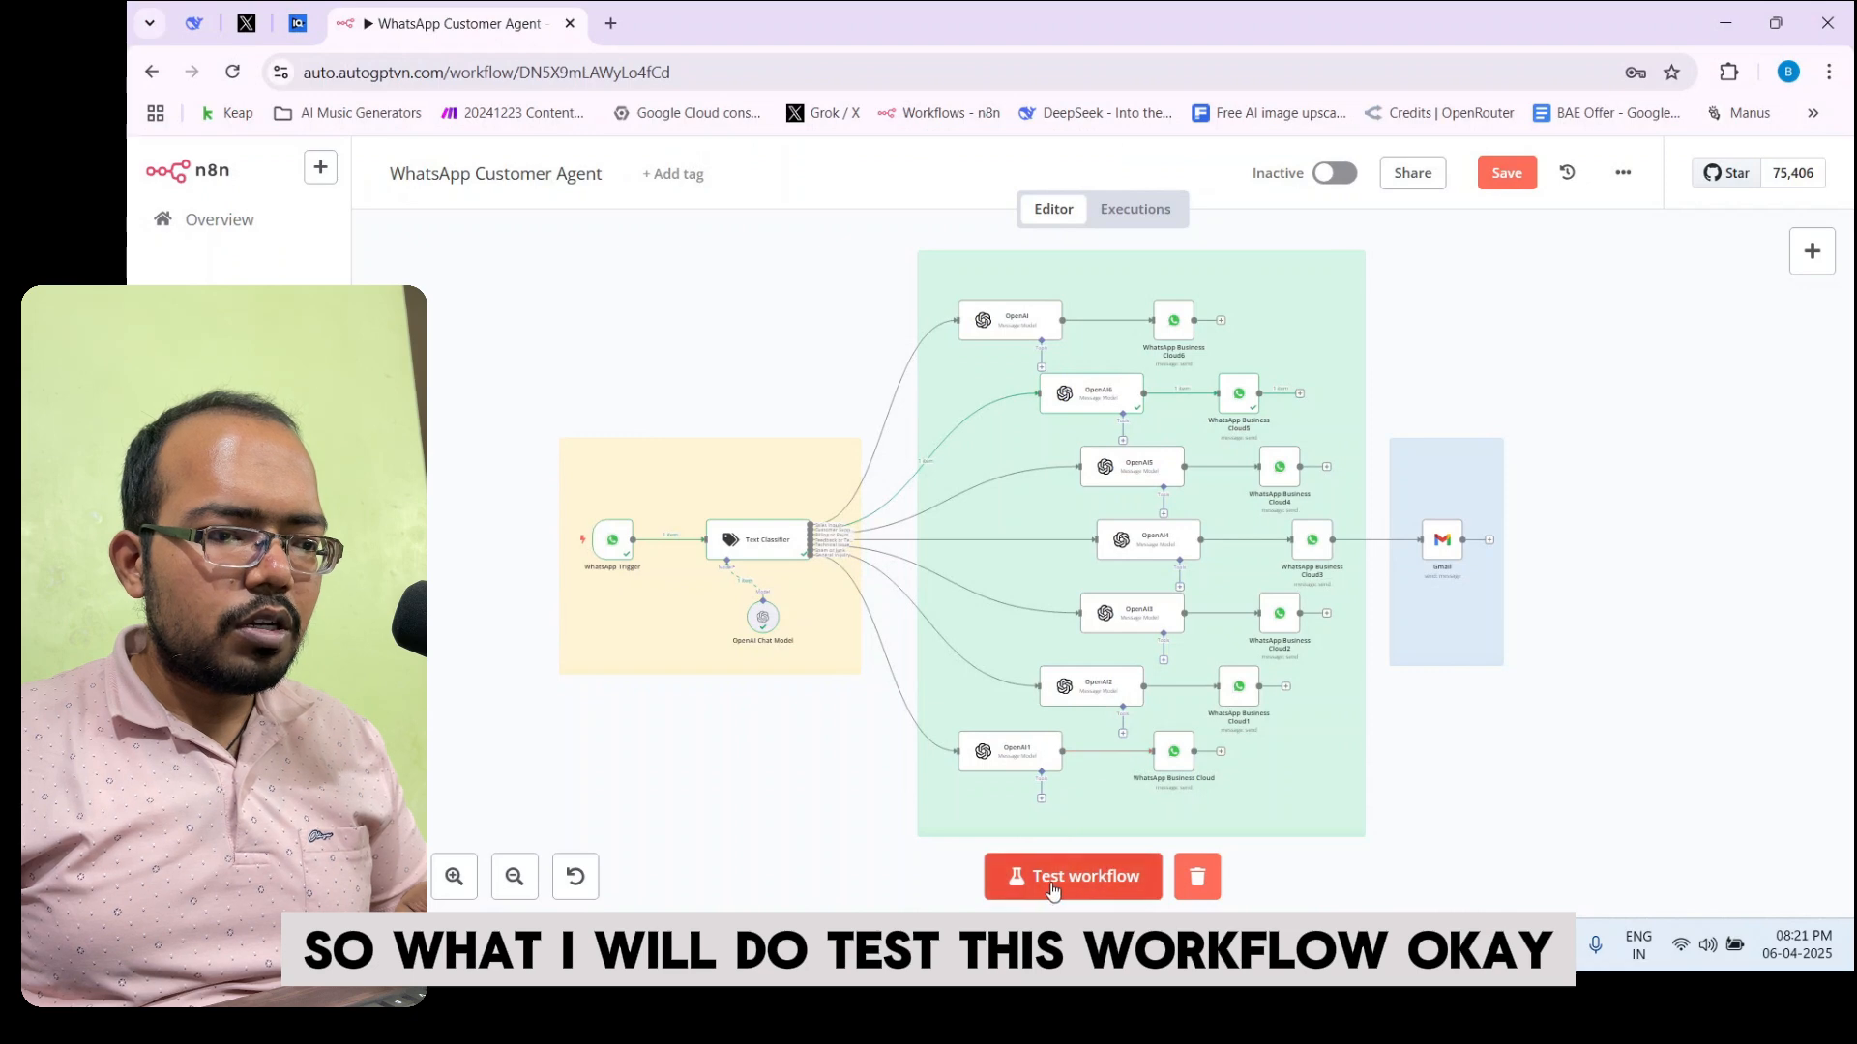
pyautogui.click(1054, 885)
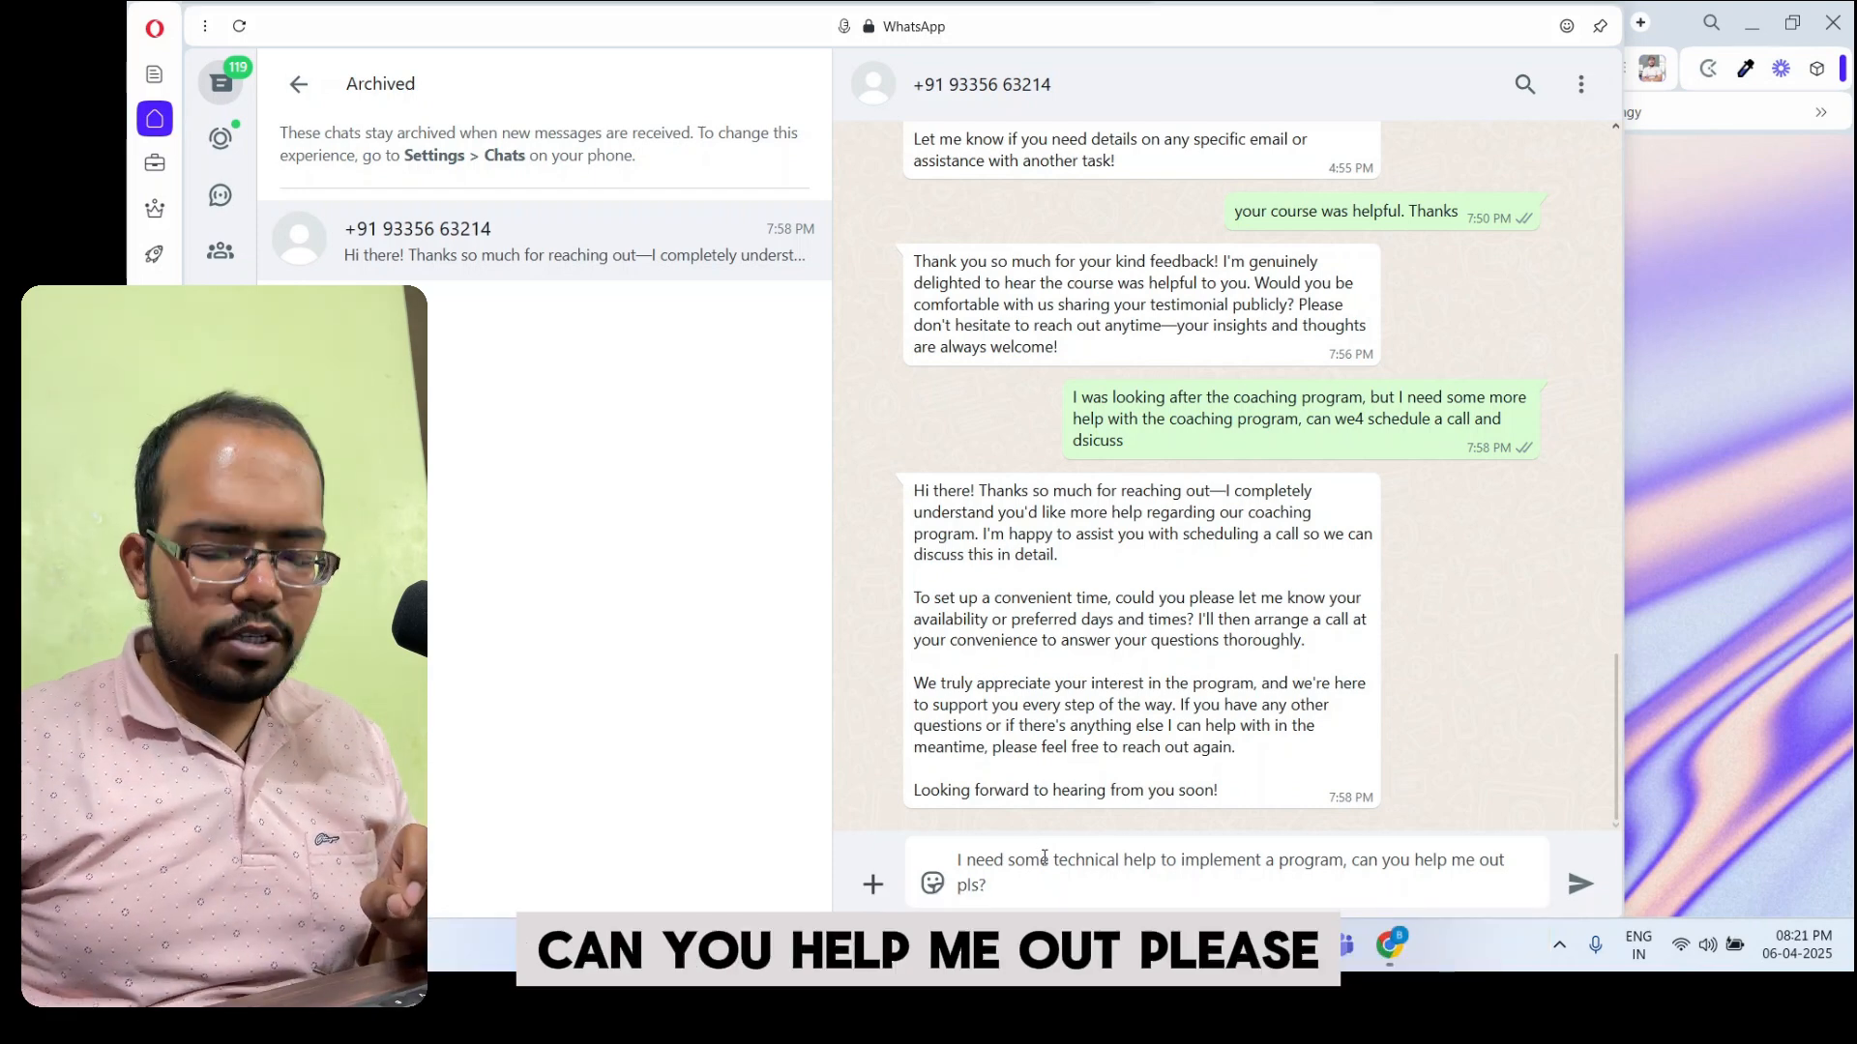
pyautogui.press('Return')
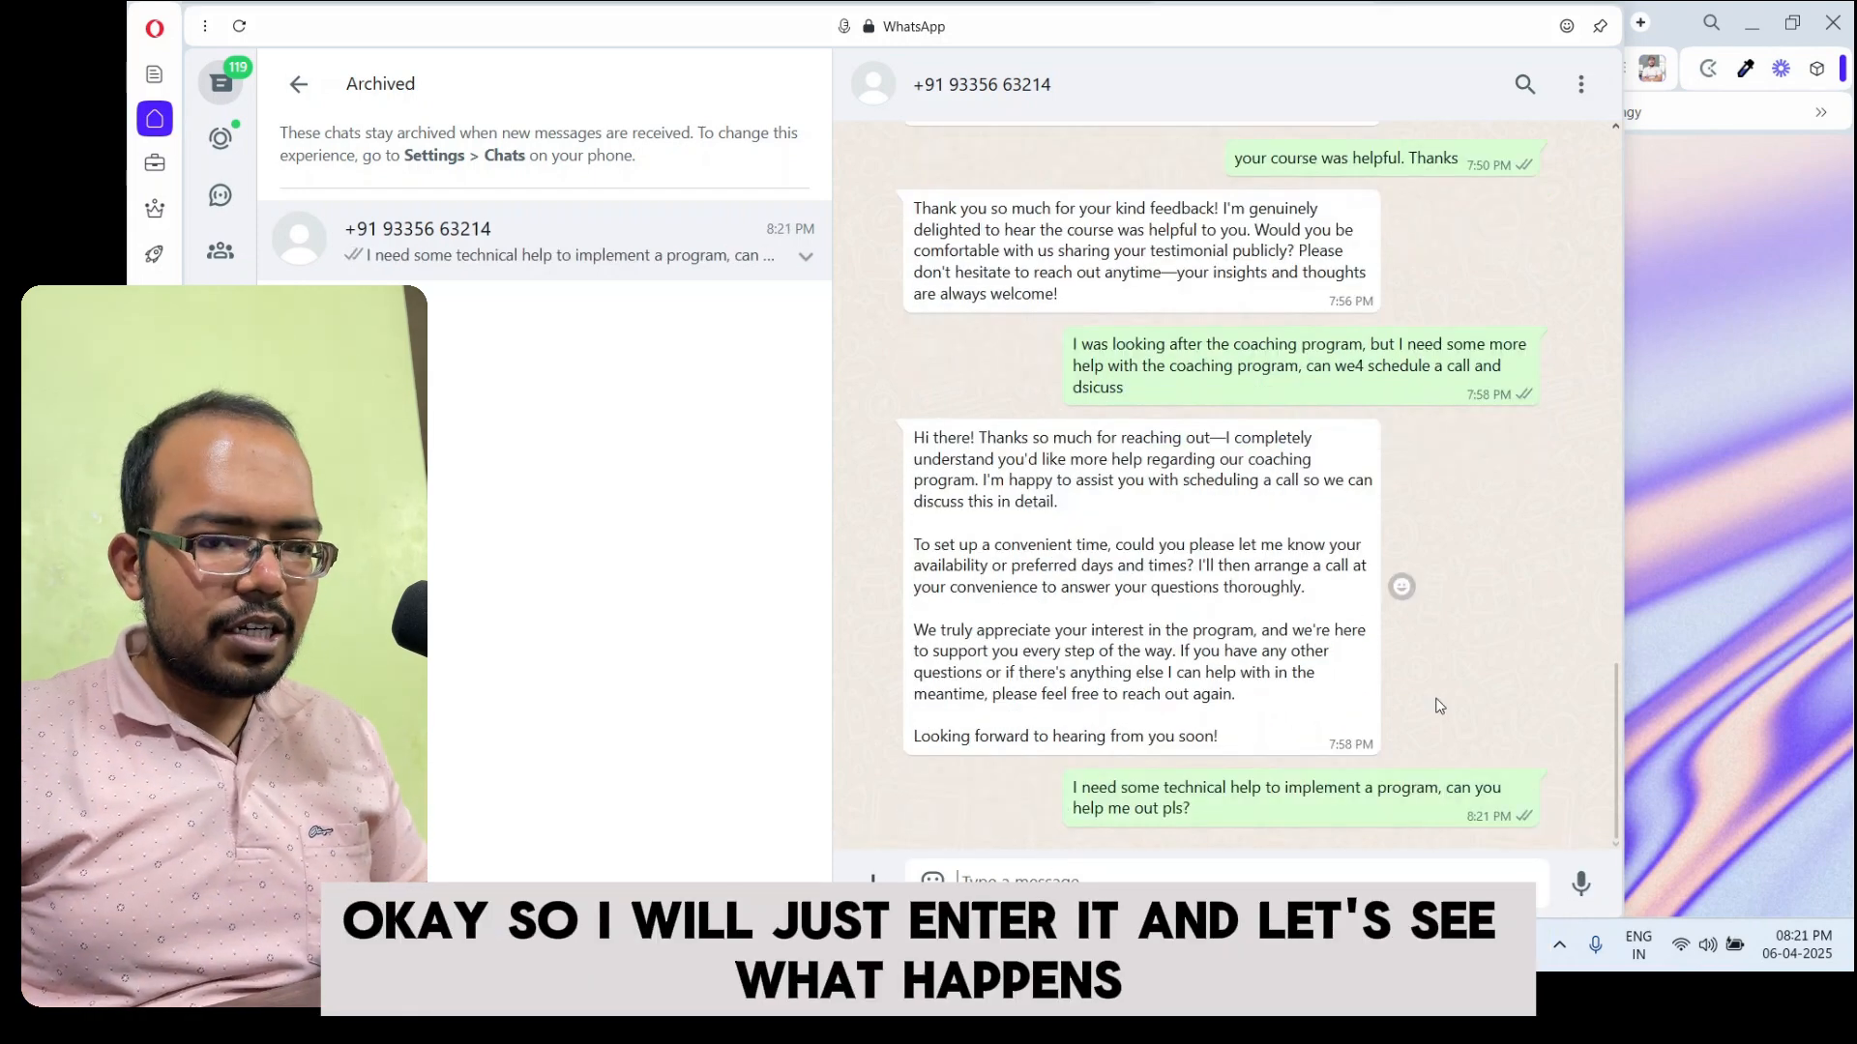
# Switch back to n8n and follow the running execution from the Text Classifier along its active branch
pyautogui.hotkey('alt', 'Tab')
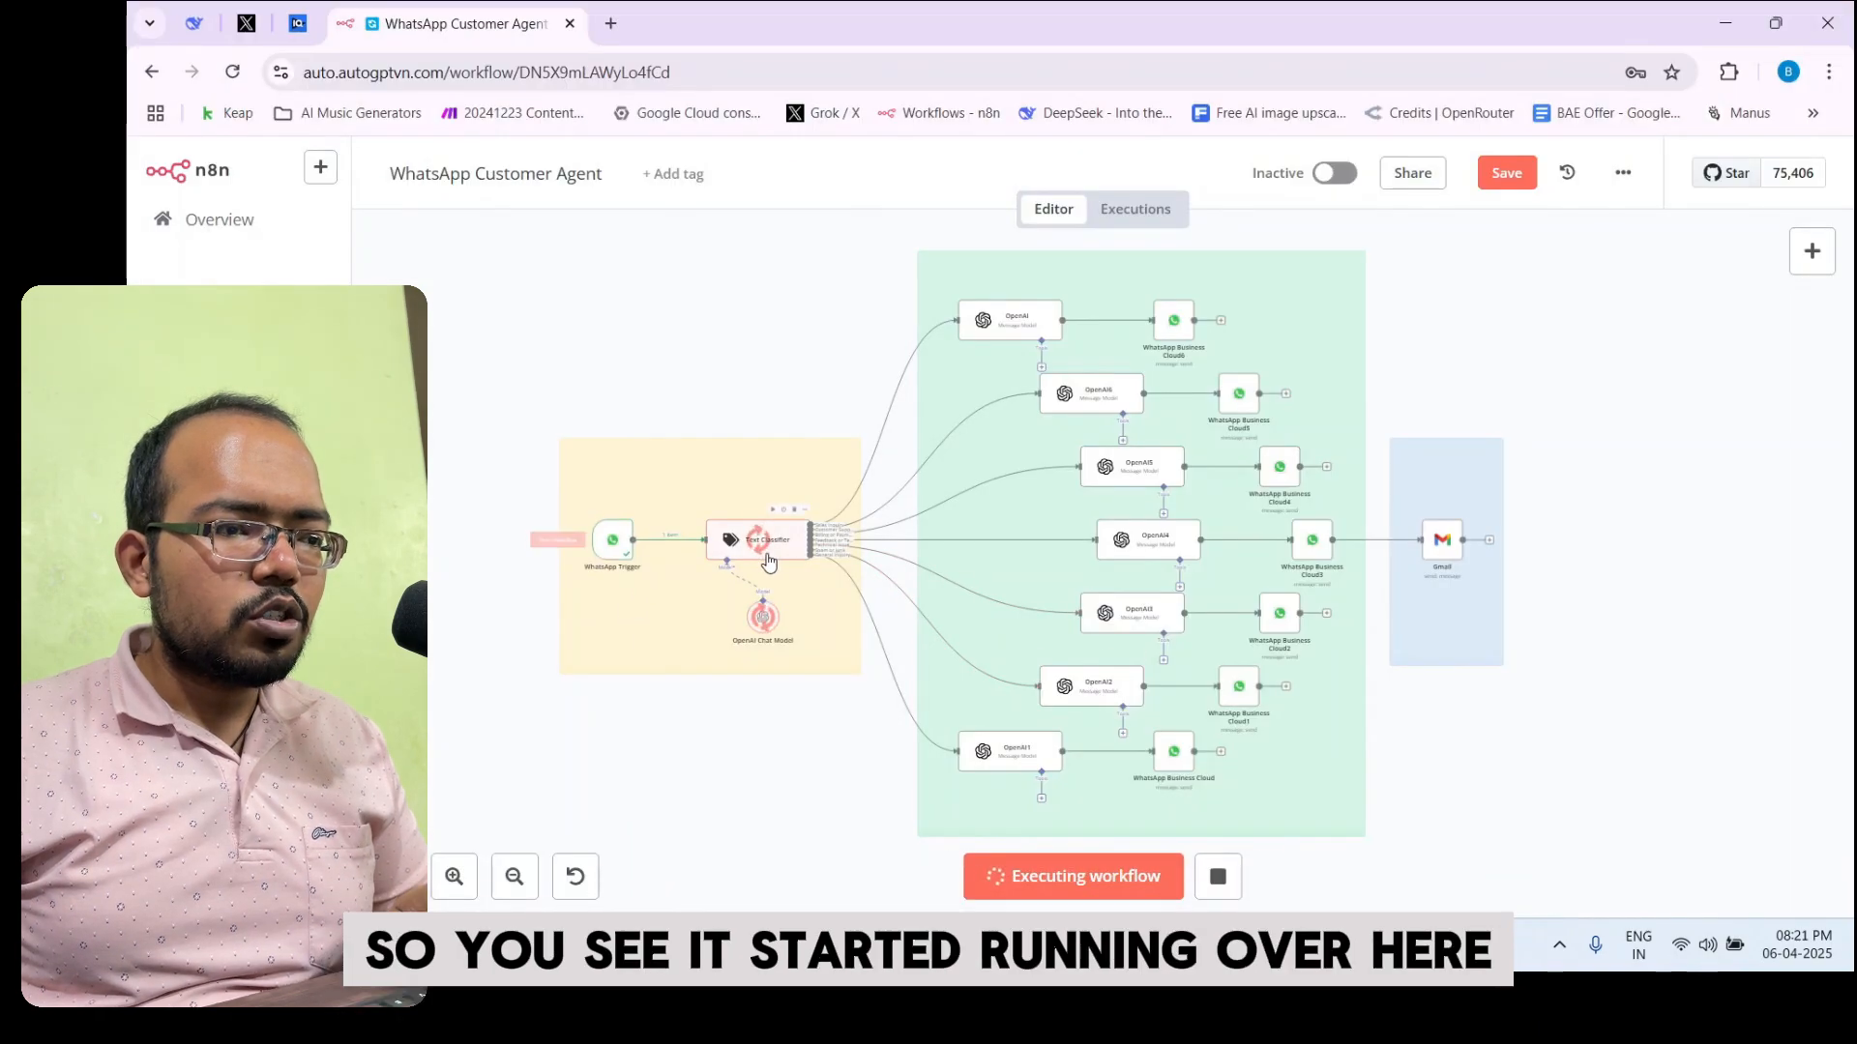
pyautogui.scroll(3, 757, 555)
pyautogui.scroll(-3, 756, 555)
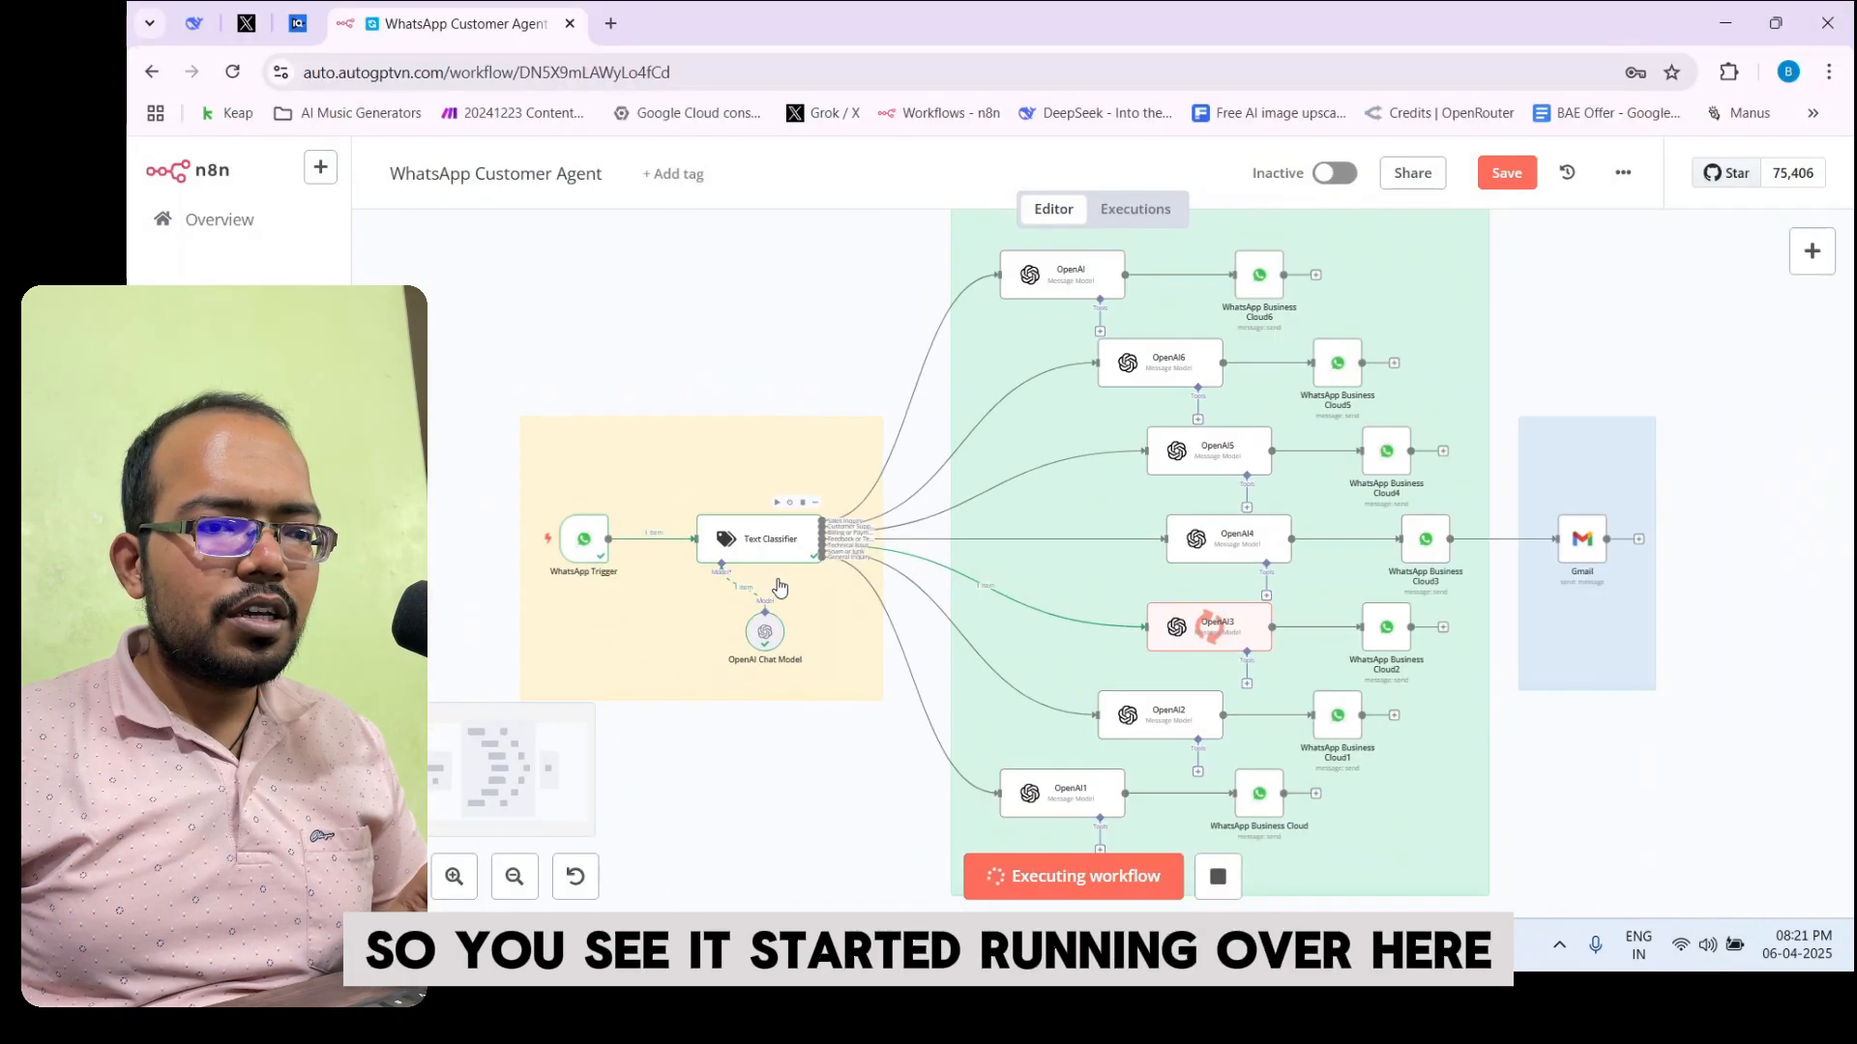
pyautogui.scroll(5, 1335, 619)
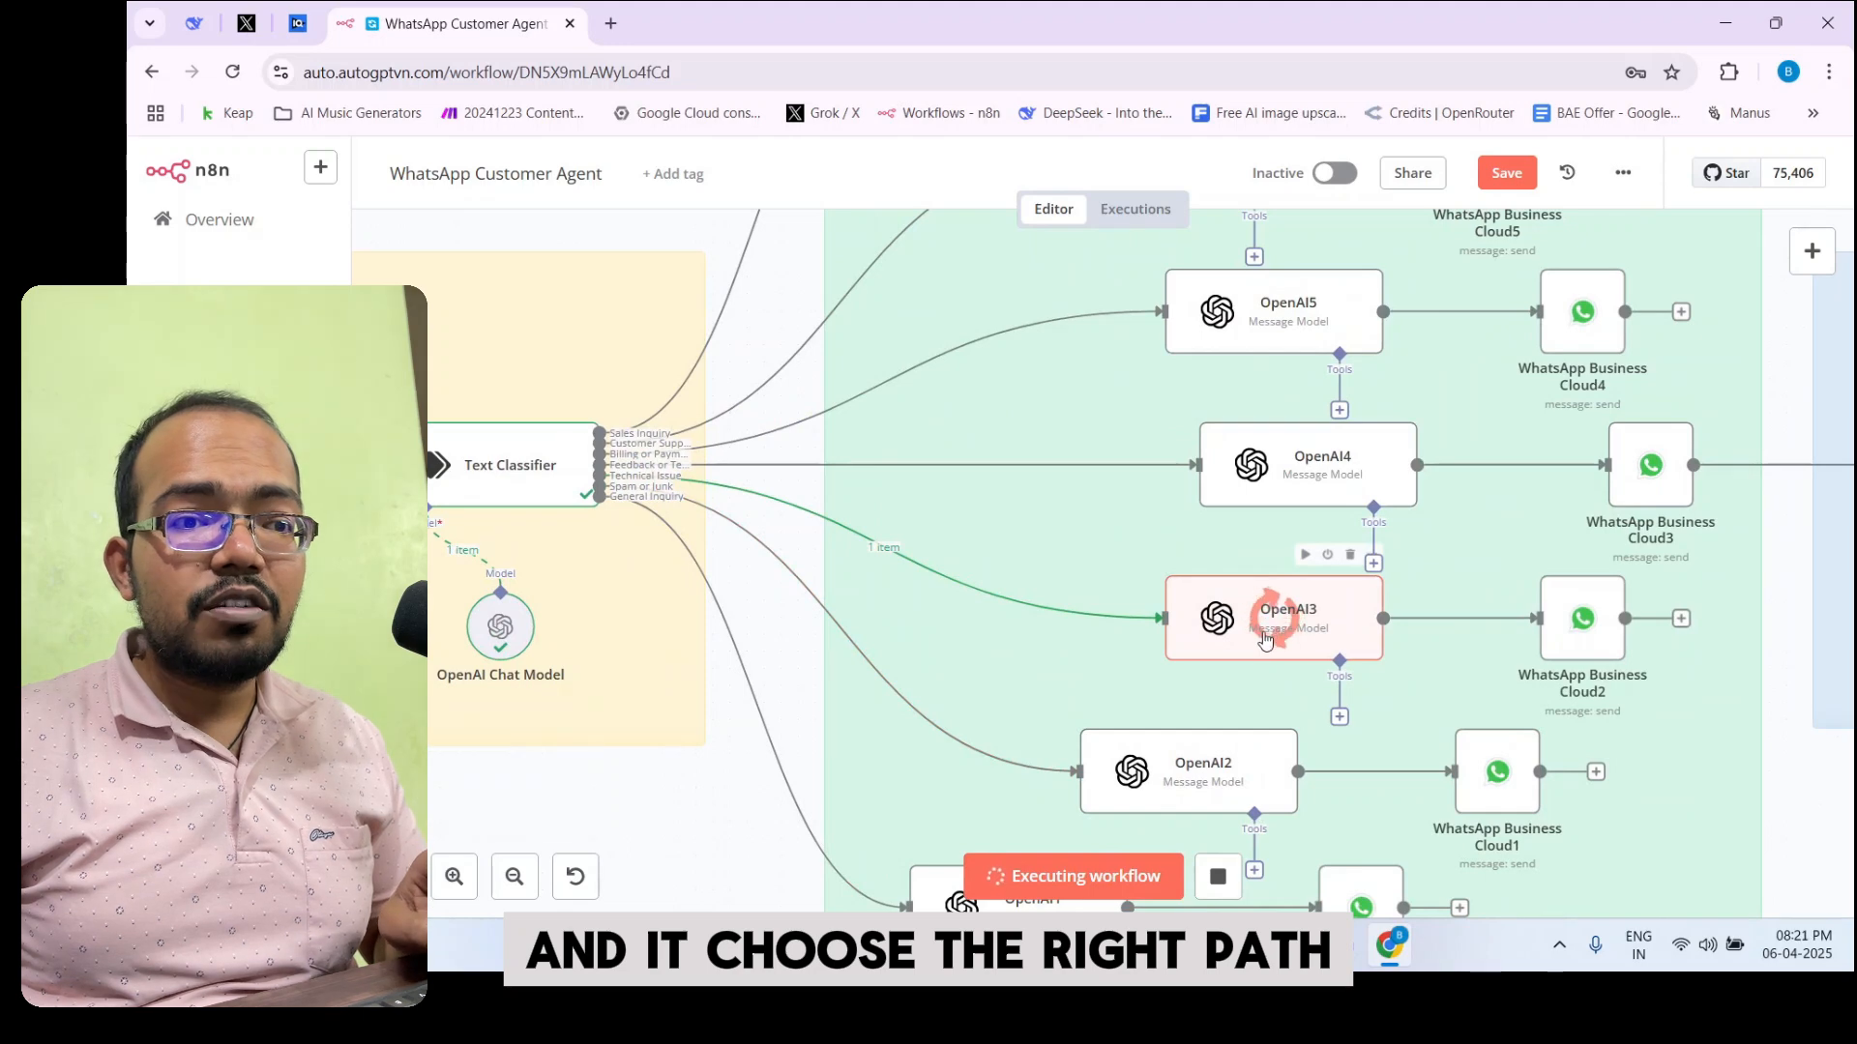
pyautogui.scroll(3, 1269, 627)
pyautogui.scroll(-2, 1117, 591)
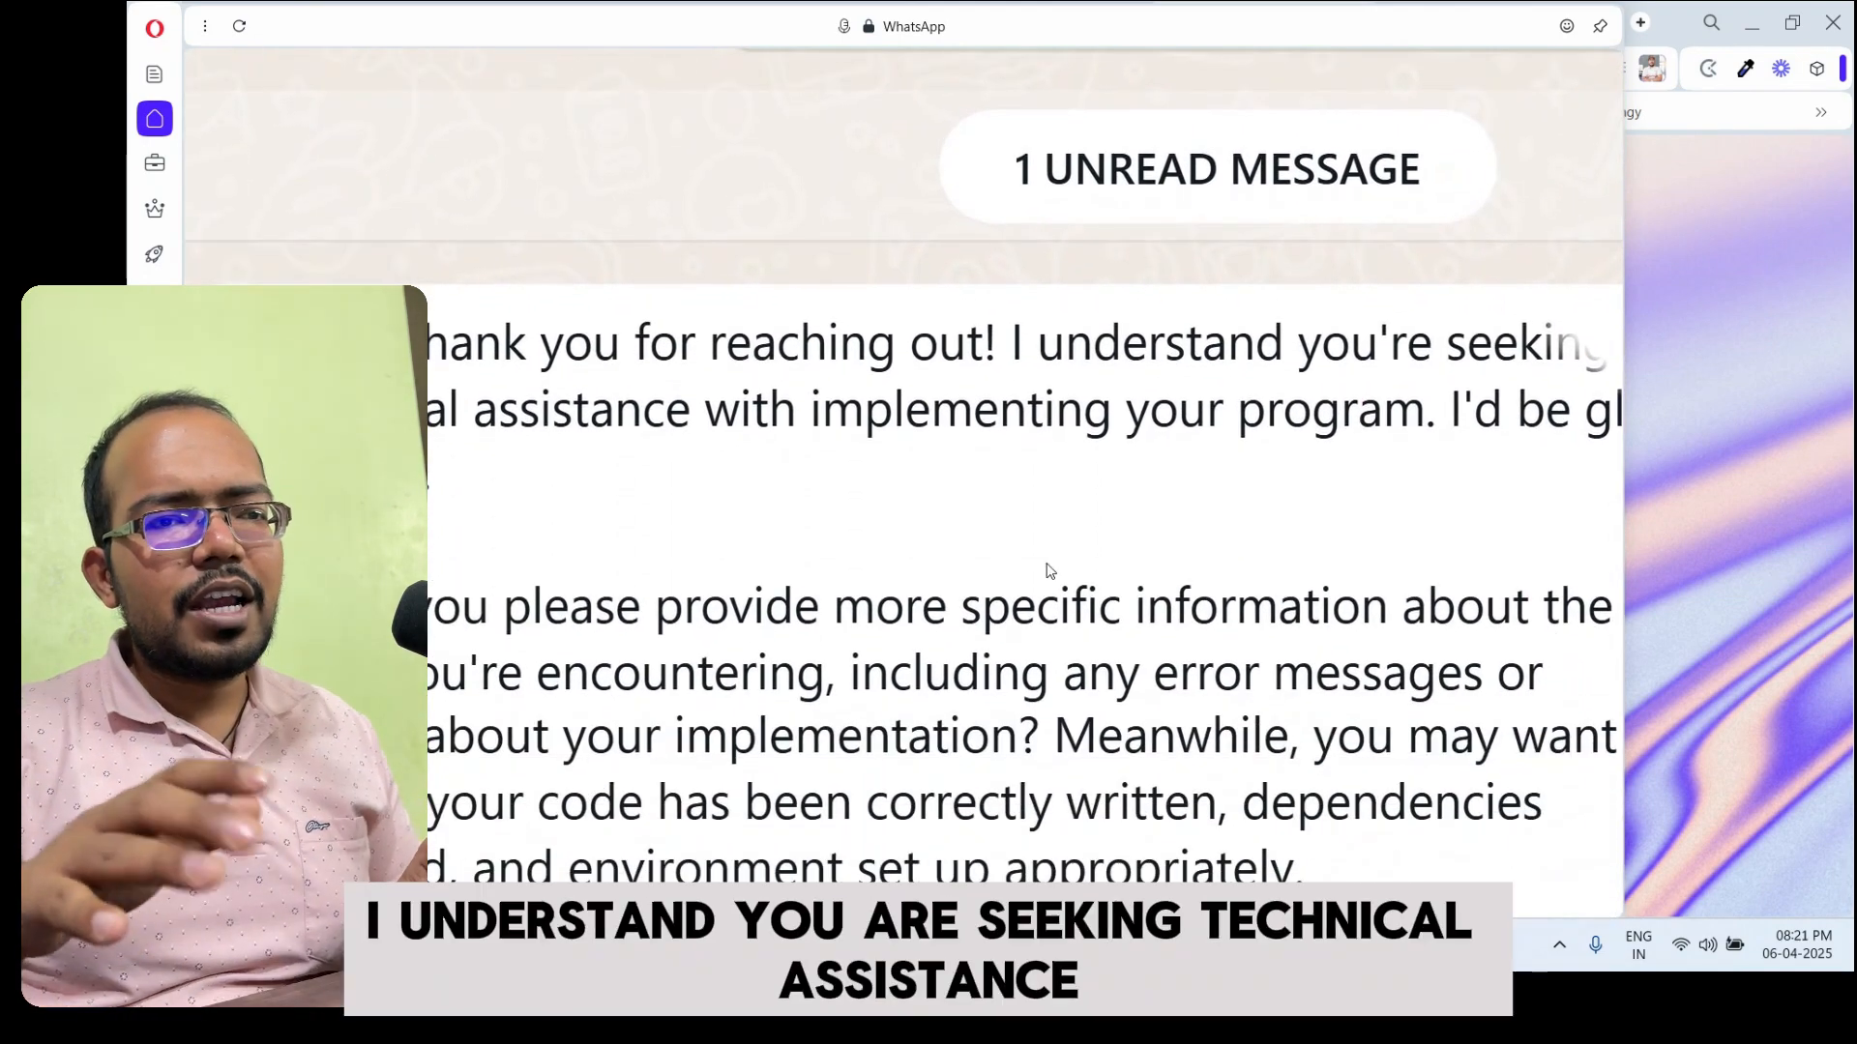
# Read the agent's WhatsApp reply to the technical-help request, highlighting its questions about the issue and its troubleshooting suggestions
pyautogui.scroll(-3, 1050, 572)
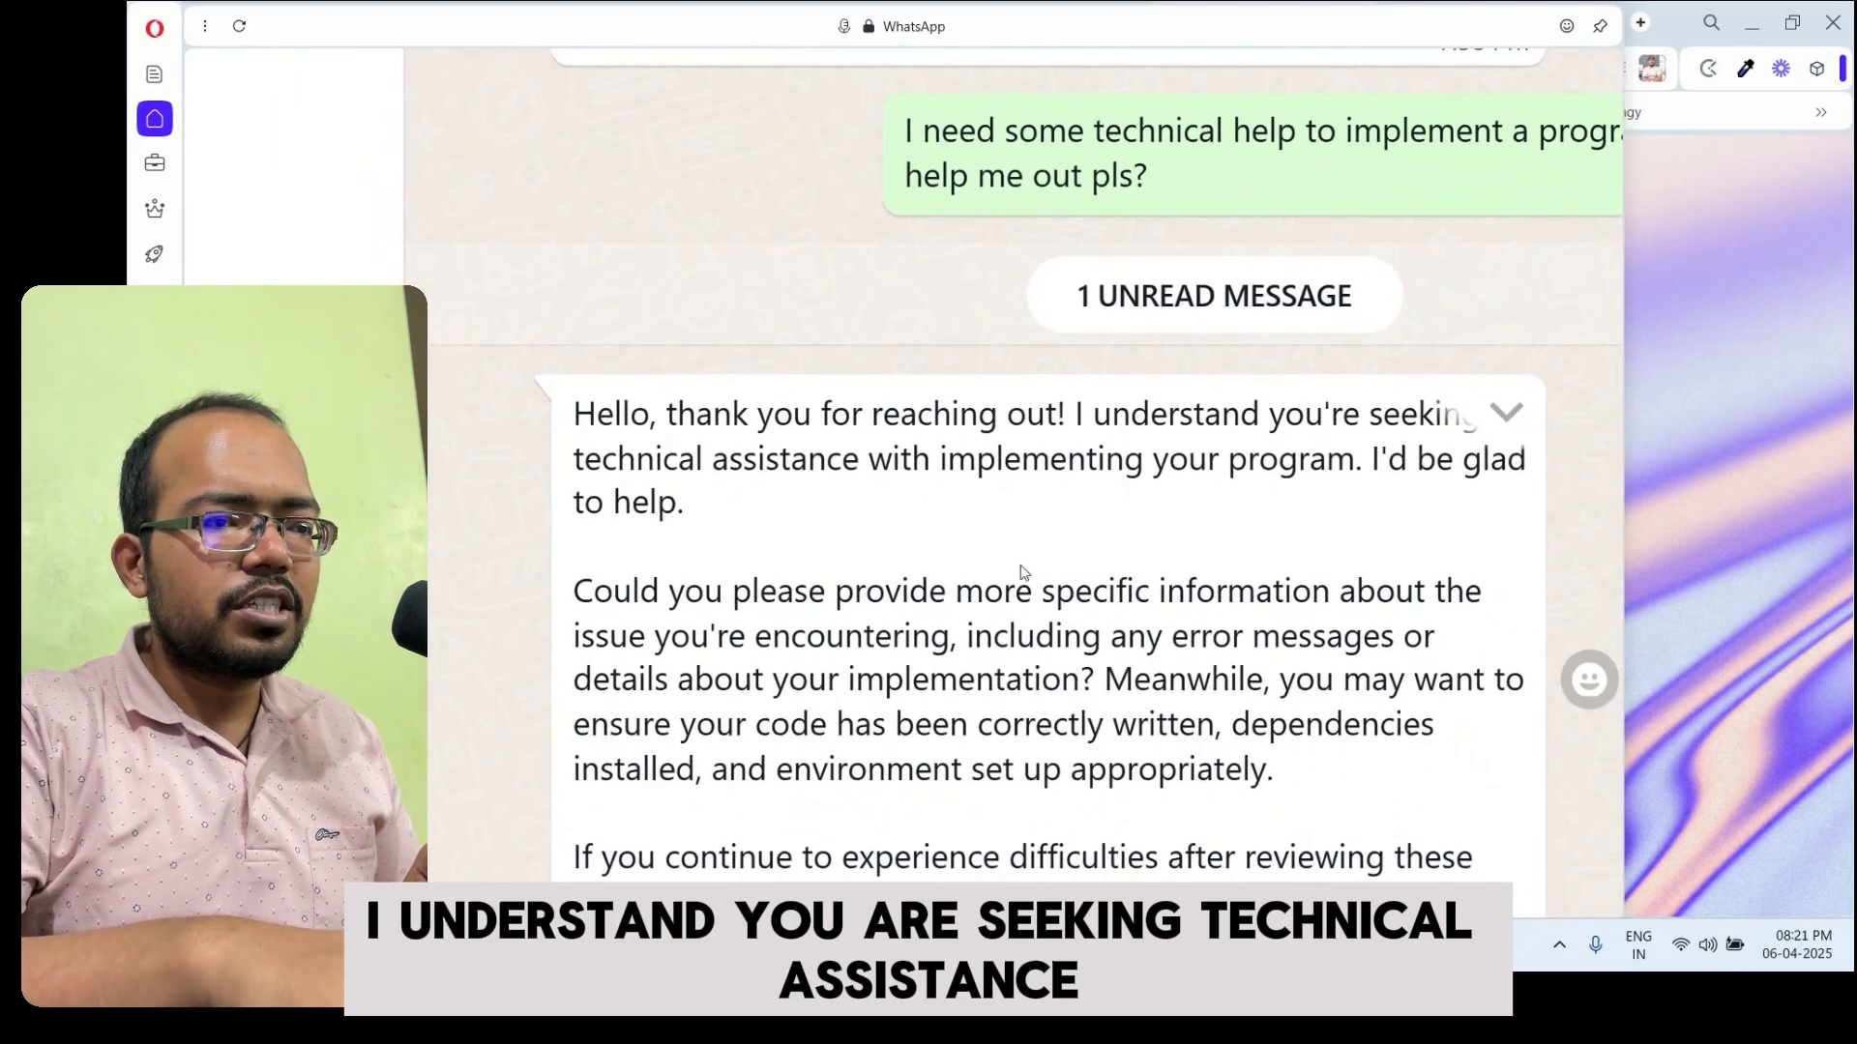
pyautogui.scroll(-1, 1025, 574)
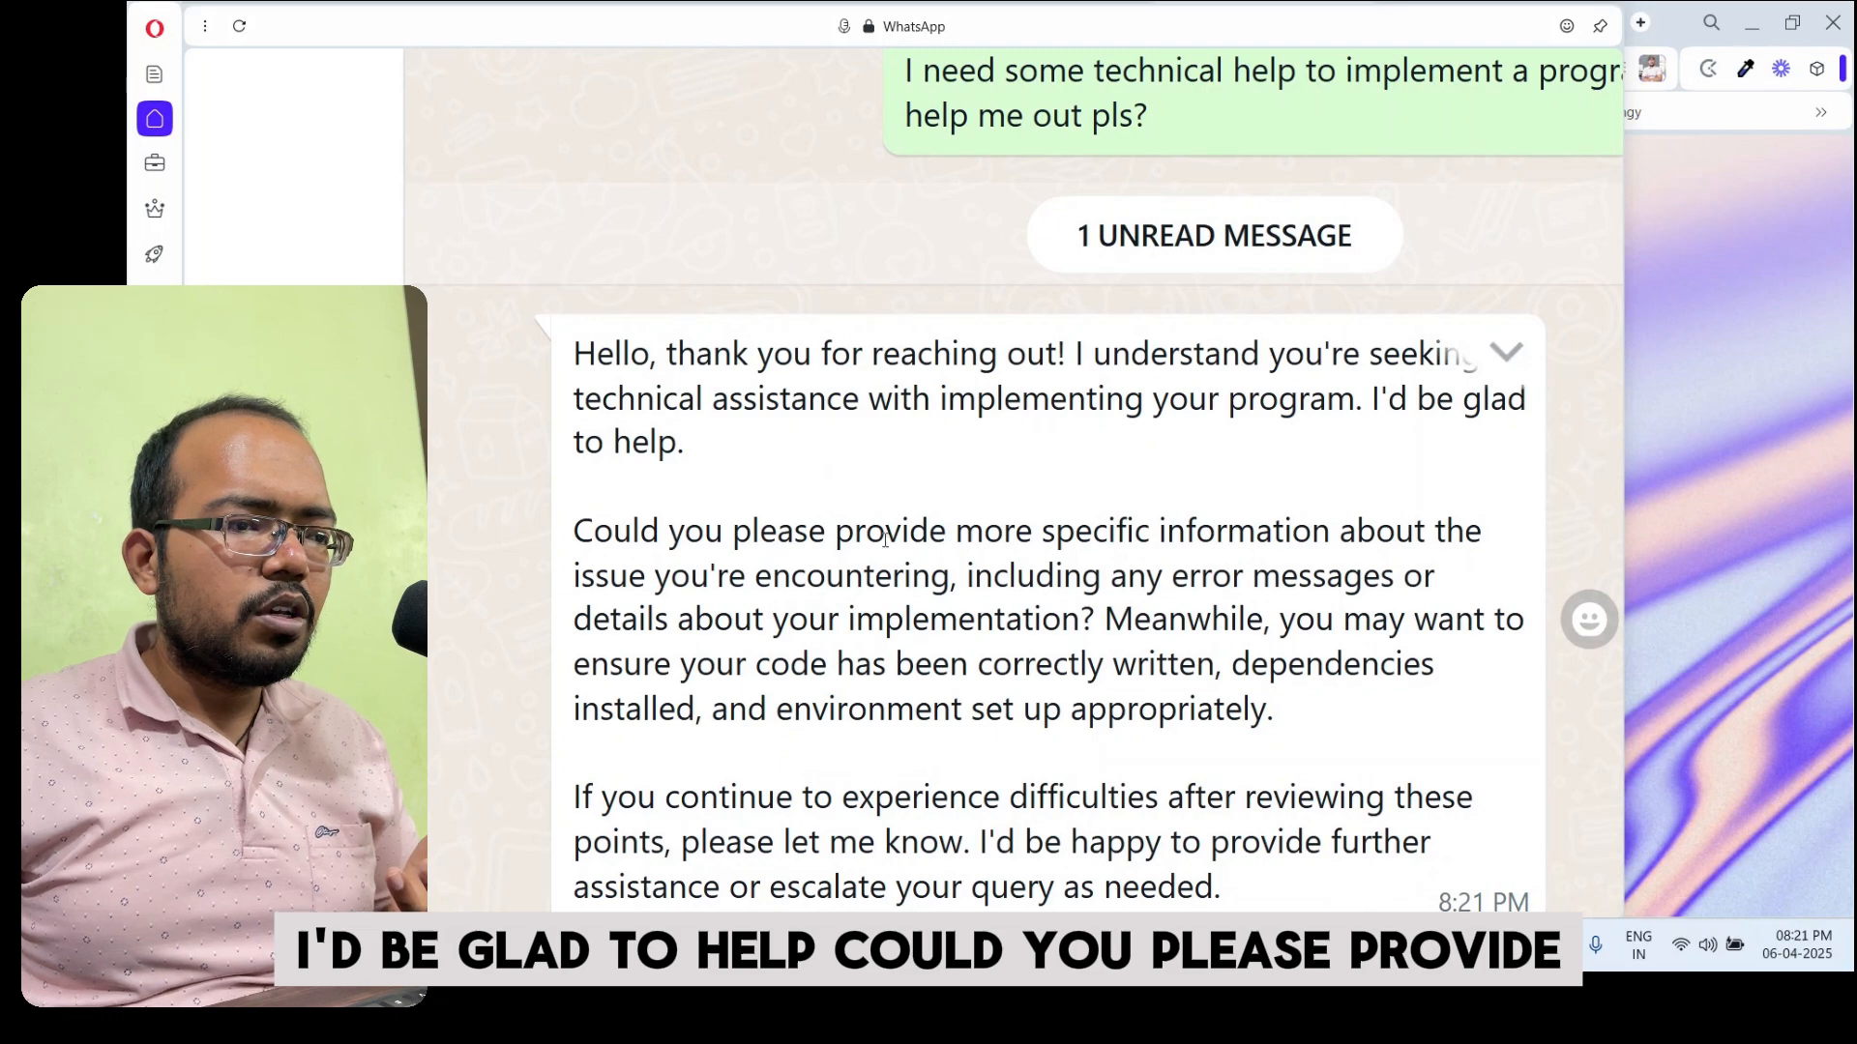
pyautogui.moveTo(779, 531); pyautogui.dragTo(1482, 523)
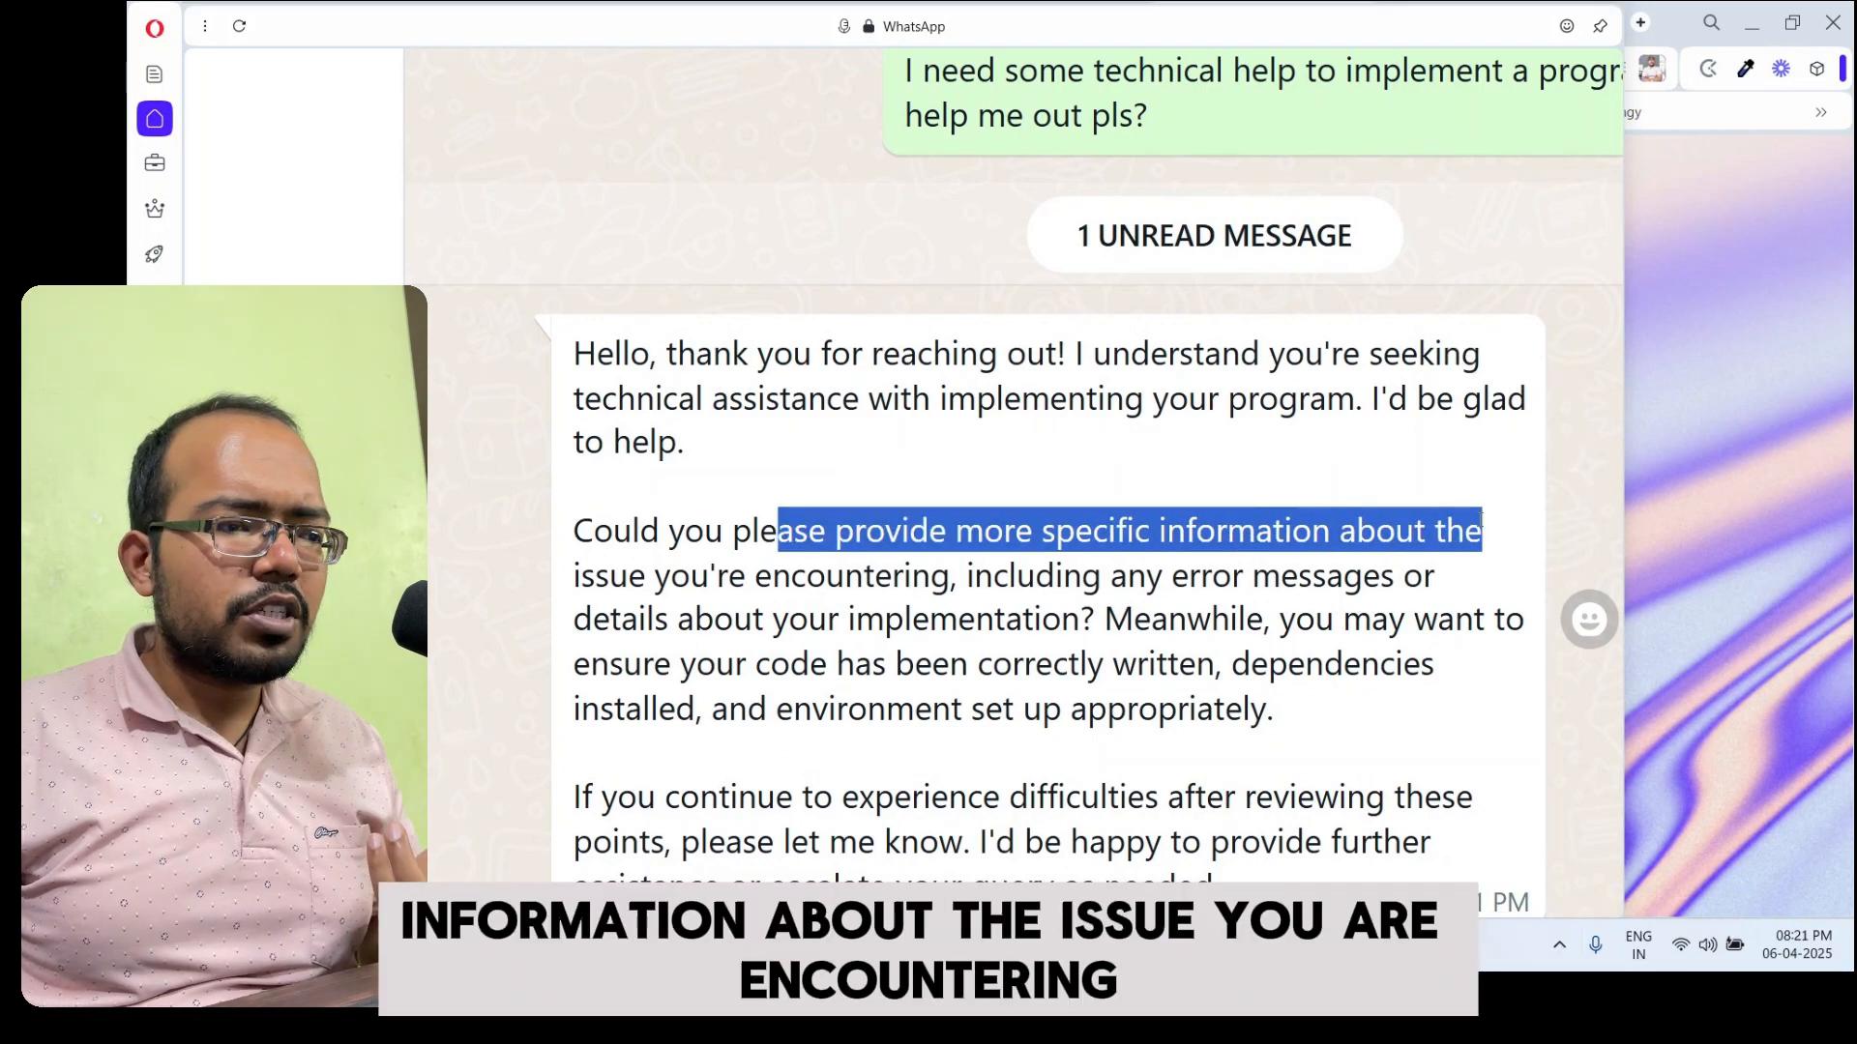
pyautogui.moveTo(674, 580); pyautogui.dragTo(1395, 576)
pyautogui.moveTo(672, 619); pyautogui.dragTo(1109, 624)
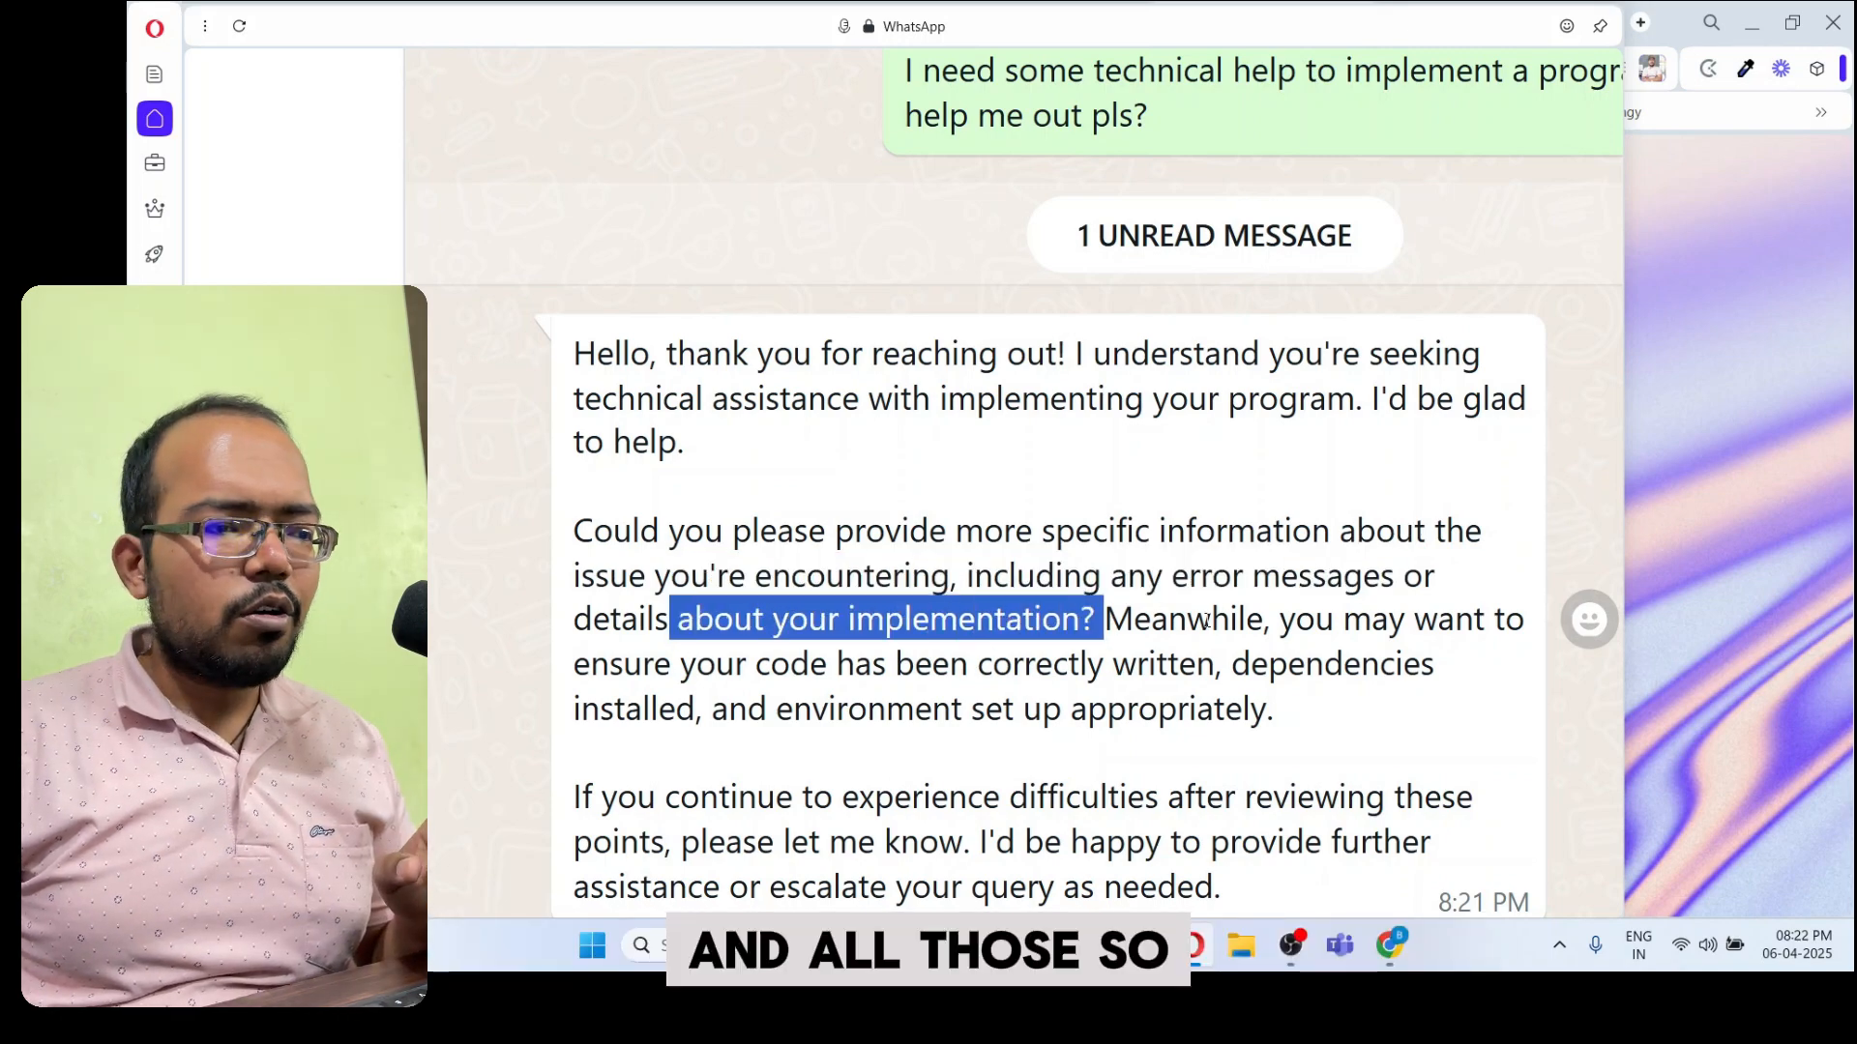
pyautogui.scroll(-2, 861, 639)
pyautogui.moveTo(821, 638); pyautogui.dragTo(1215, 651)
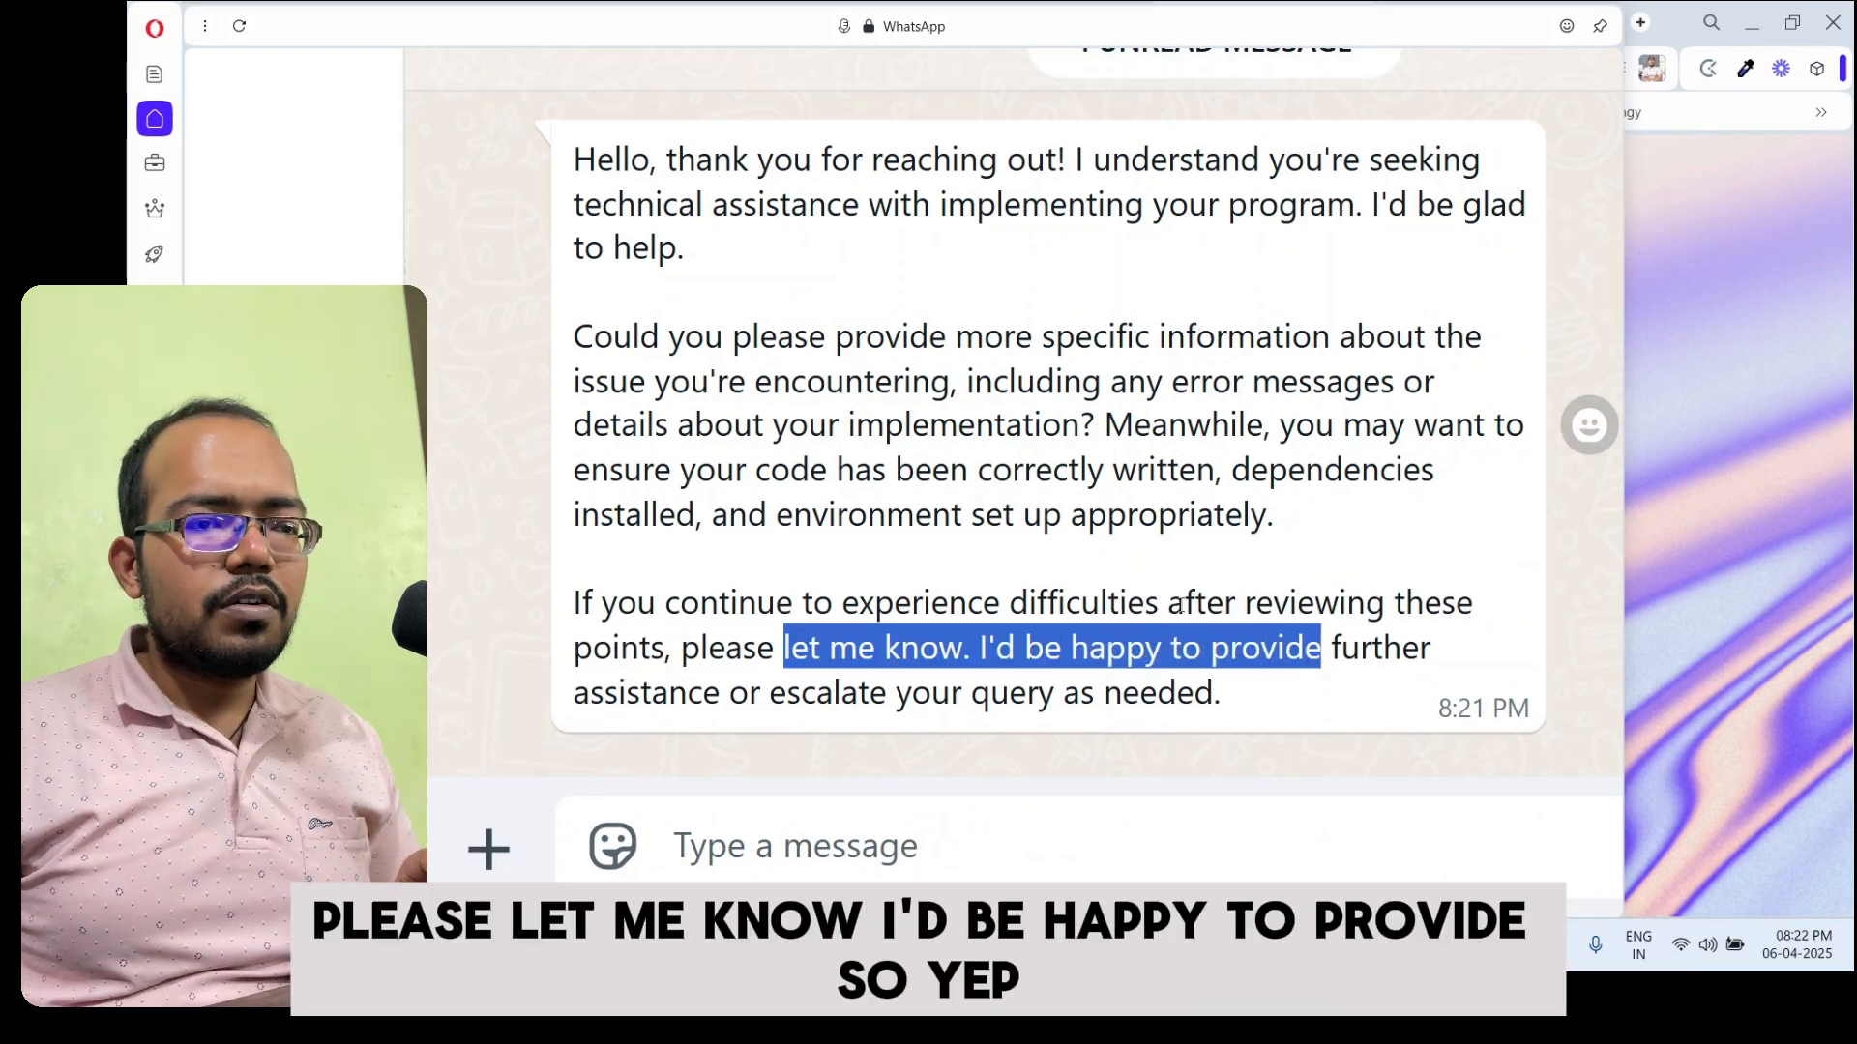
pyautogui.moveTo(729, 514); pyautogui.dragTo(1022, 514)
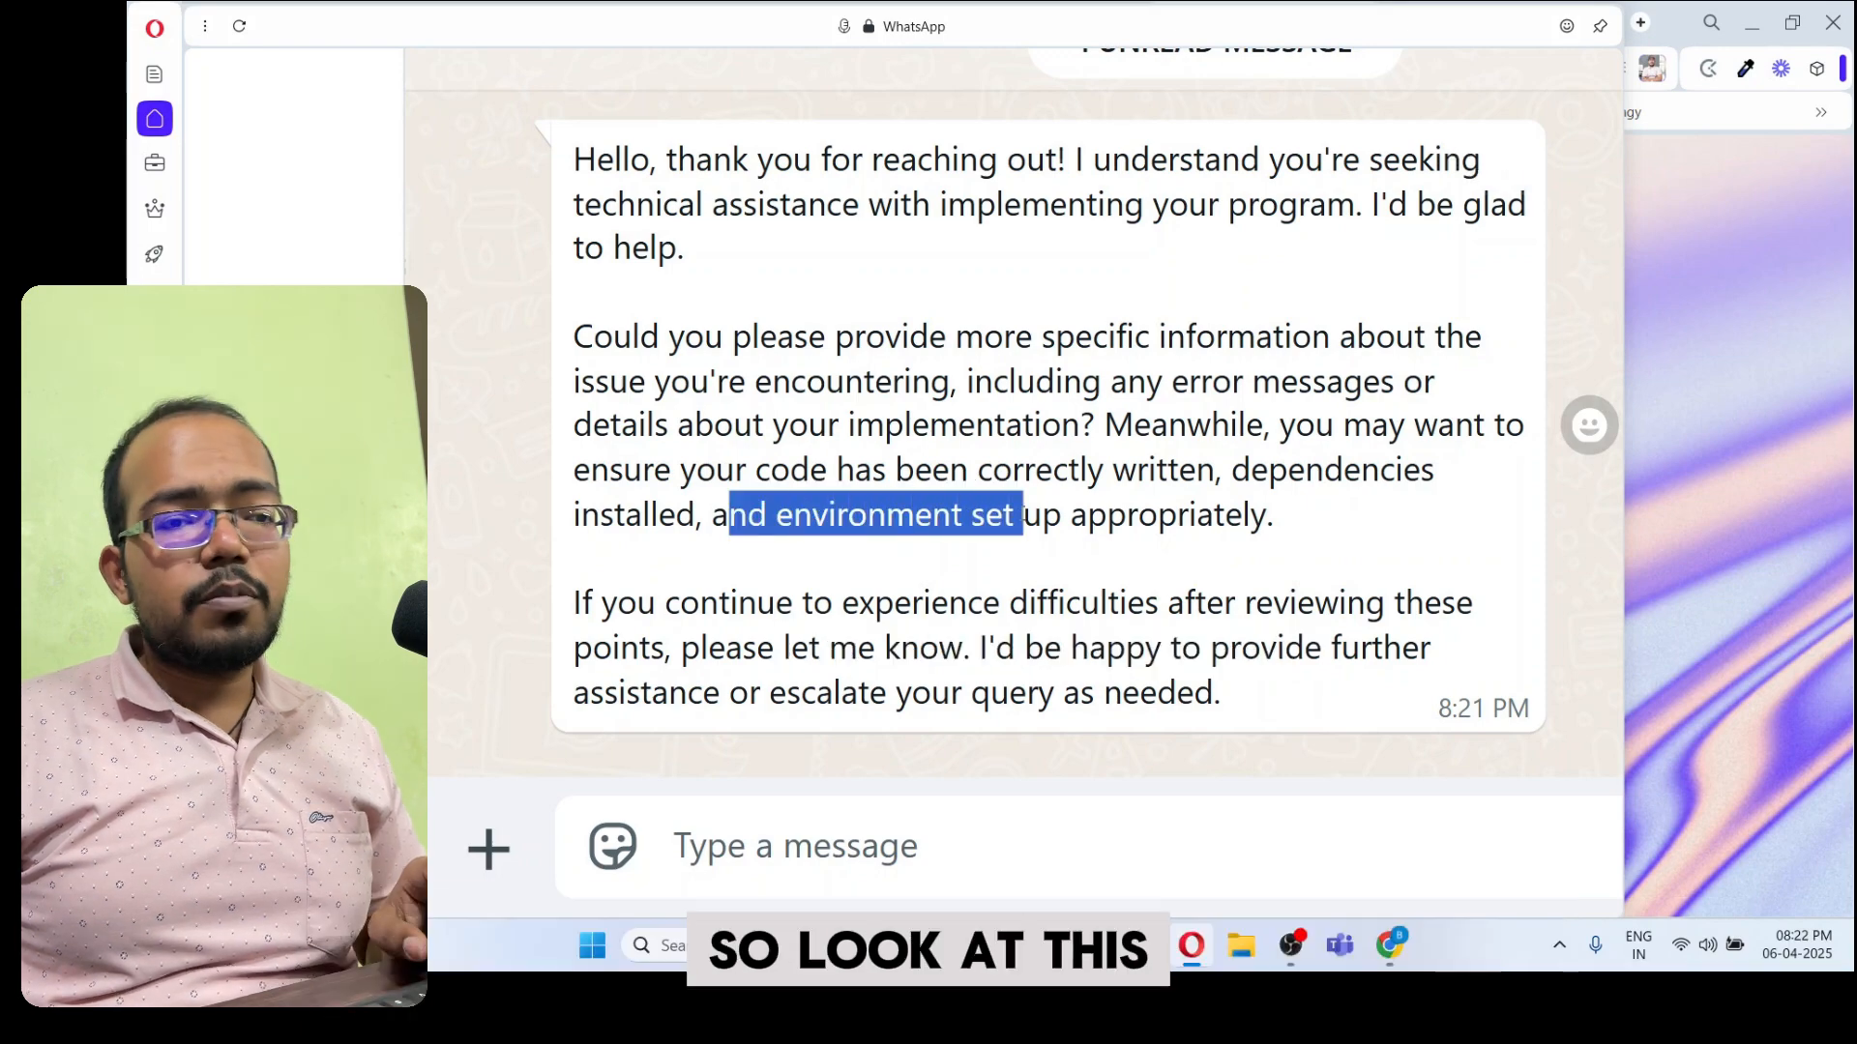
pyautogui.scroll(6, 1034, 517)
pyautogui.scroll(-3, 1034, 517)
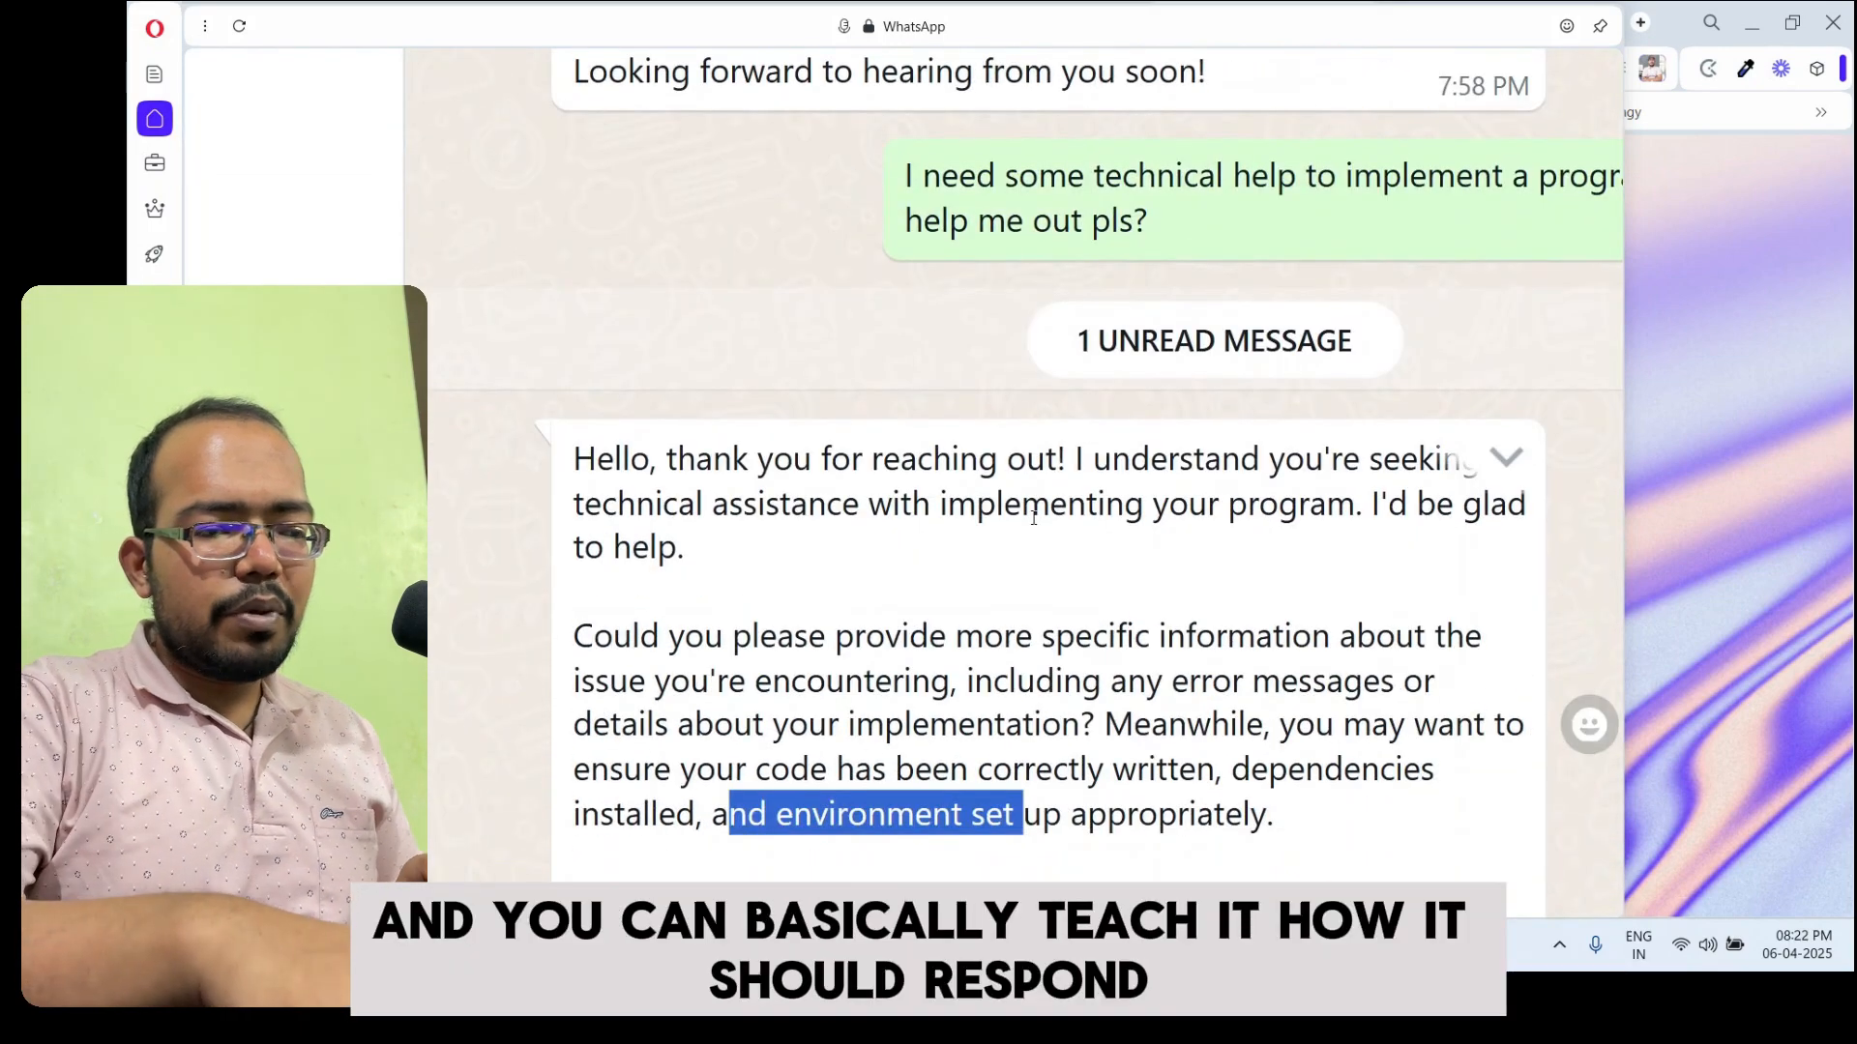
pyautogui.scroll(-5, 1034, 517)
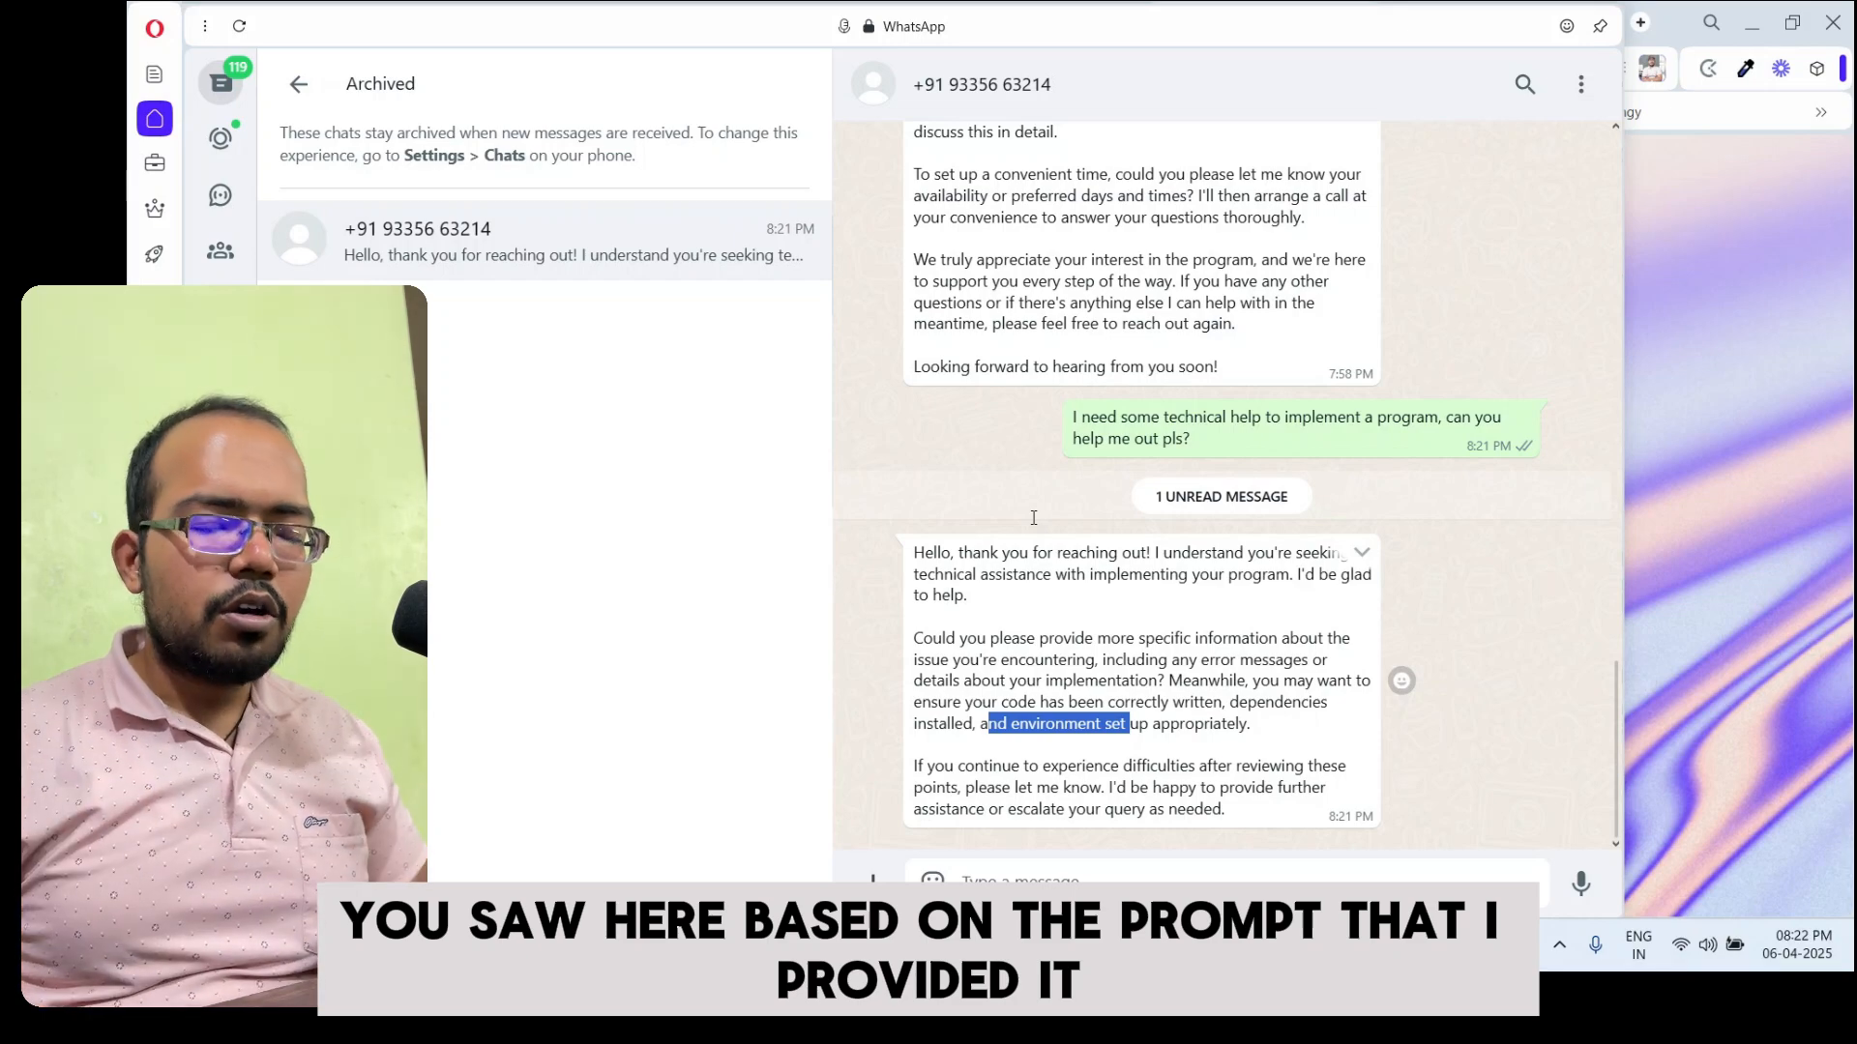
# Review the earlier WhatsApp exchange about scheduling a coaching call, highlighting the main passages of the agent's reply
pyautogui.scroll(6, 1033, 518)
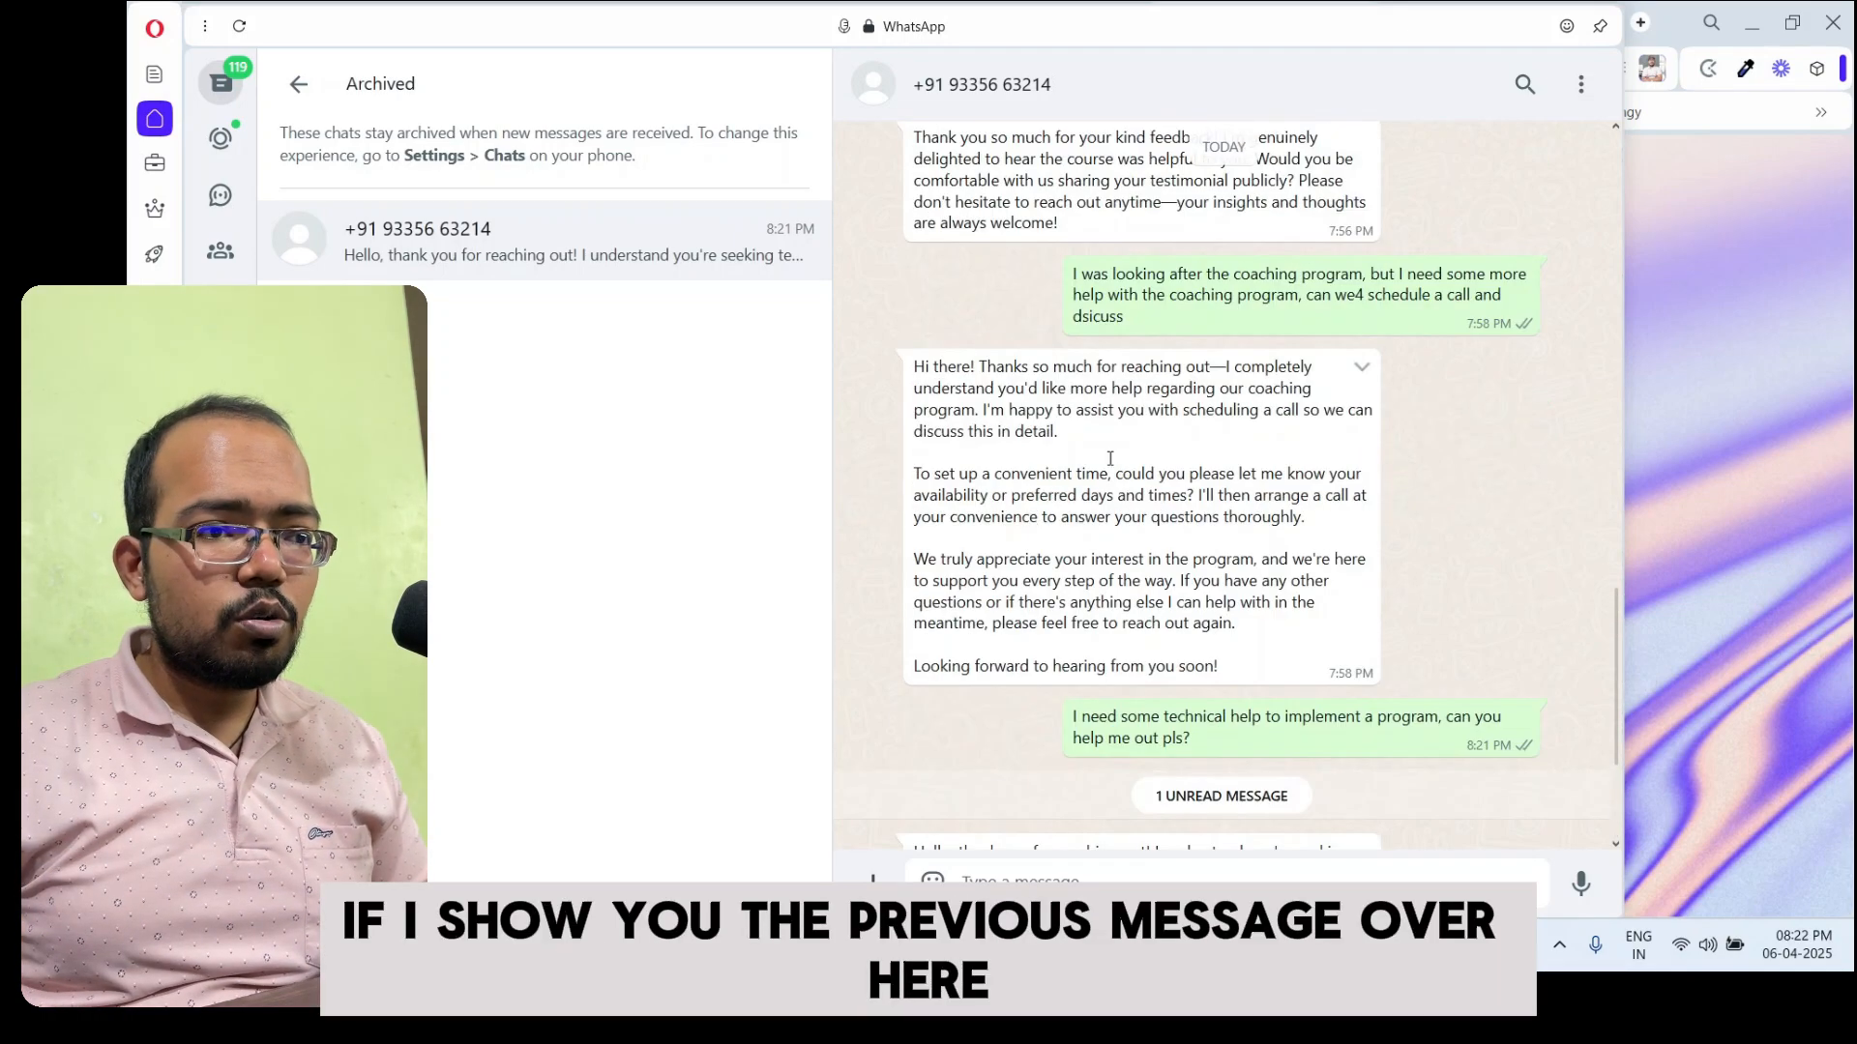
pyautogui.scroll(-3, 1053, 474)
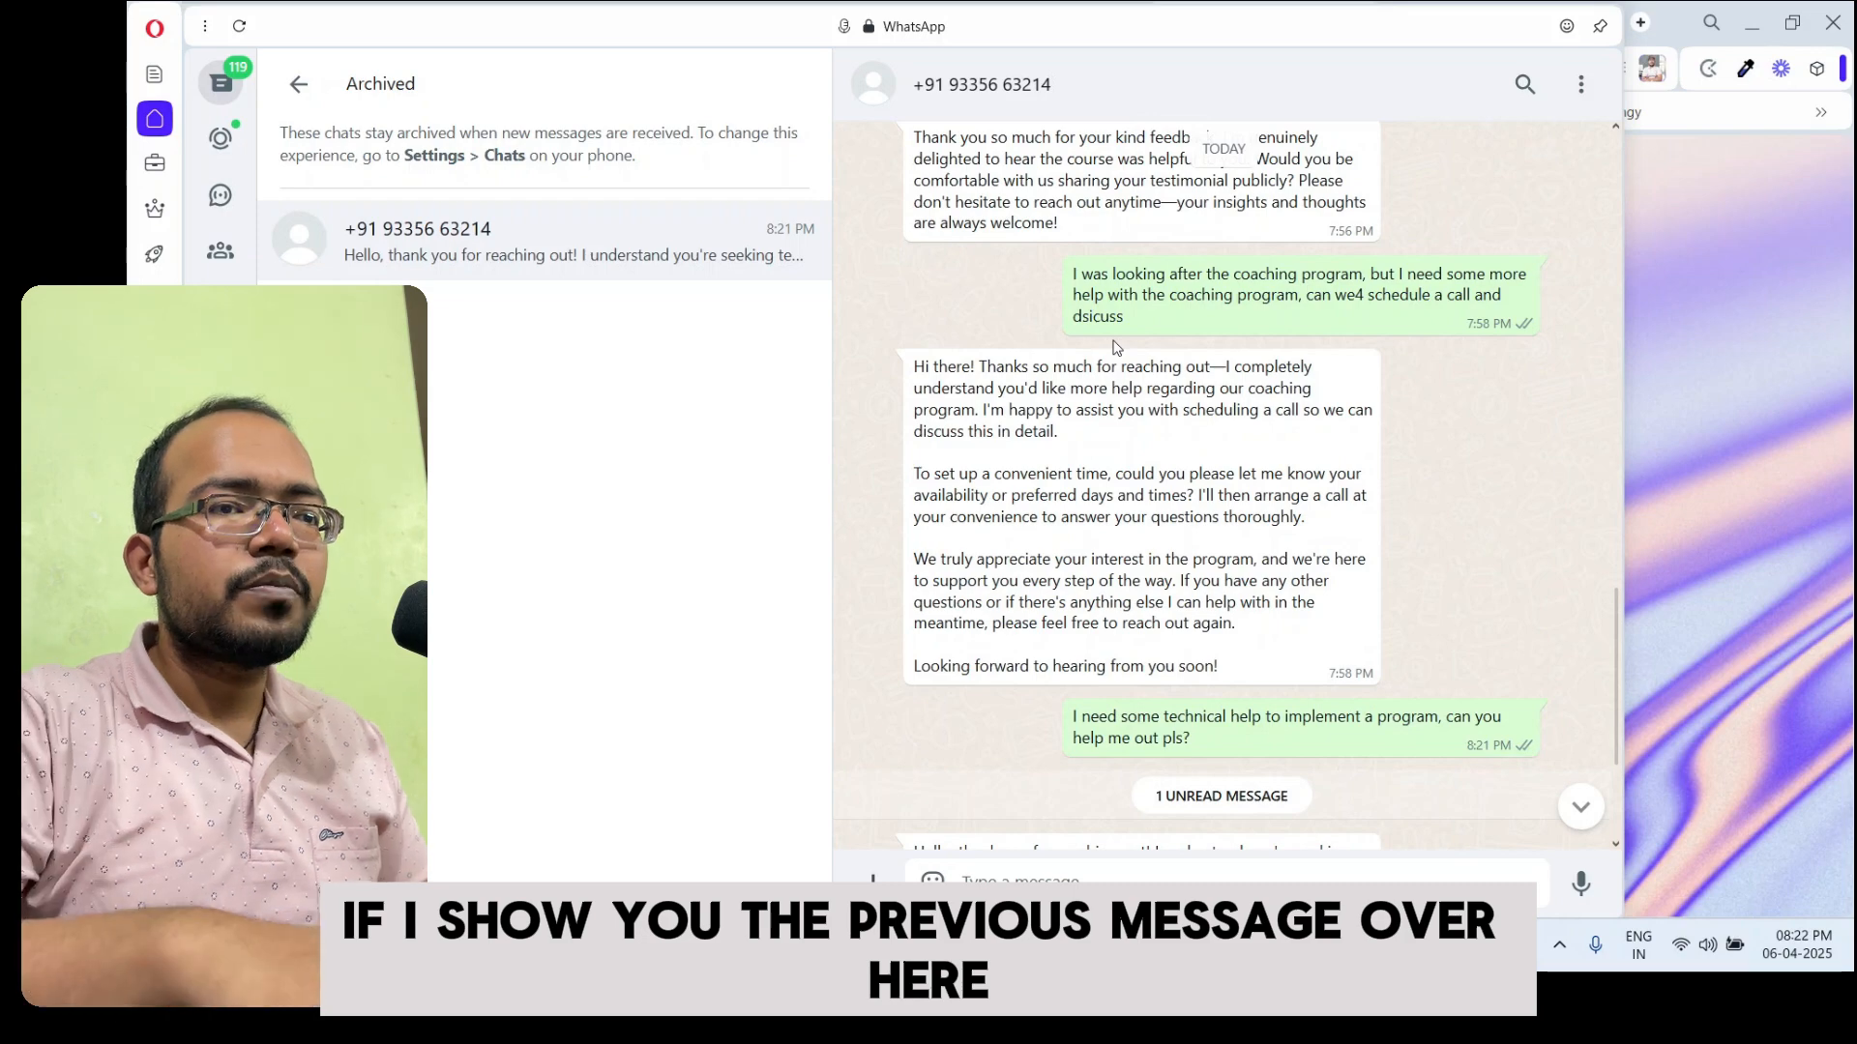
pyautogui.keyDown('ctrl'); pyautogui.scroll(4, 1233, 321); pyautogui.keyUp('ctrl')
pyautogui.hscroll(2, 1233, 321)
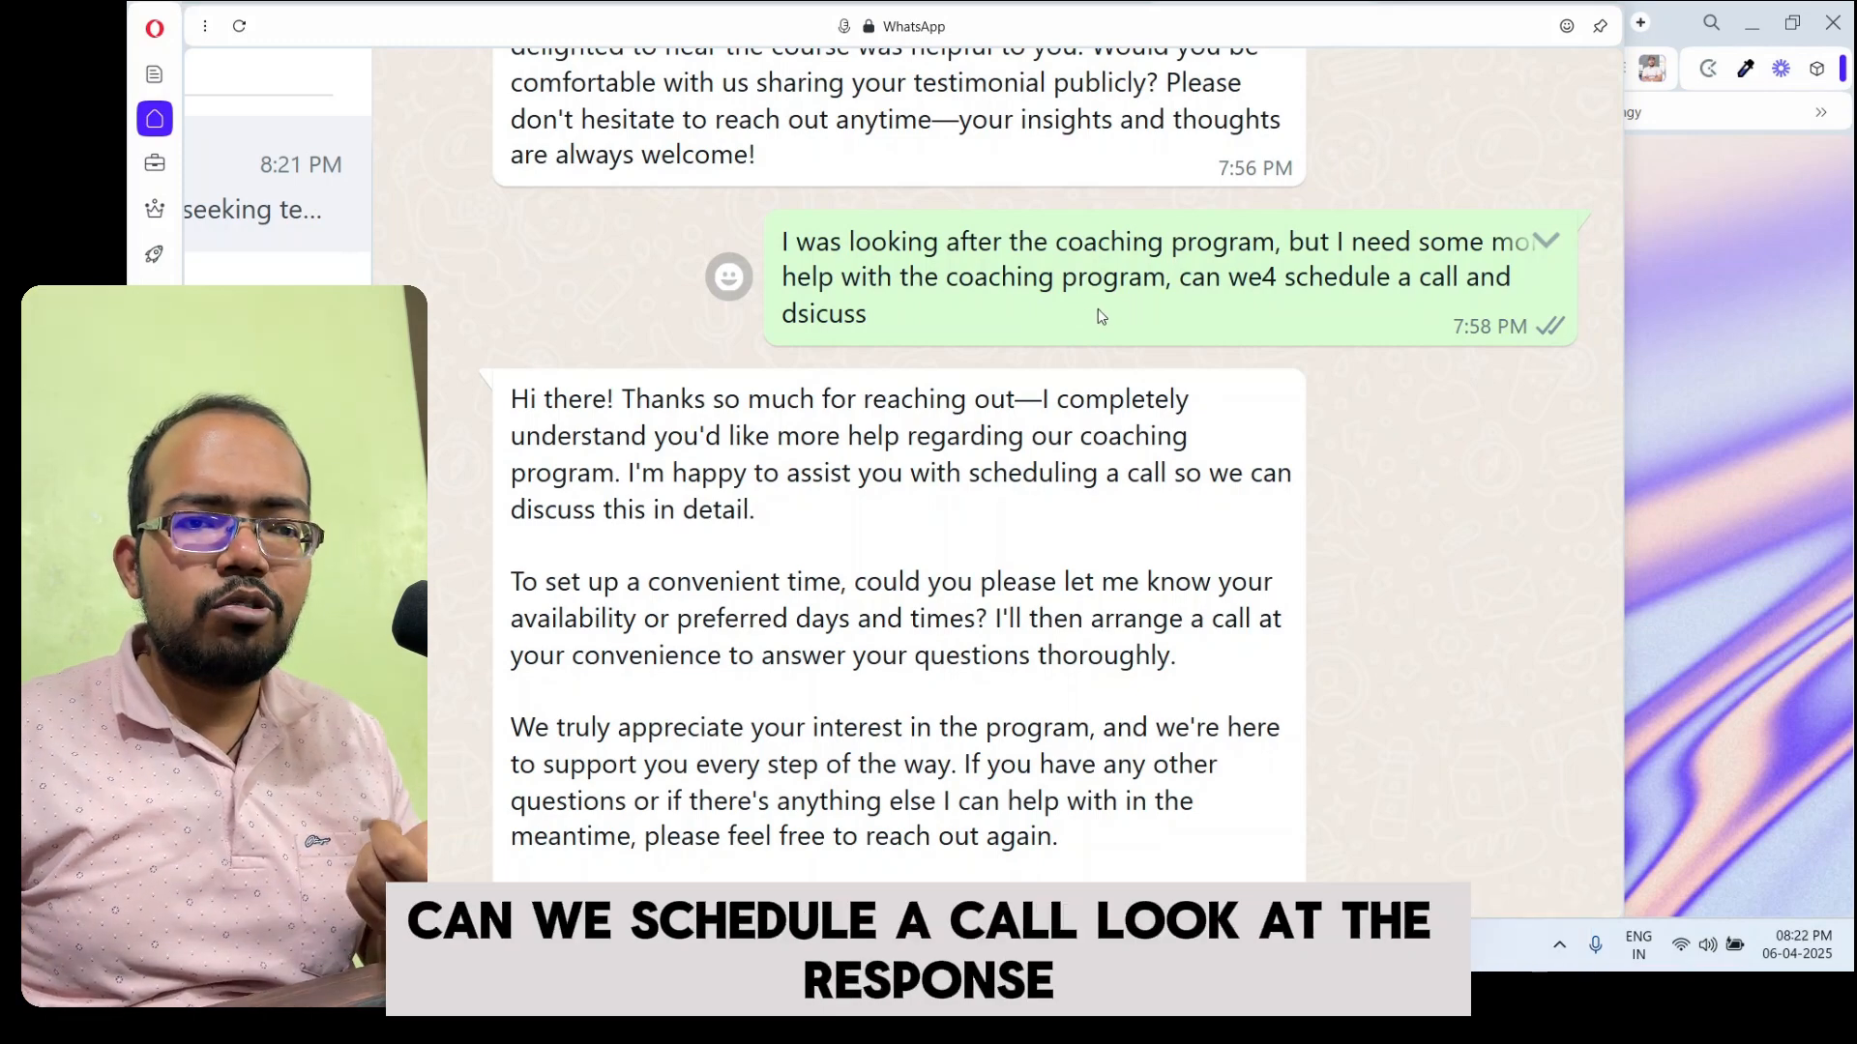
pyautogui.scroll(-3, 1098, 316)
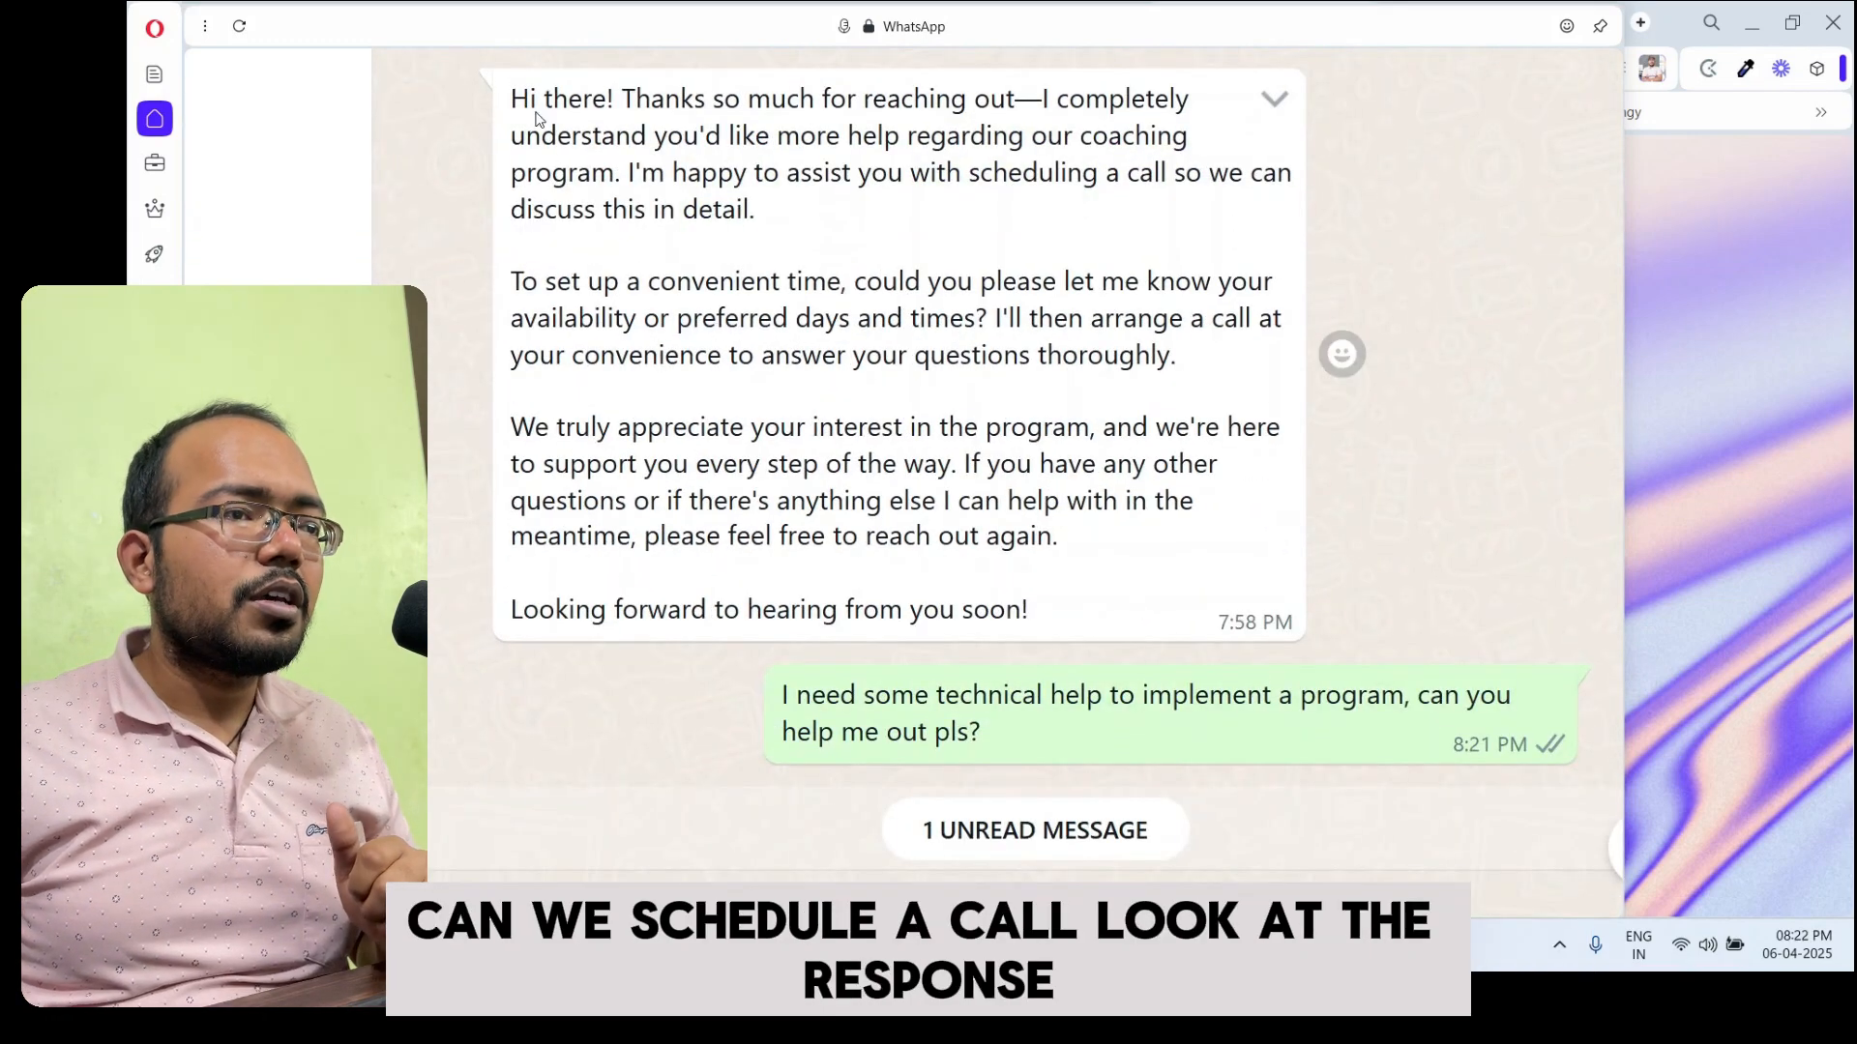
pyautogui.moveTo(535, 112); pyautogui.dragTo(1112, 96)
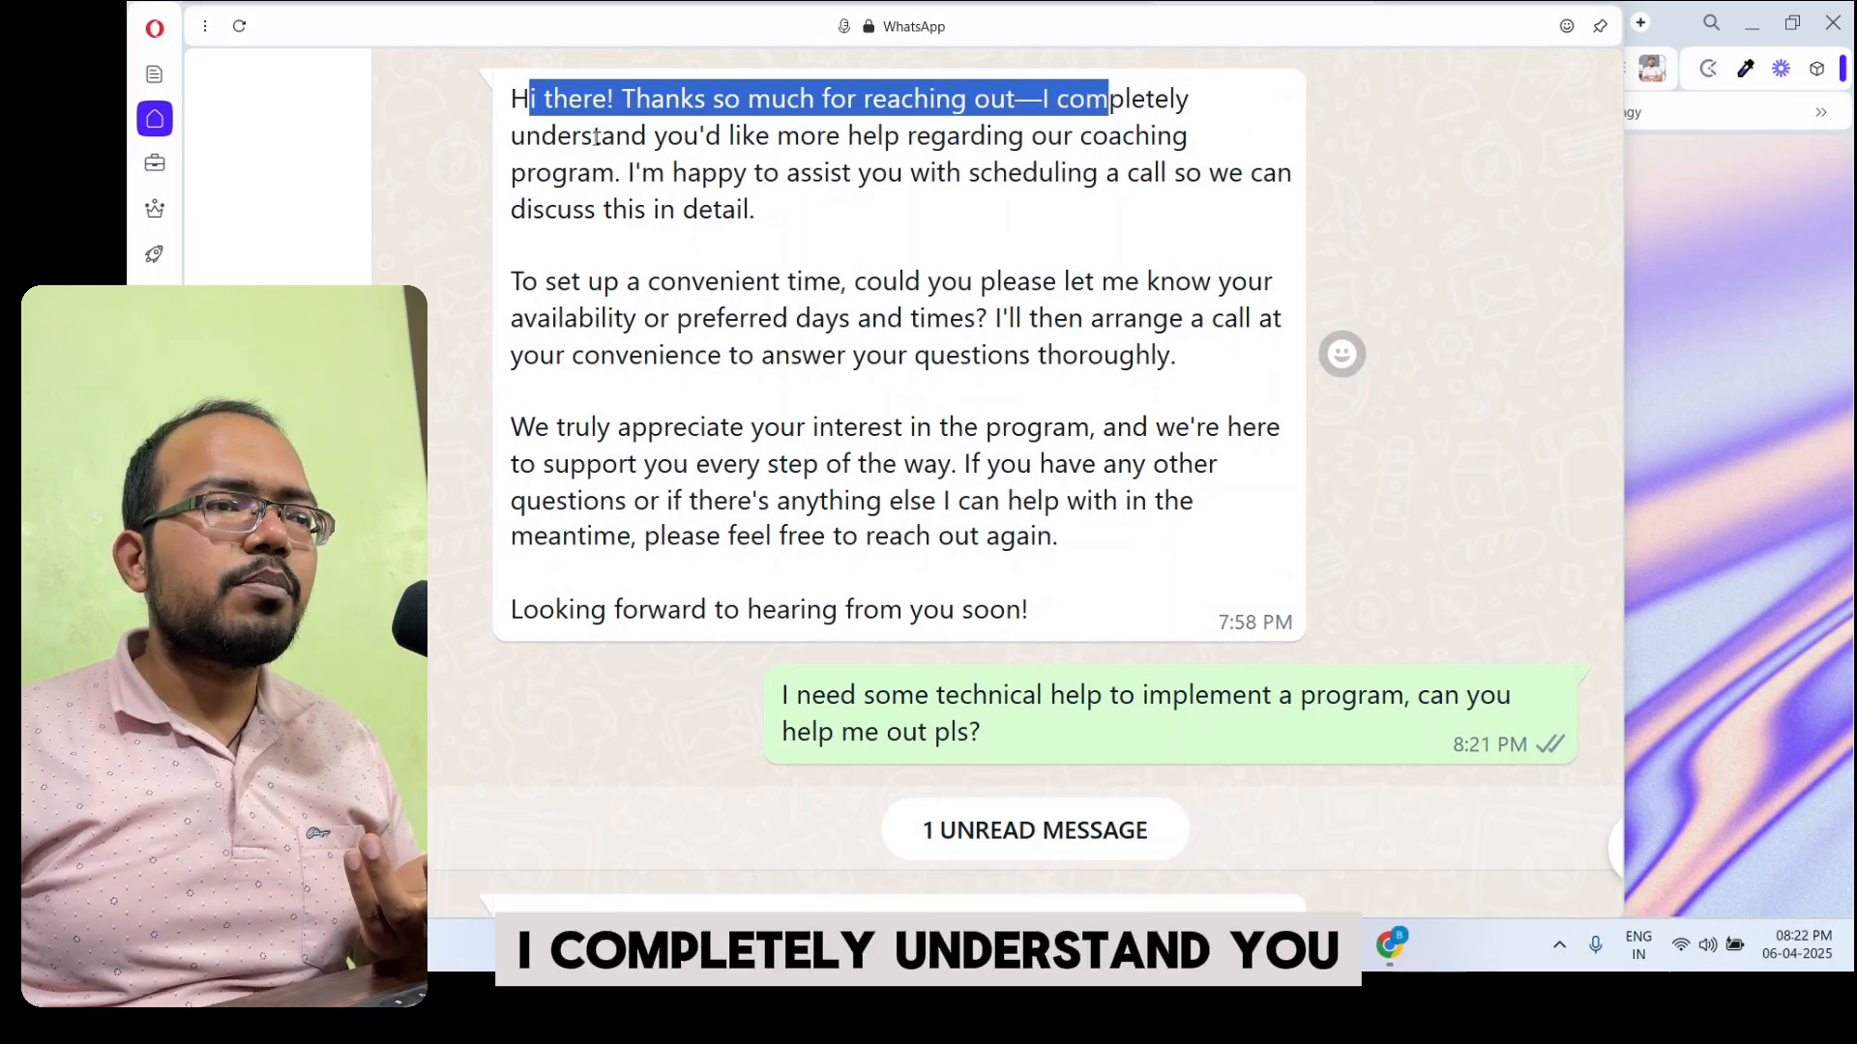
pyautogui.moveTo(594, 140); pyautogui.dragTo(1160, 174)
pyautogui.moveTo(674, 174); pyautogui.dragTo(781, 236)
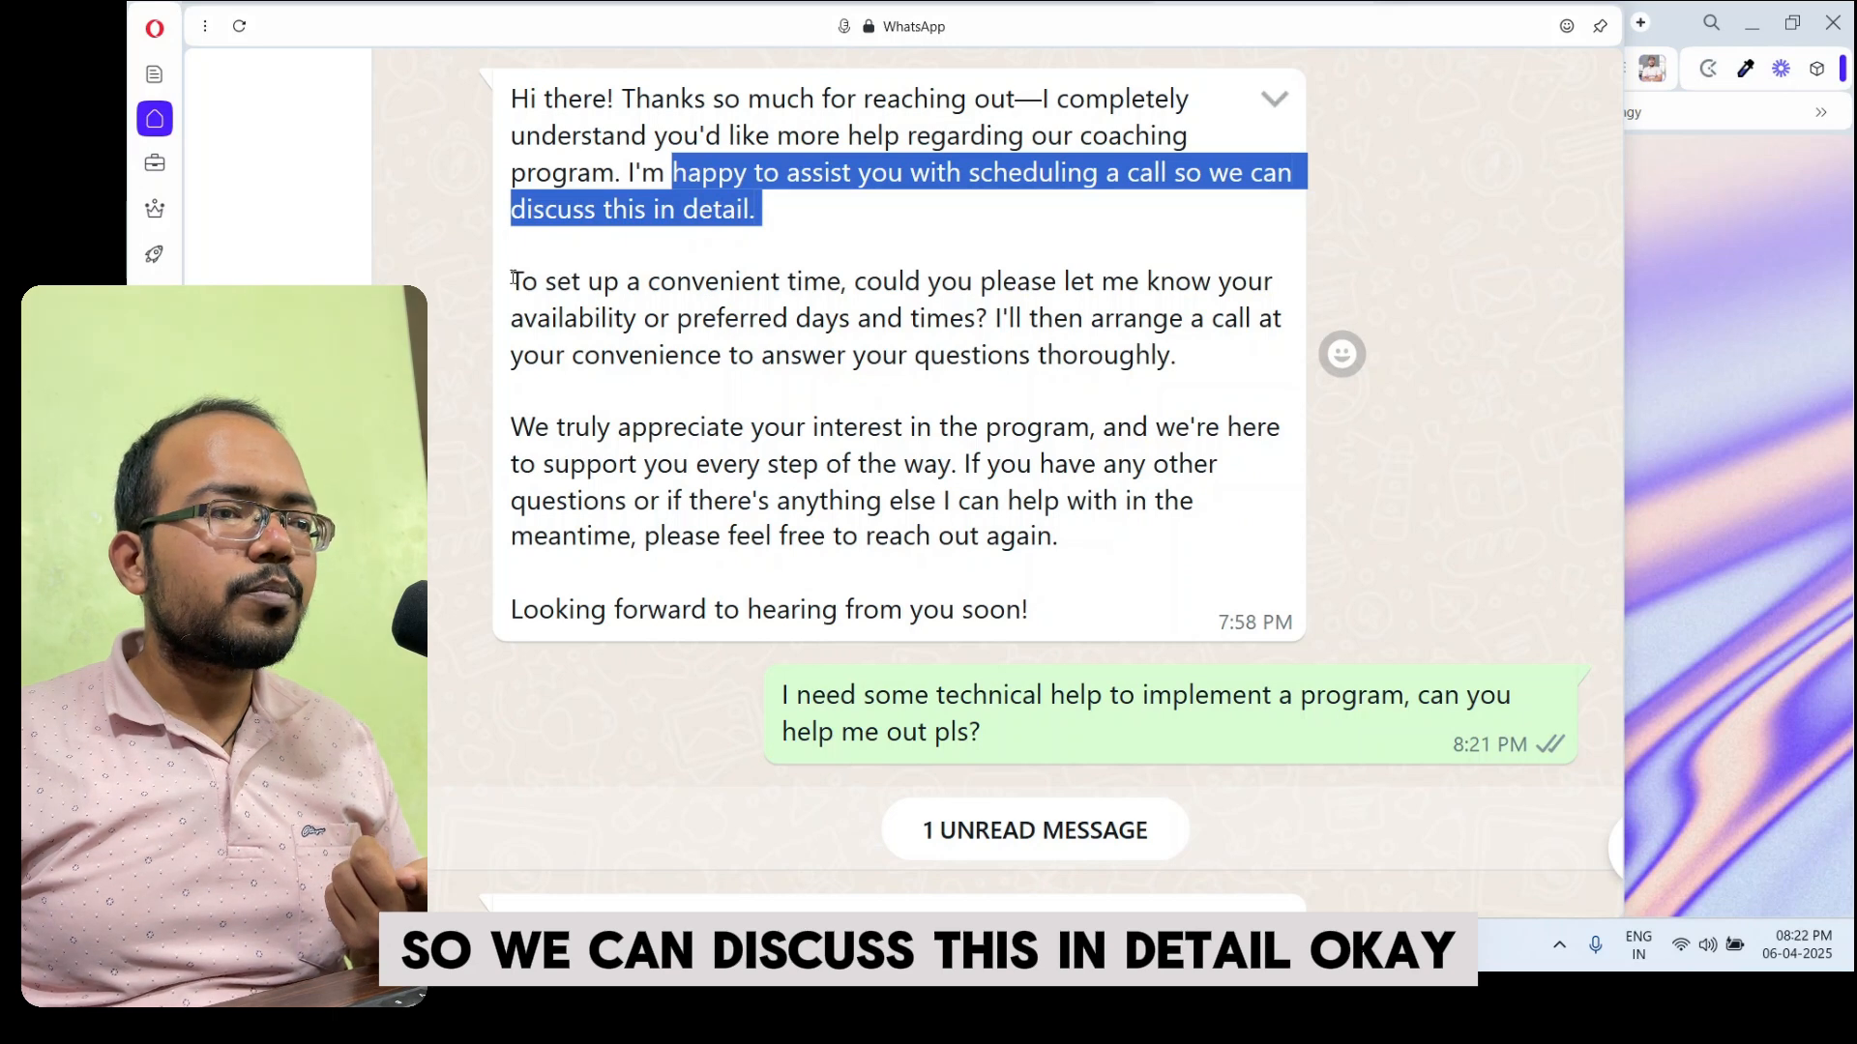
pyautogui.moveTo(510, 281); pyautogui.dragTo(1194, 355)
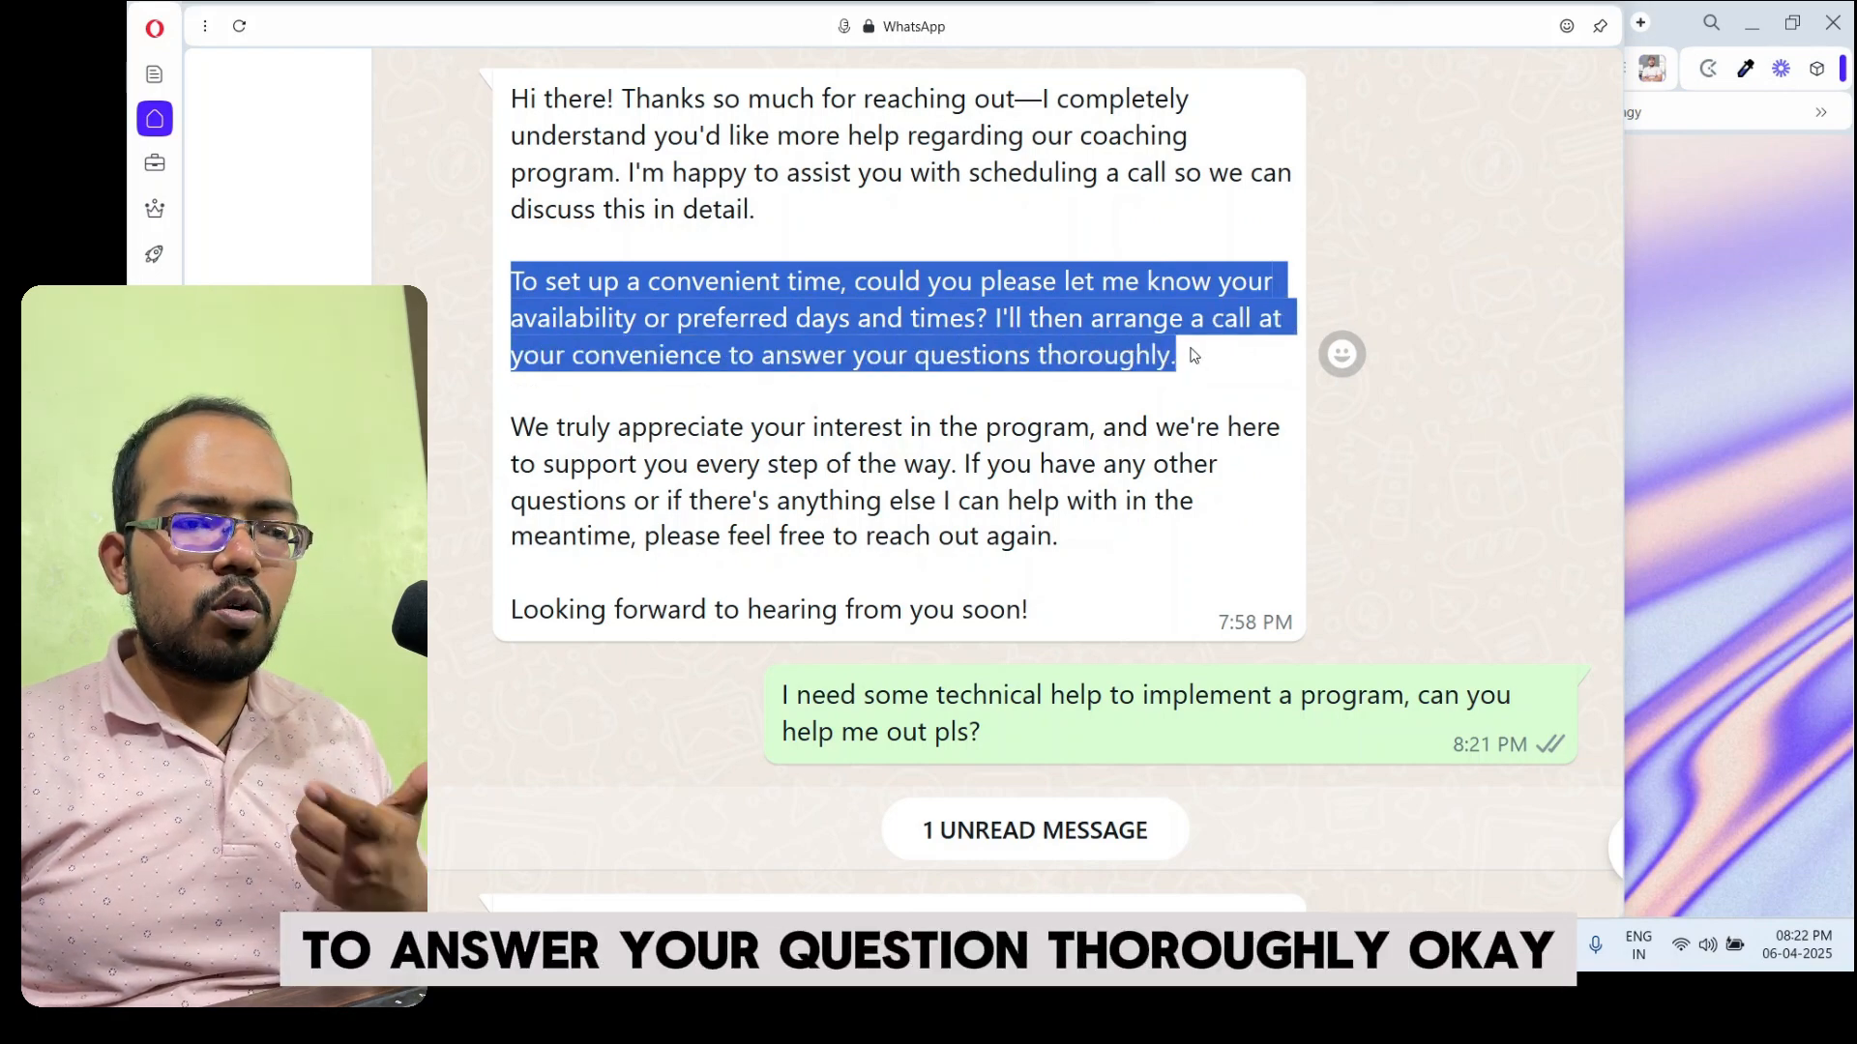
pyautogui.moveTo(557, 308); pyautogui.dragTo(1161, 312)
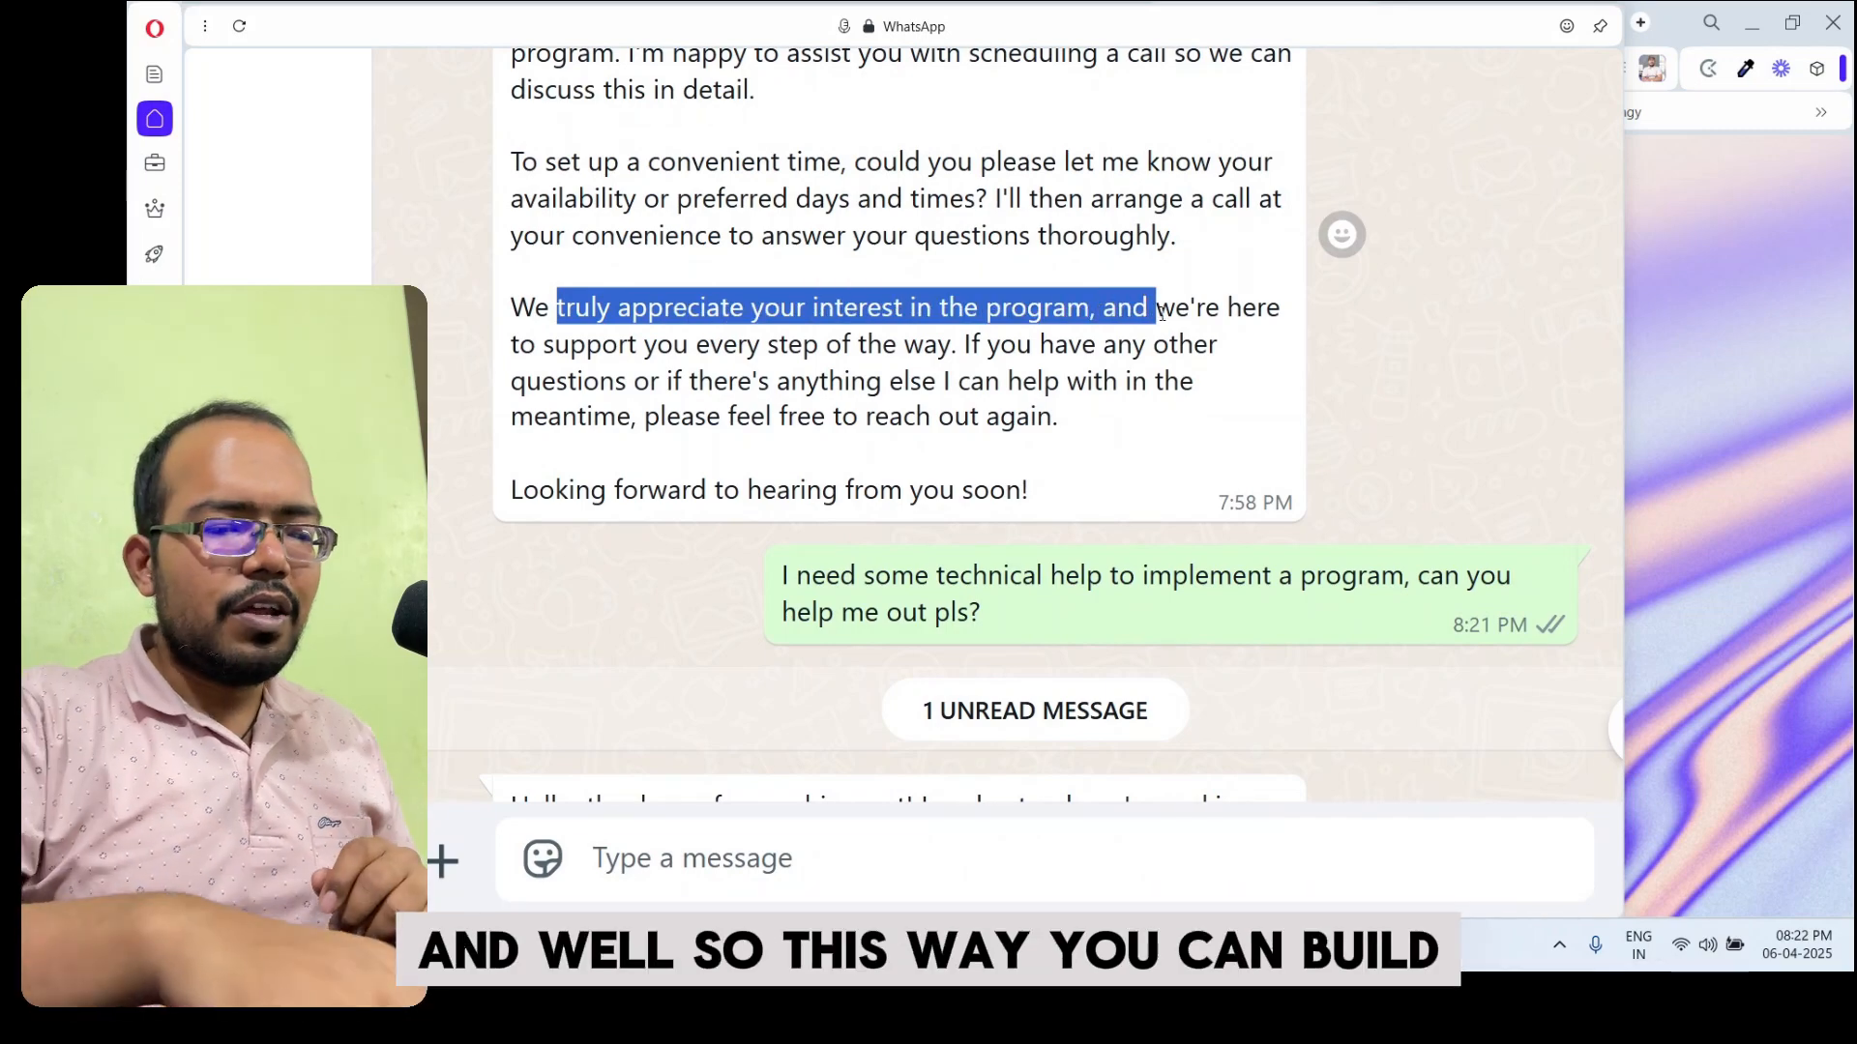
pyautogui.scroll(-5, 1162, 315)
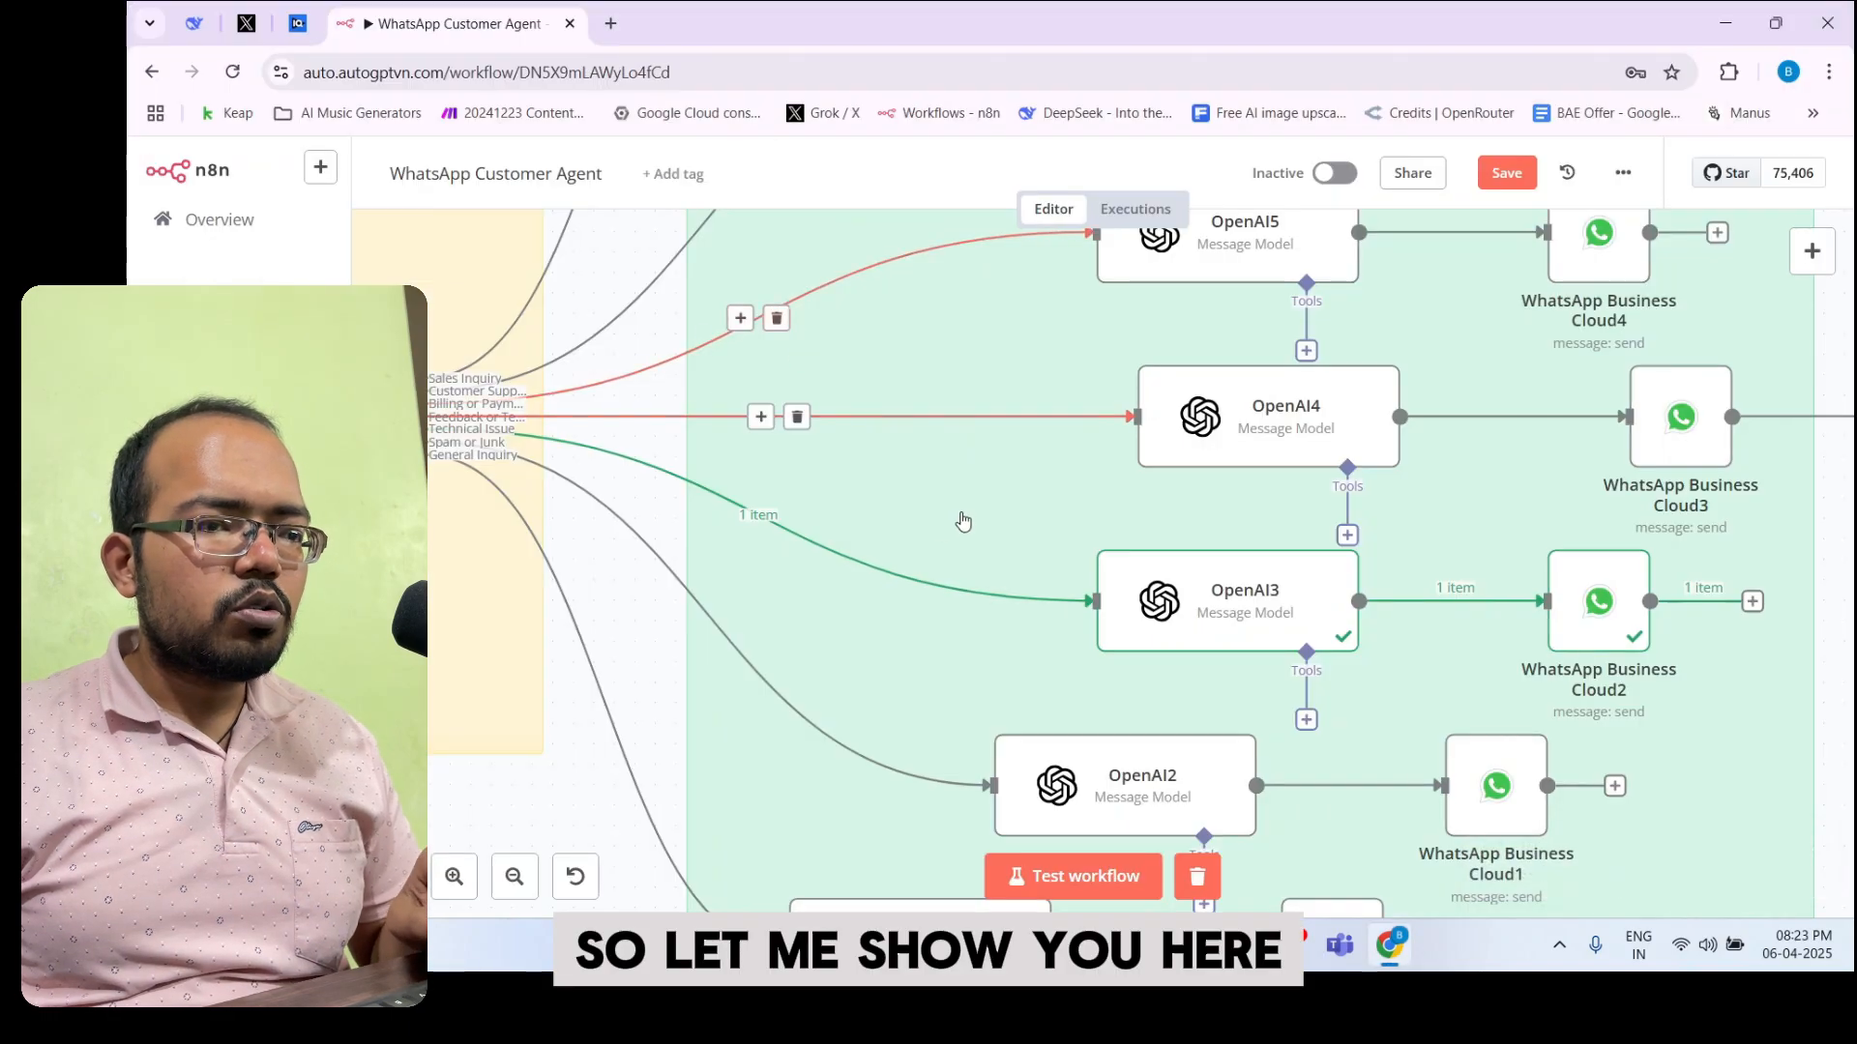
# Examine the Text Classifier's output categories on the workflow canvas and the OpenAI and WhatsApp branches they lead to
pyautogui.scroll(-3, 961, 519)
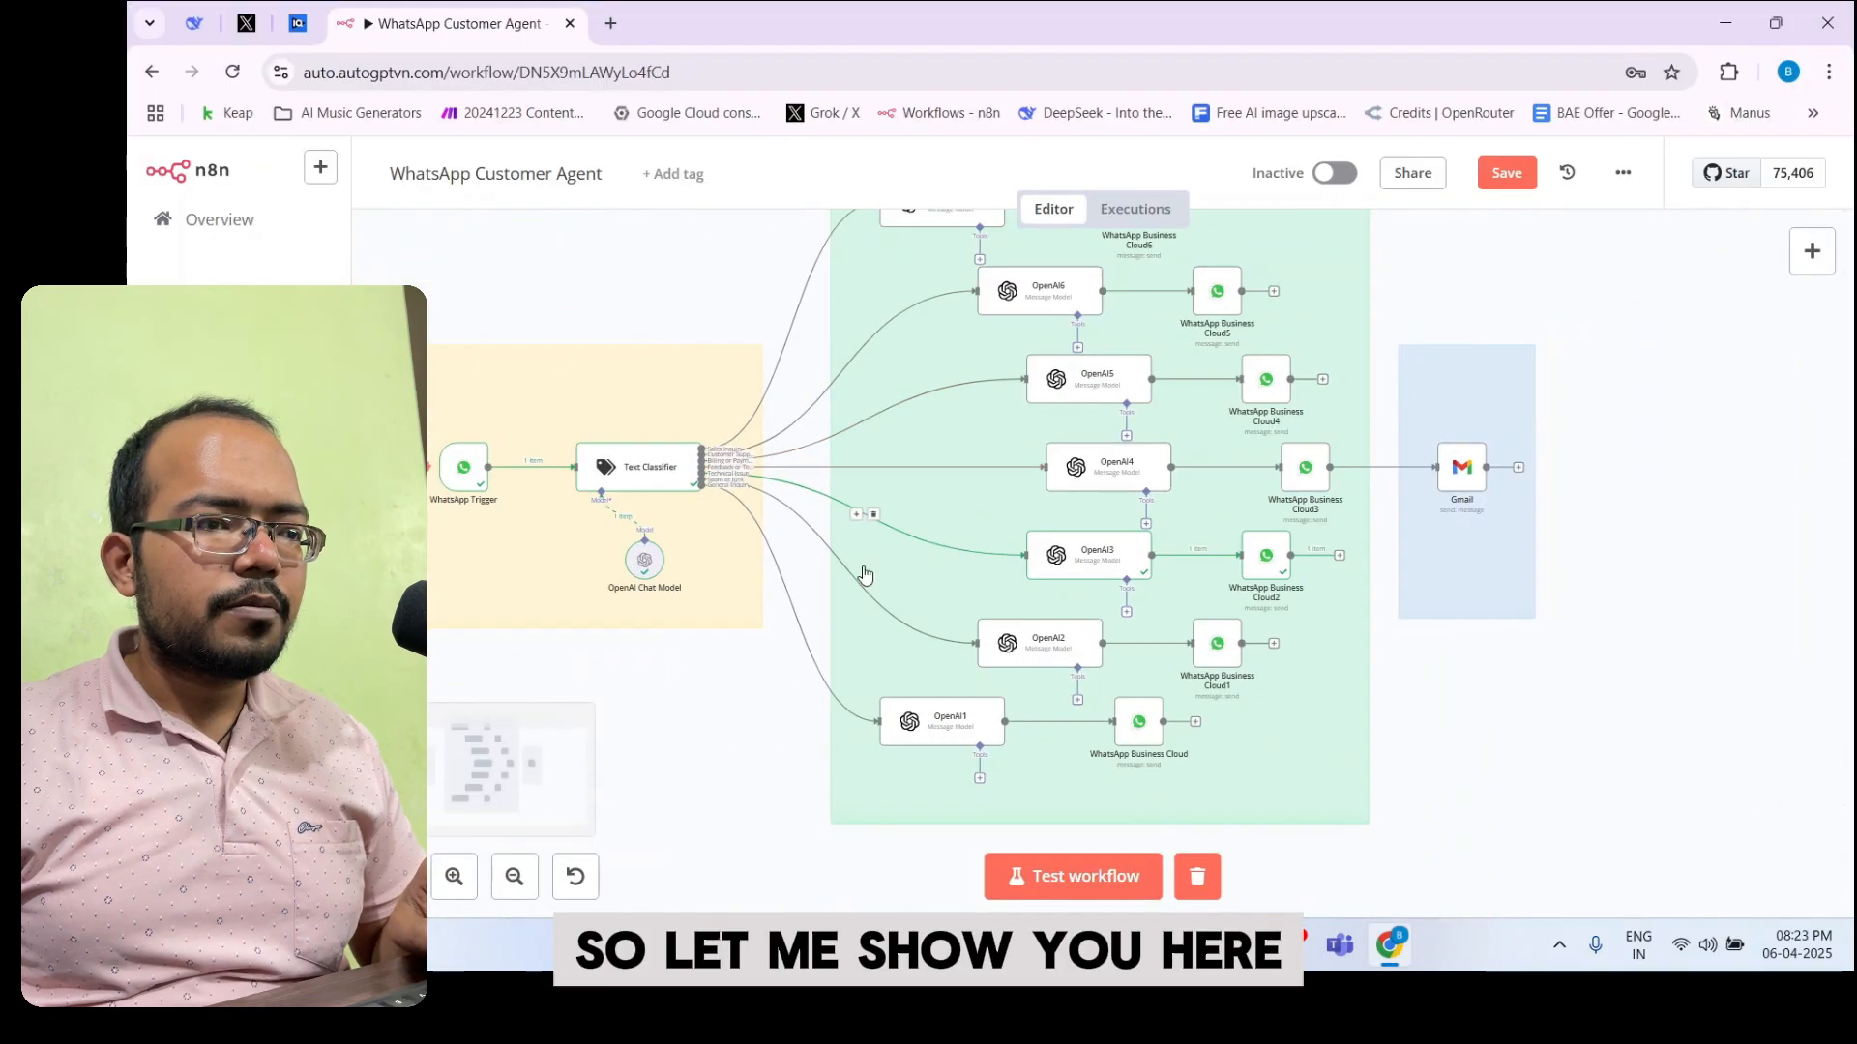
pyautogui.scroll(3, 719, 523)
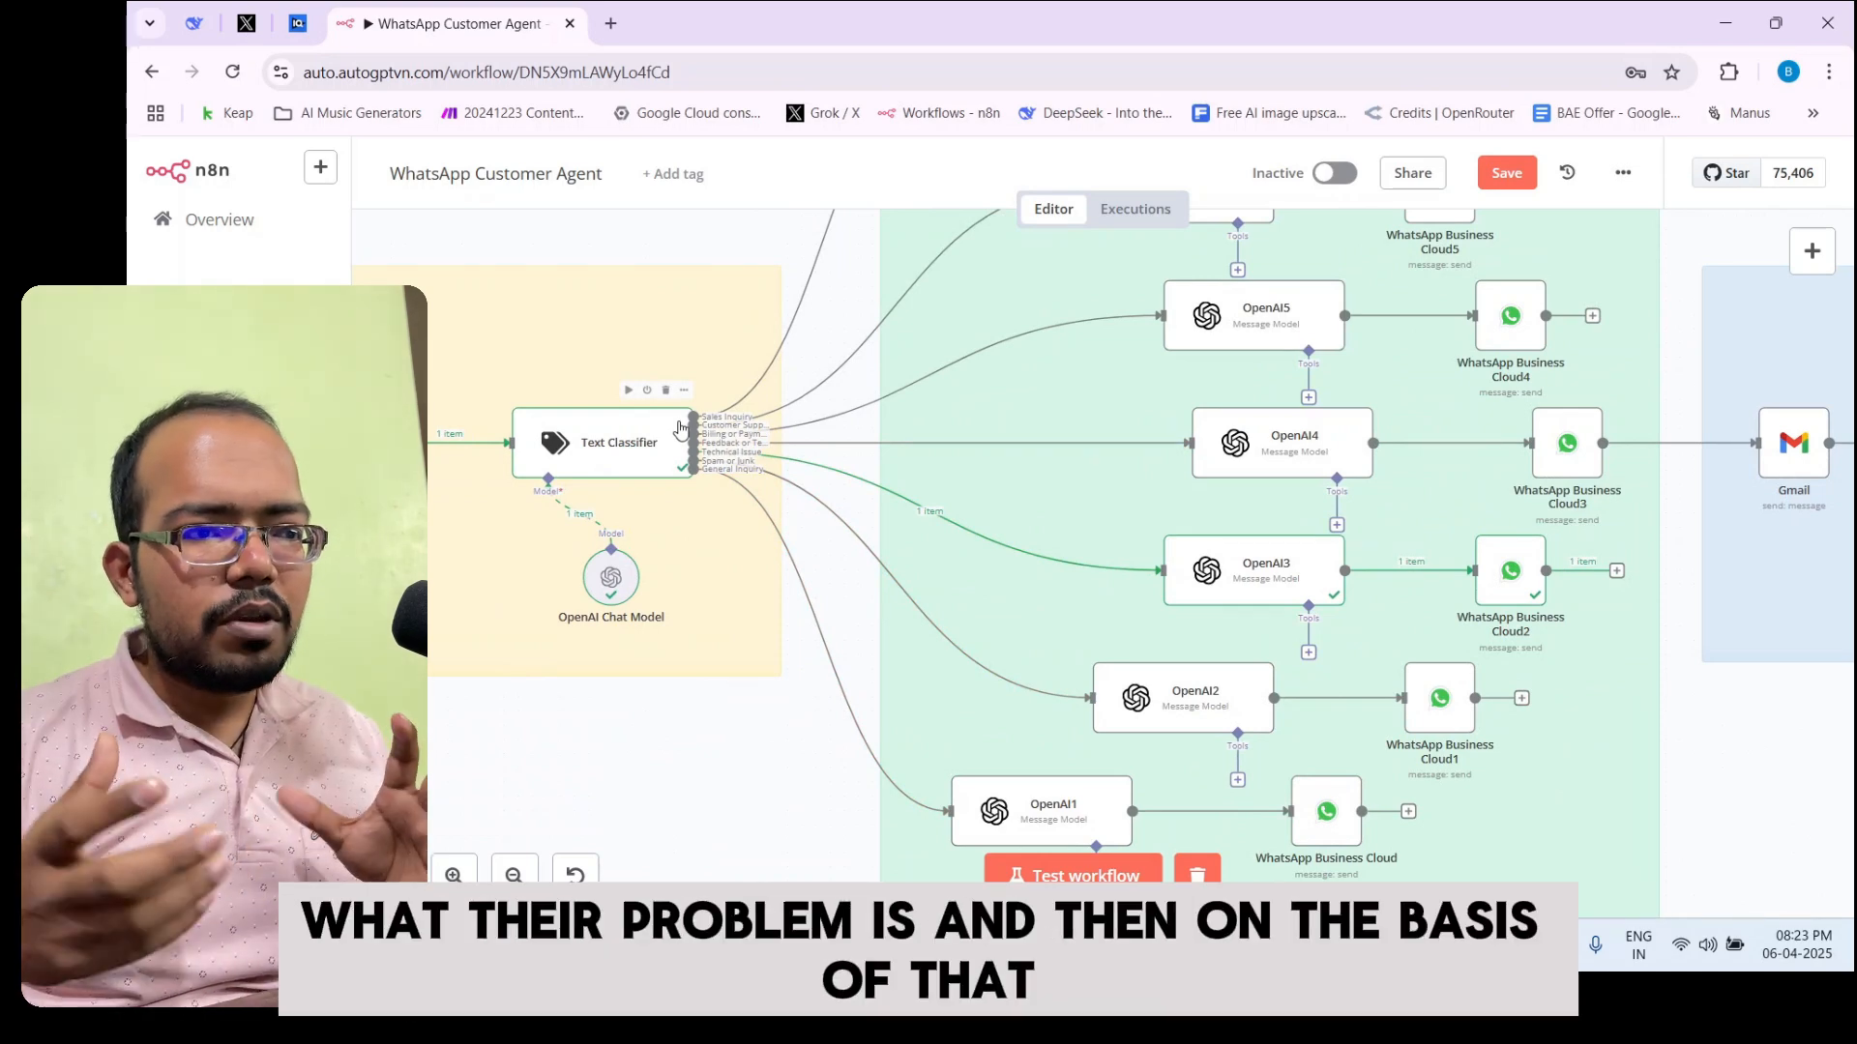
pyautogui.scroll(3, 783, 404)
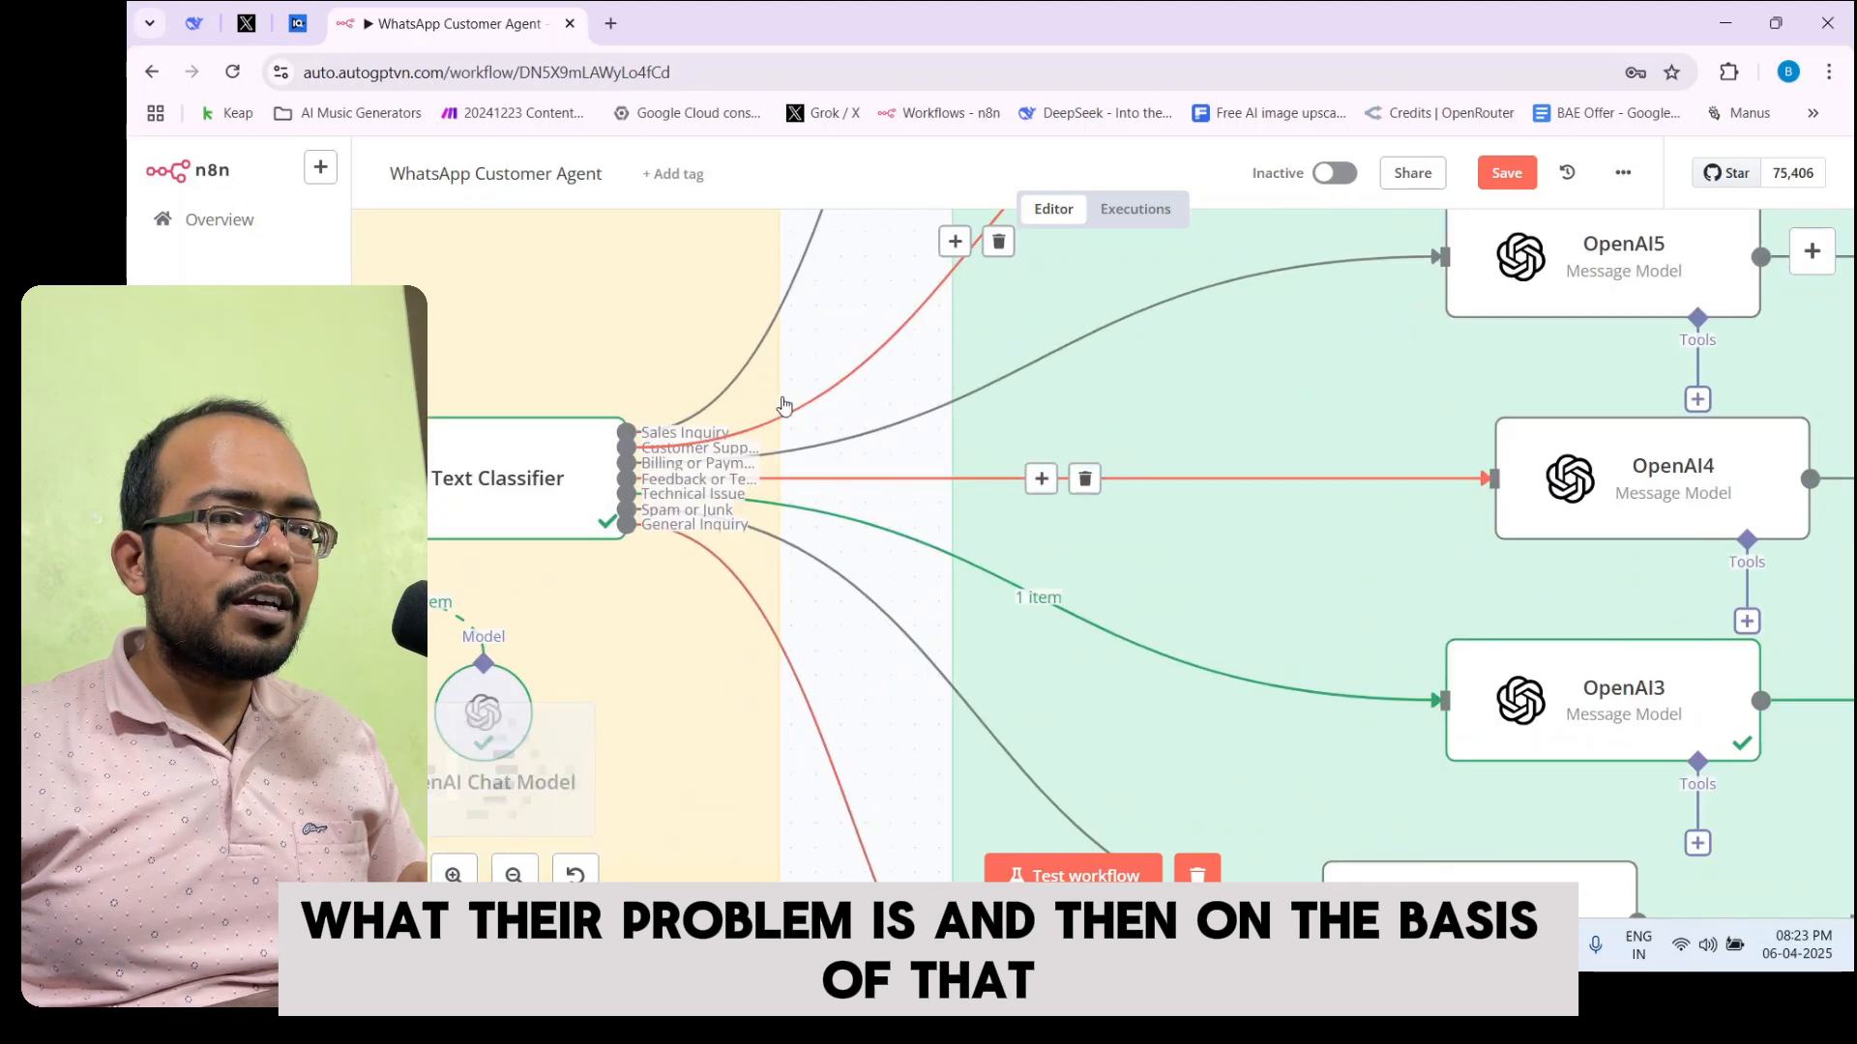
pyautogui.scroll(5, 711, 430)
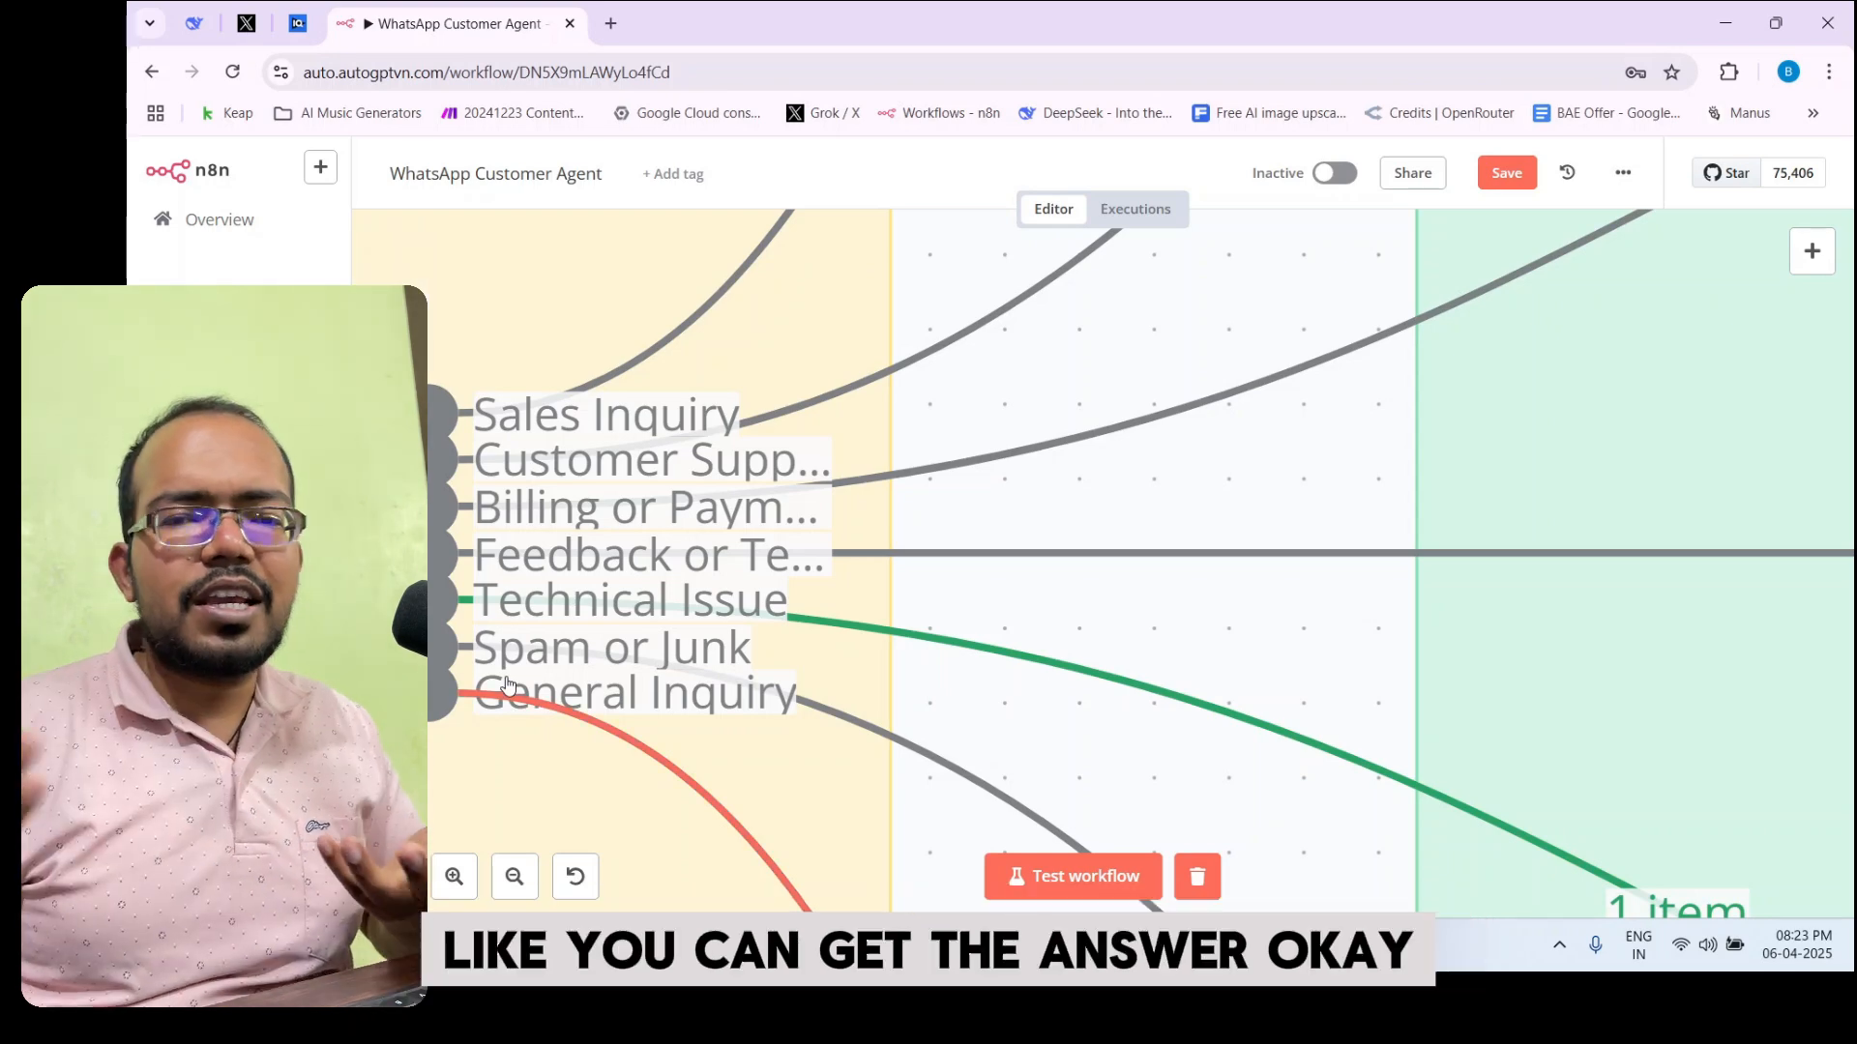
pyautogui.scroll(-5, 705, 714)
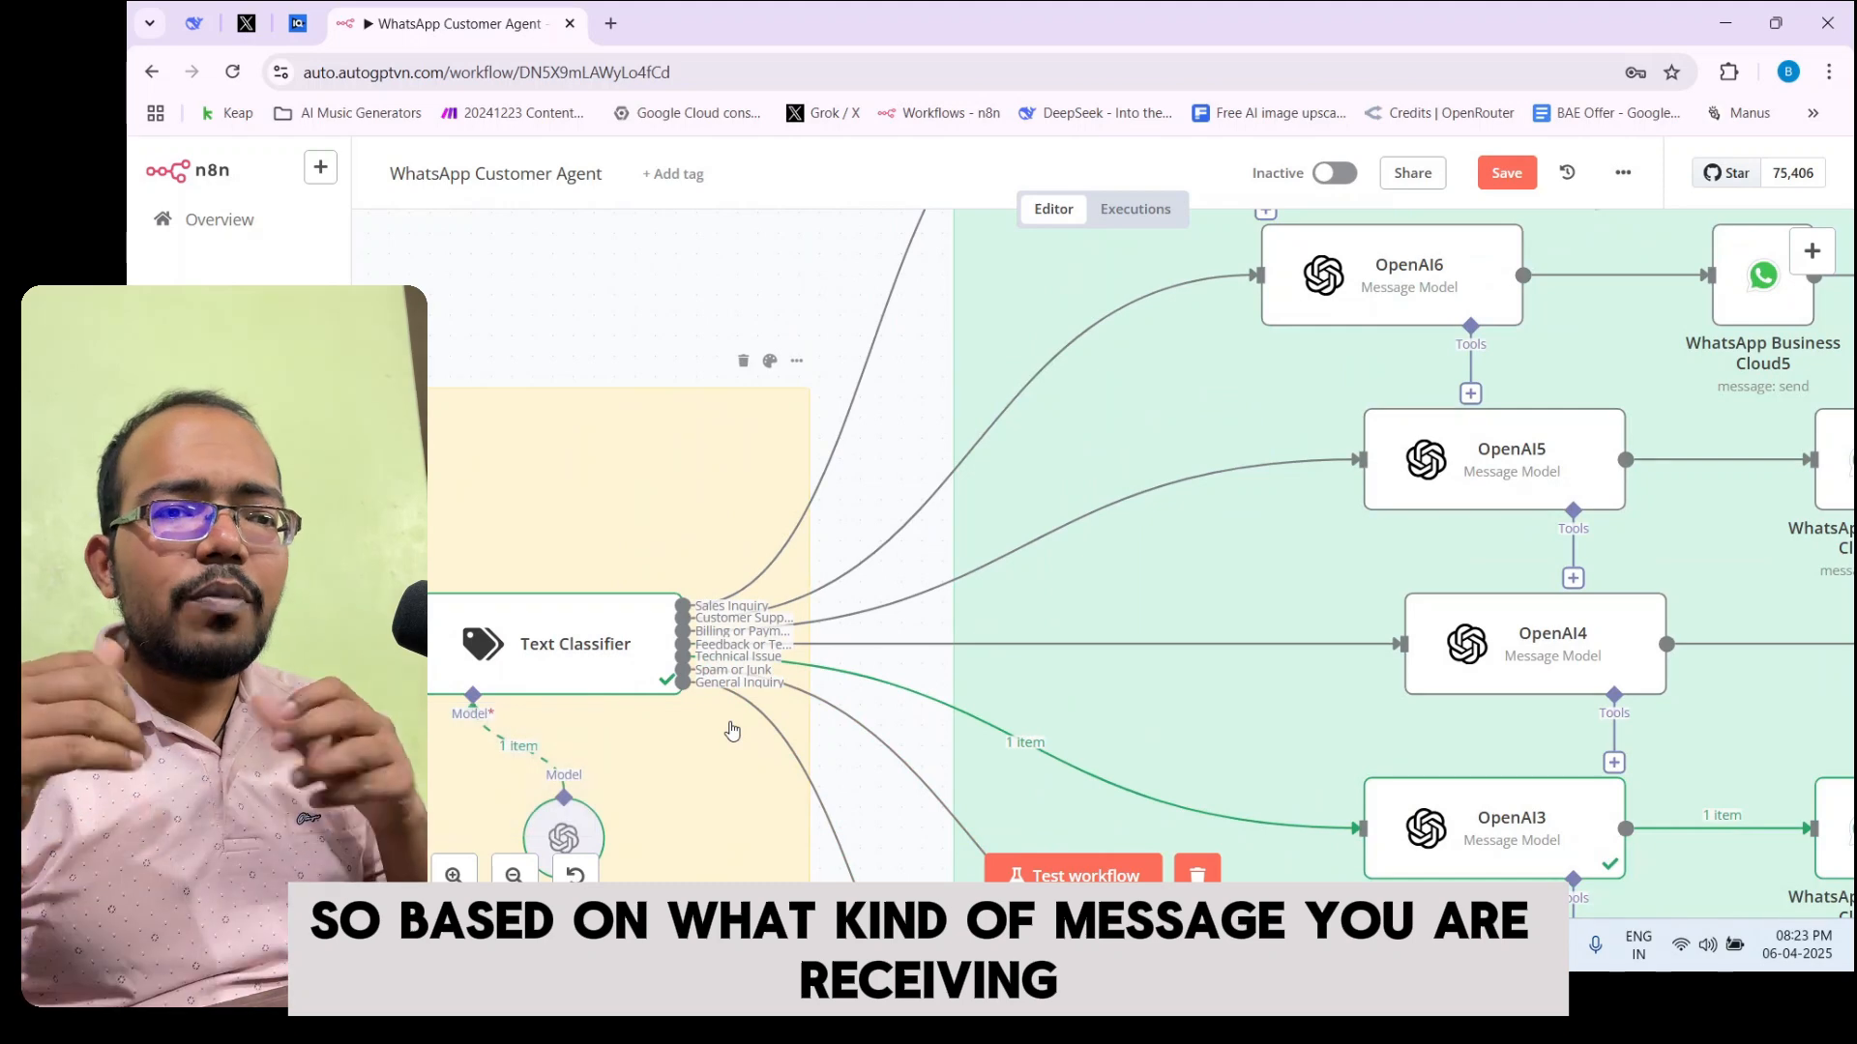
pyautogui.scroll(-2, 732, 730)
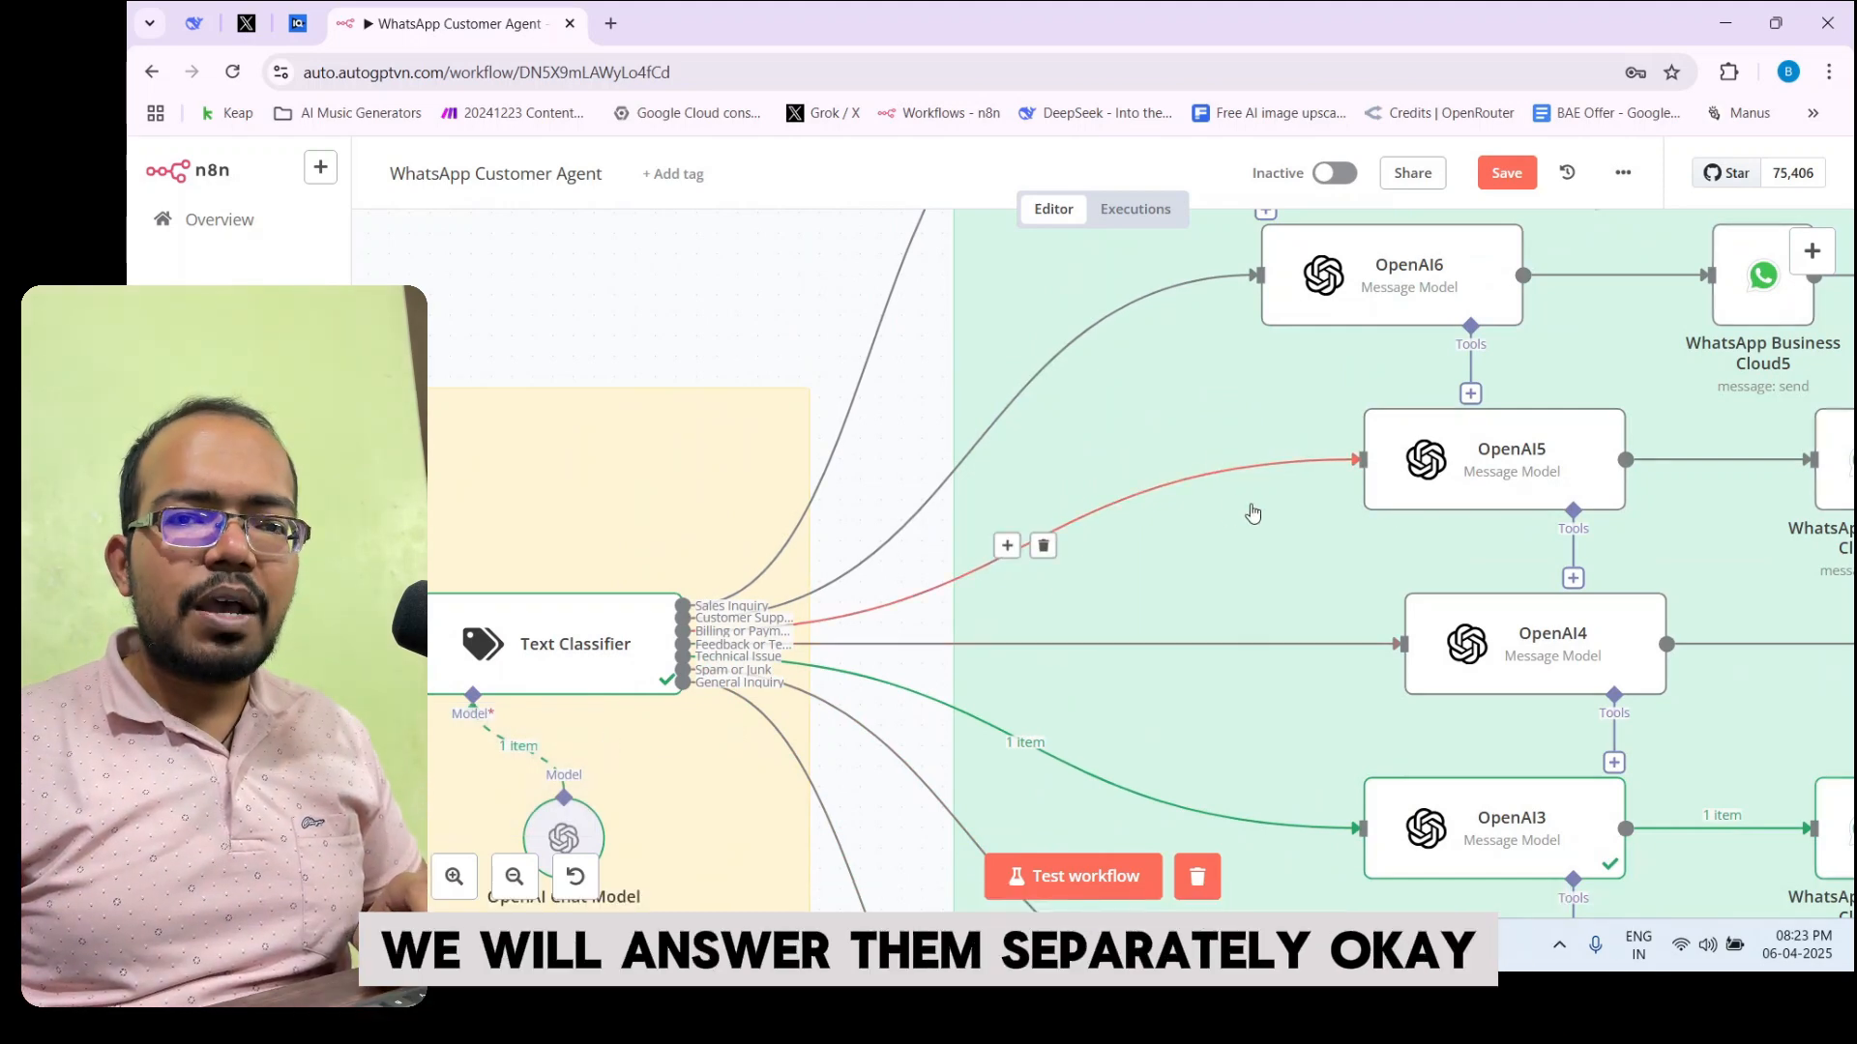
pyautogui.scroll(-3, 1252, 514)
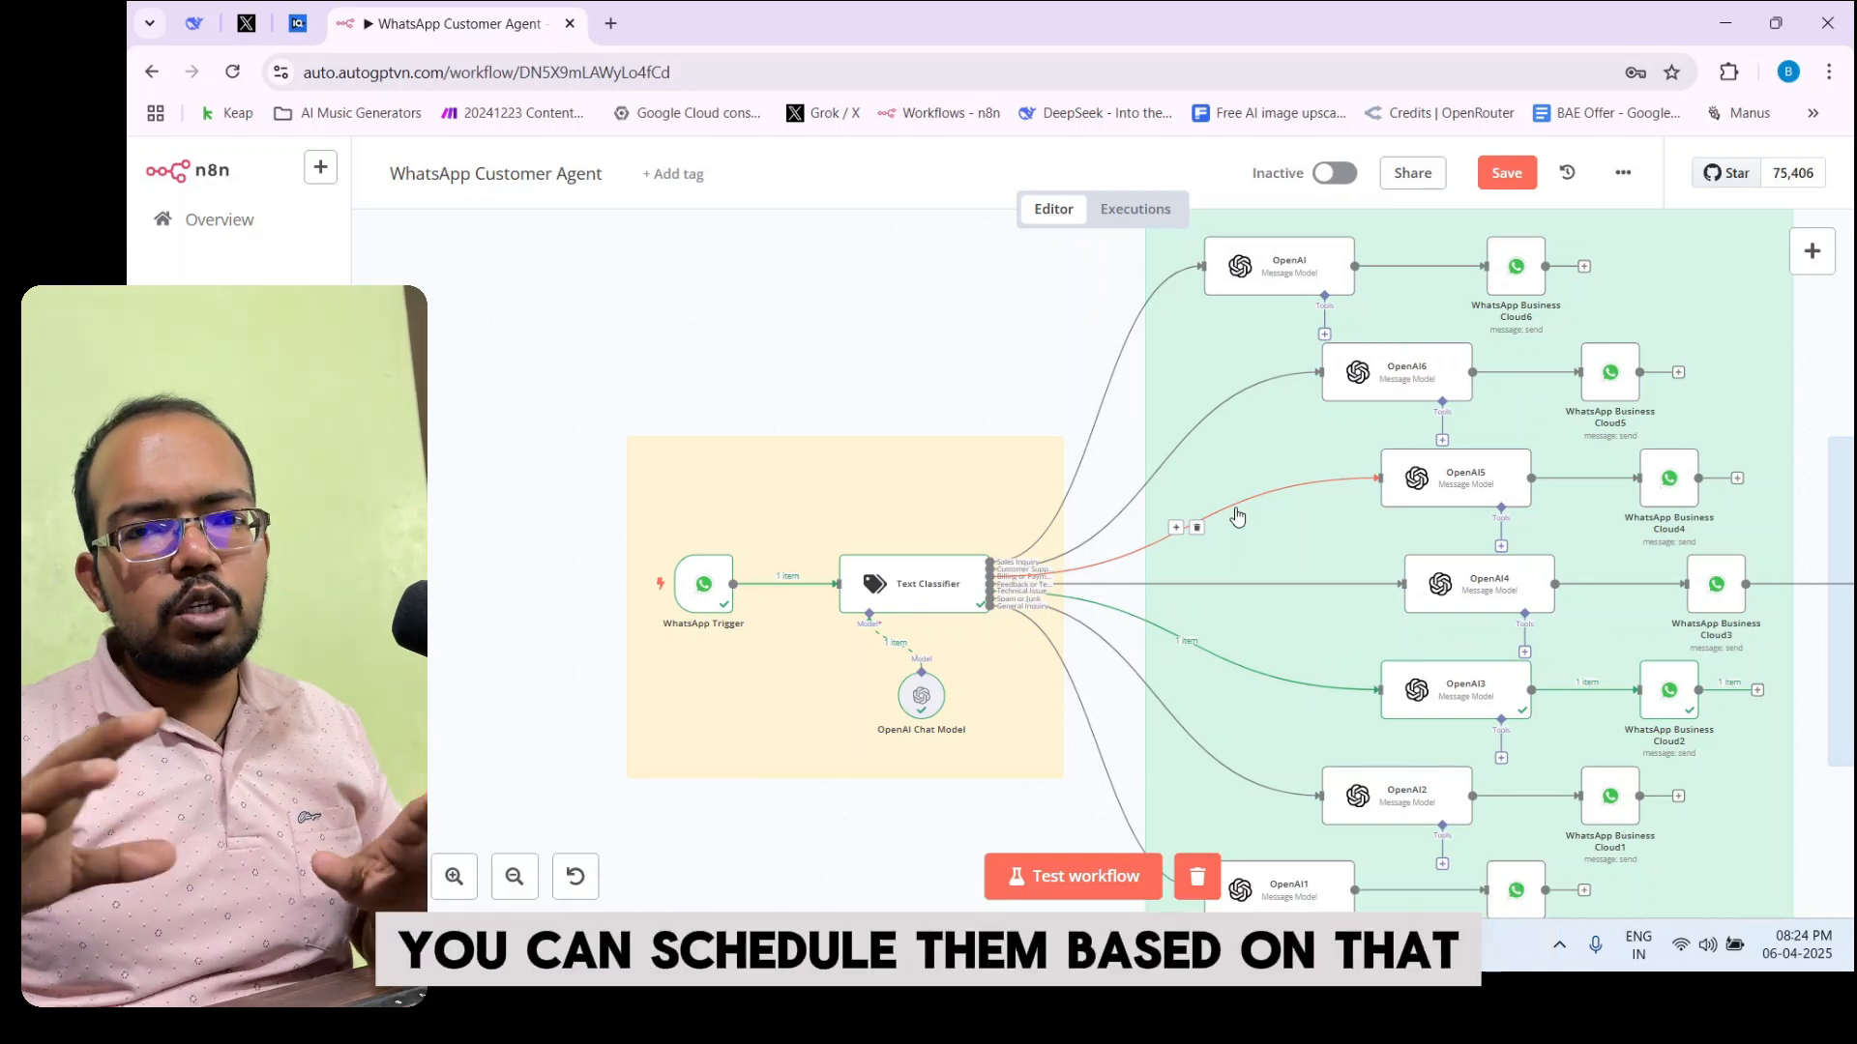
pyautogui.rightClick(1237, 517)
pyautogui.click(932, 286)
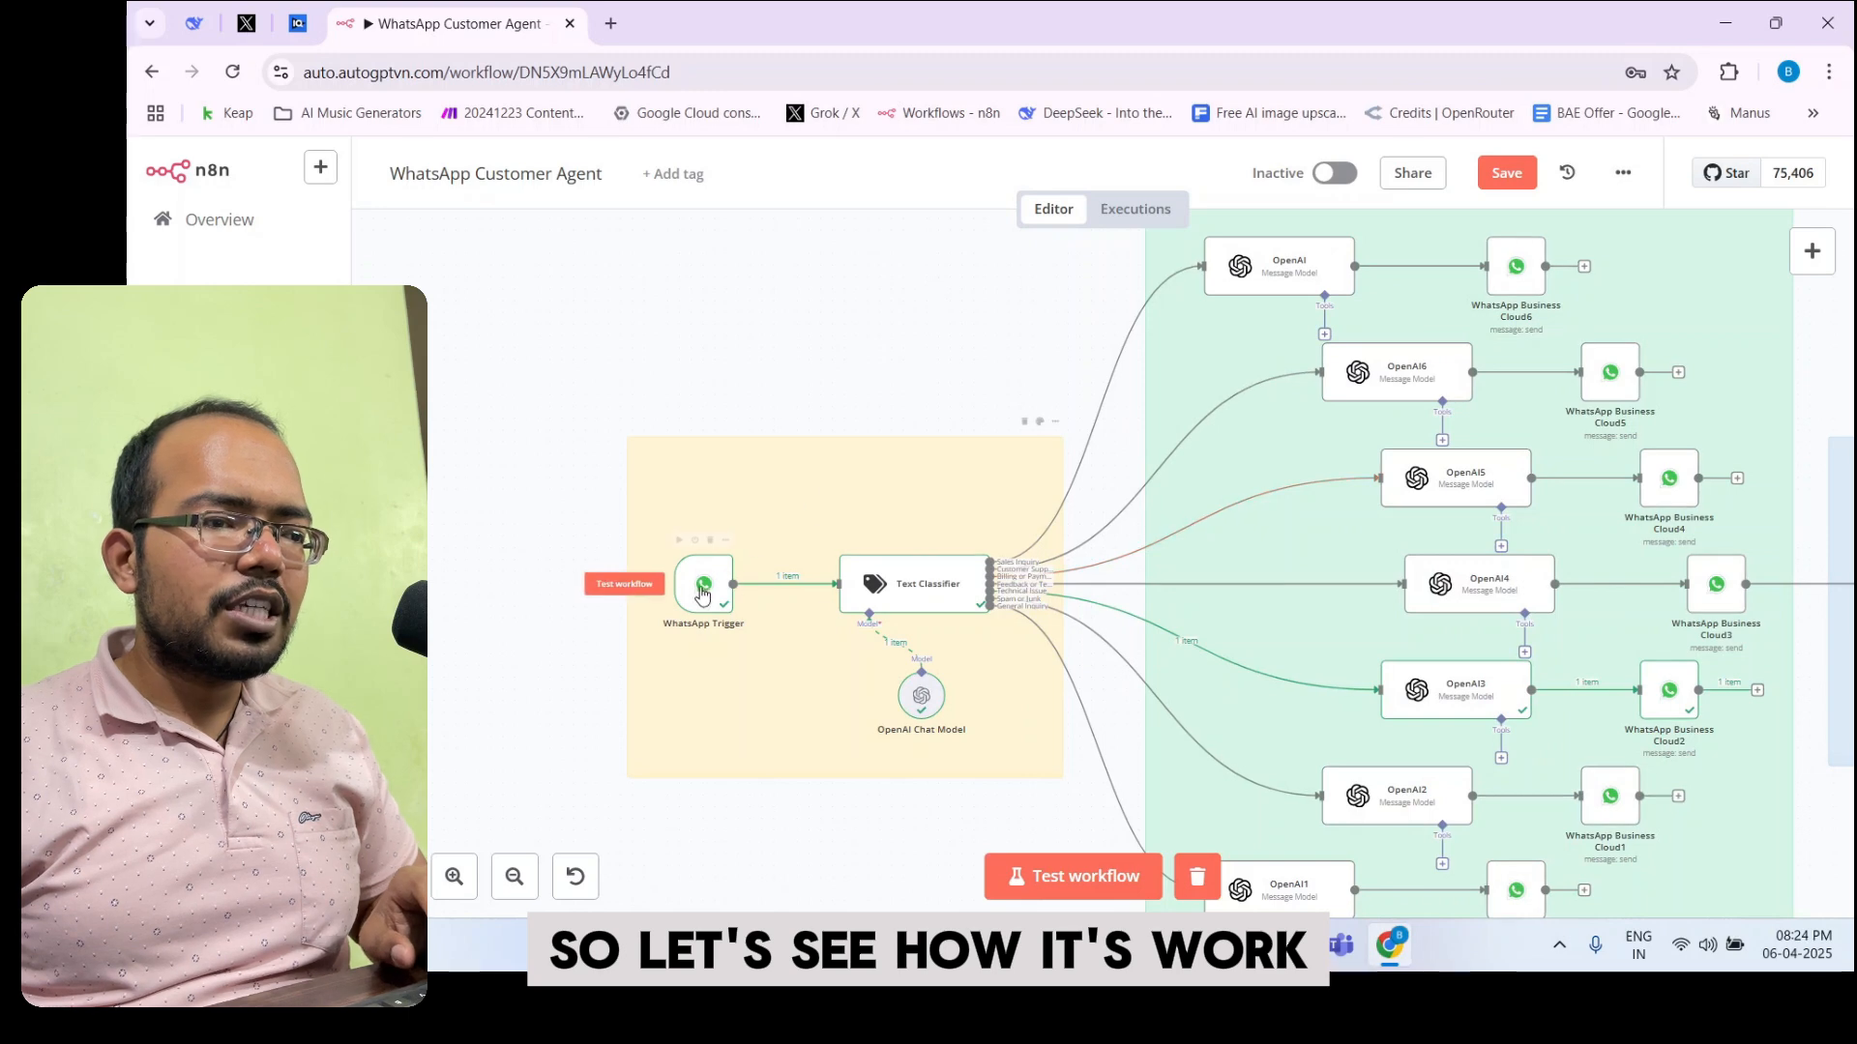
# Open the WhatsApp Trigger node to view its parameters and output
pyautogui.scroll(5, 701, 599)
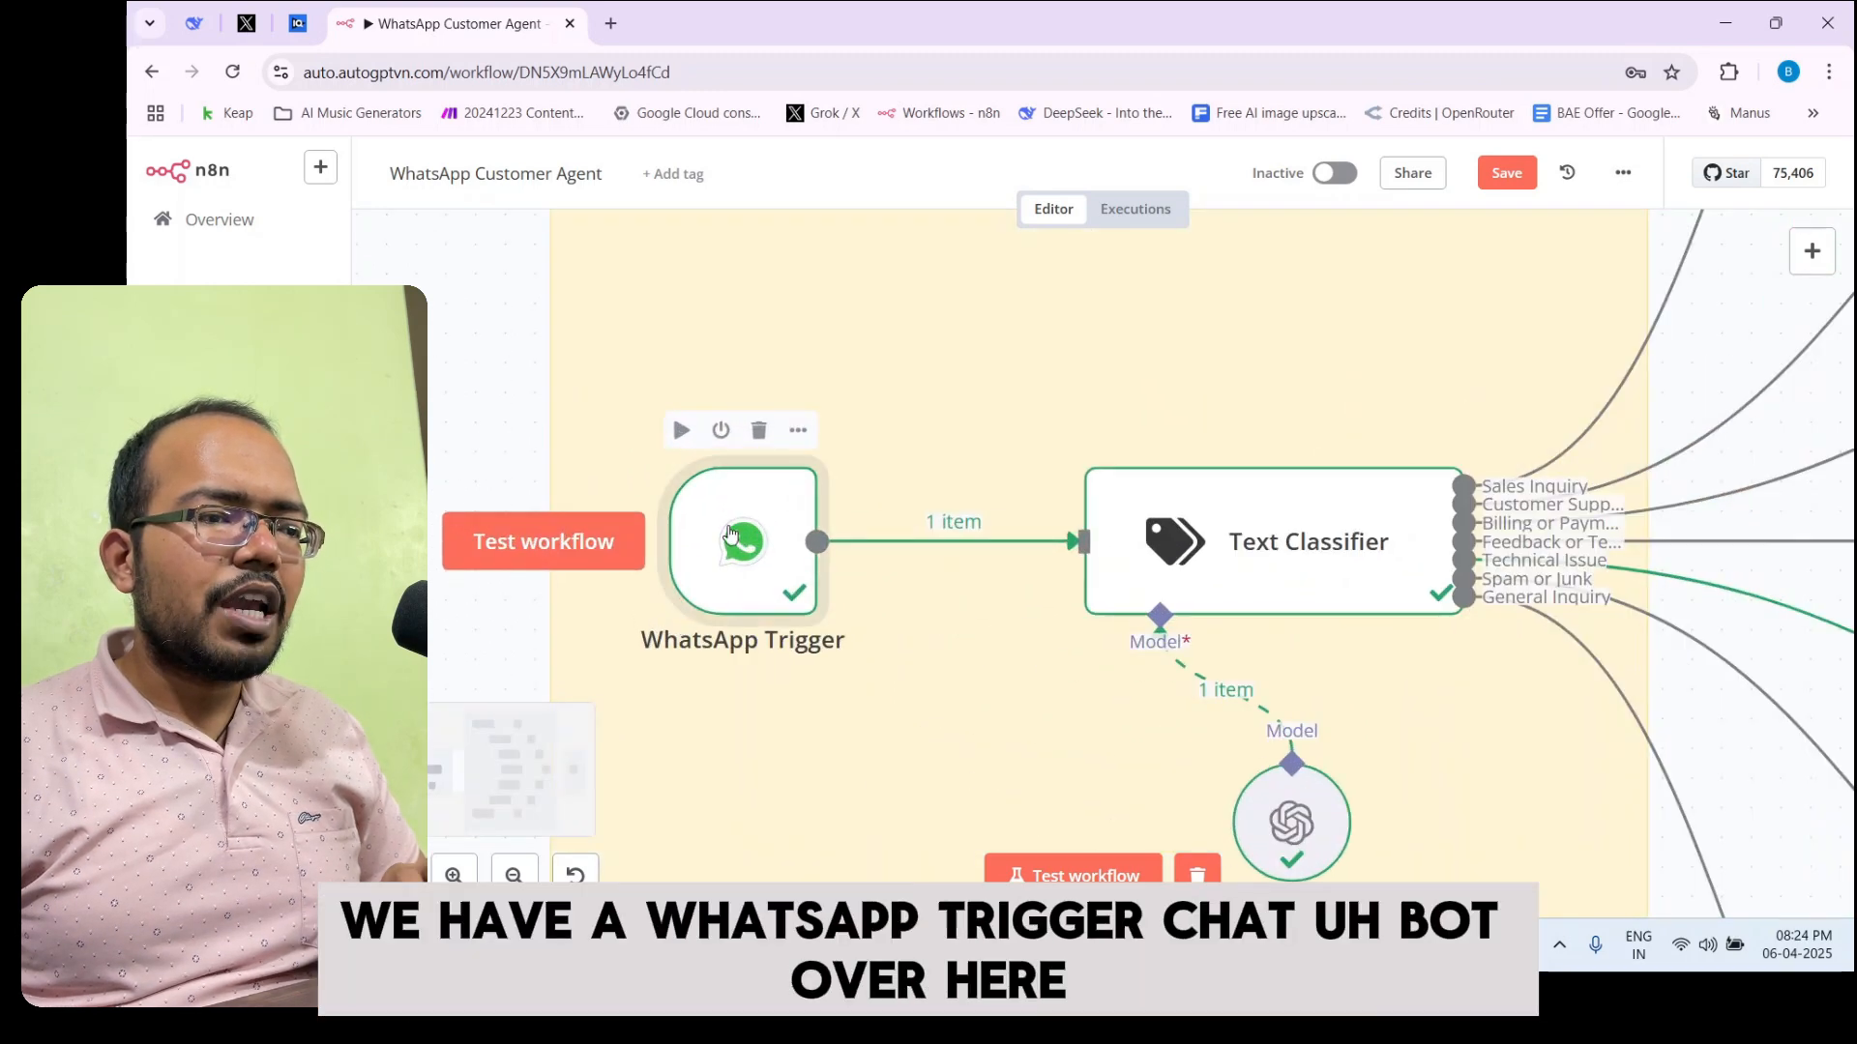
pyautogui.doubleClick(742, 546)
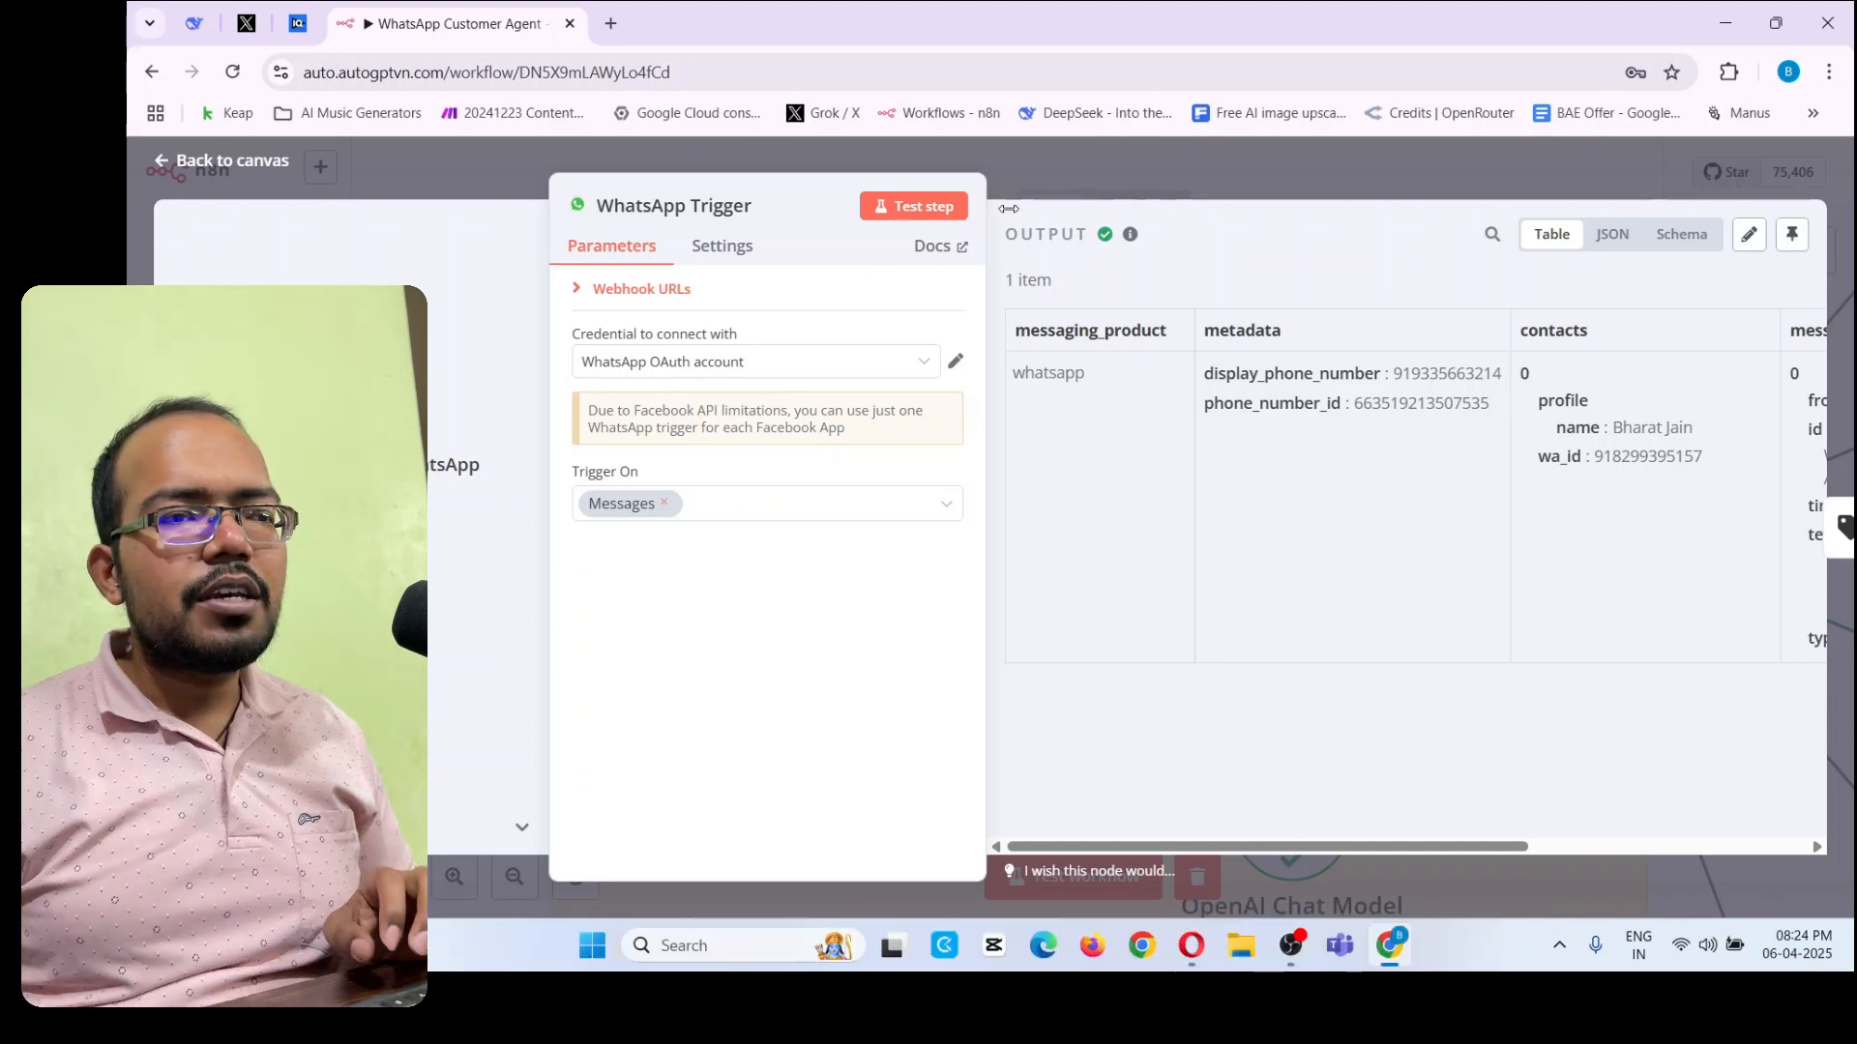
# Close the WhatsApp Trigger settings and search the node library for "whatsa"
pyautogui.click(1060, 174)
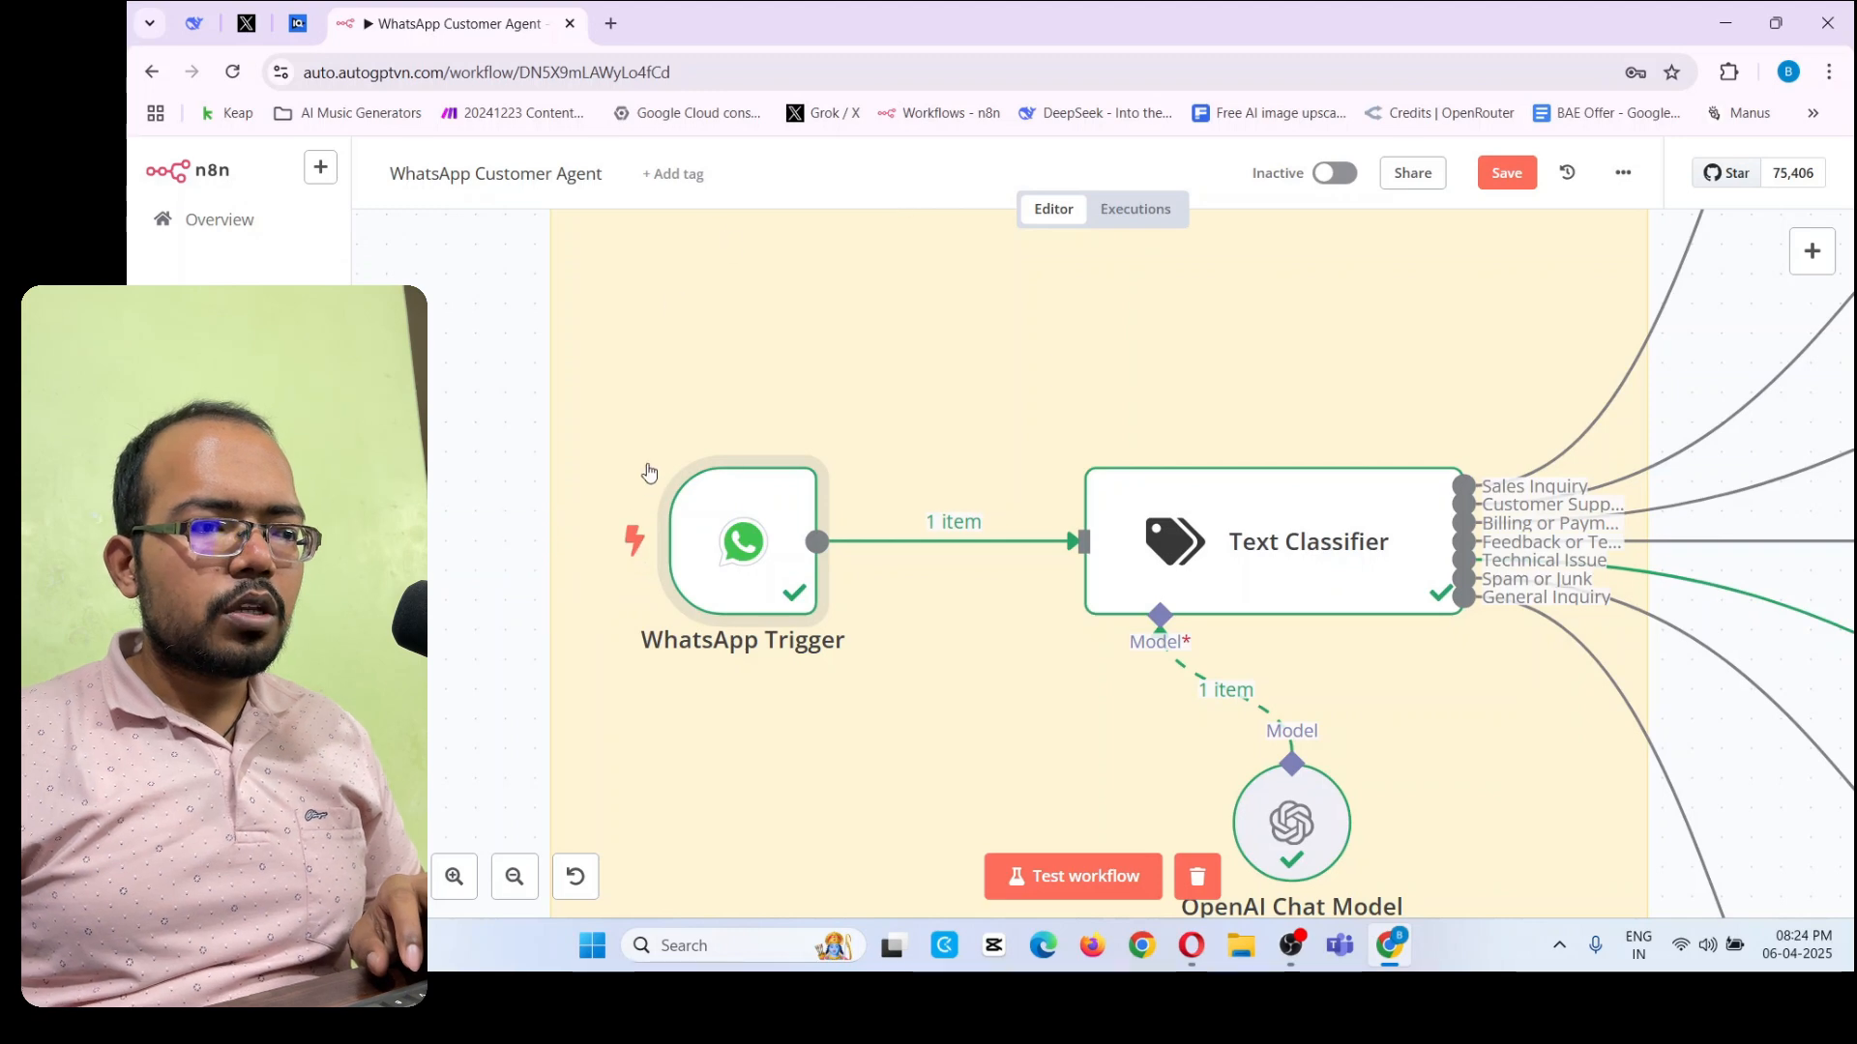
pyautogui.scroll(-5, 601, 495)
pyautogui.scroll(5, 890, 529)
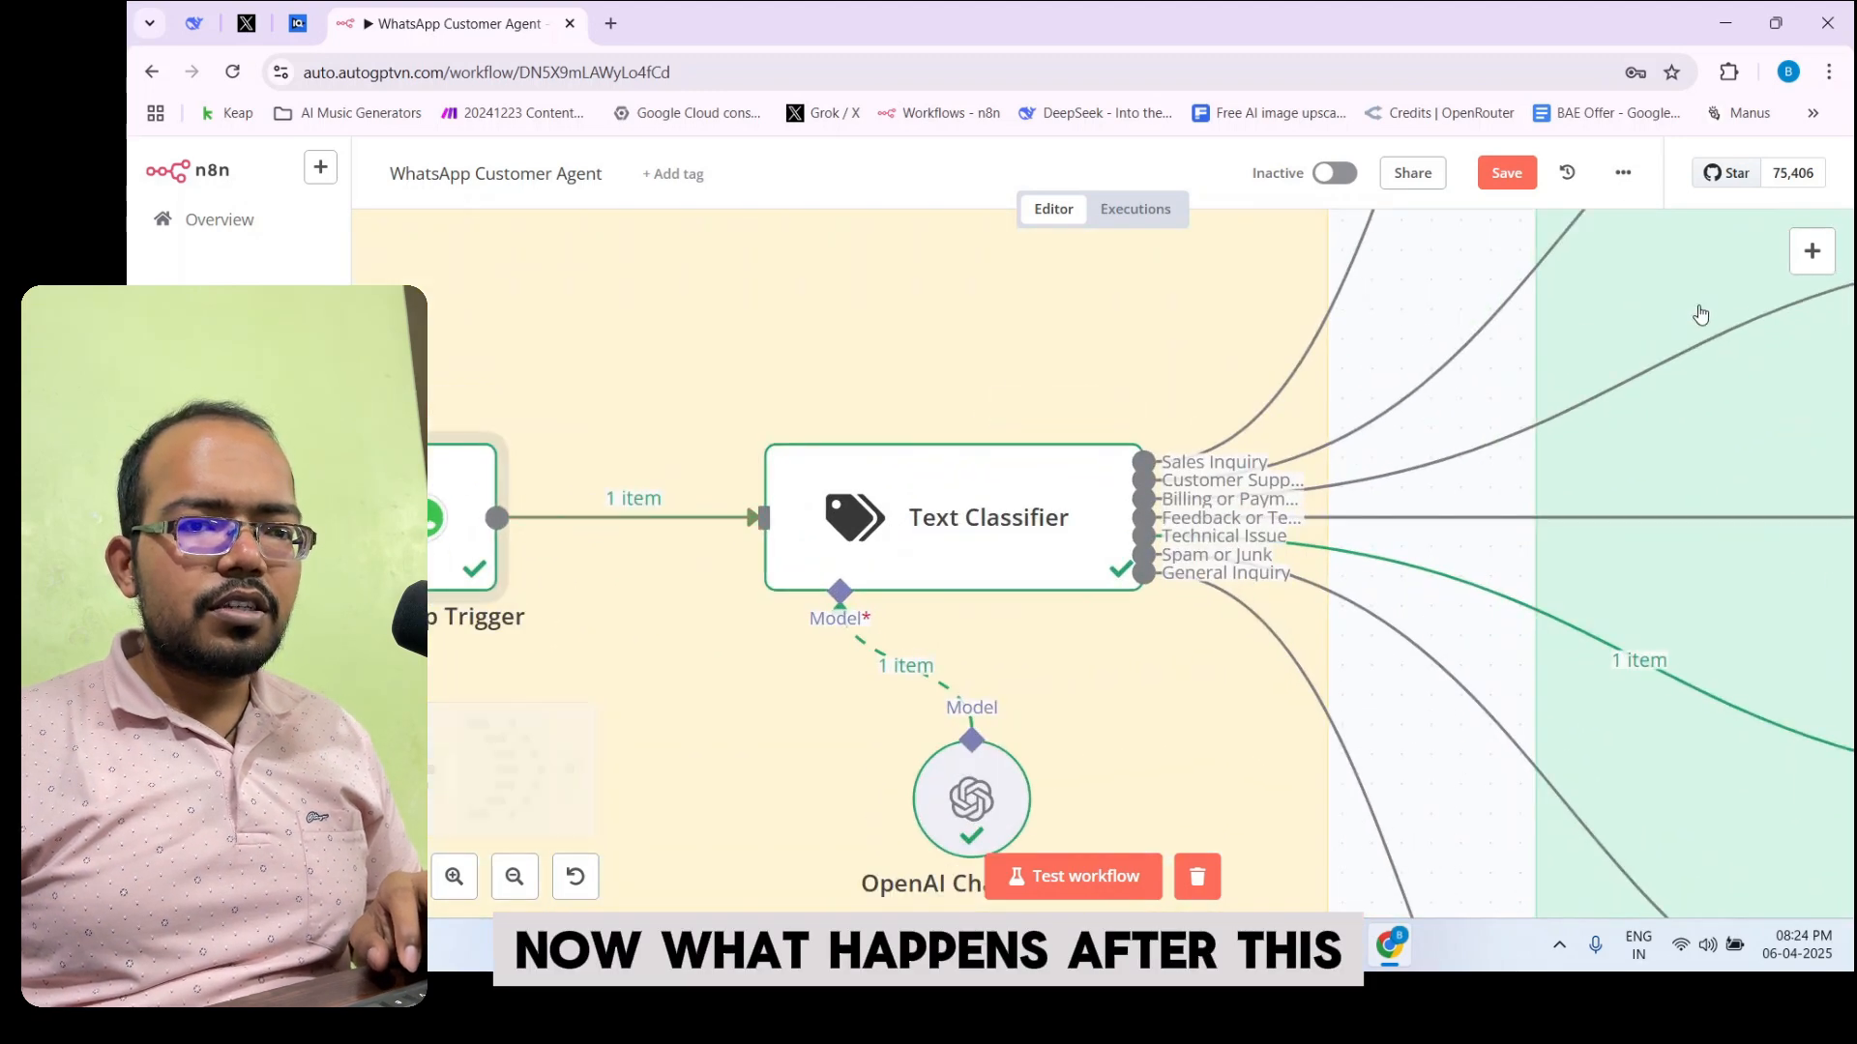
pyautogui.click(1811, 250)
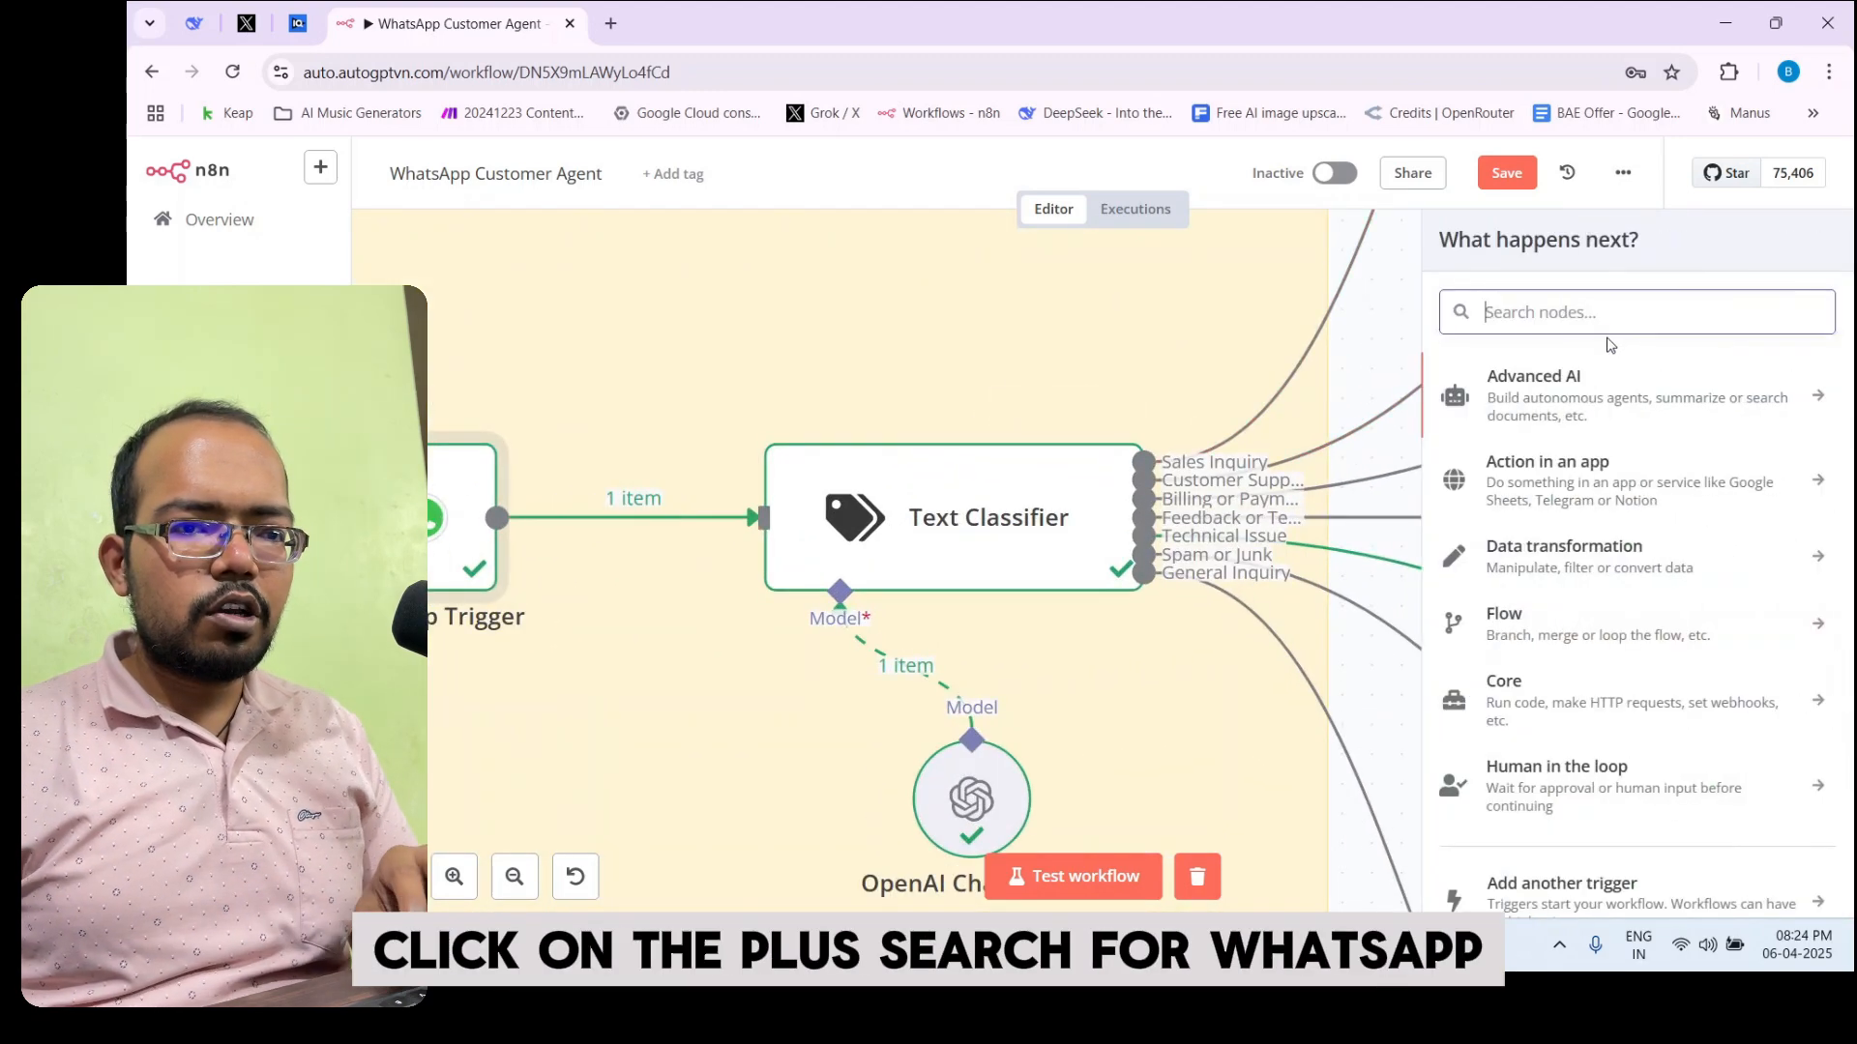
pyautogui.write('whatsa')
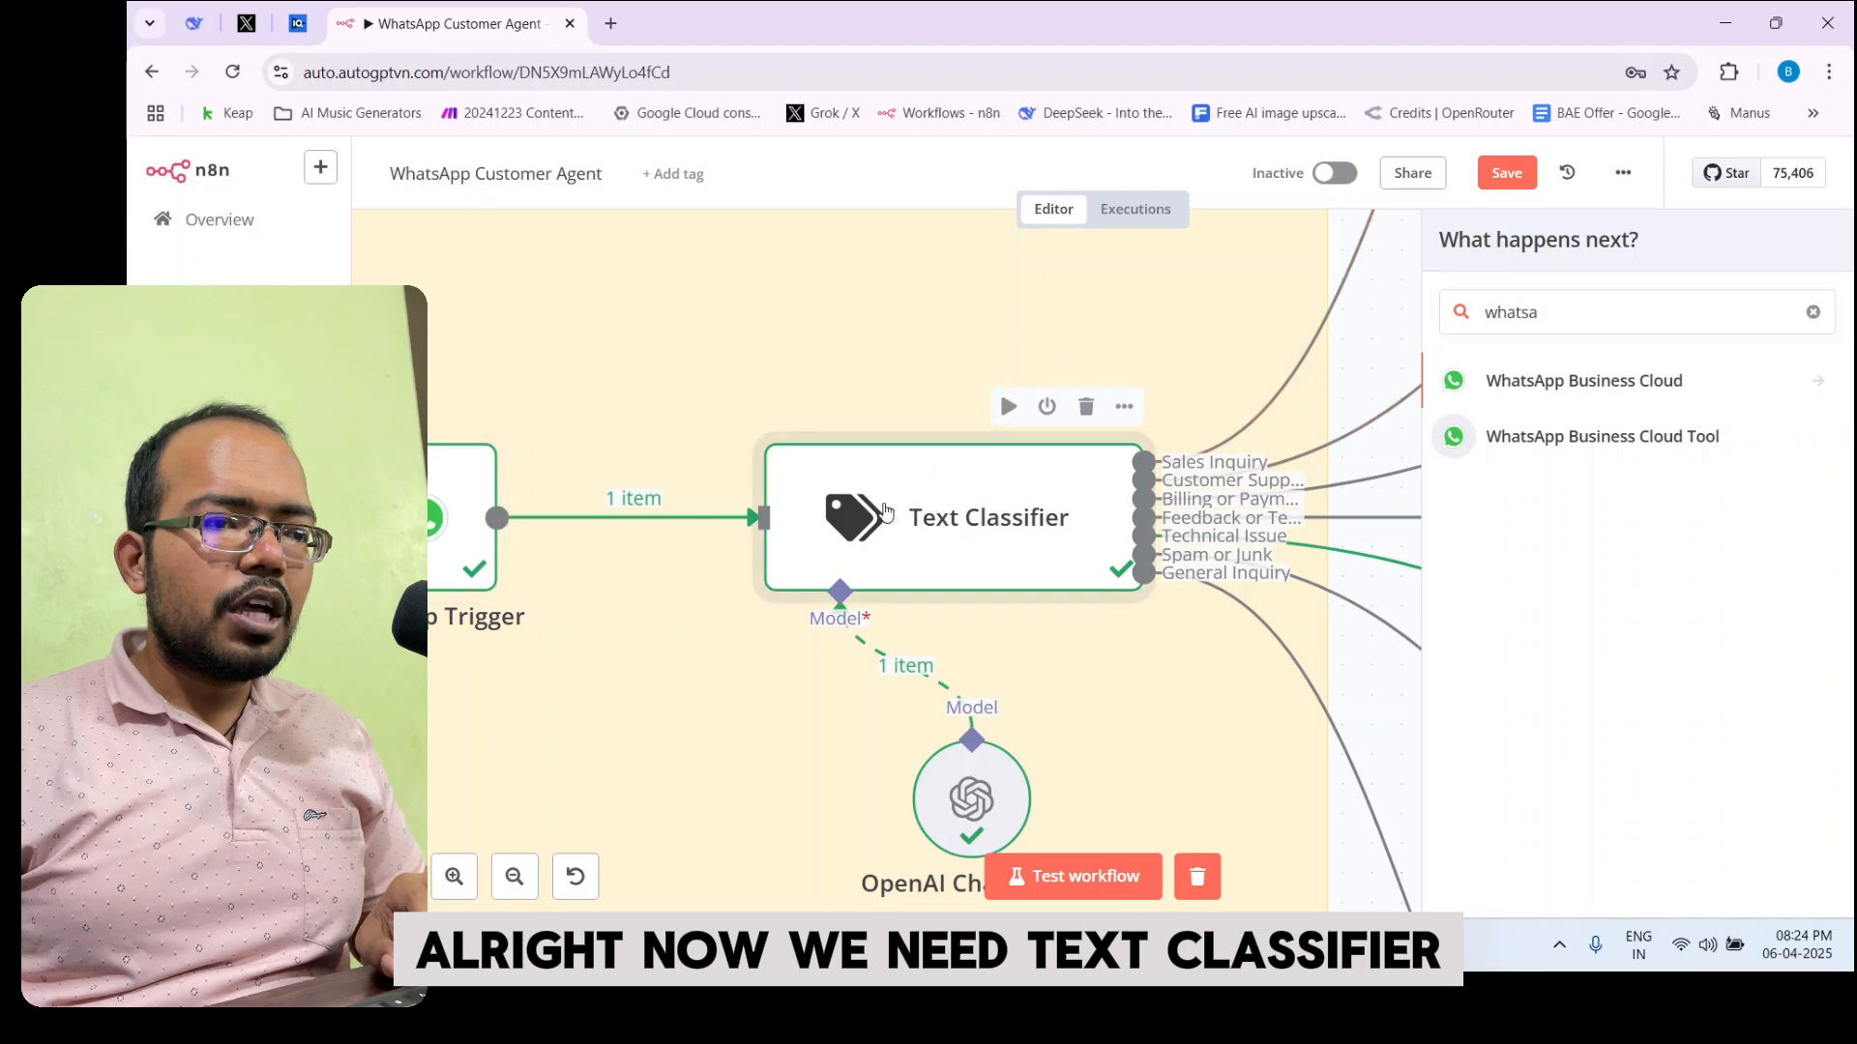
# Replace the node search term with "textcla" to look up the Text Classifier node
pyautogui.moveTo(1480, 319); pyautogui.dragTo(1540, 314)
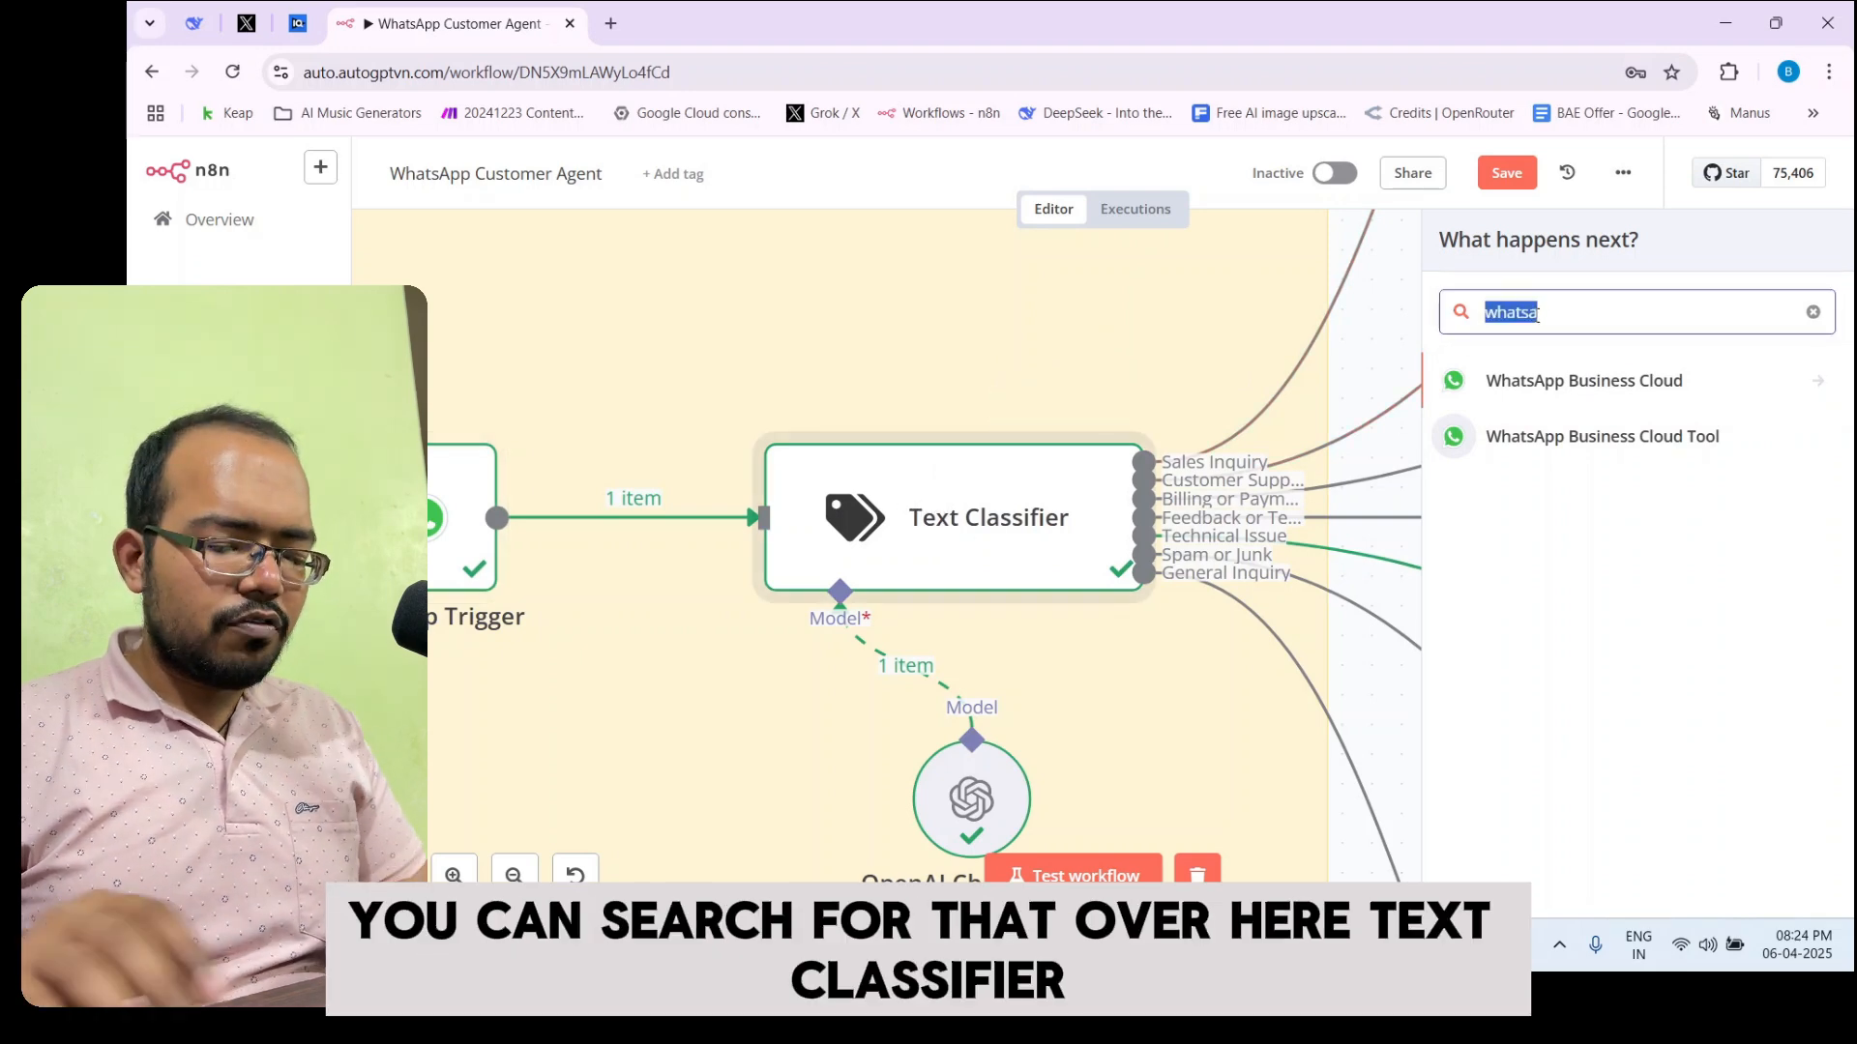
pyautogui.write('text')
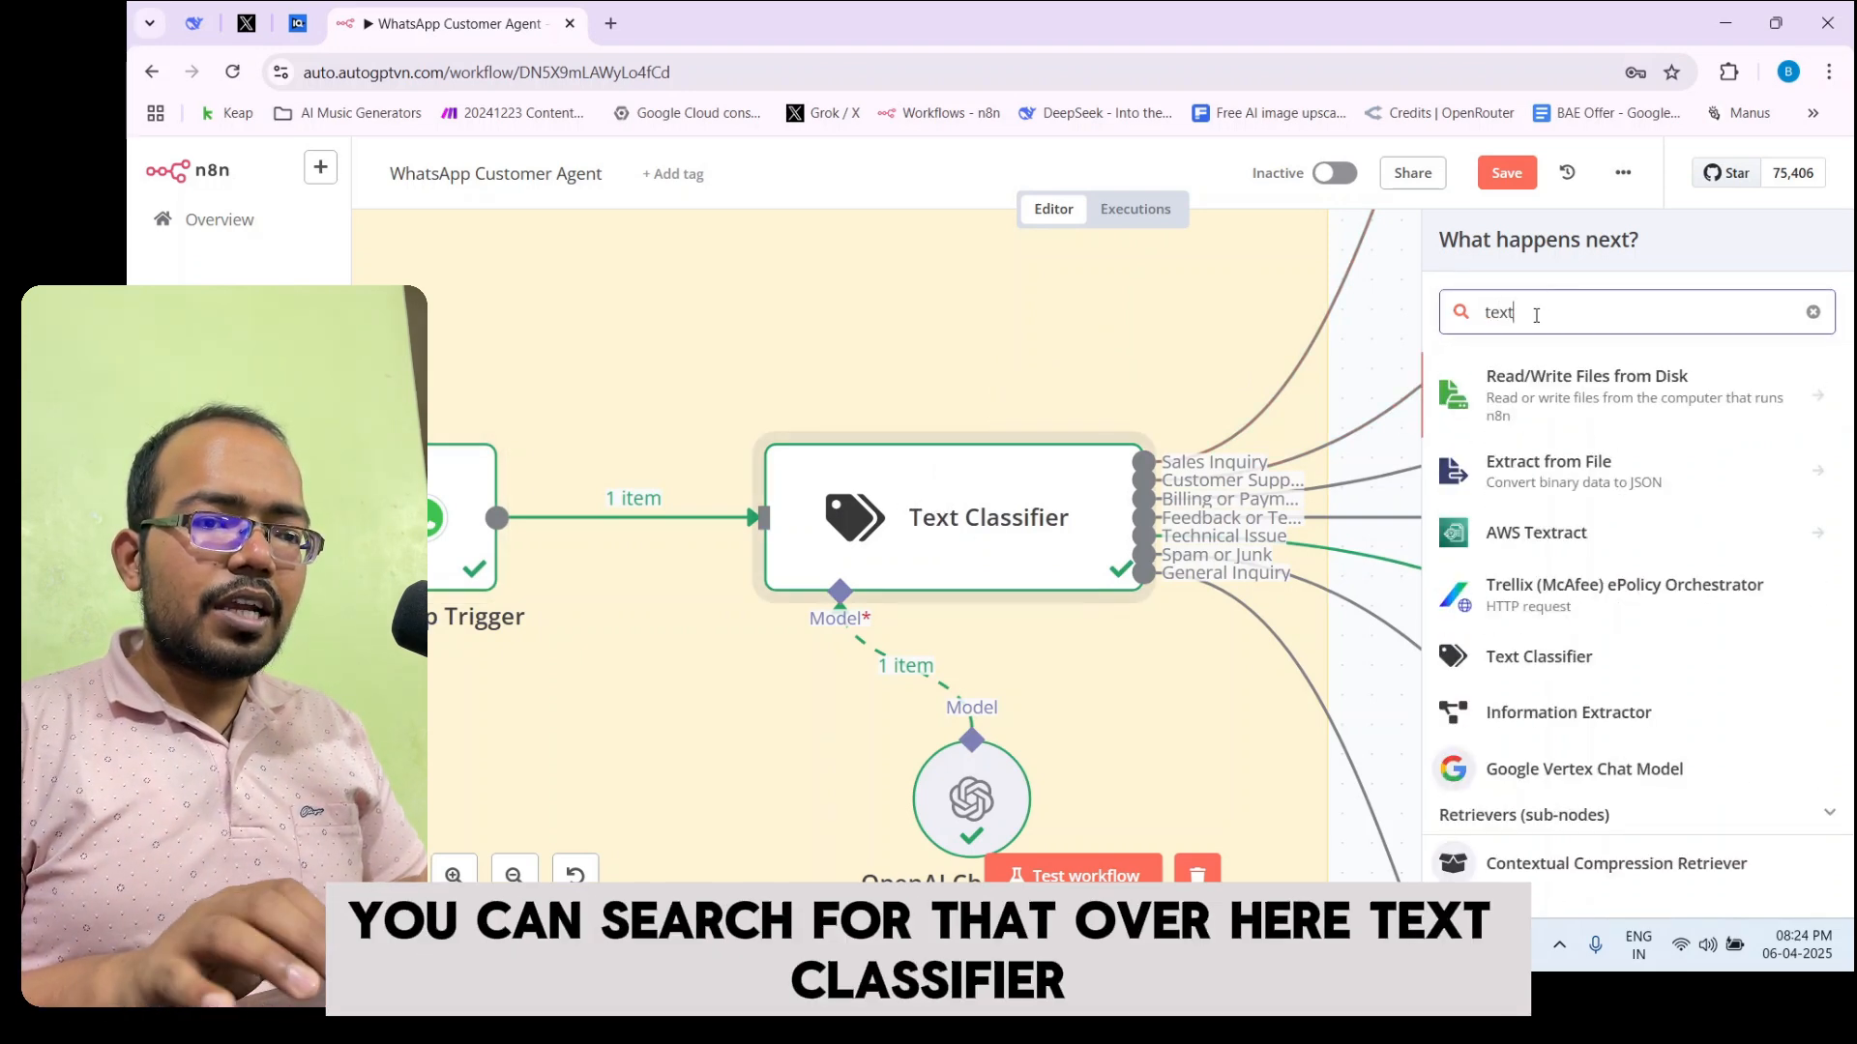
pyautogui.write('cla')
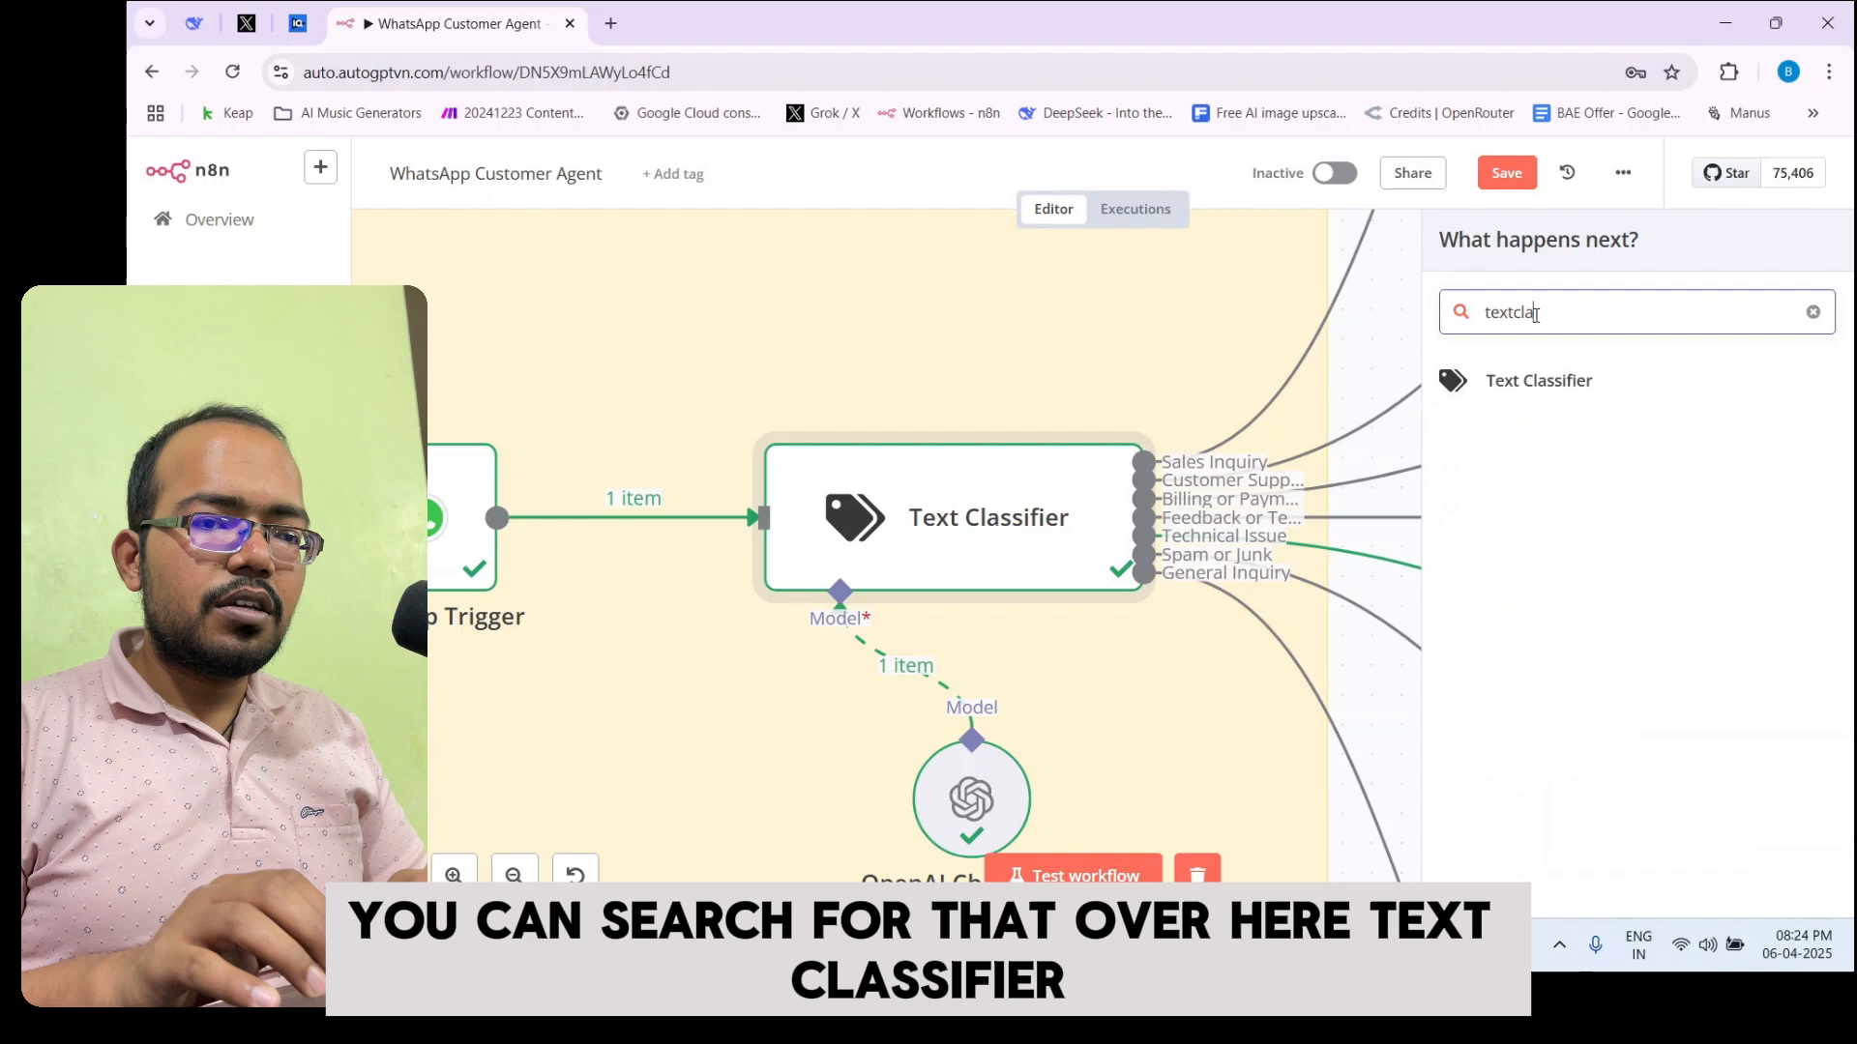
# Open the Text Classifier node and review its categories from Sales Inquiry through General Inquiry
pyautogui.doubleClick(929, 540)
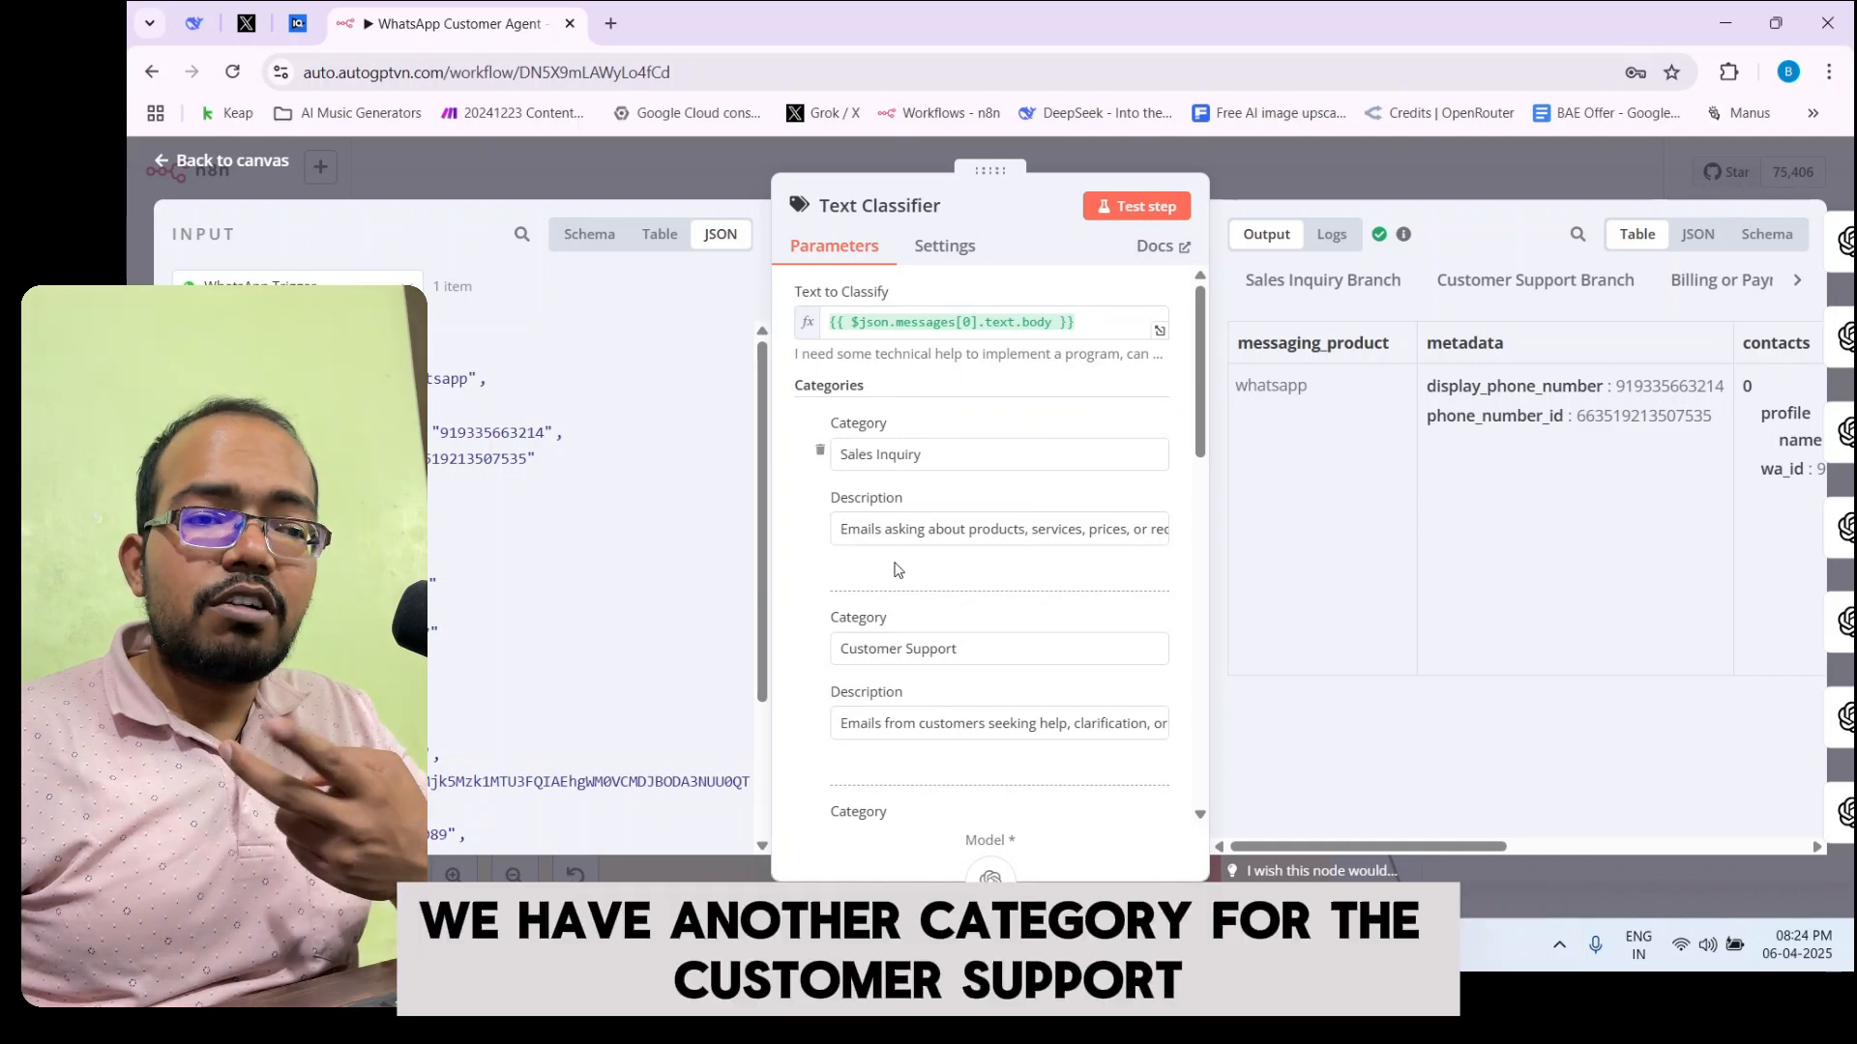
pyautogui.click(904, 648)
pyautogui.scroll(-1, 911, 641)
pyautogui.scroll(-3, 911, 642)
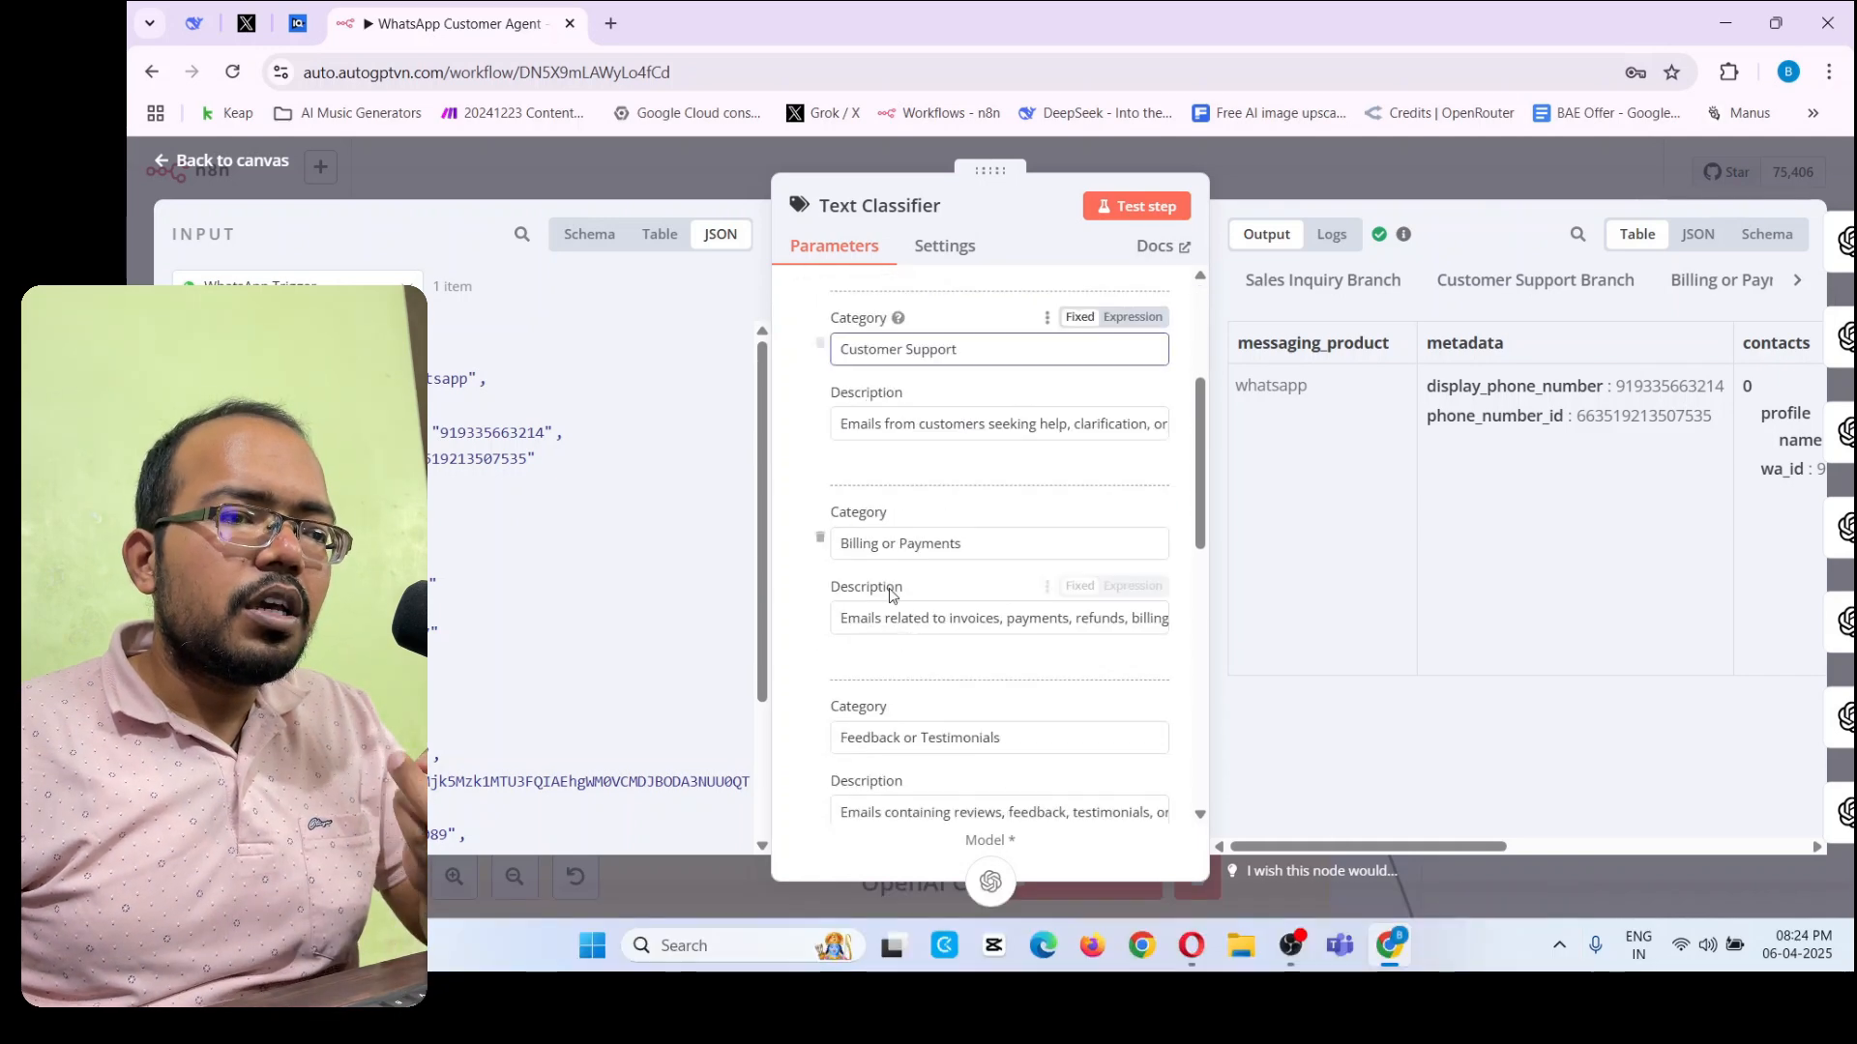
pyautogui.click(862, 543)
pyautogui.moveTo(862, 544); pyautogui.dragTo(940, 677)
pyautogui.scroll(-3, 918, 548)
pyautogui.scroll(-3, 904, 651)
pyautogui.scroll(-3, 903, 674)
pyautogui.scroll(-5, 929, 676)
pyautogui.moveTo(868, 574); pyautogui.dragTo(938, 574)
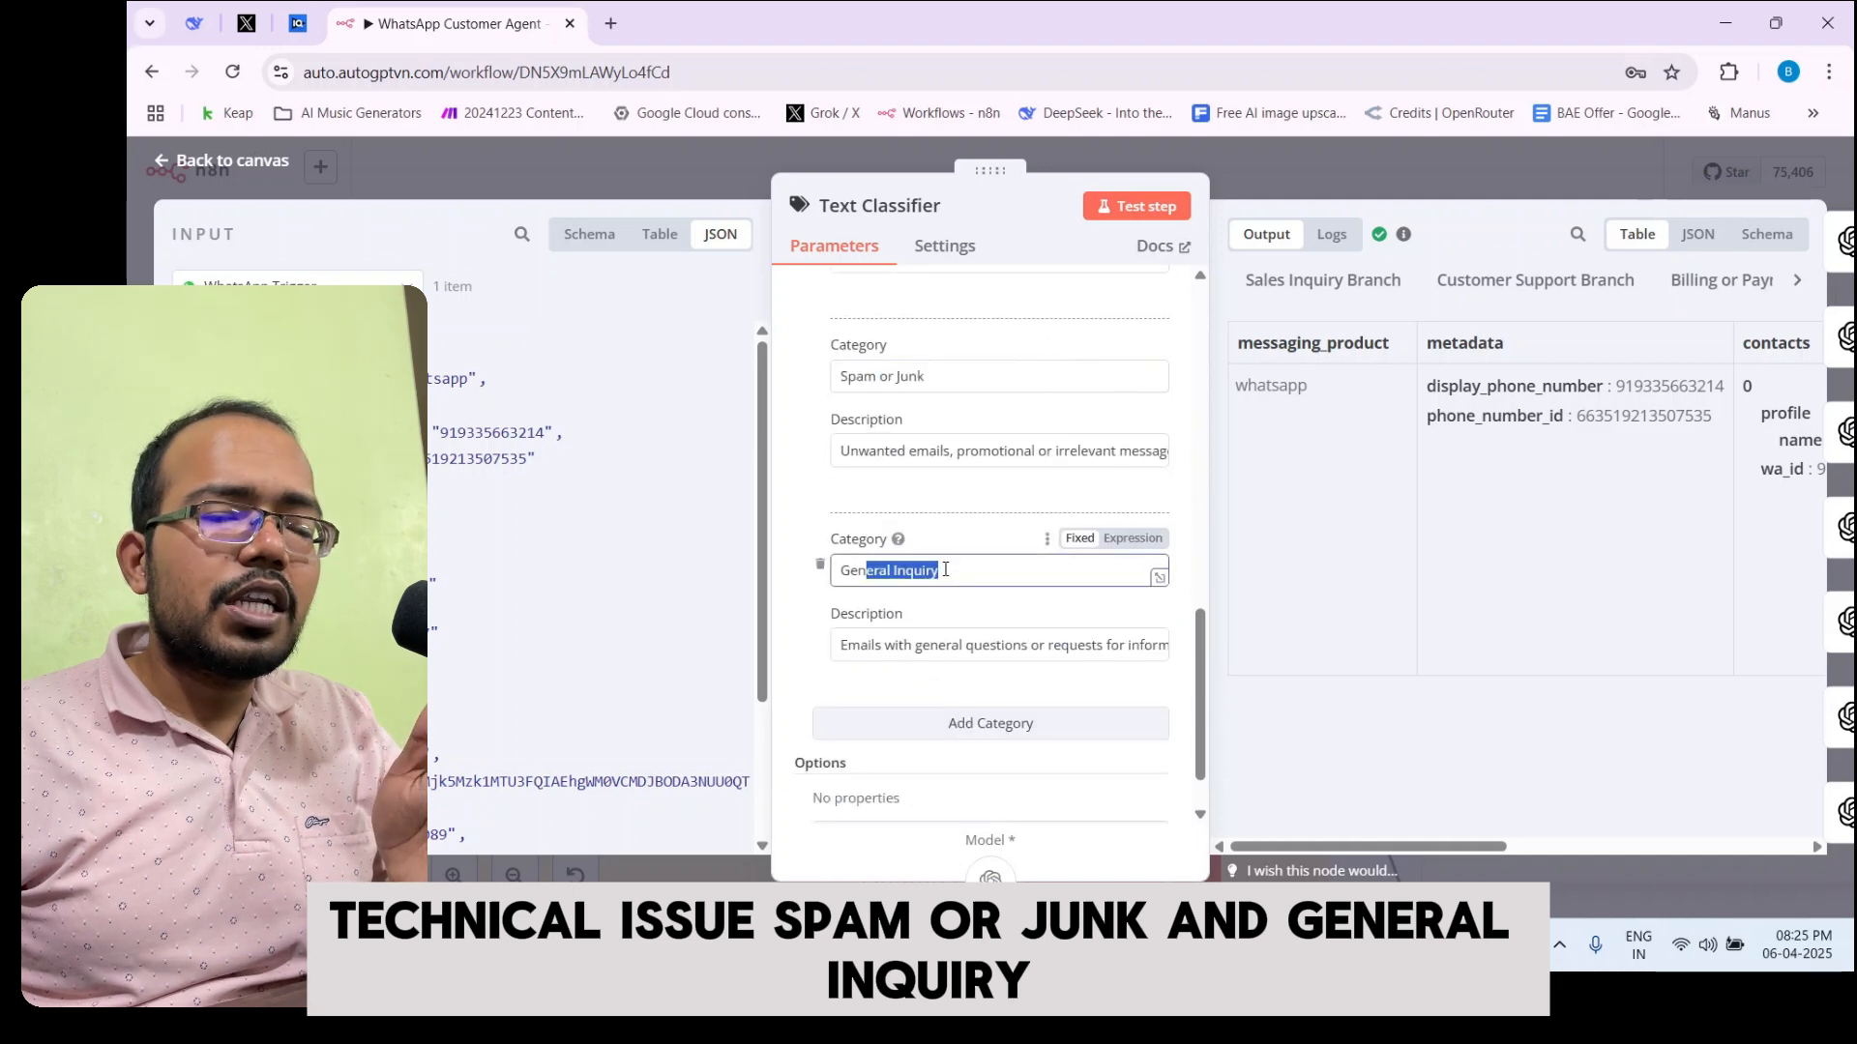
# Examine the Text to Classify expression and the message body in the input data that it is mapped from
pyautogui.scroll(9, 945, 579)
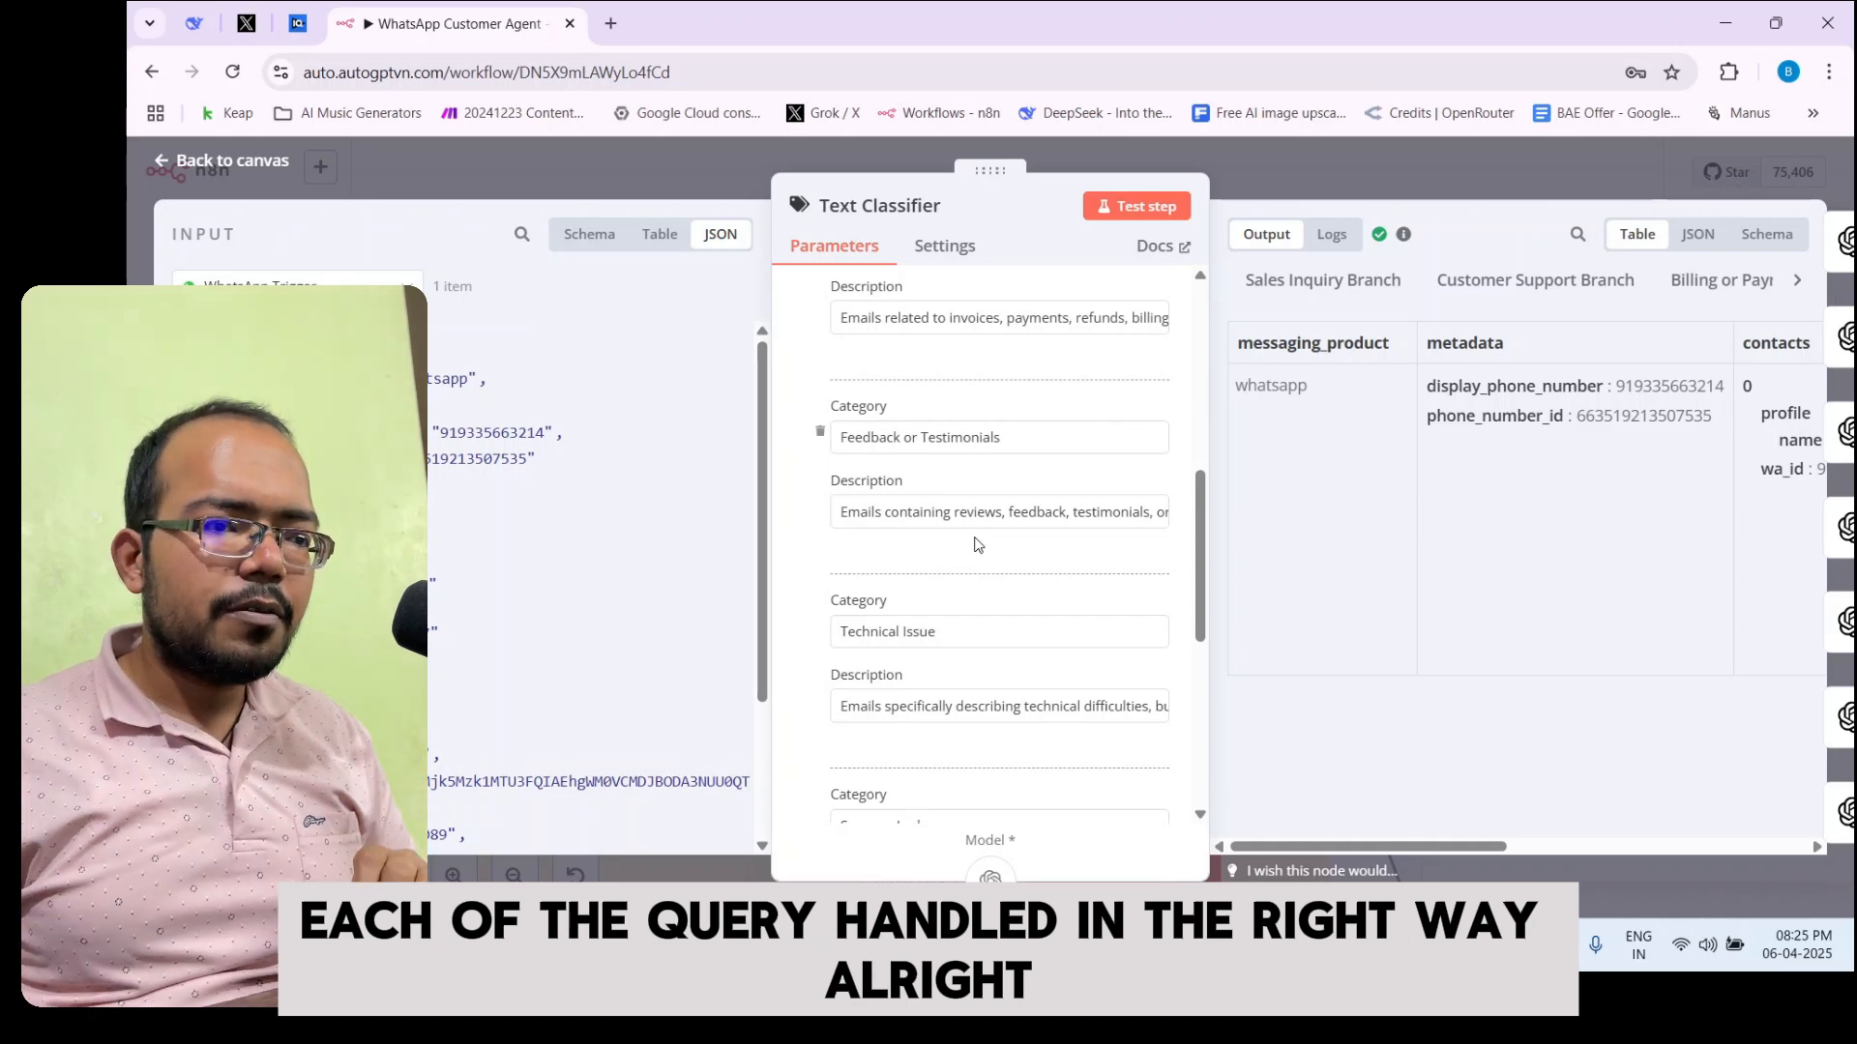
pyautogui.scroll(5, 977, 431)
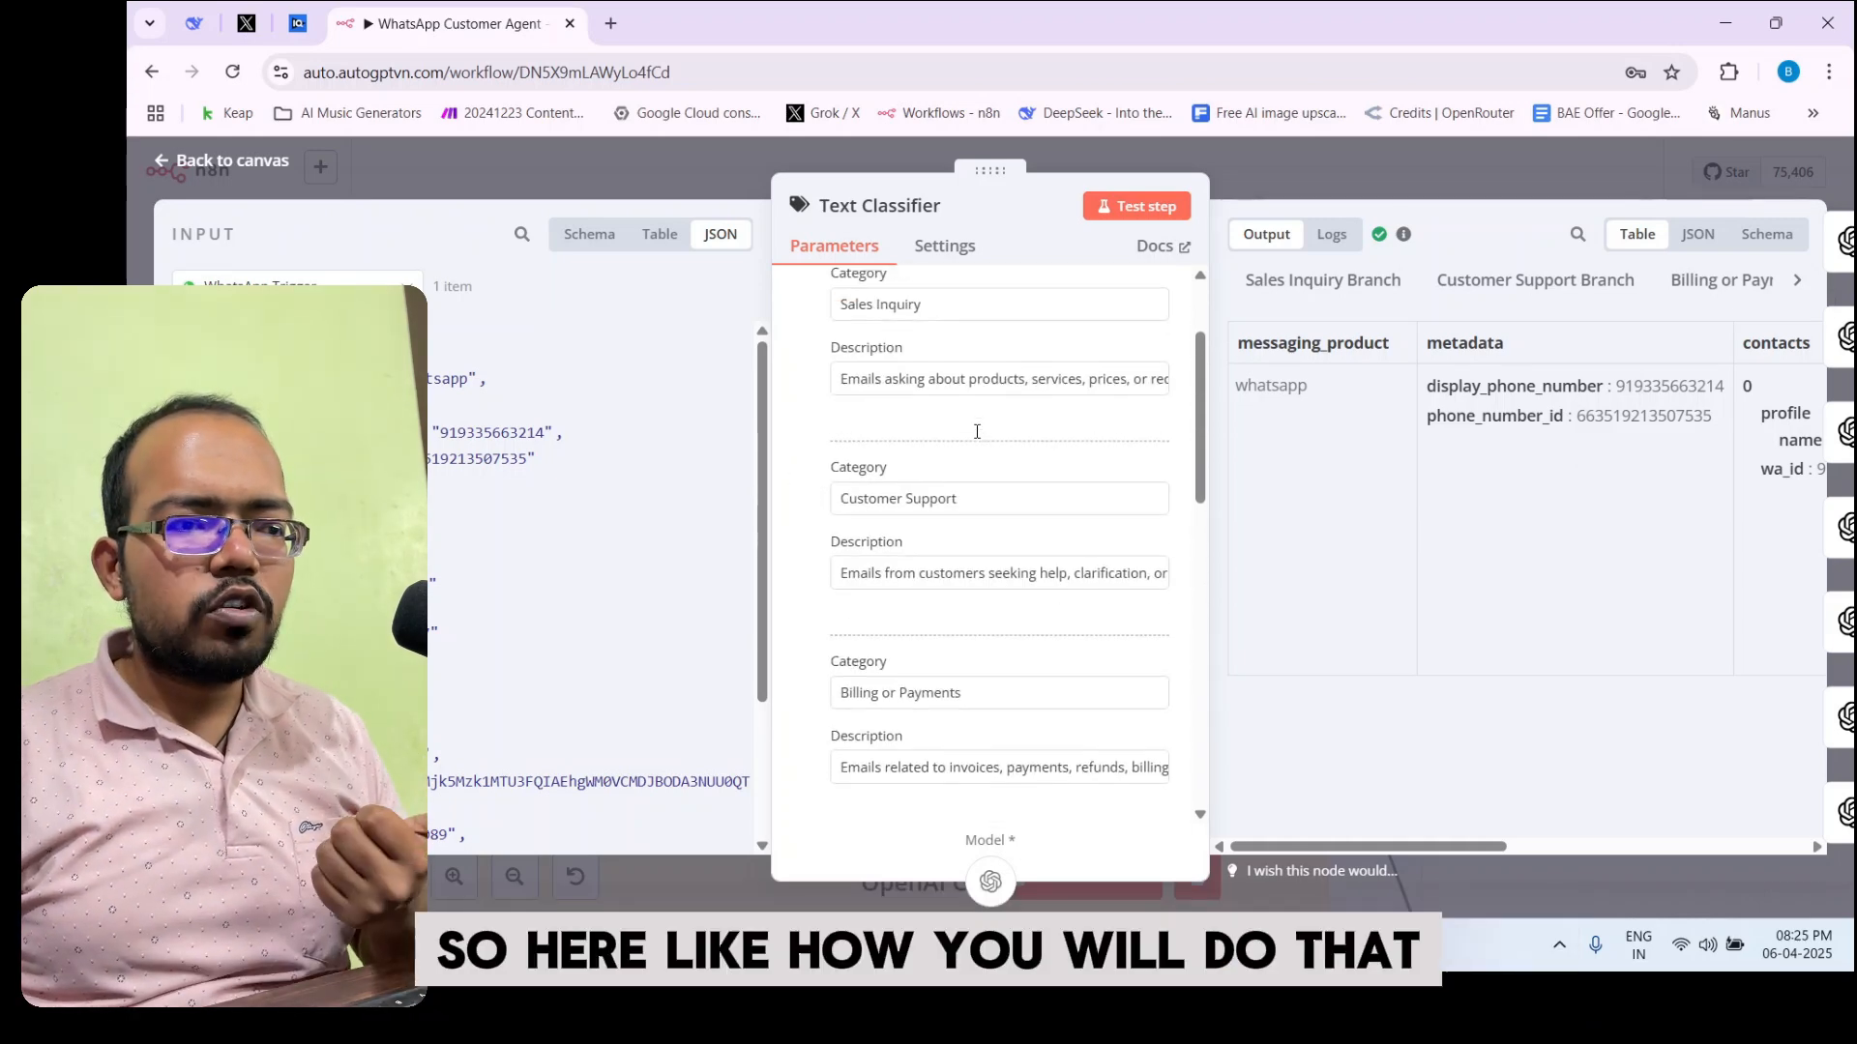
pyautogui.scroll(3, 957, 416)
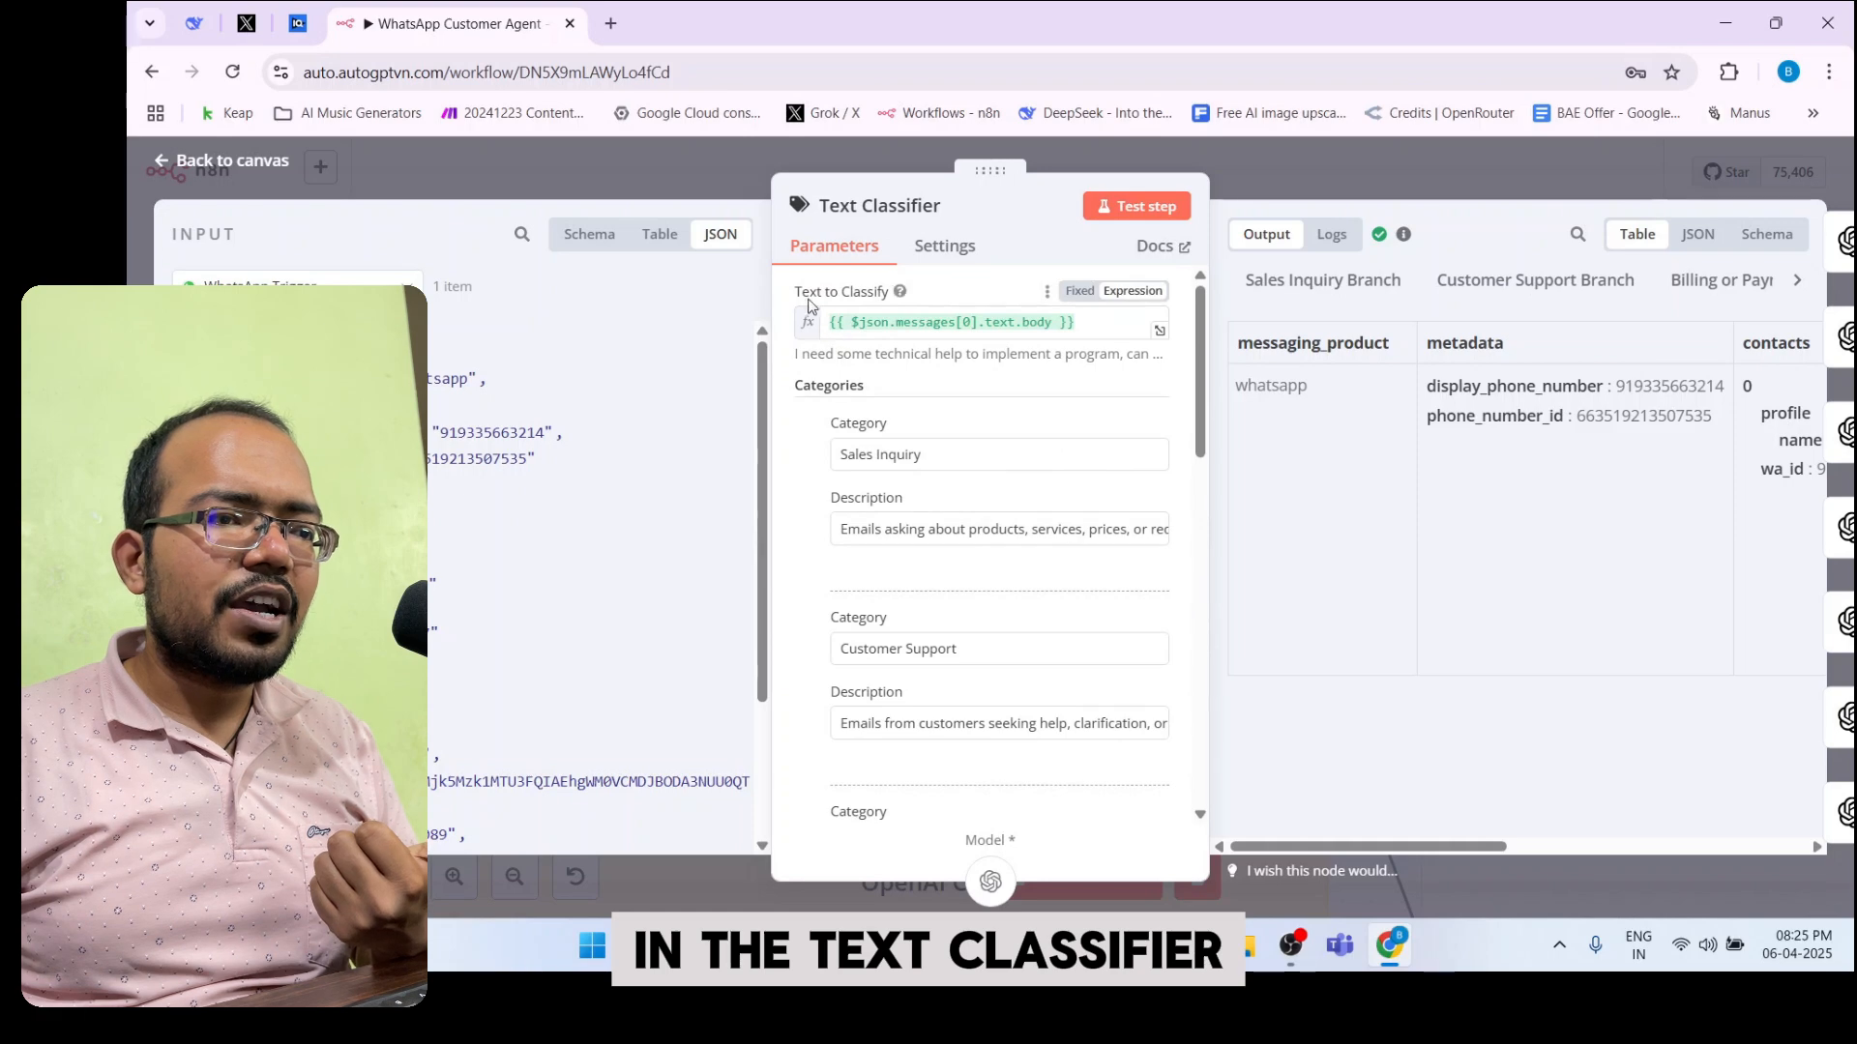
pyautogui.moveTo(829, 294); pyautogui.dragTo(894, 310)
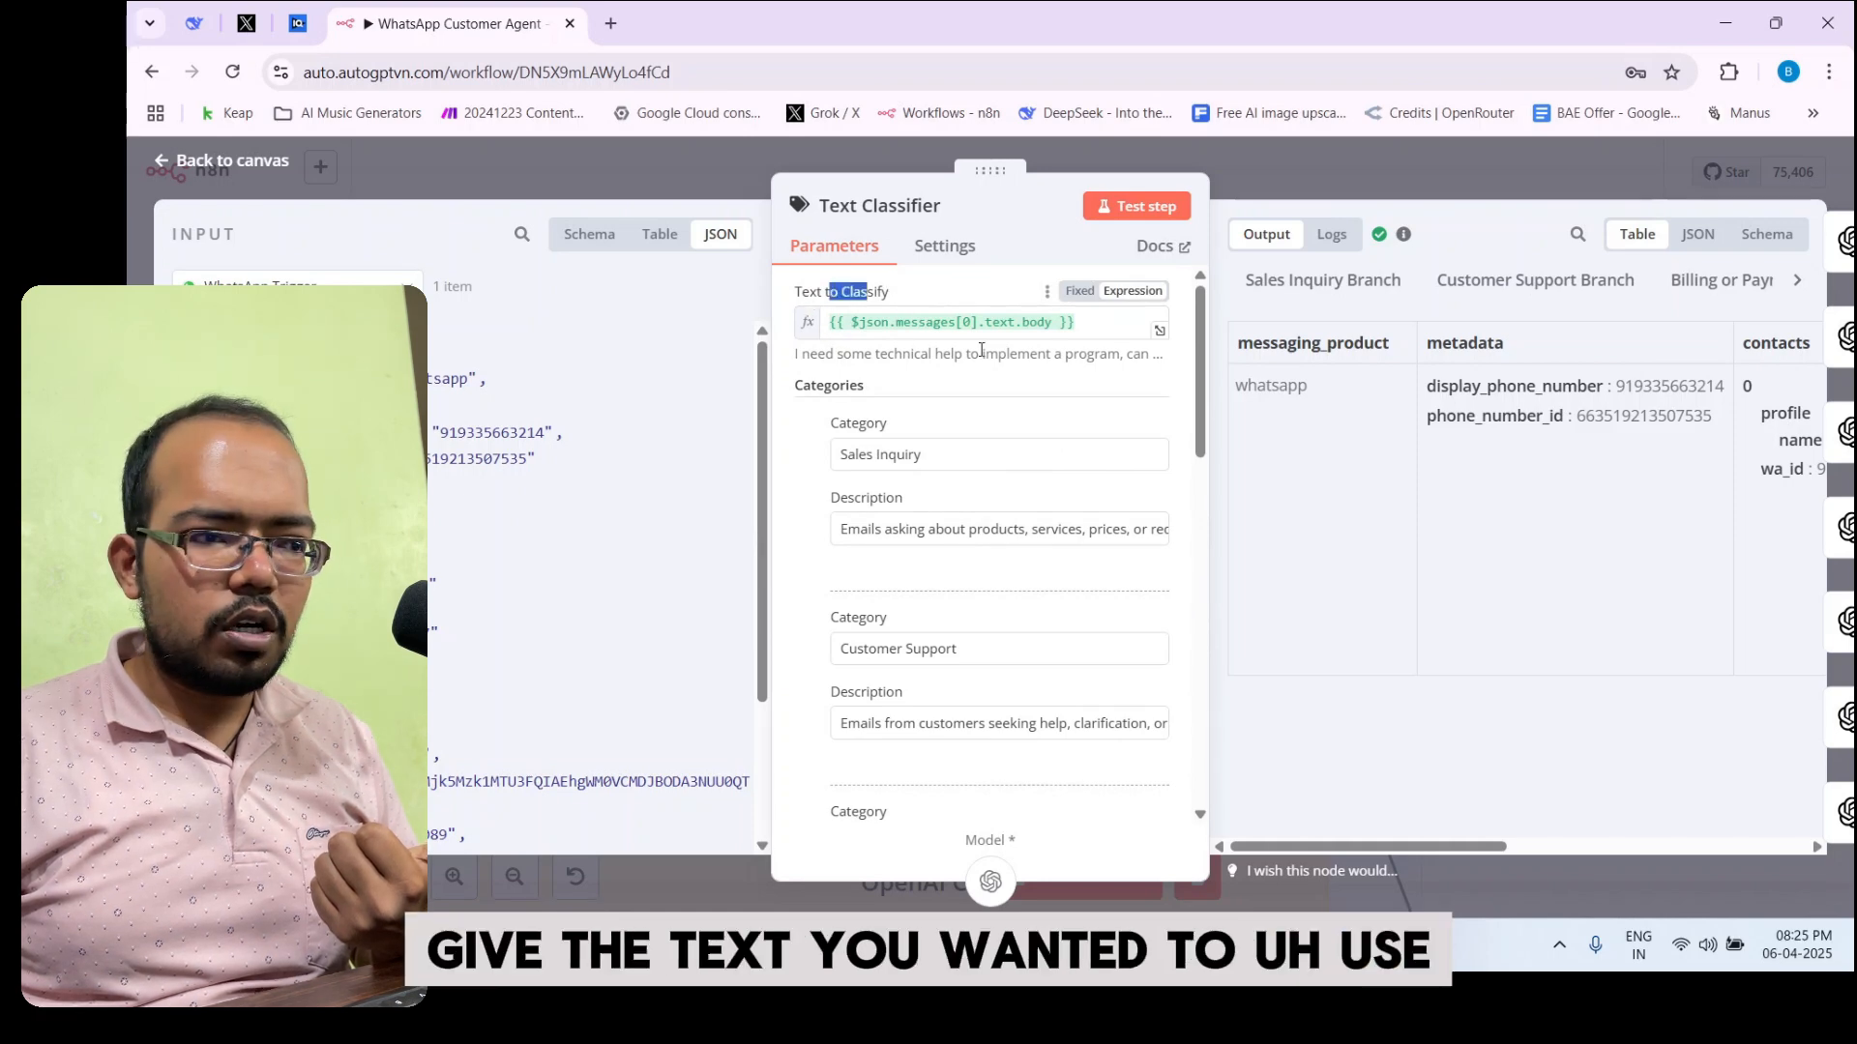
pyautogui.scroll(-5, 595, 580)
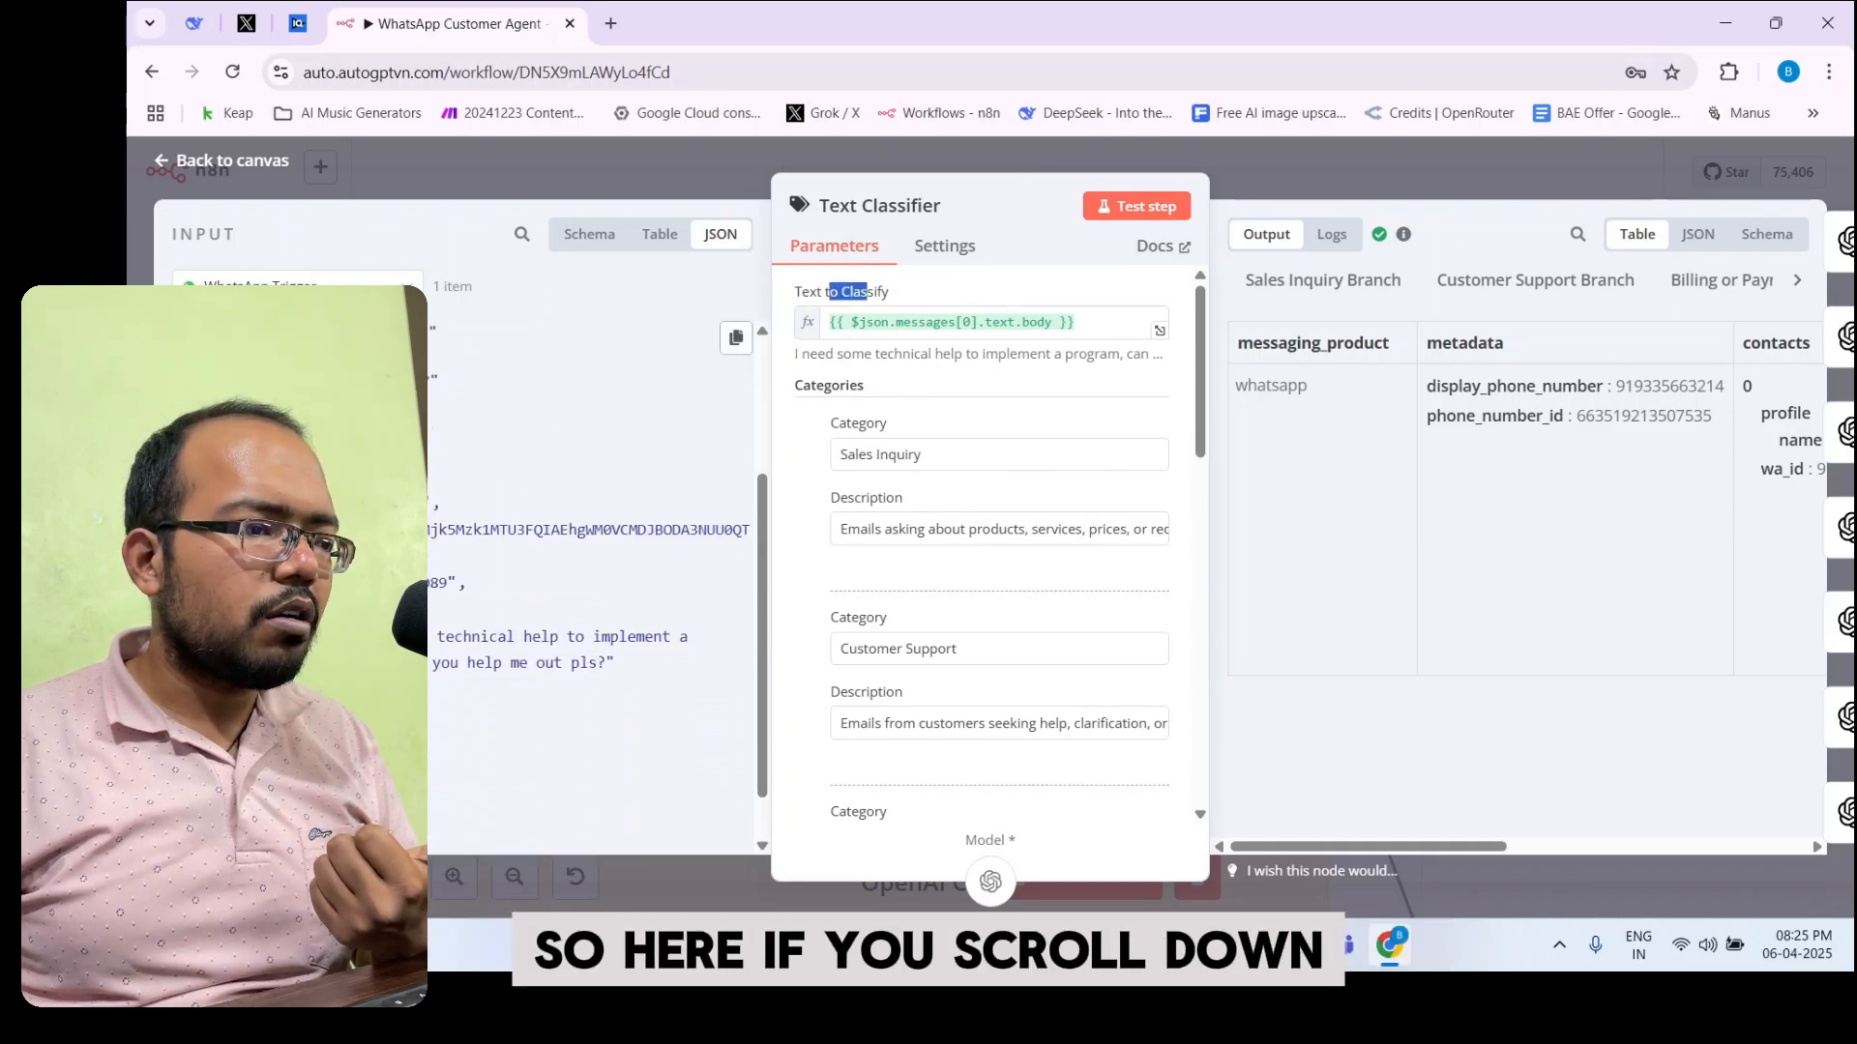
pyautogui.moveTo(283, 636); pyautogui.dragTo(841, 321)
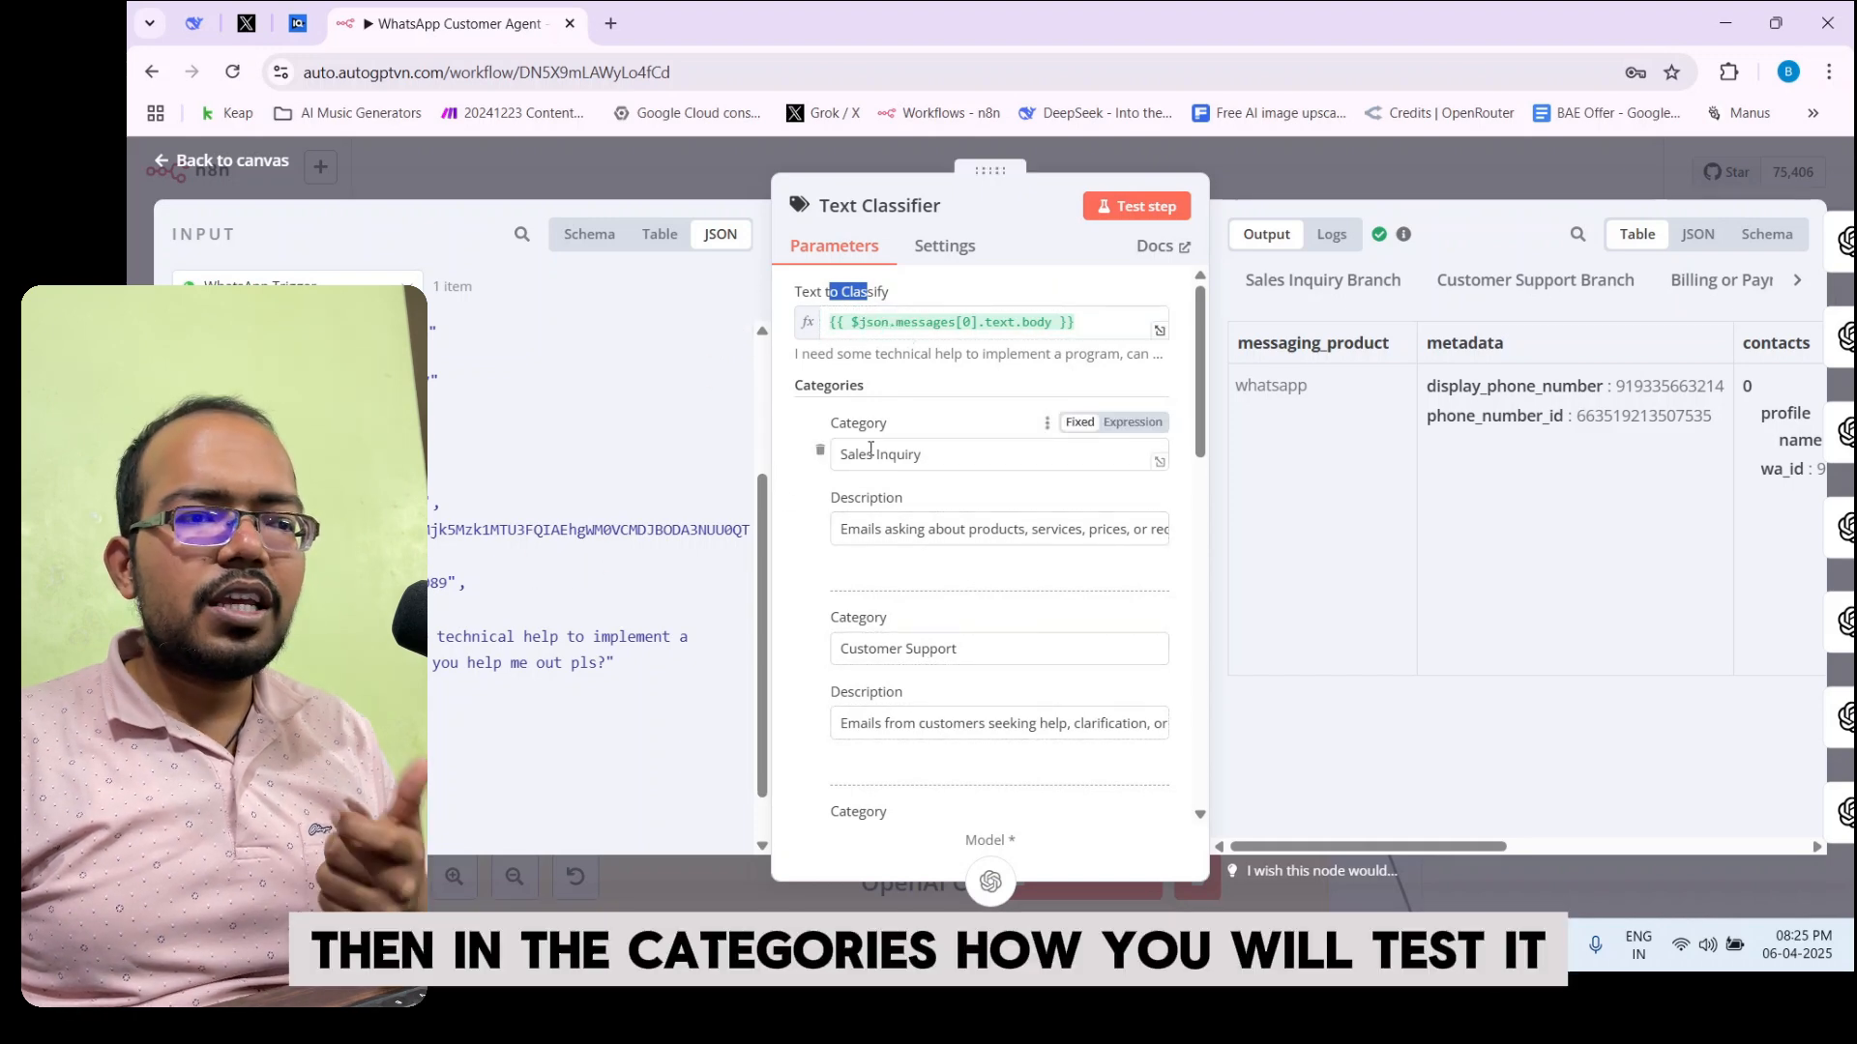
# Read the Sales Inquiry category's full description in the expanded editor and close it
pyautogui.click(1157, 532)
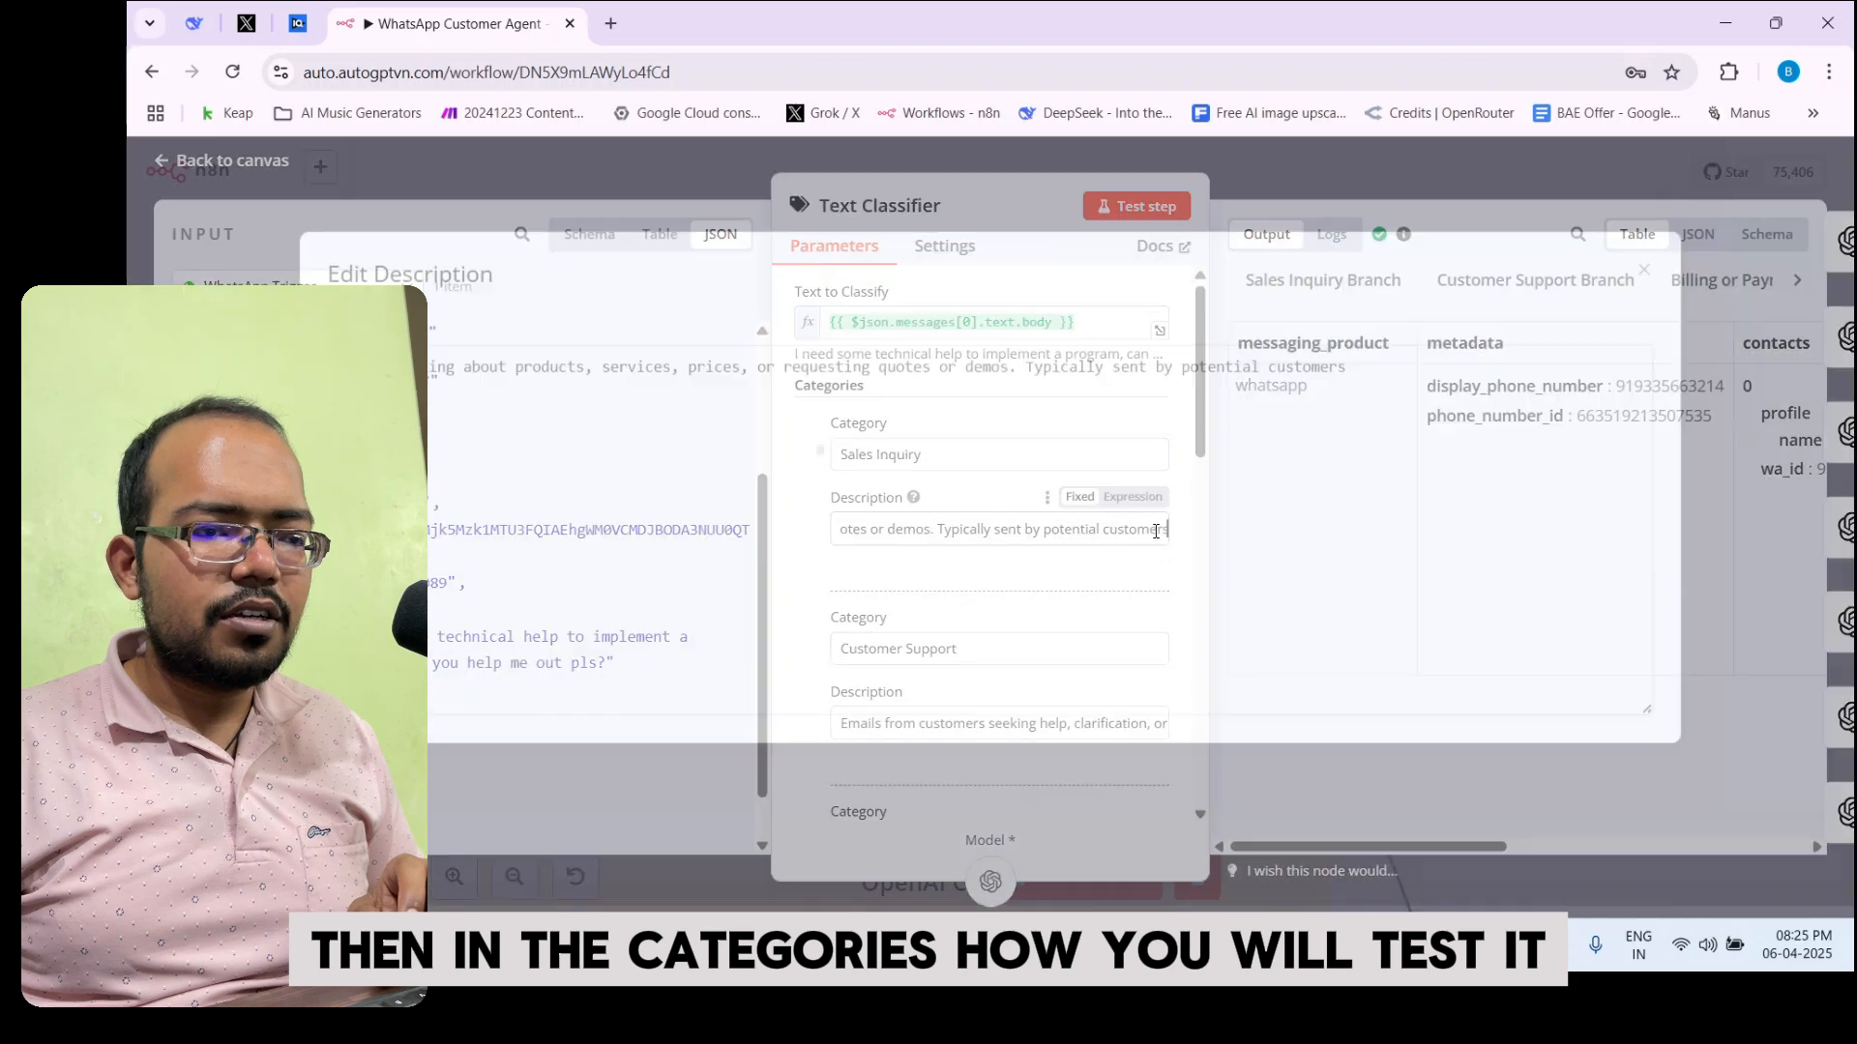
pyautogui.scroll(5, 513, 401)
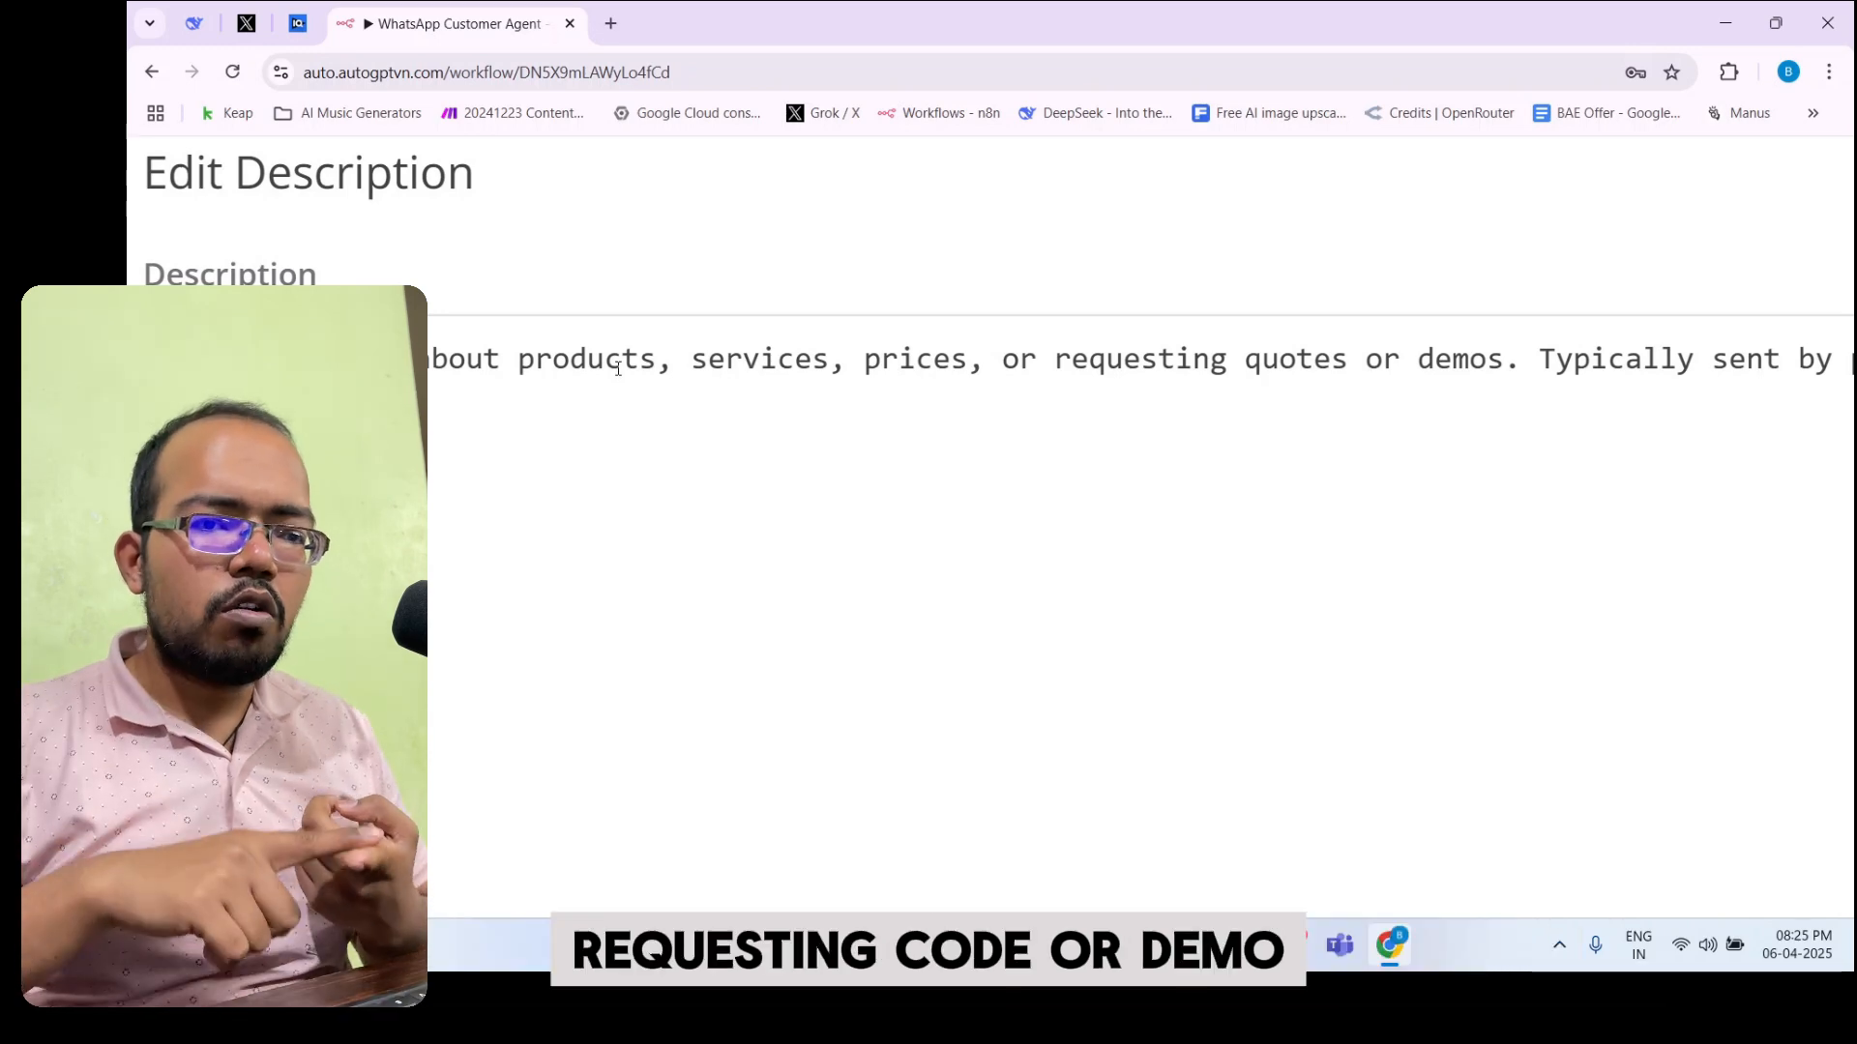
pyautogui.scroll(-2, 619, 369)
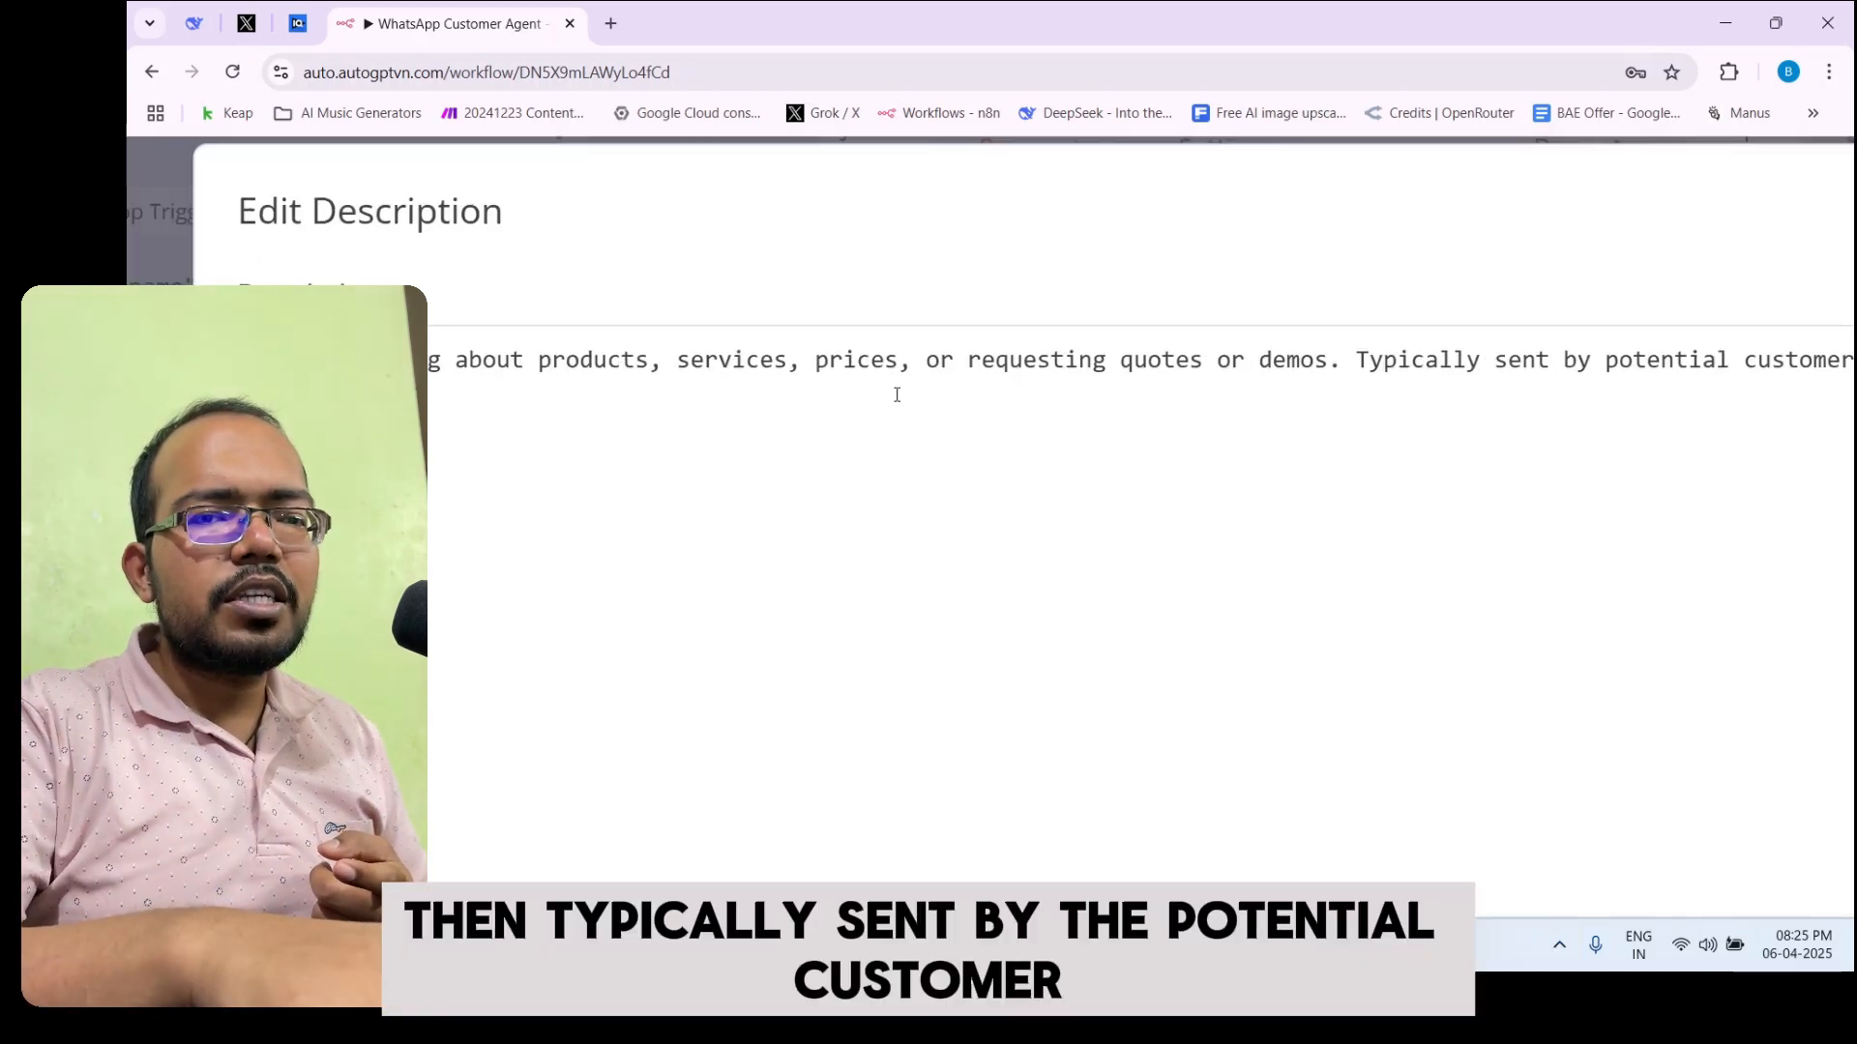
pyautogui.hscroll(2, 897, 394)
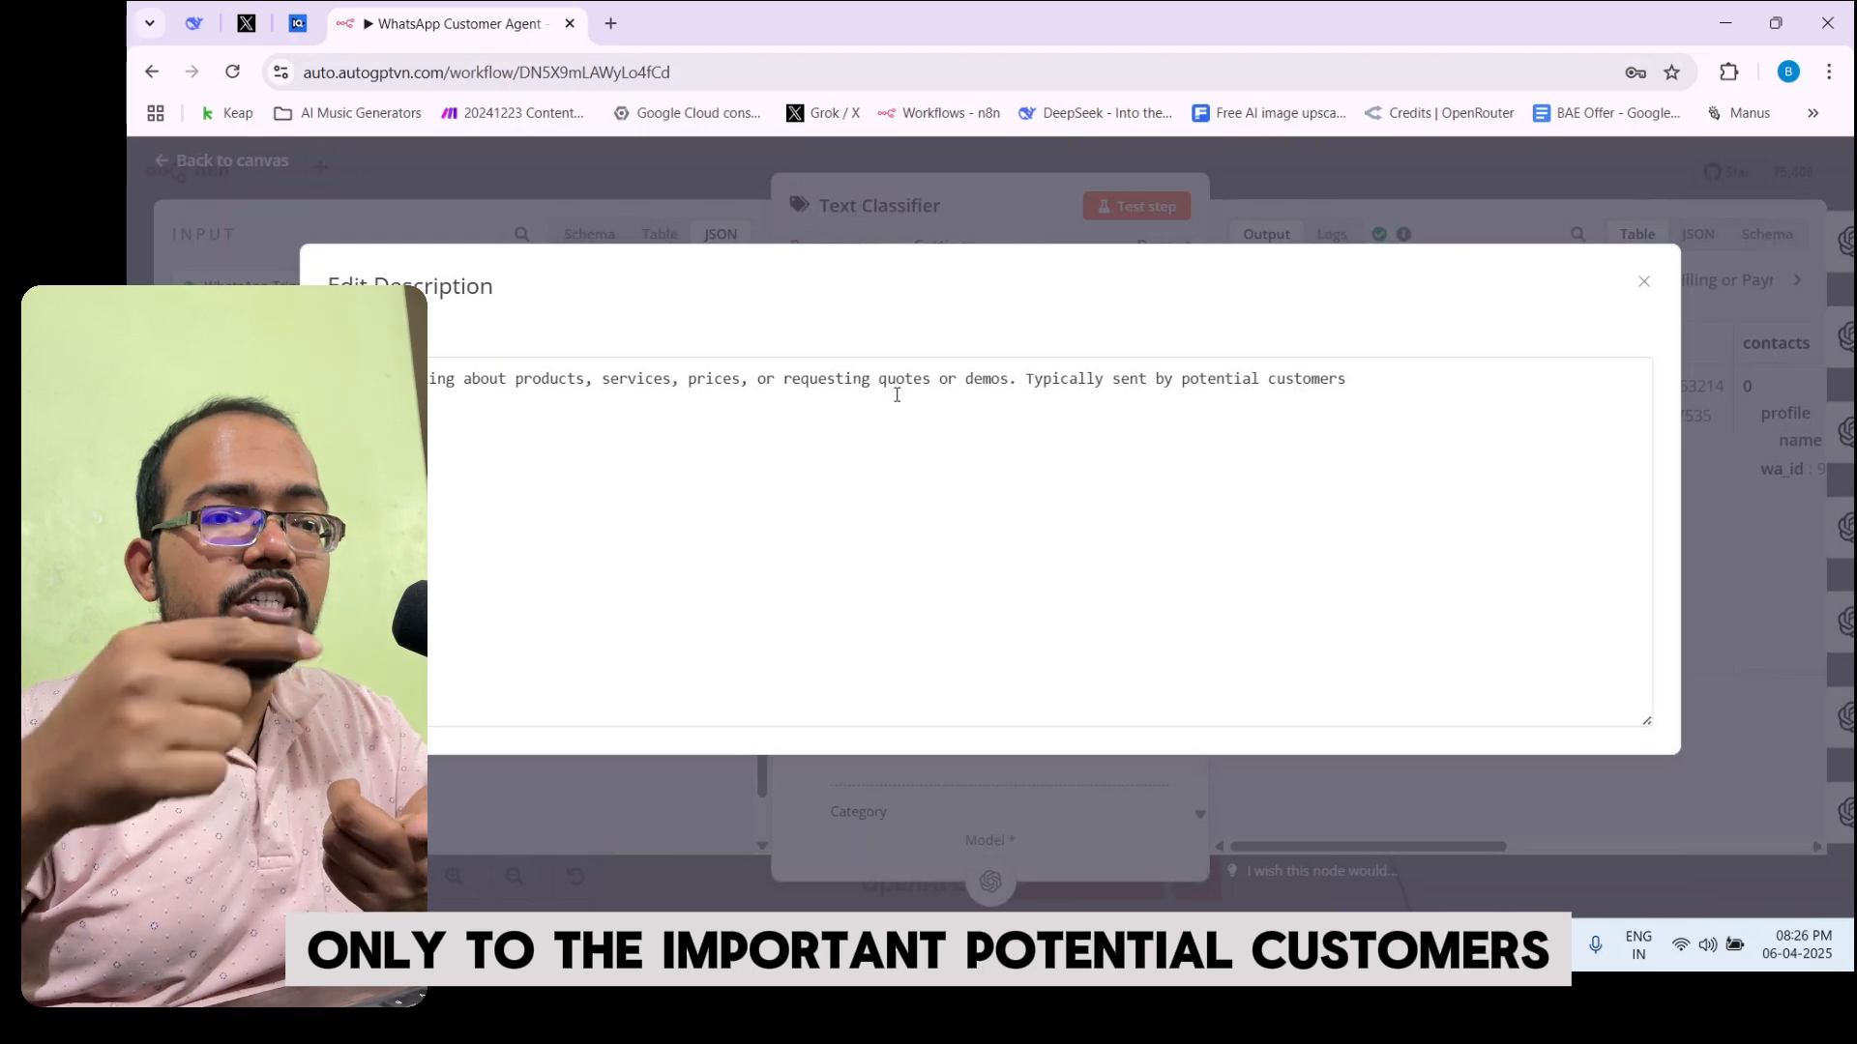
pyautogui.click(1211, 186)
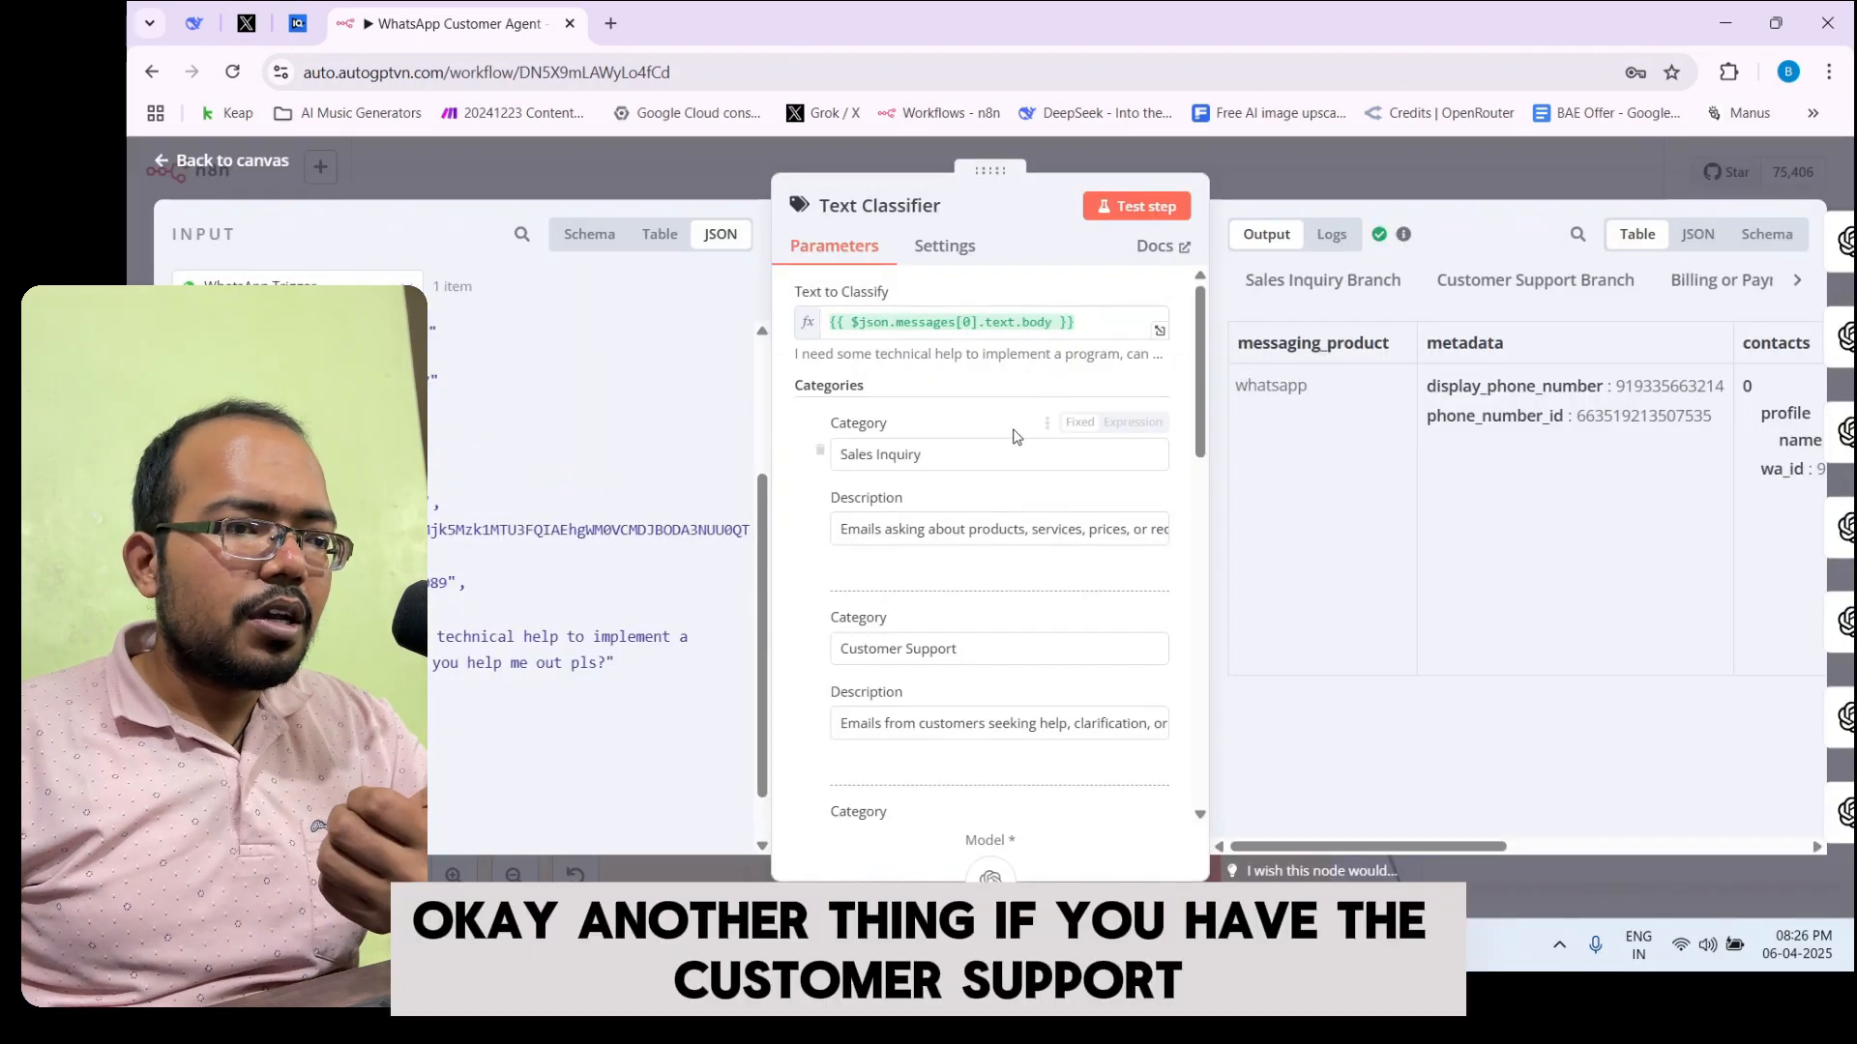
# Read the Customer Support category's full description in the expanded editor and close it
pyautogui.scroll(-1, 940, 527)
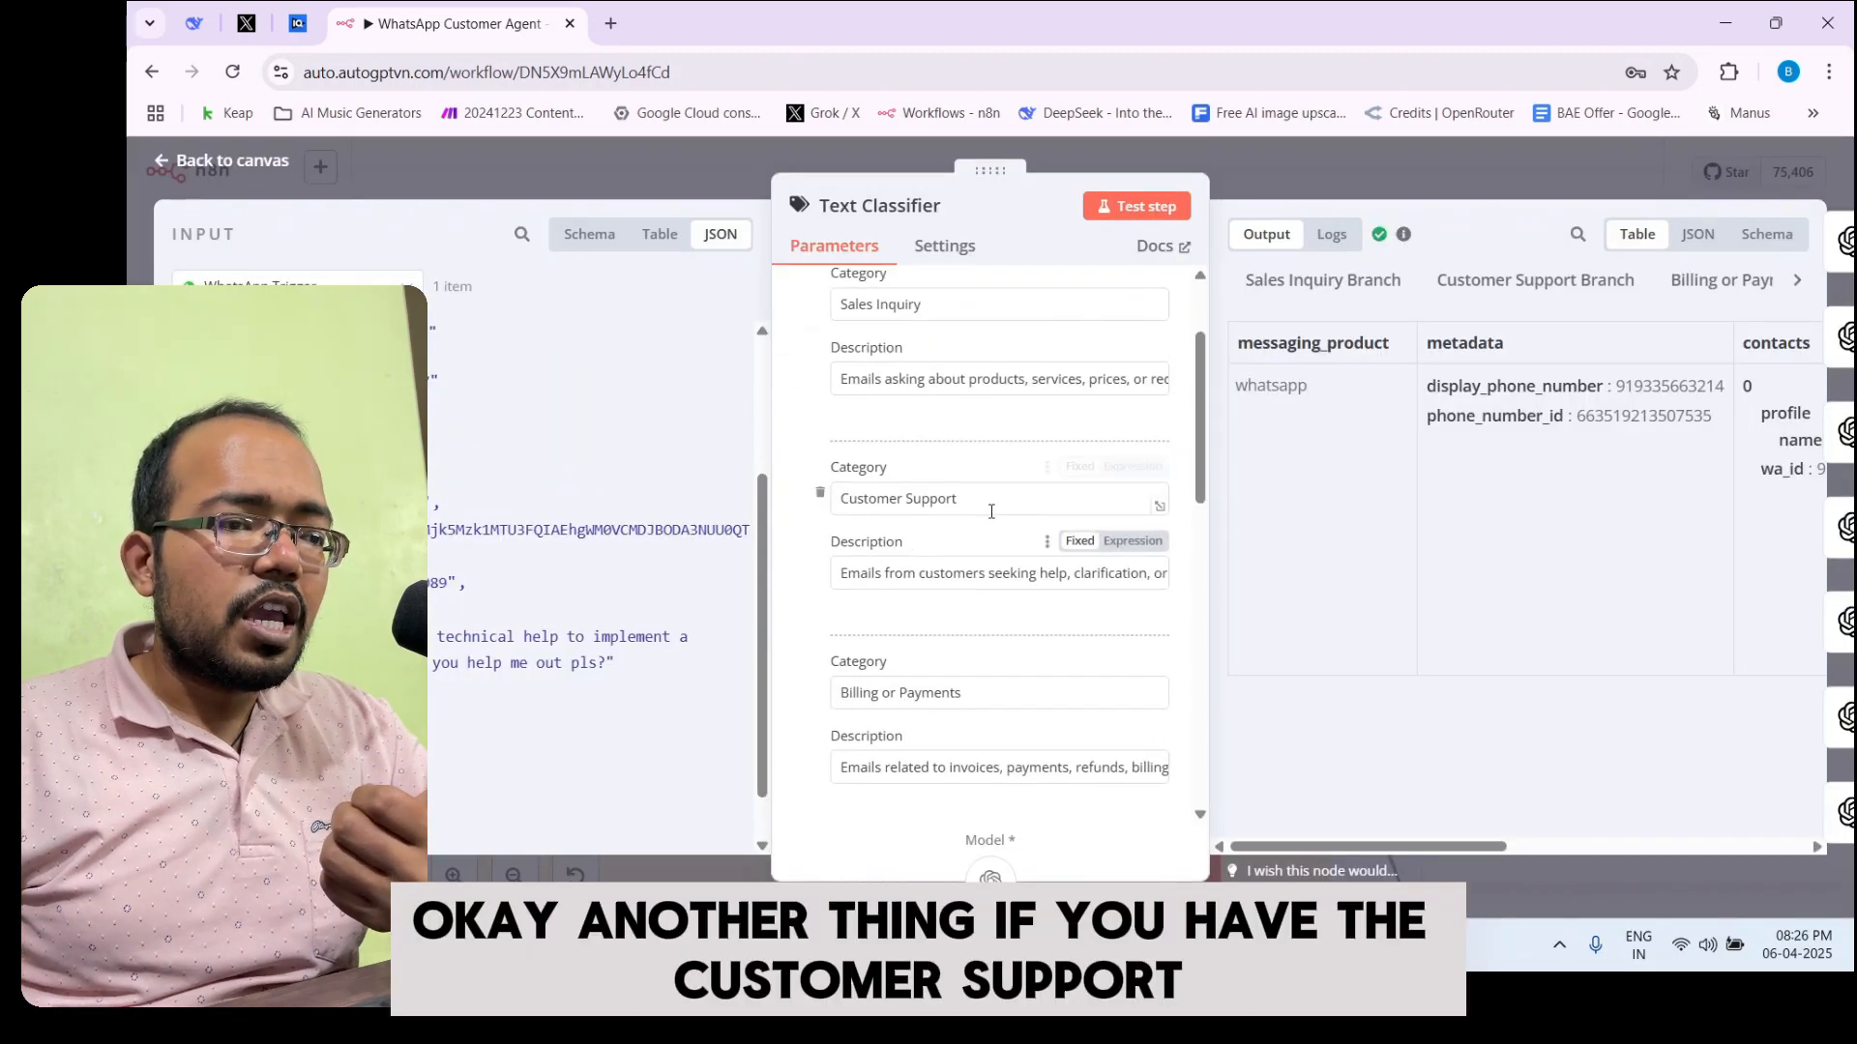
pyautogui.click(1161, 506)
pyautogui.click(1269, 228)
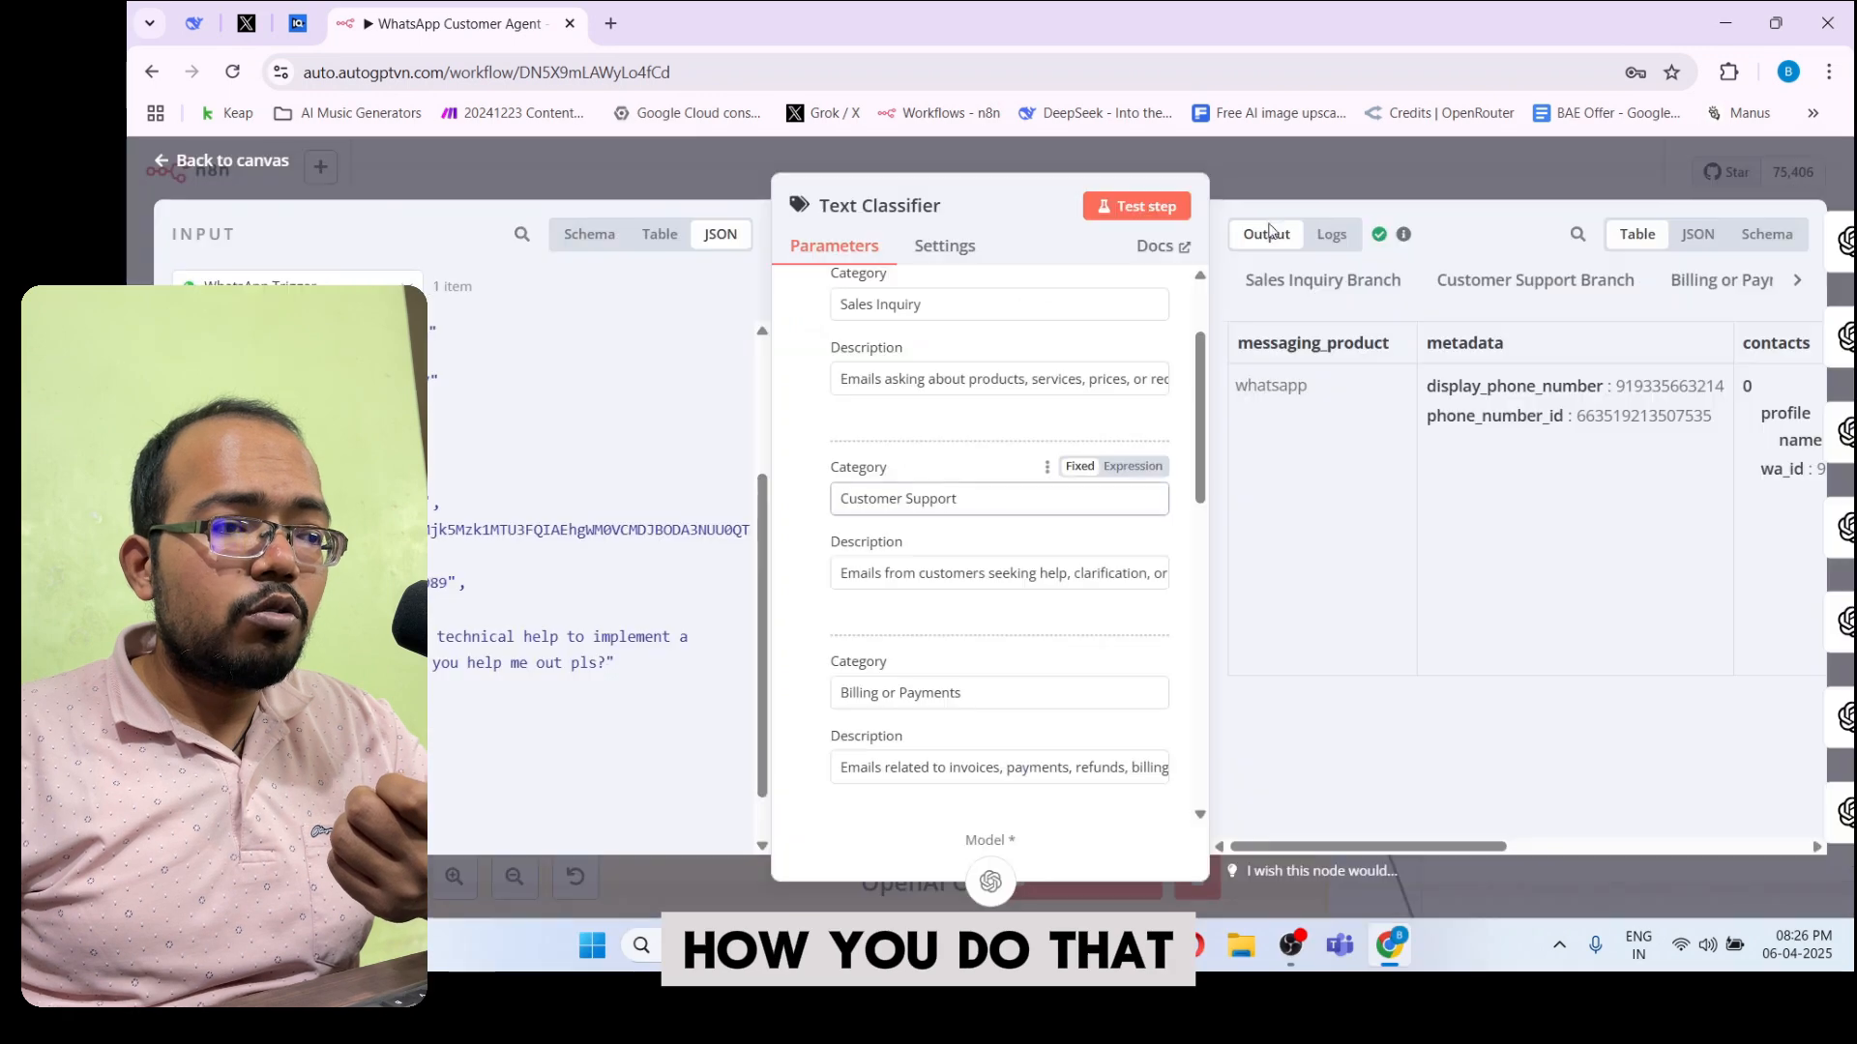
pyautogui.click(1161, 578)
pyautogui.scroll(3, 892, 517)
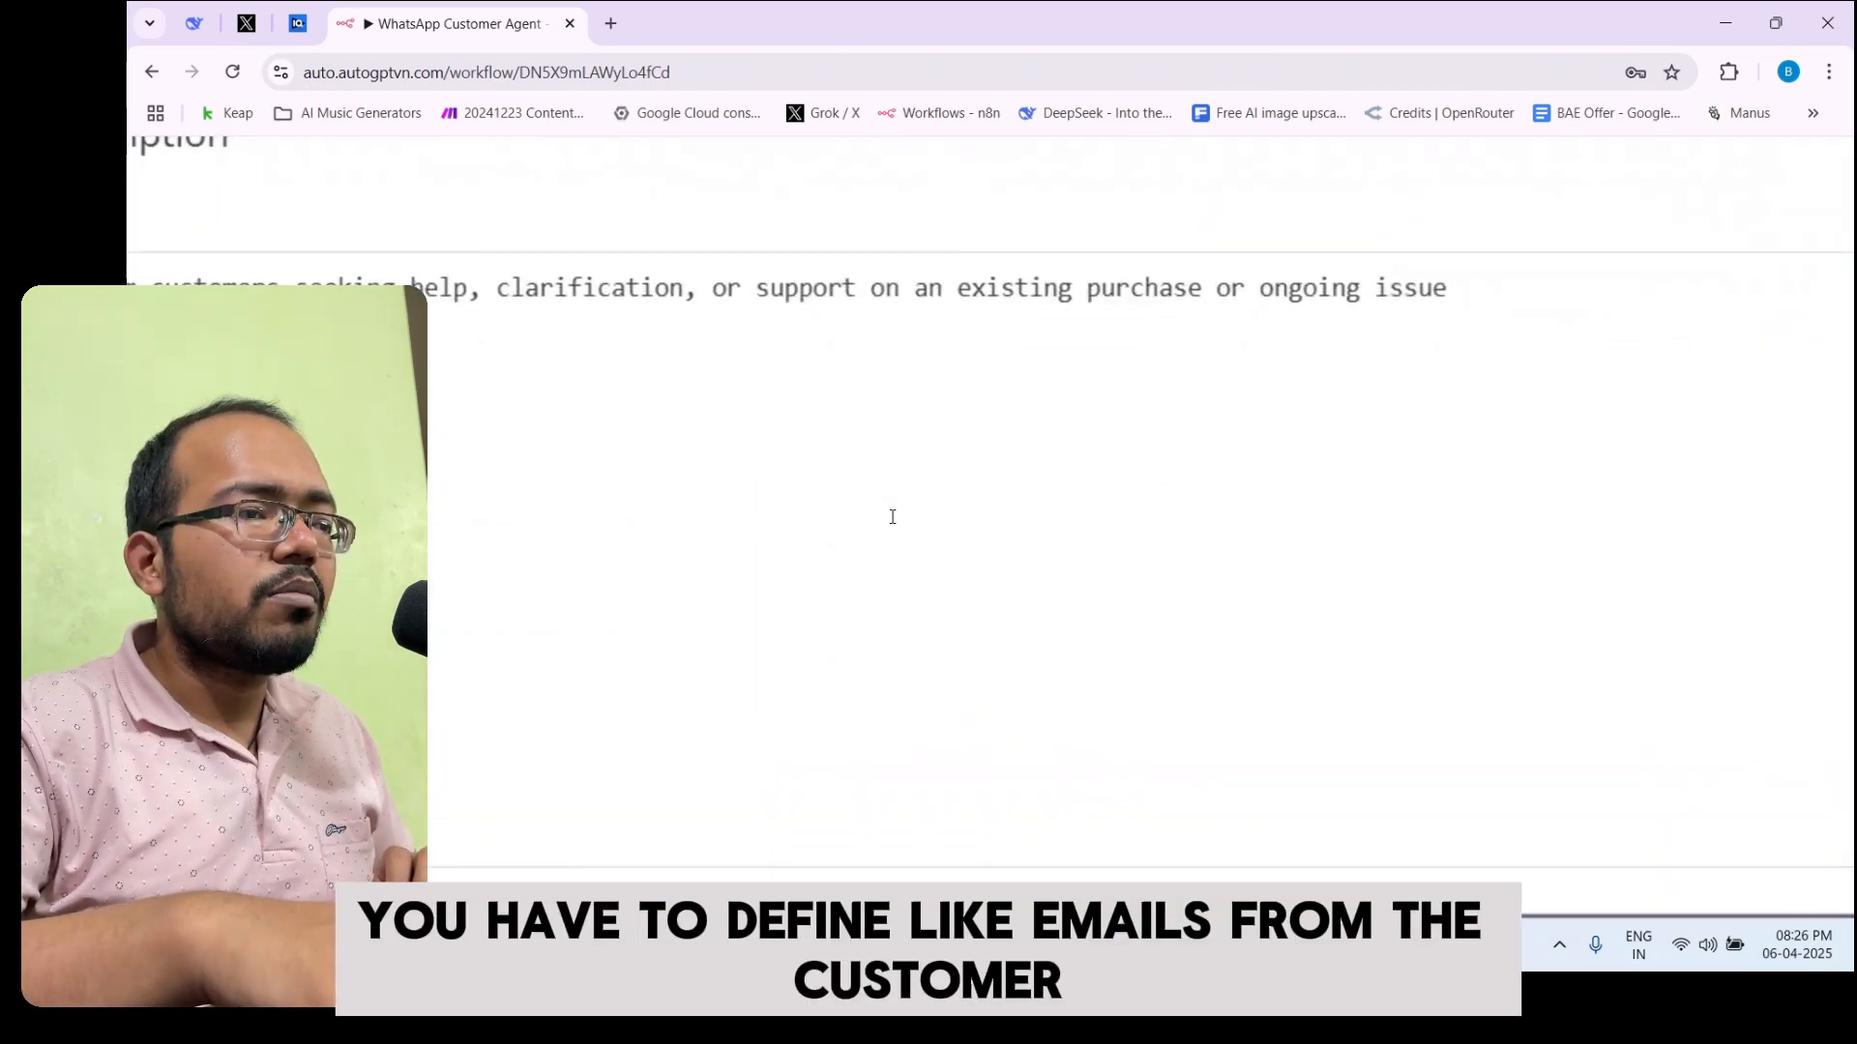
pyautogui.hscroll(-2, 893, 518)
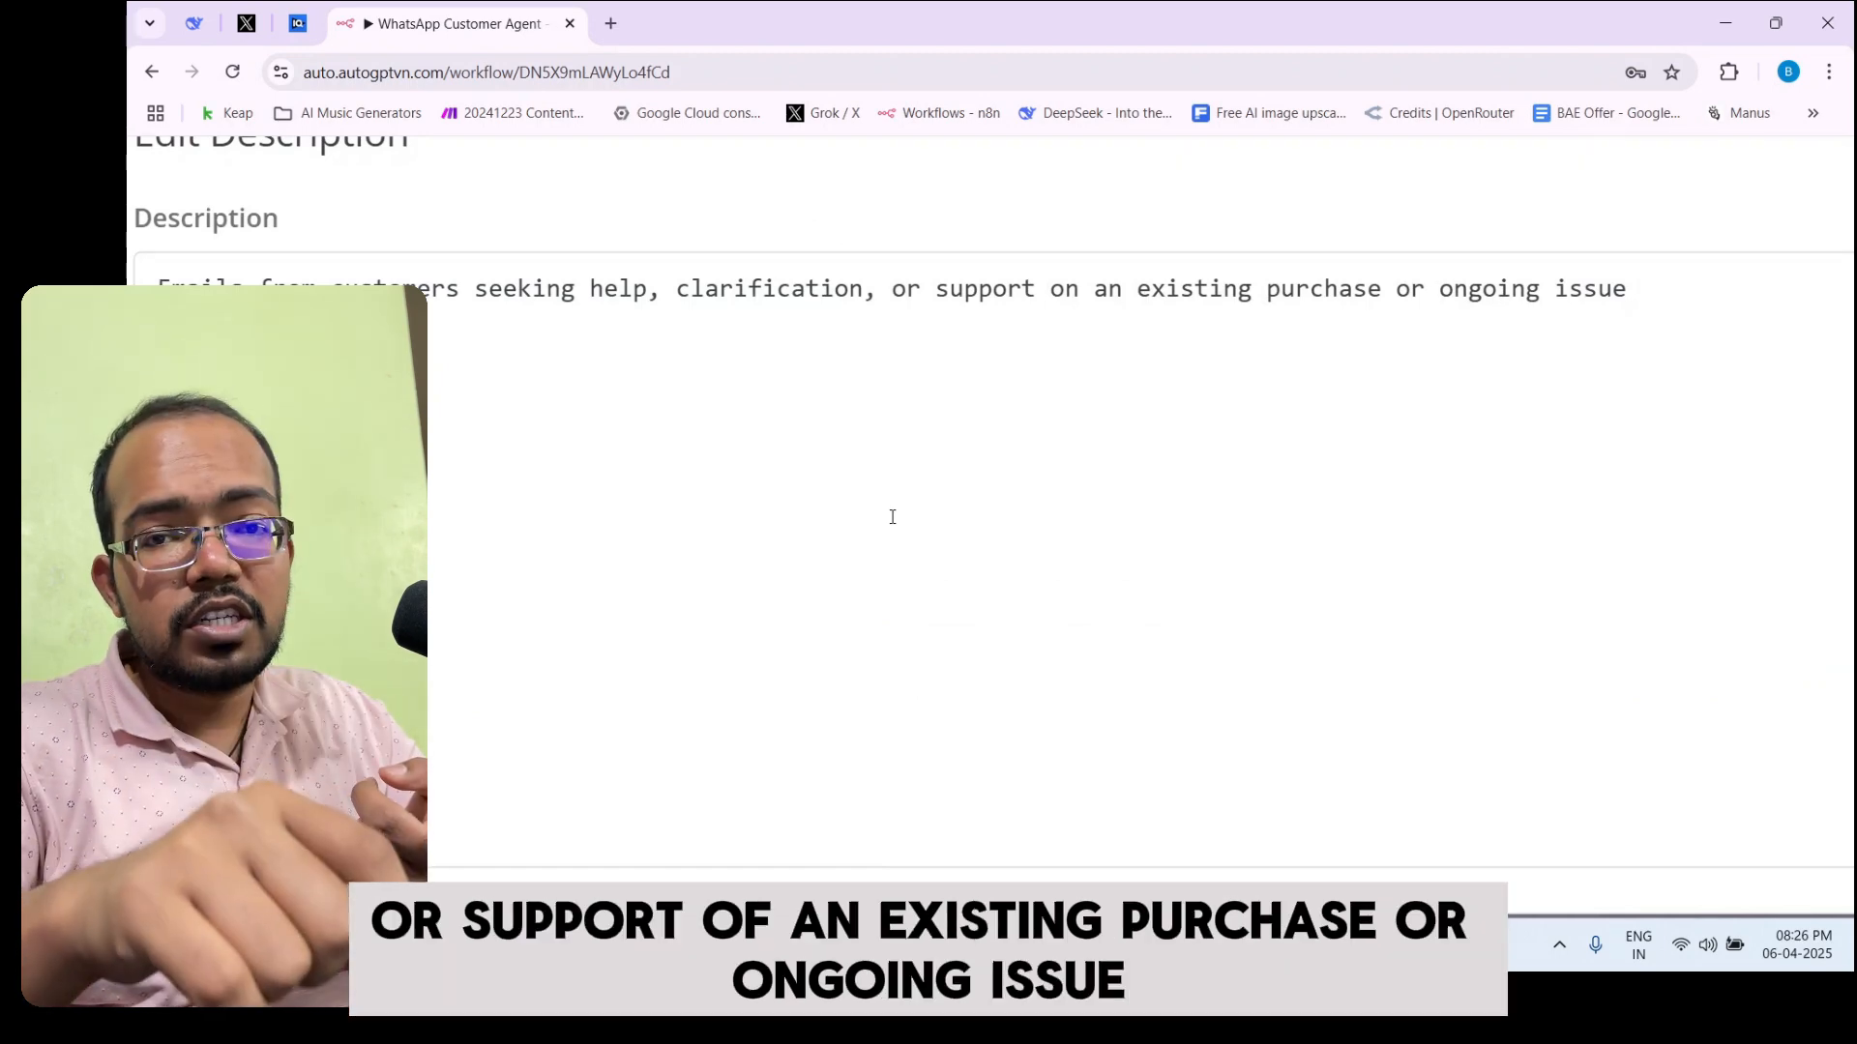
pyautogui.scroll(-3, 893, 518)
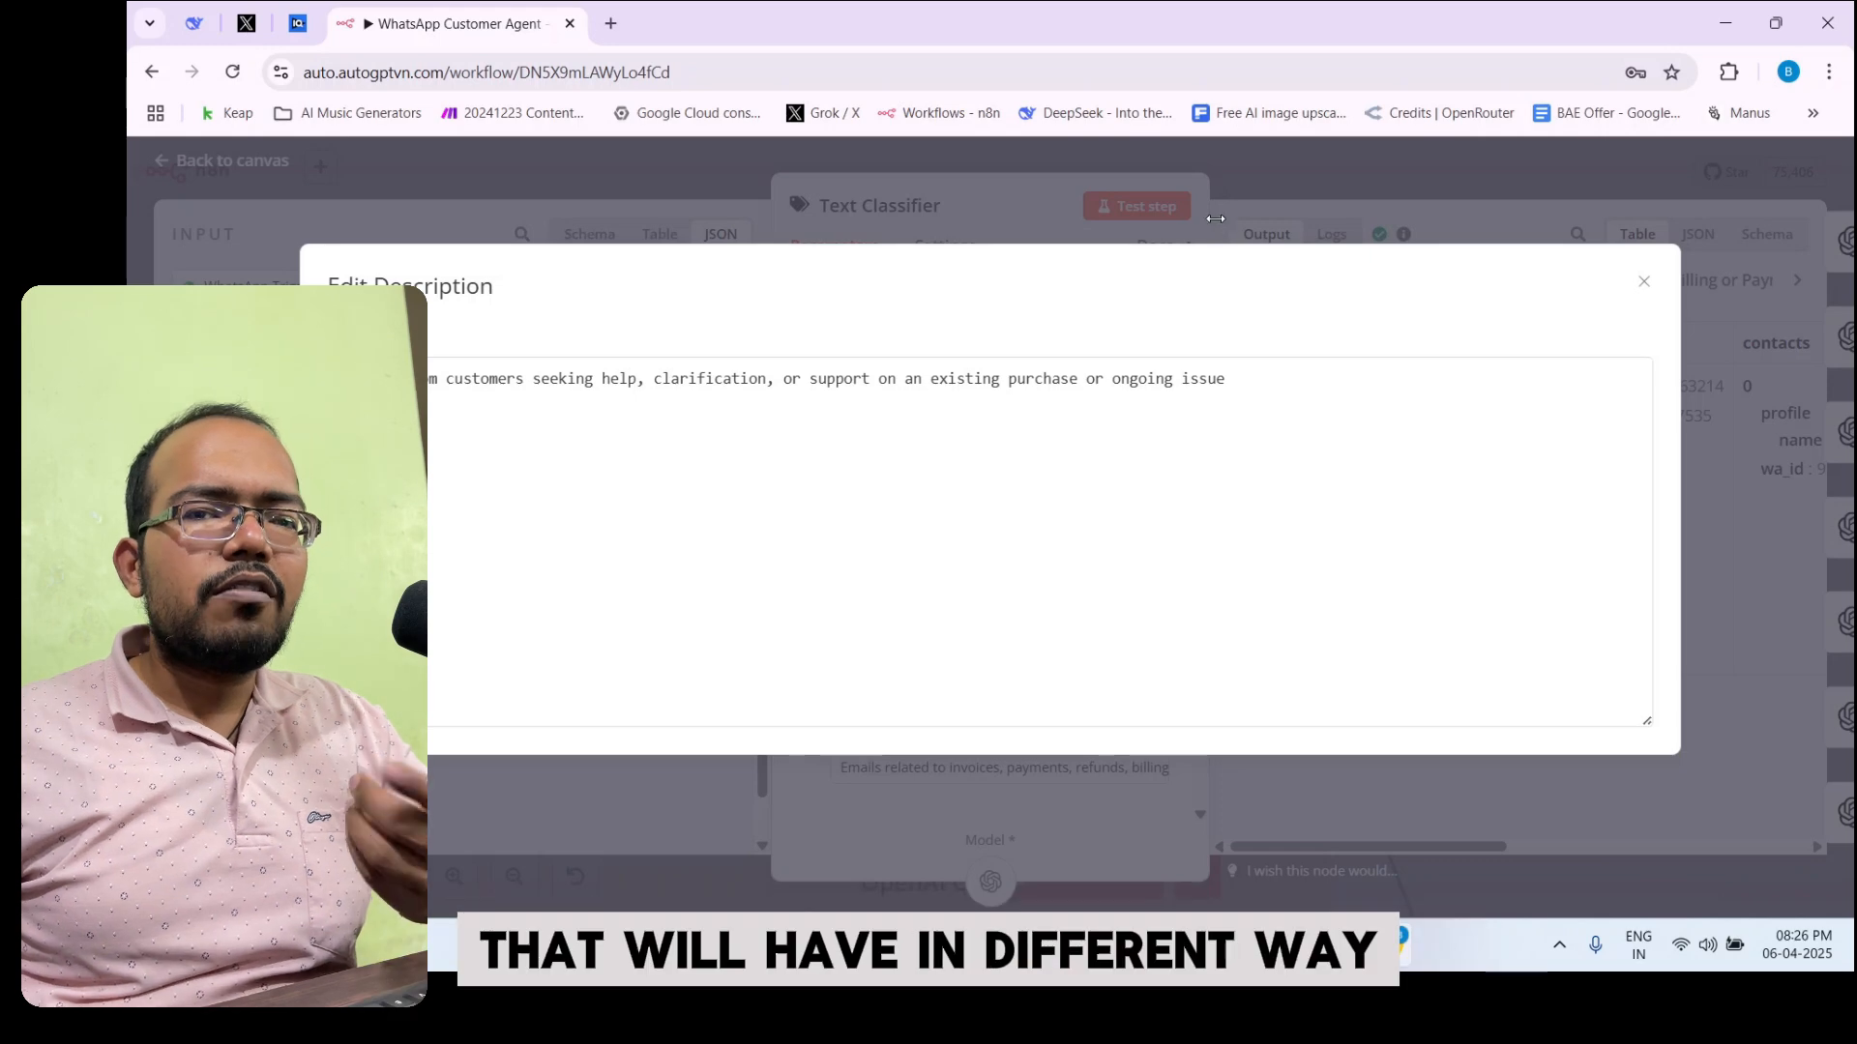
pyautogui.click(1216, 219)
# Read the Feedback or Testimonials category's full description in the expanded editor and close it
pyautogui.scroll(-3, 1013, 513)
pyautogui.scroll(-2, 1013, 514)
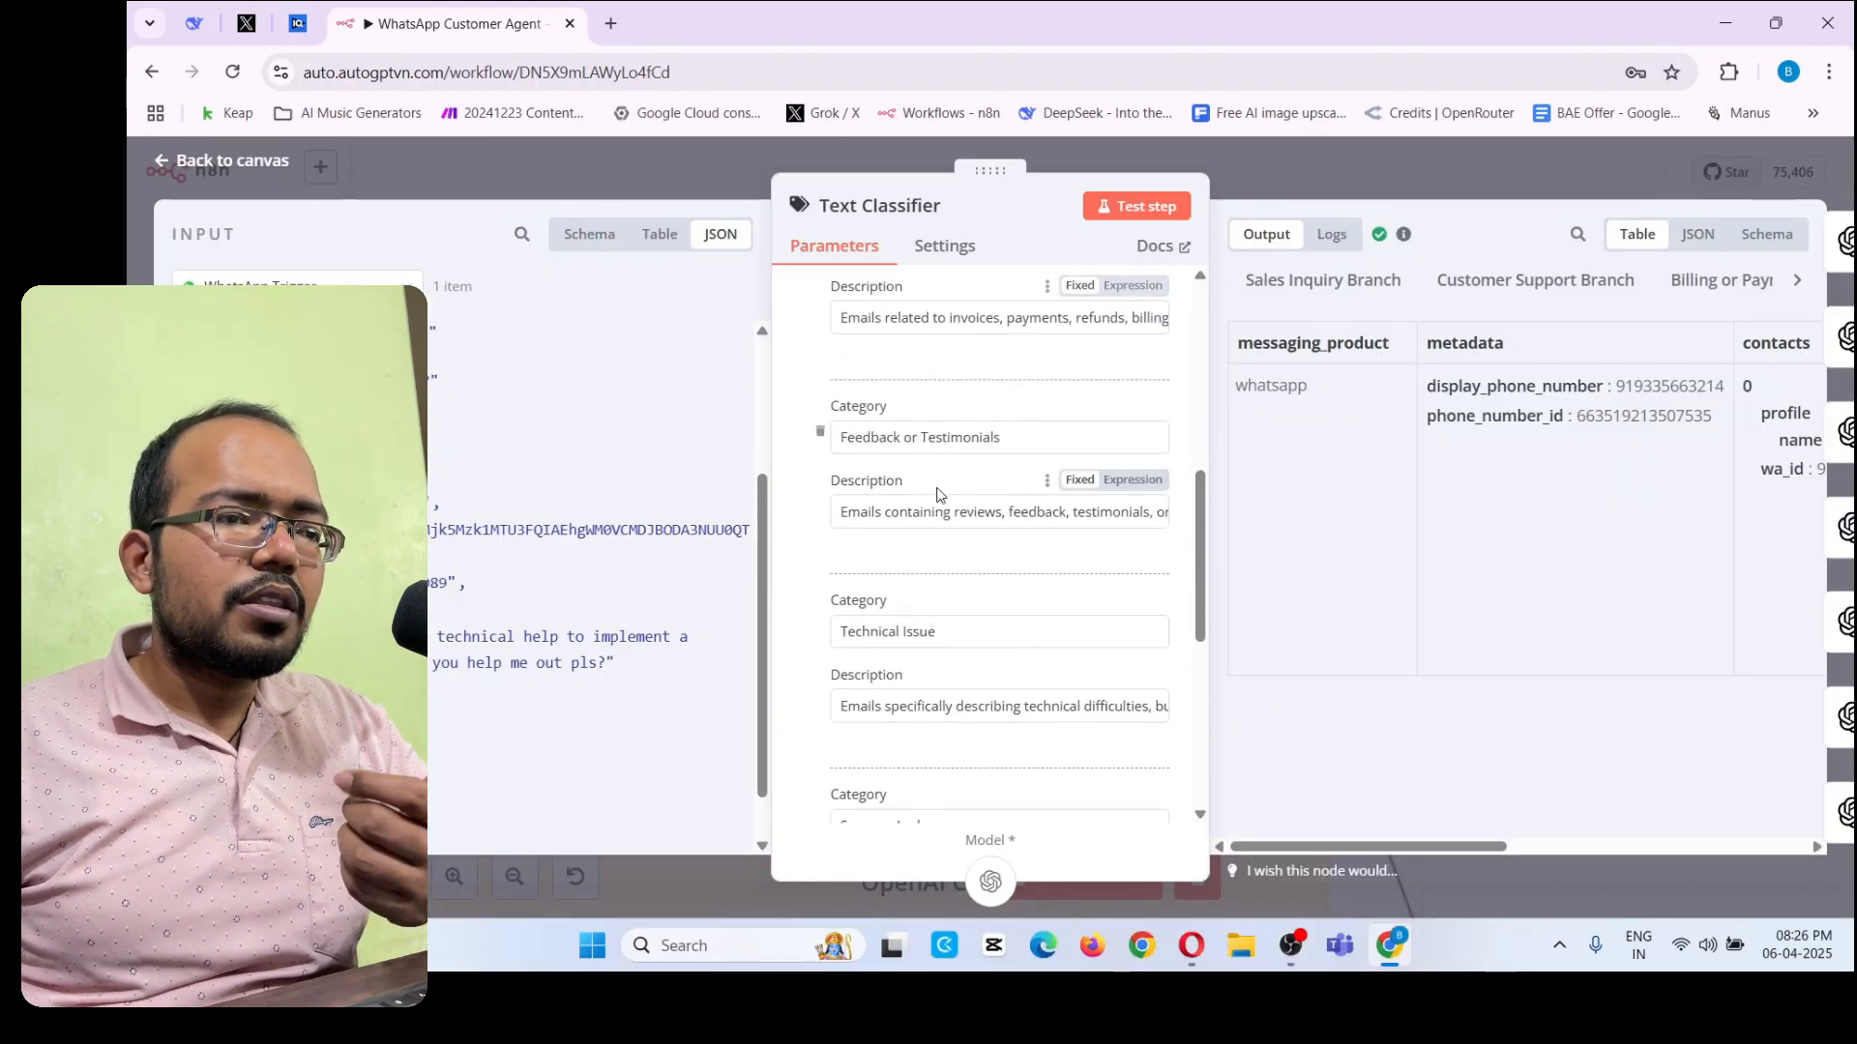
pyautogui.click(1160, 520)
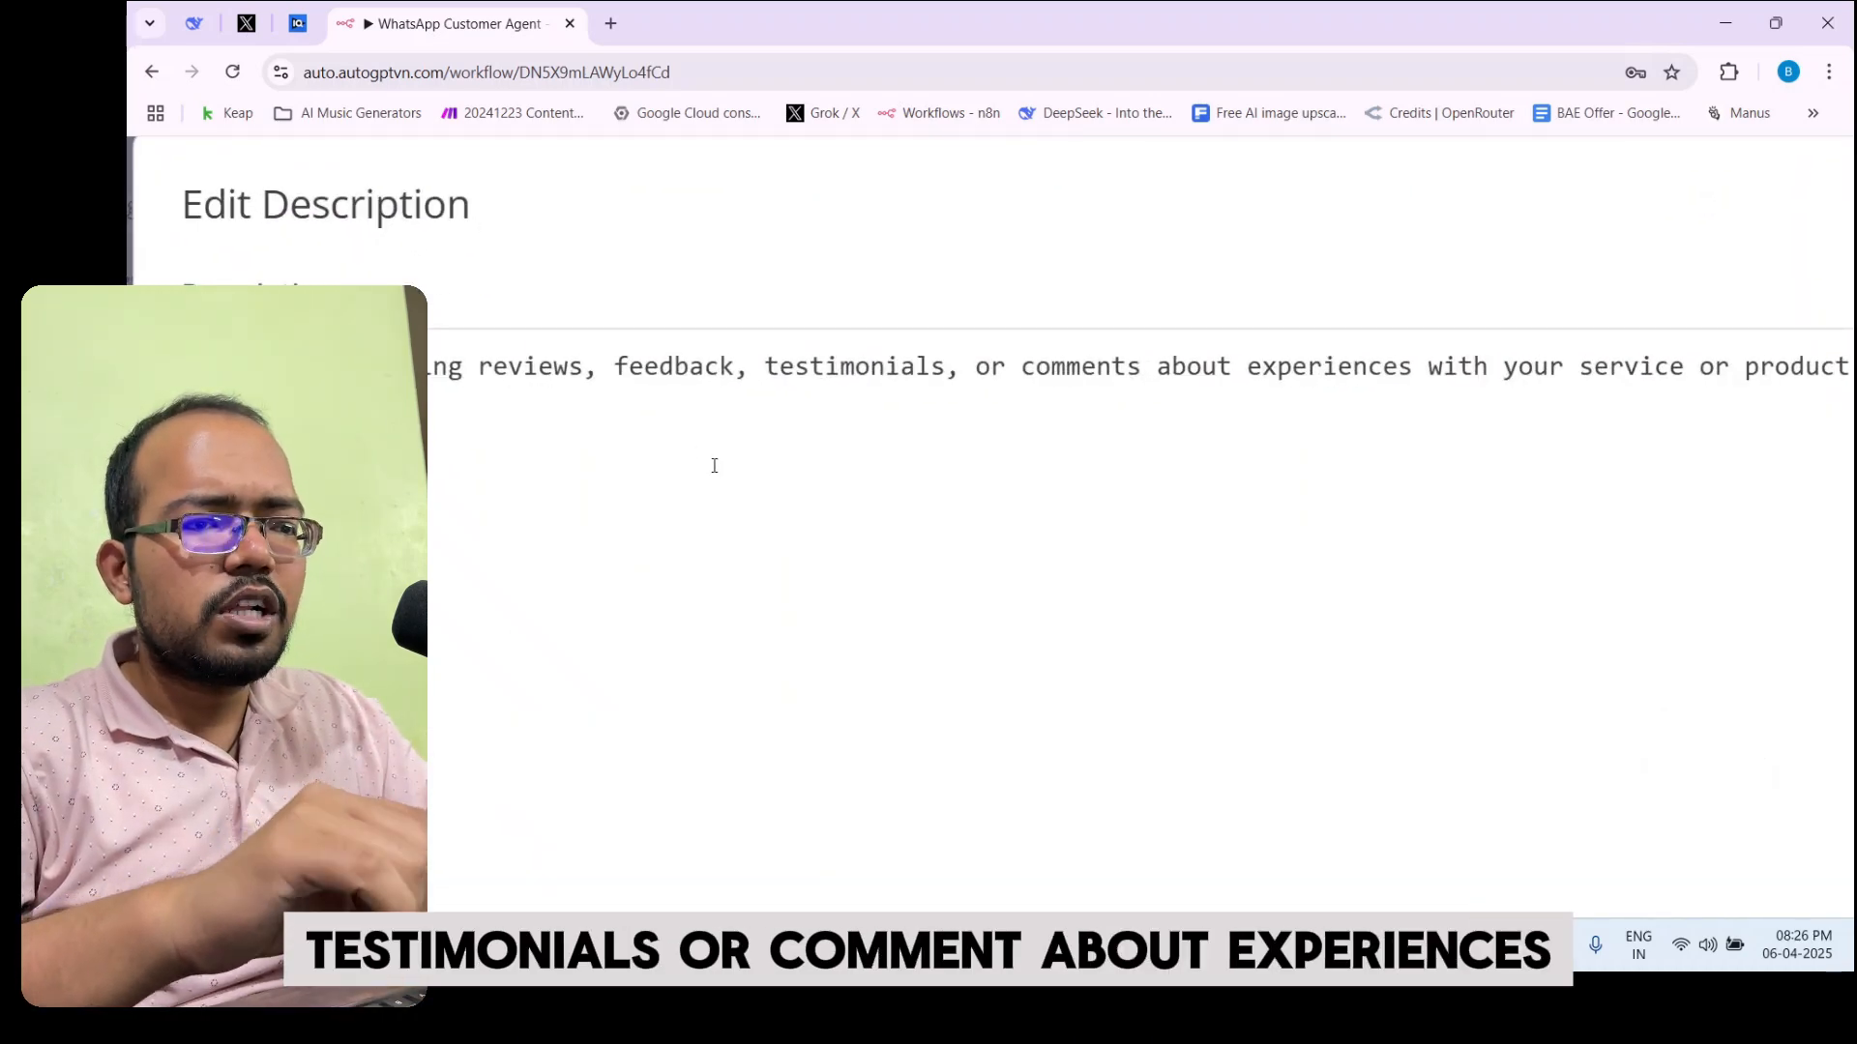
pyautogui.hscroll(3, 714, 465)
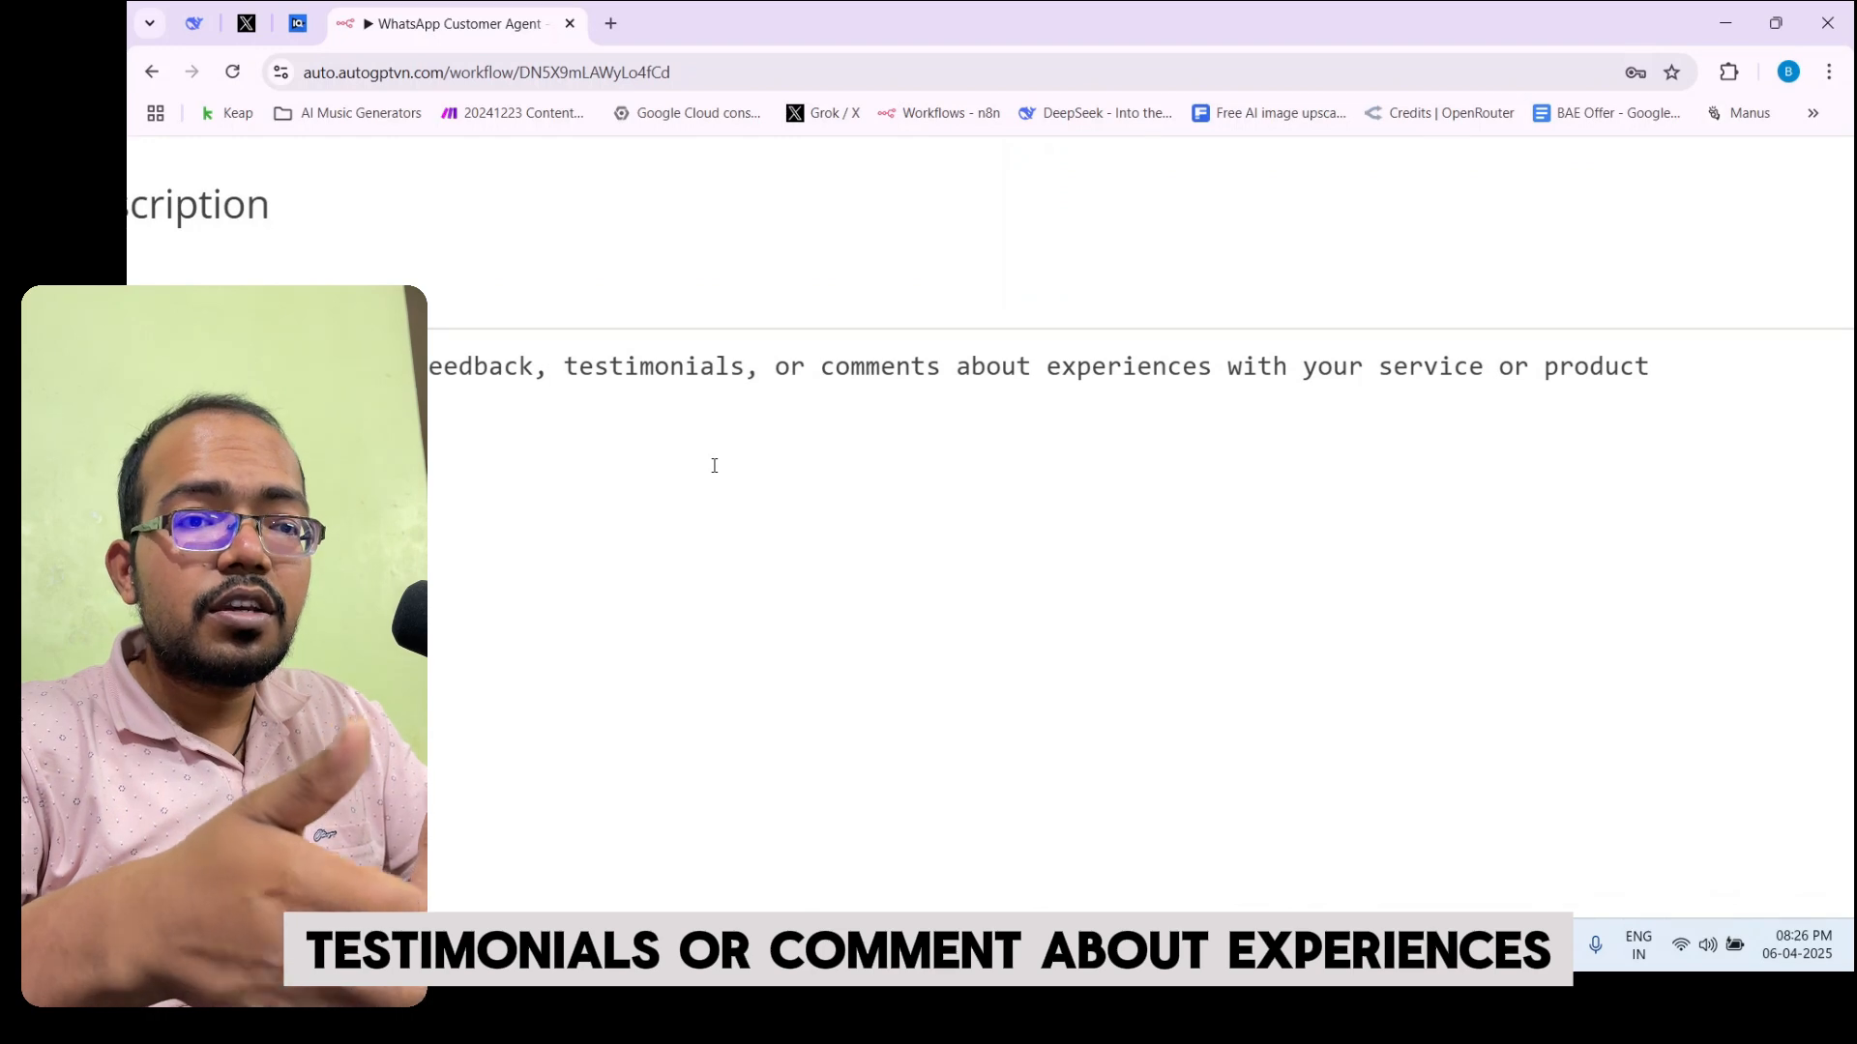
pyautogui.scroll(-5, 715, 465)
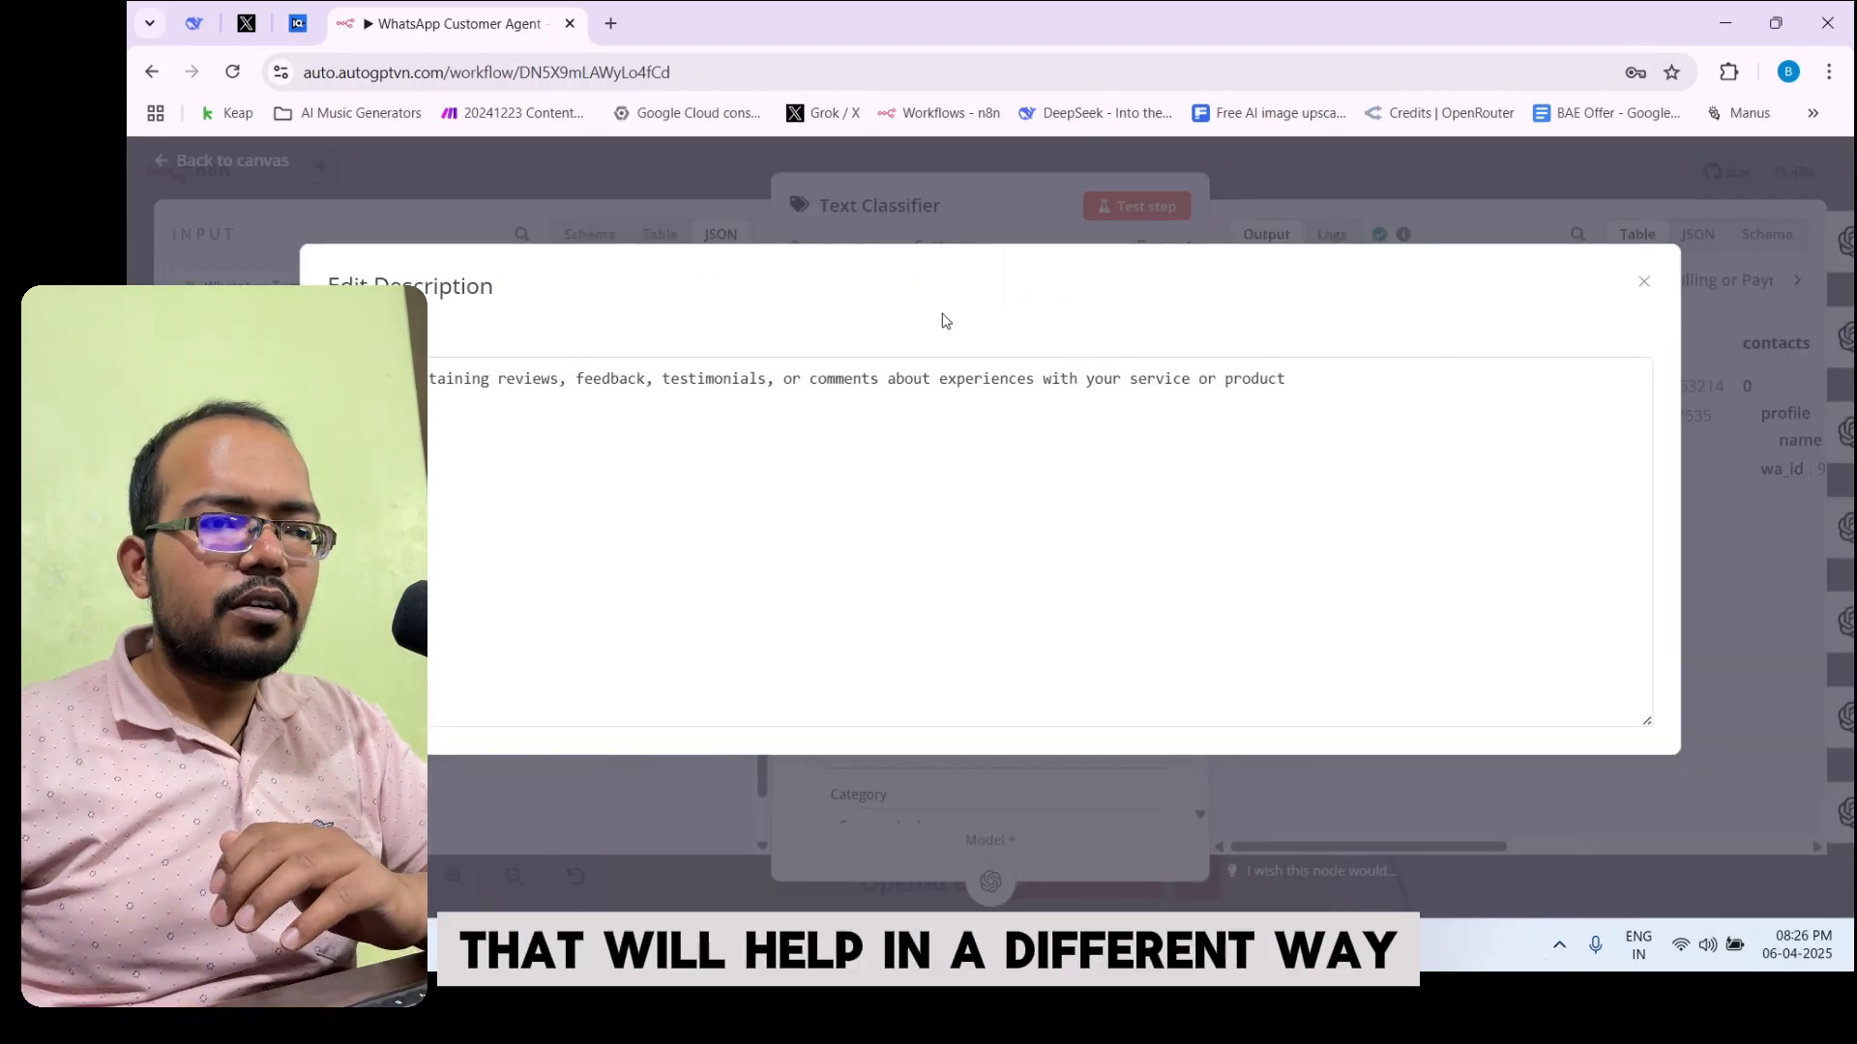
pyautogui.click(1043, 229)
# Check the remaining classifier categories, and return to the canvas to view the OpenAI nodes their branches lead to
pyautogui.scroll(-5, 982, 483)
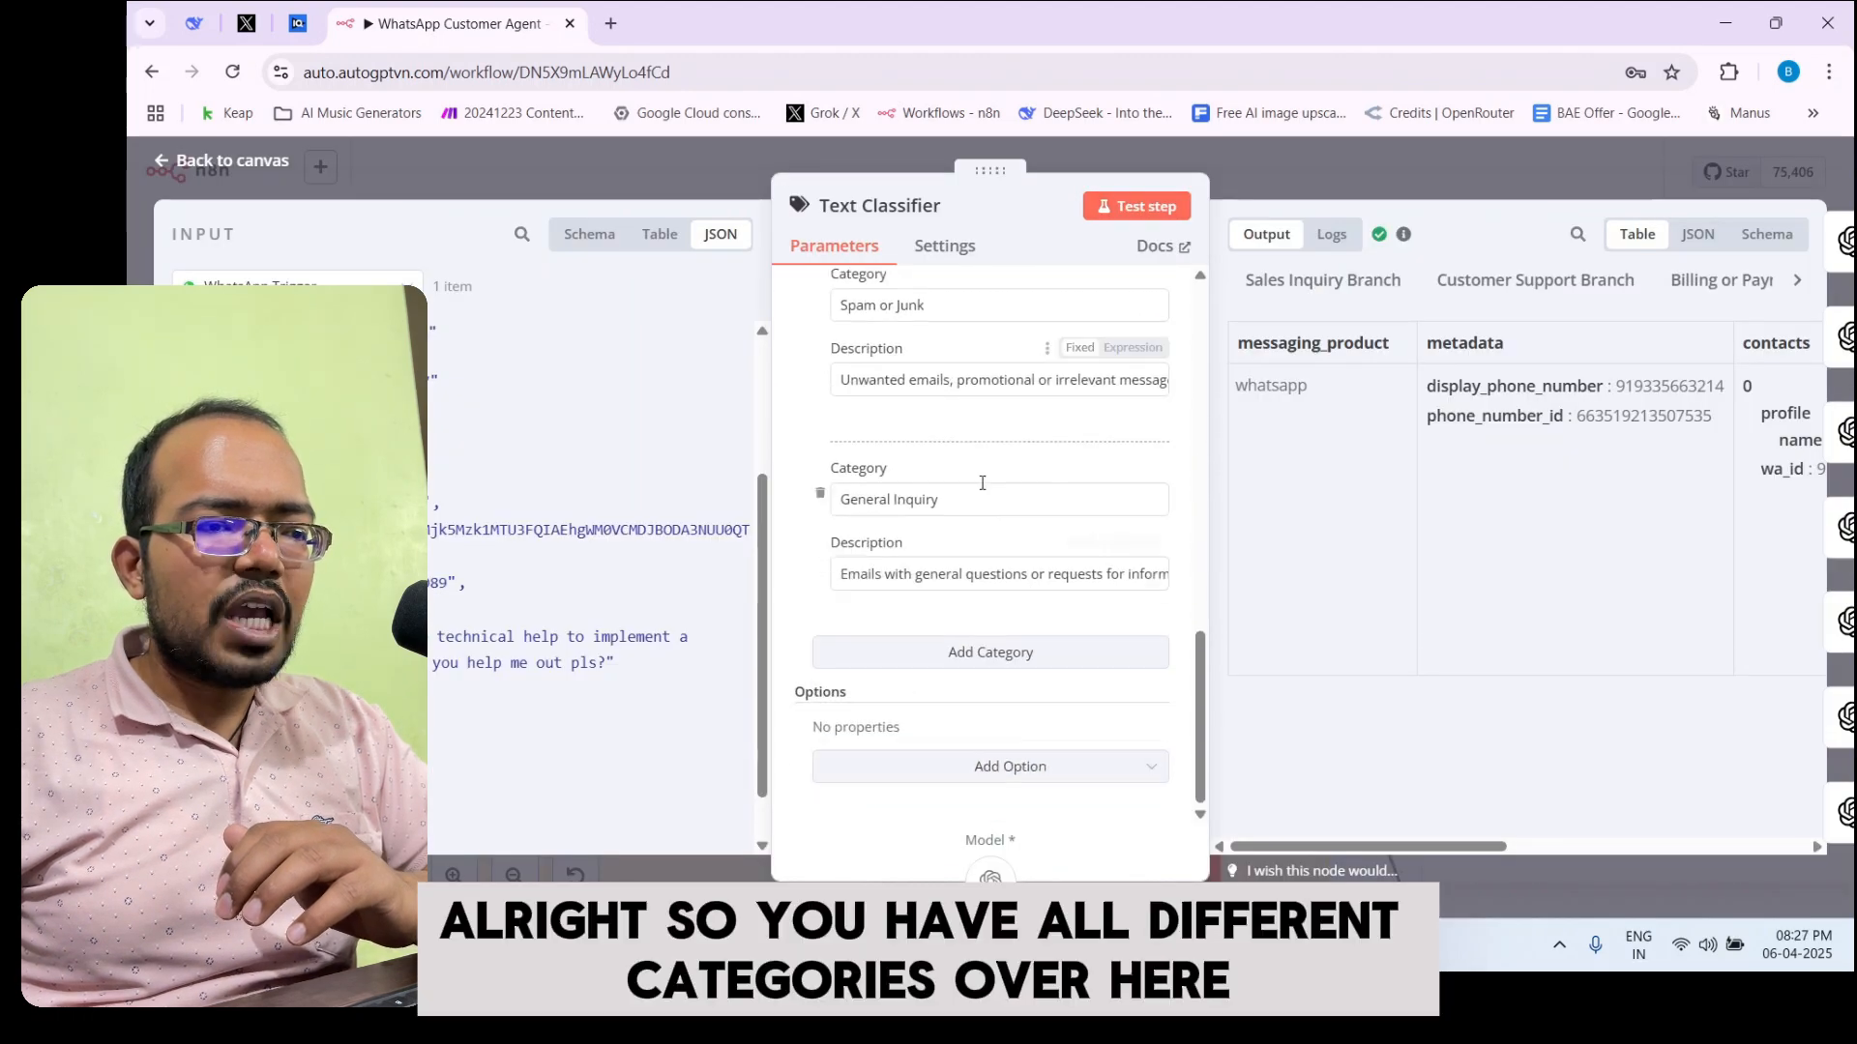
pyautogui.click(1438, 182)
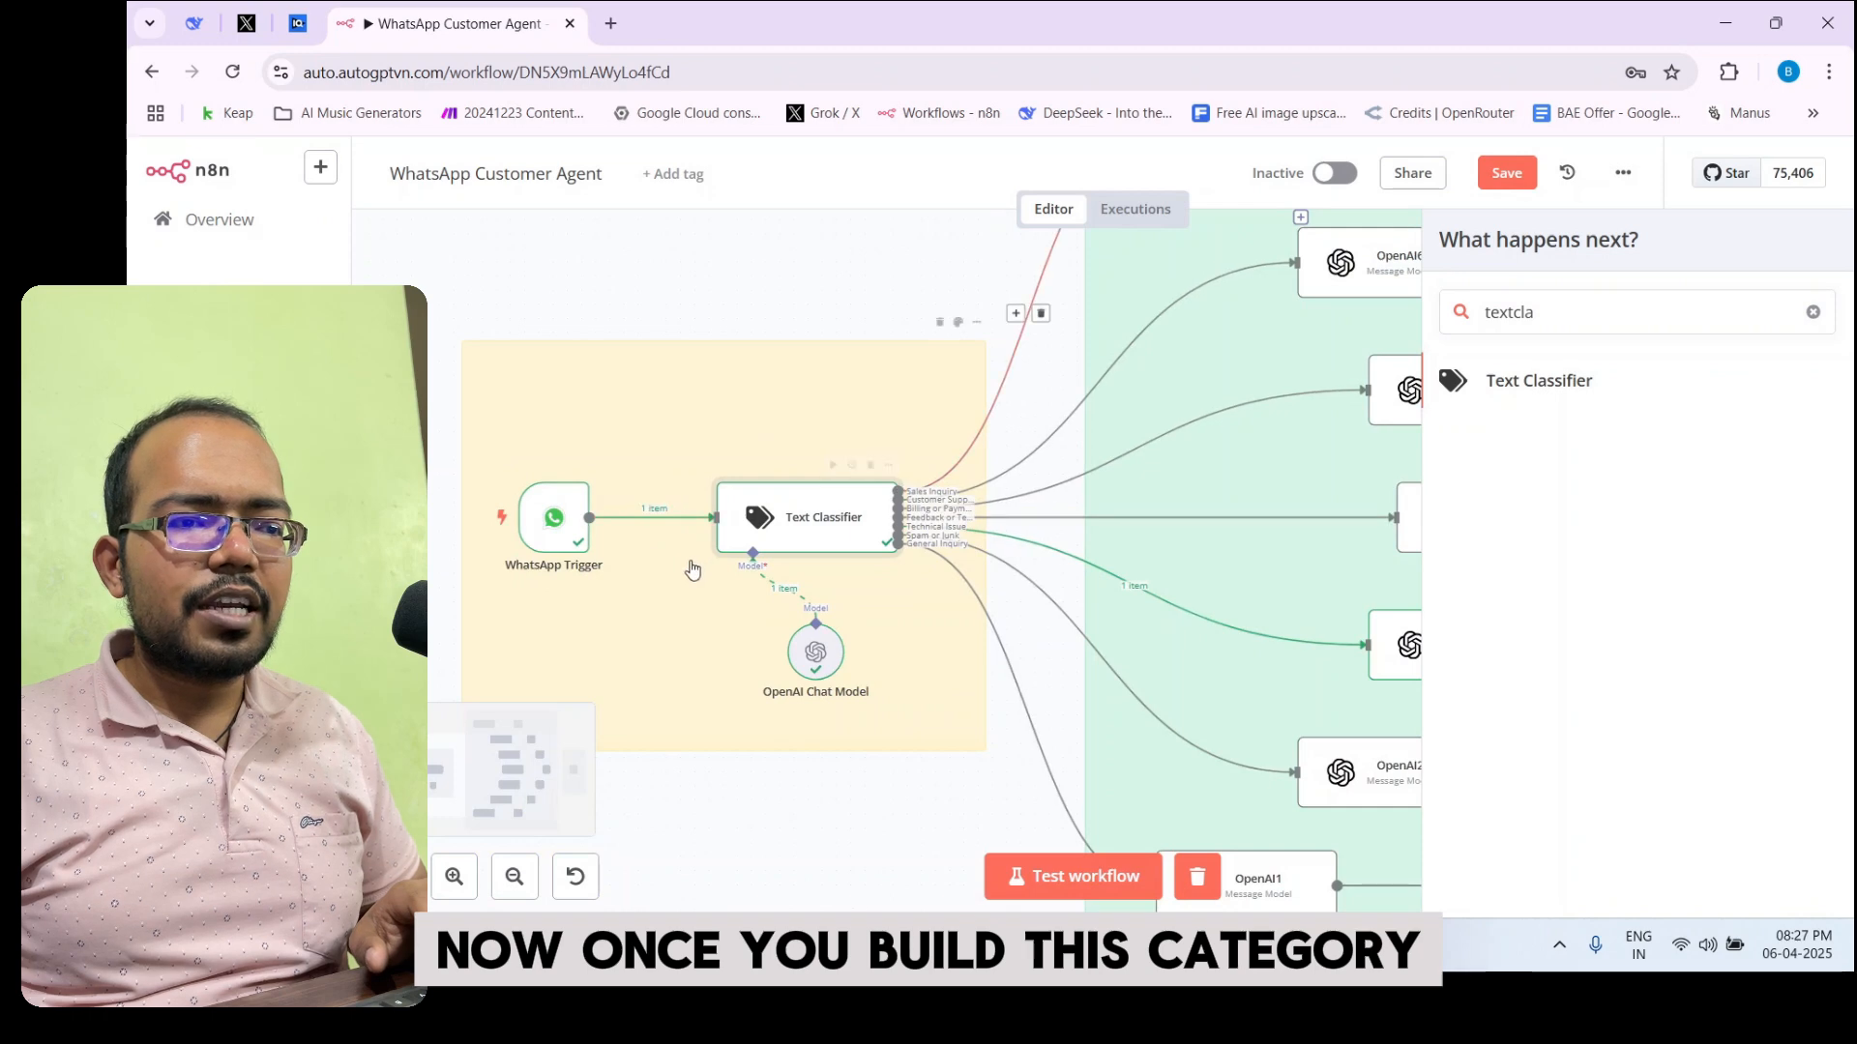
pyautogui.scroll(-4, 691, 569)
pyautogui.scroll(4, 888, 479)
pyautogui.scroll(-4, 694, 592)
pyautogui.scroll(5, 956, 370)
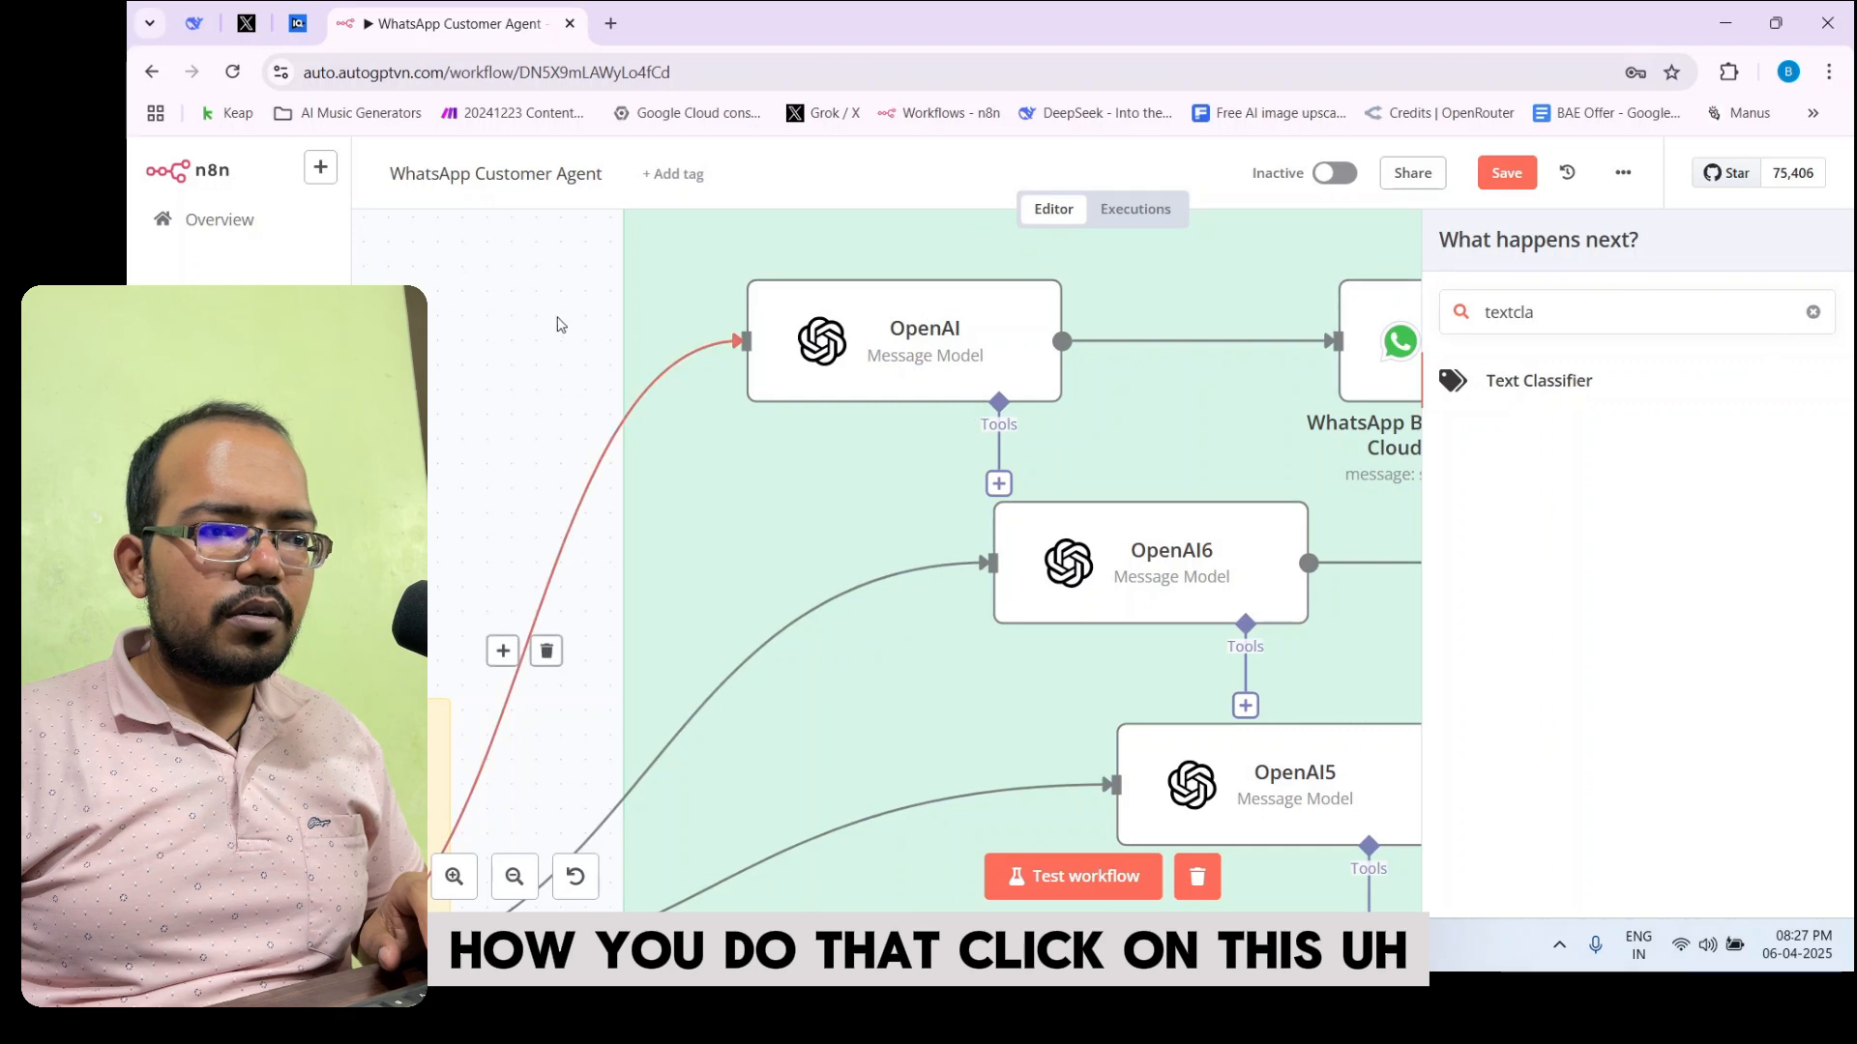
# Search the node list for "open", view the OpenAI node's available actions, and close the list
pyautogui.click(1816, 313)
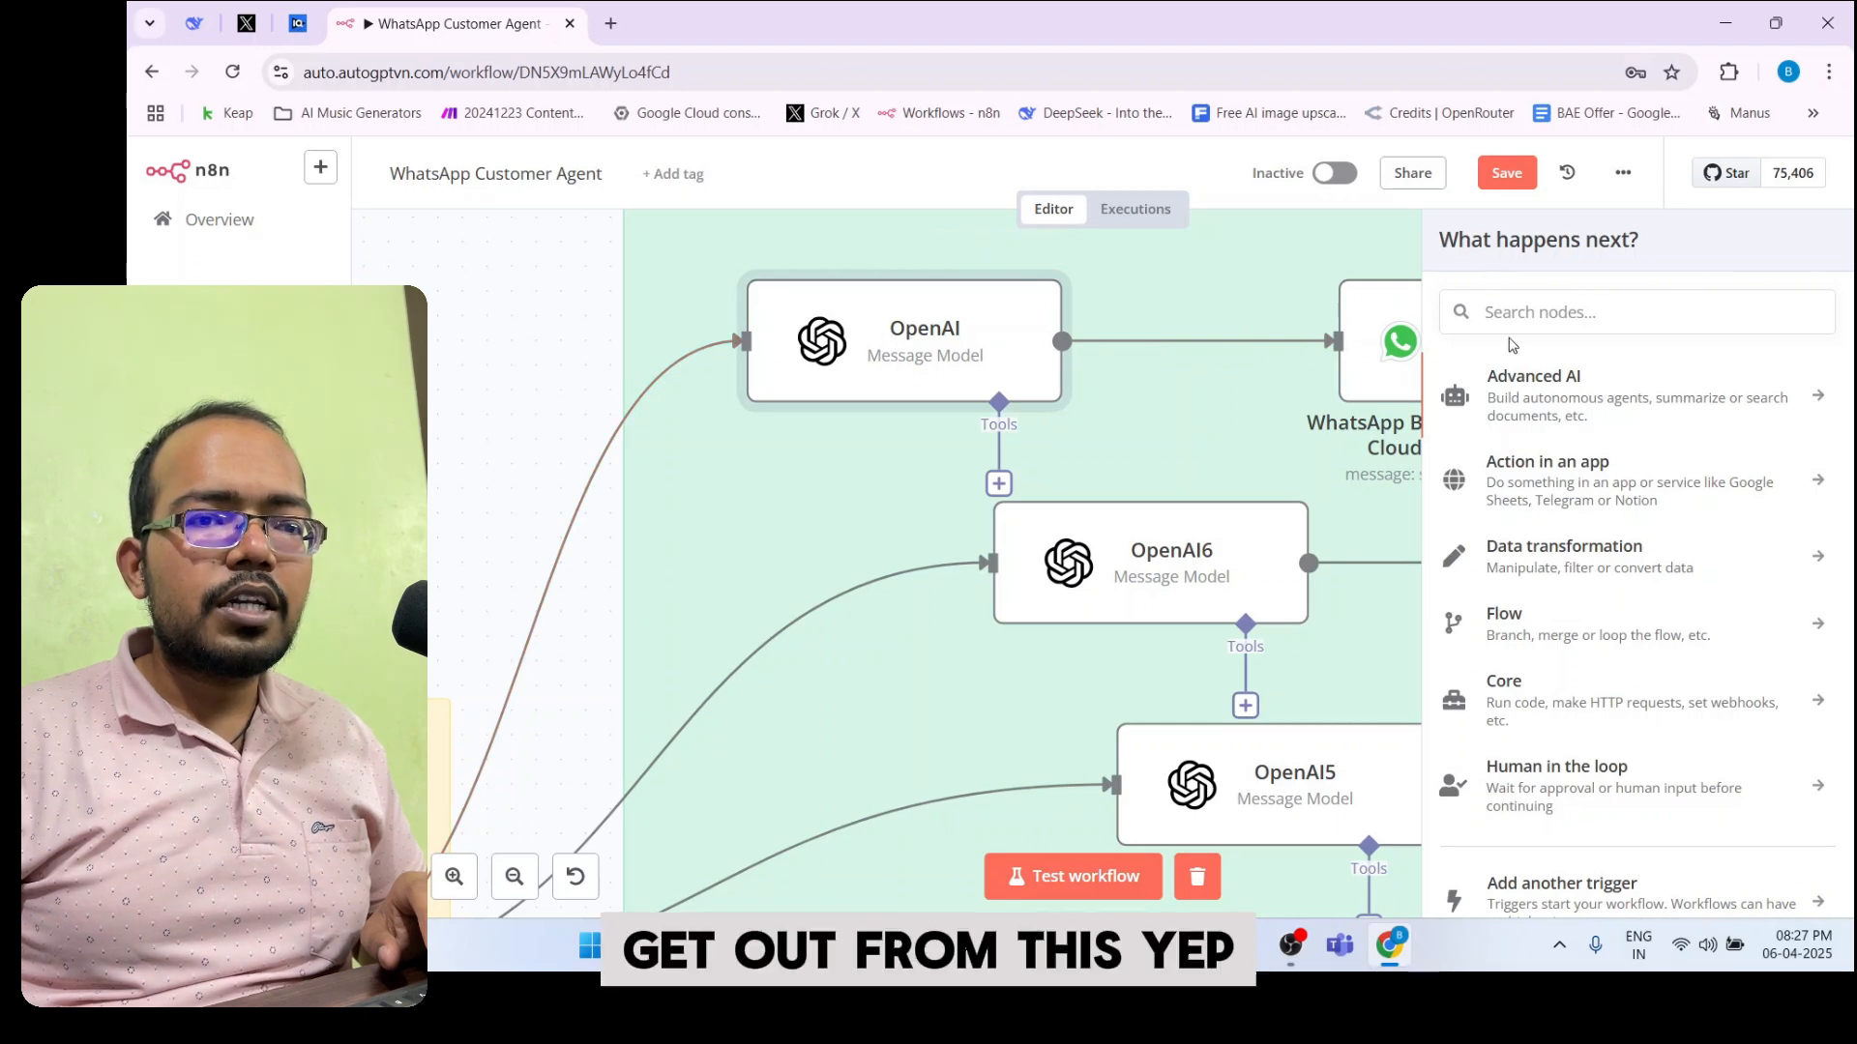
pyautogui.click(1537, 313)
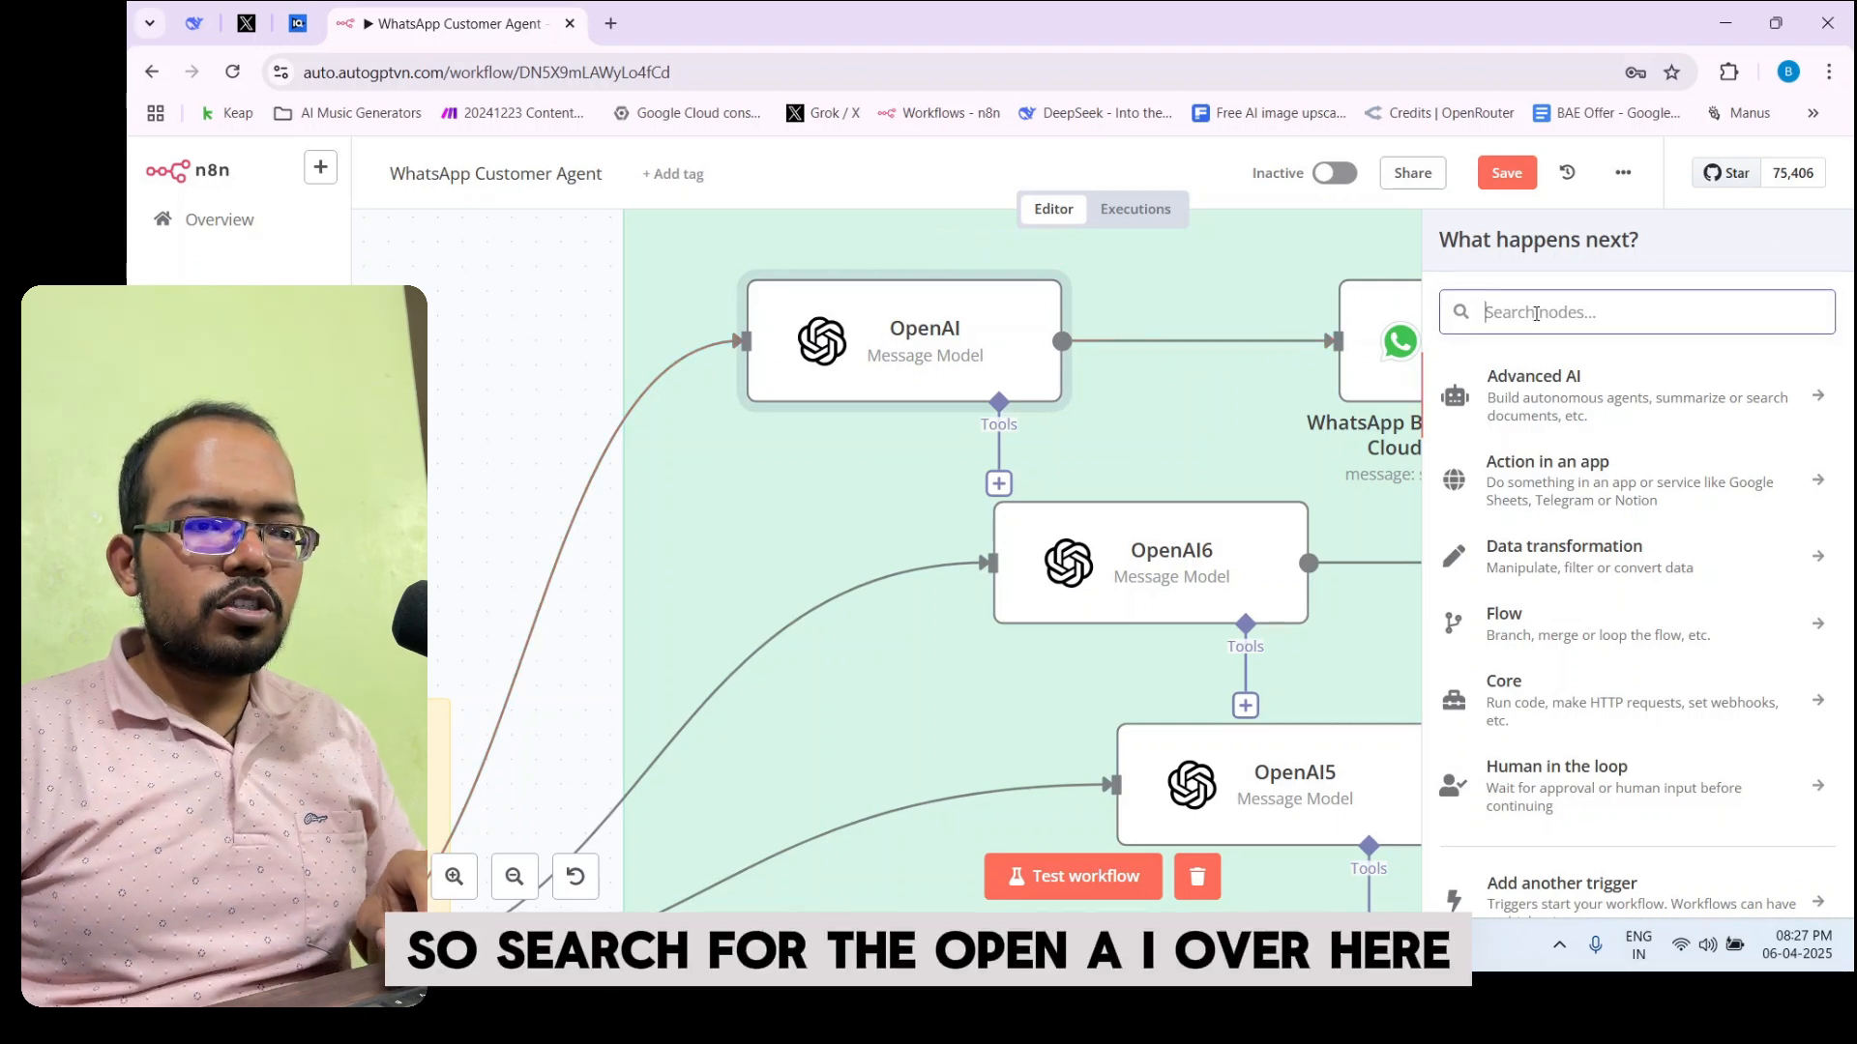
pyautogui.write('open')
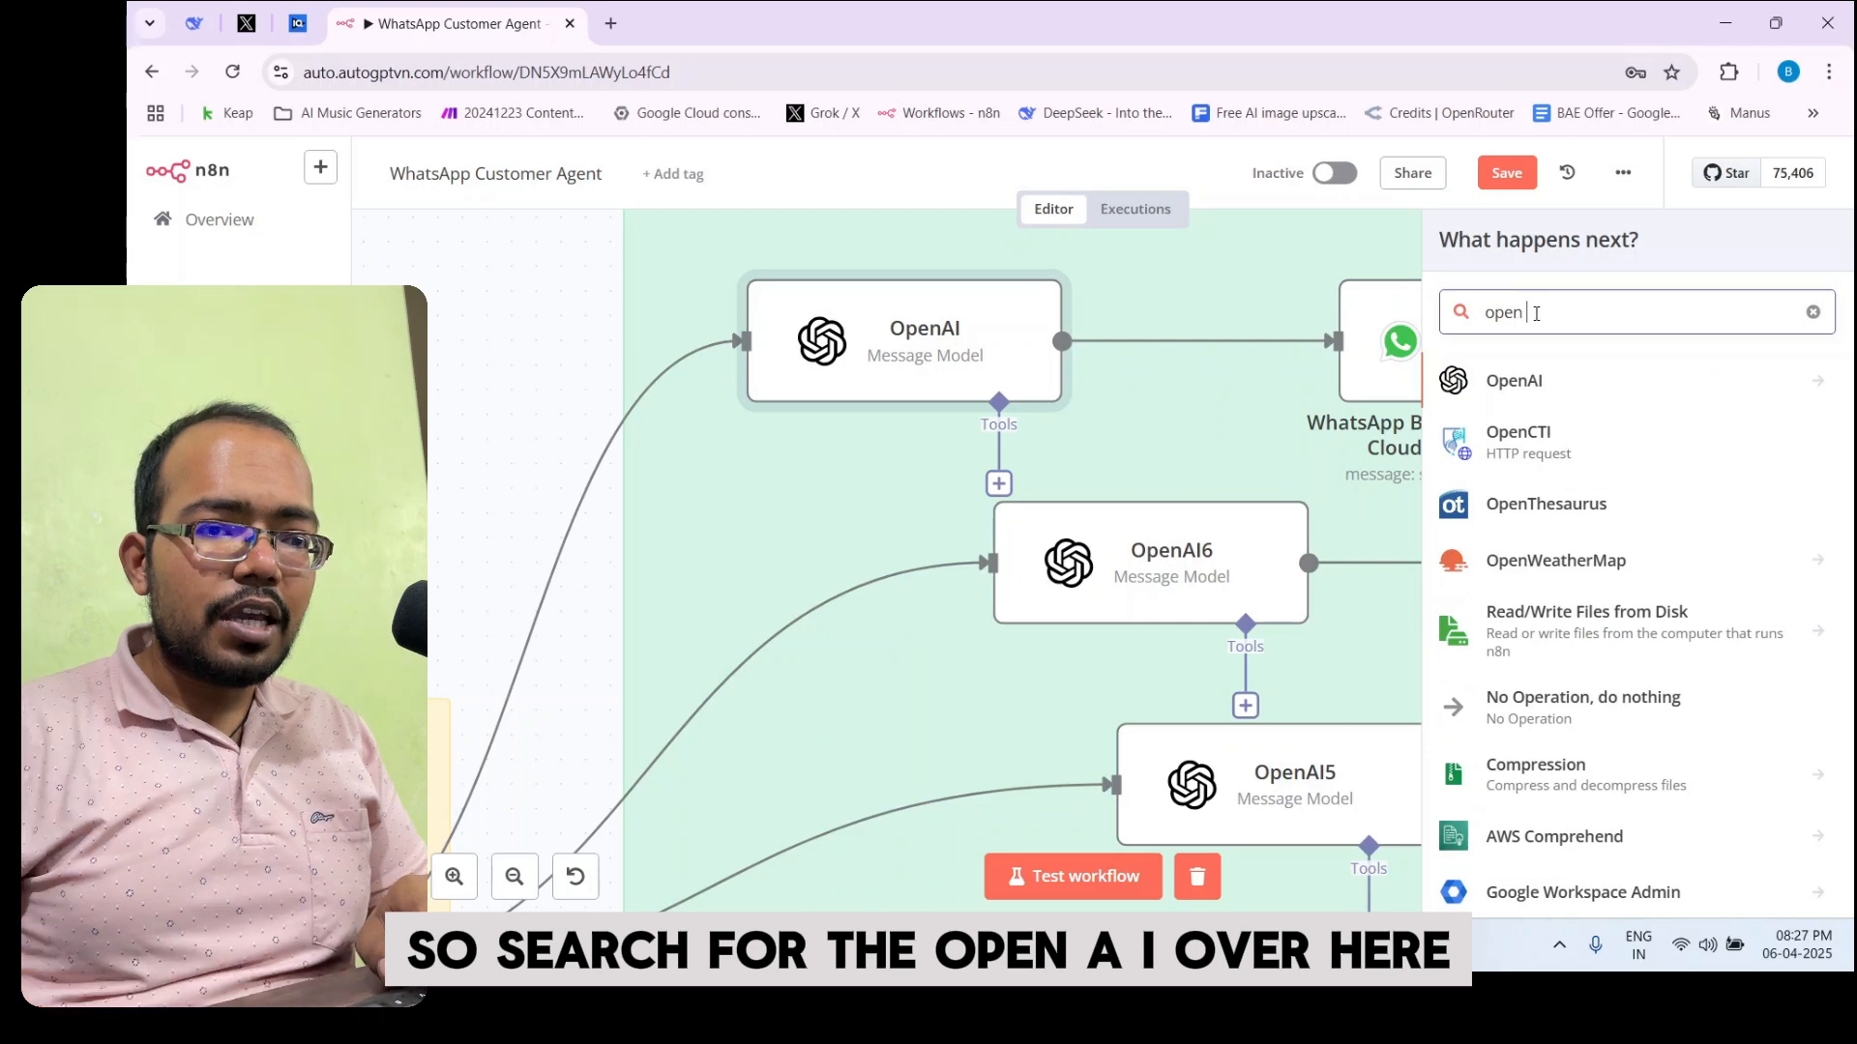
pyautogui.click(1571, 385)
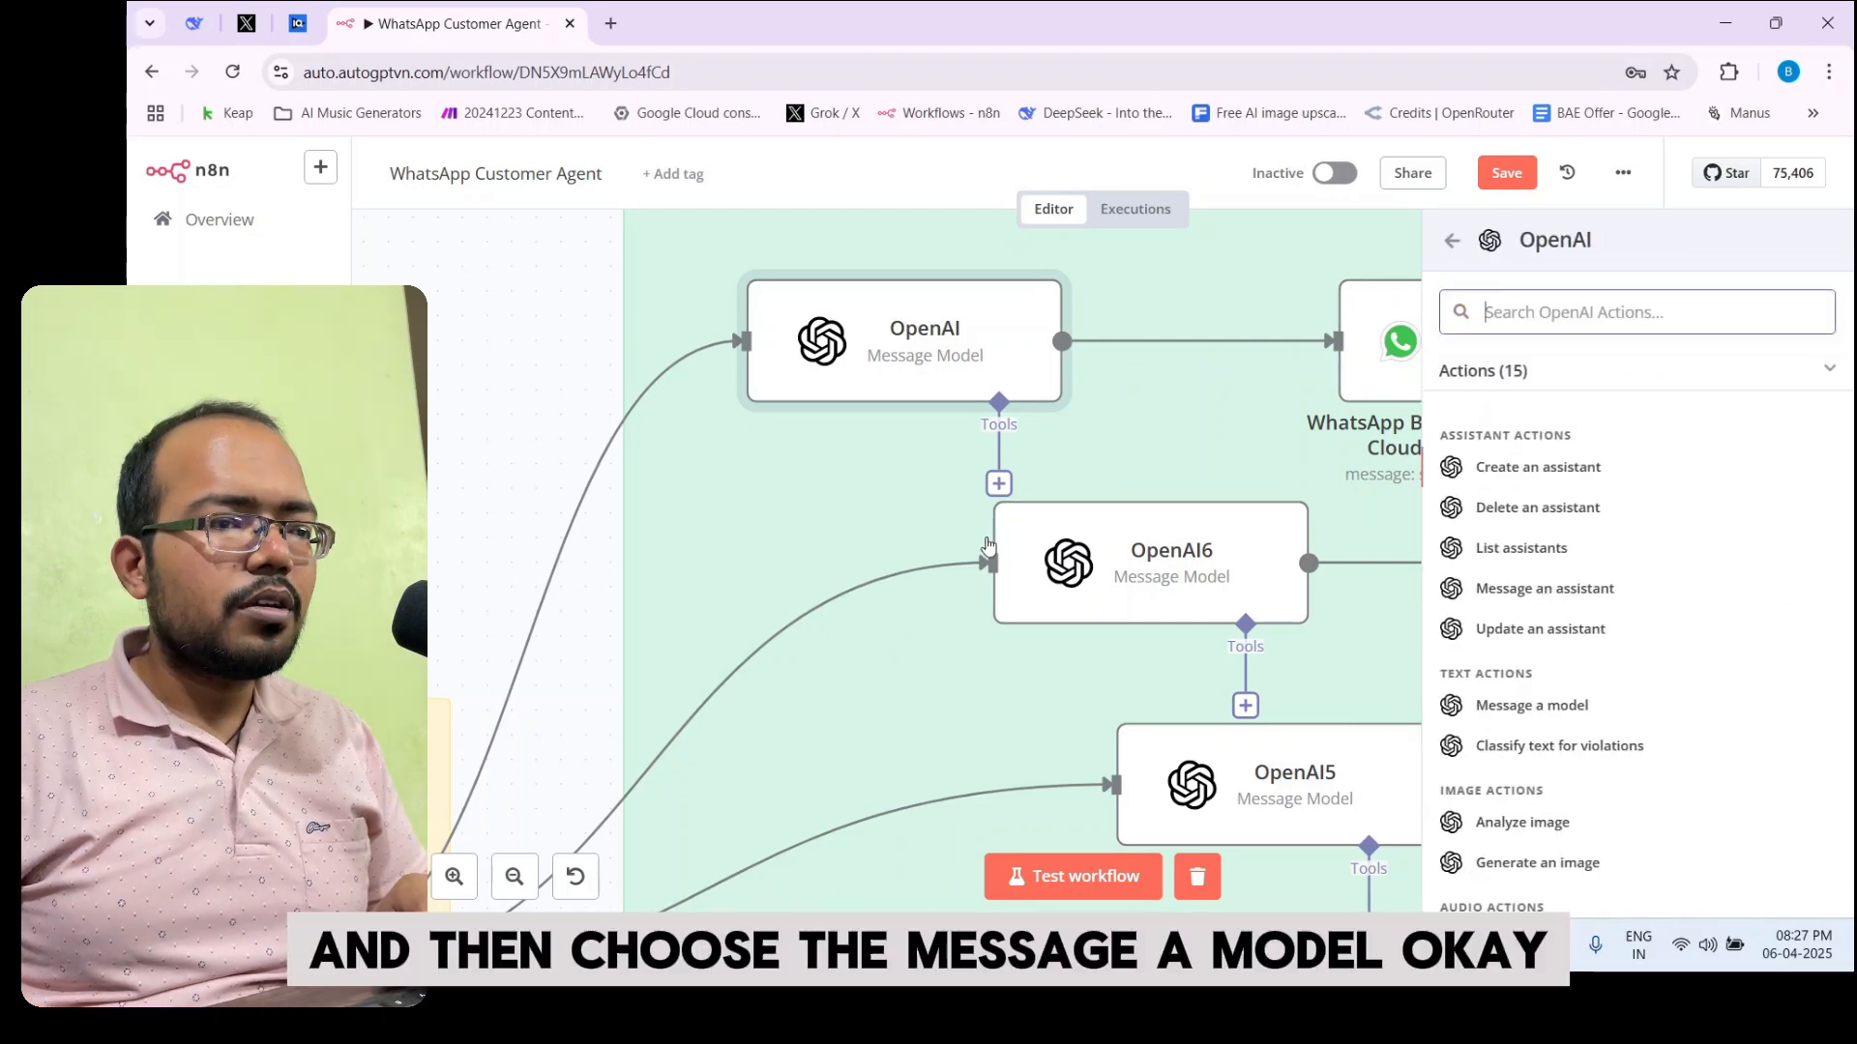
pyautogui.click(486, 369)
# Open the sales inquiry branch's OpenAI node, inspect the connection settings of its OpenAi account 15 credential, and close them
pyautogui.click(924, 342)
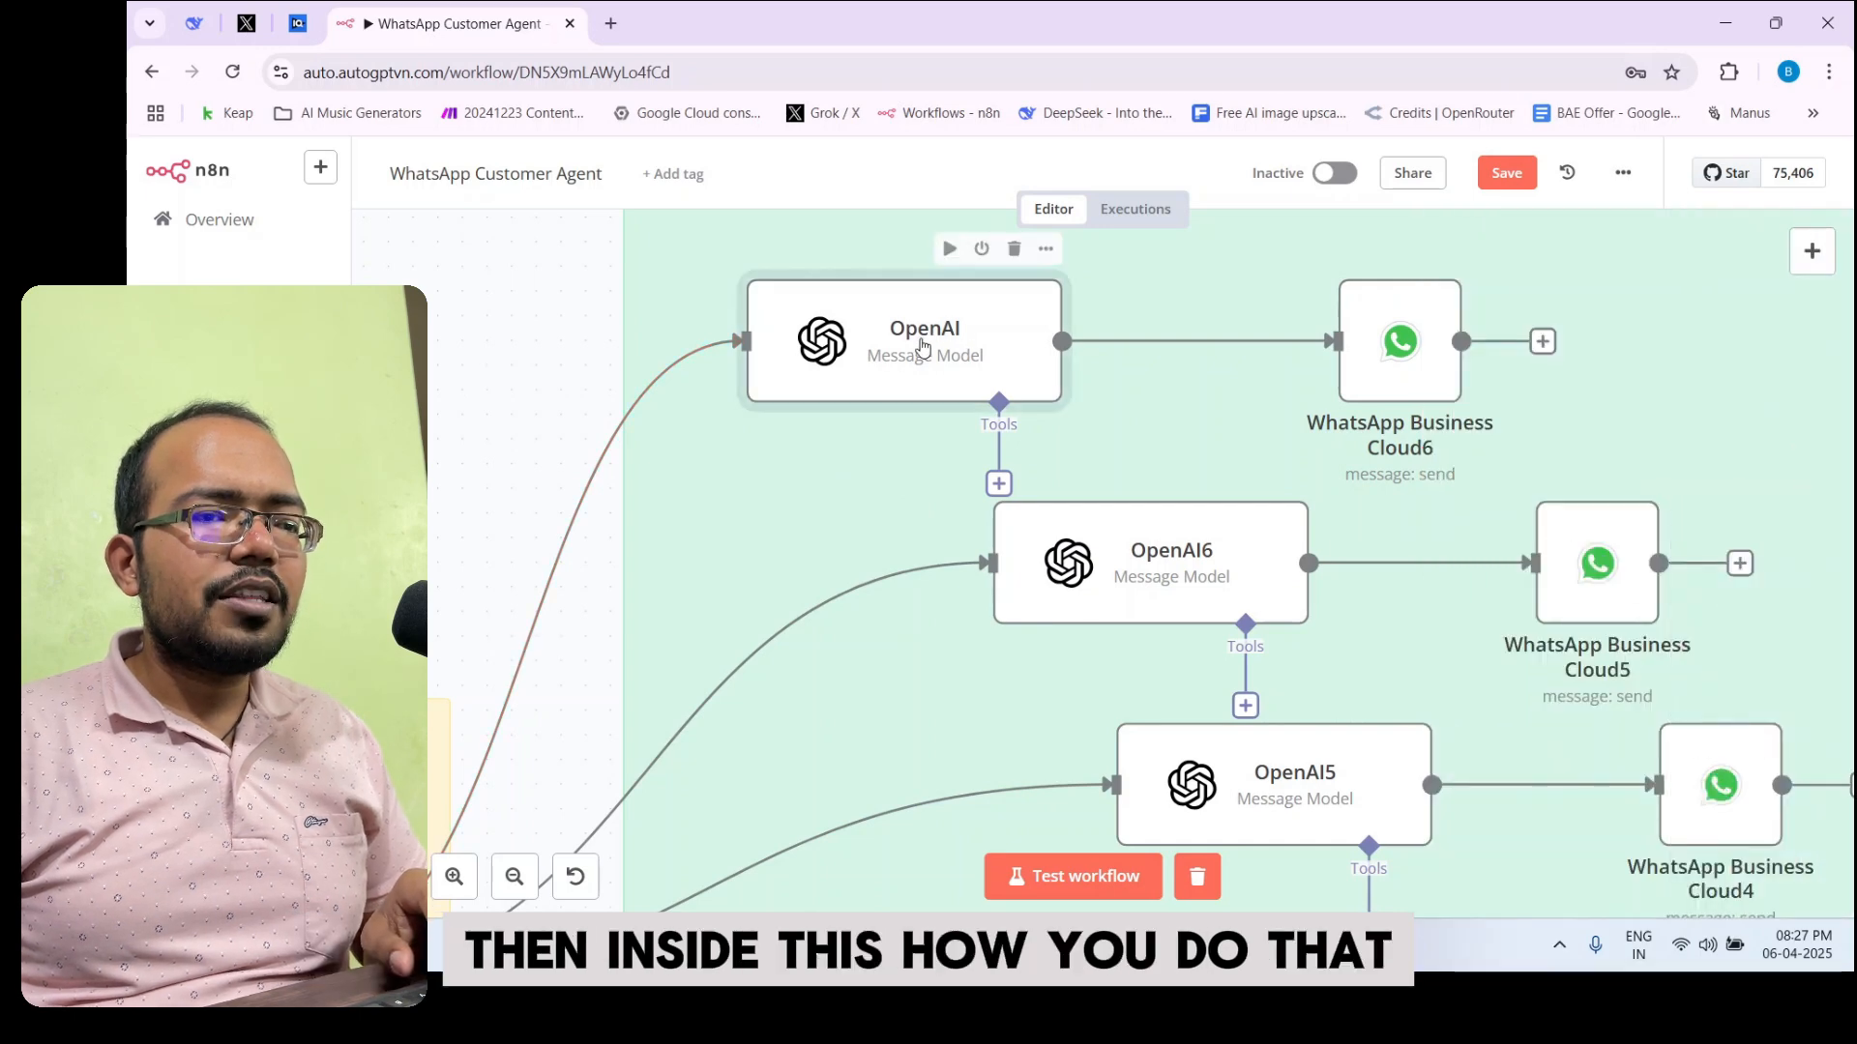
pyautogui.doubleClick(924, 343)
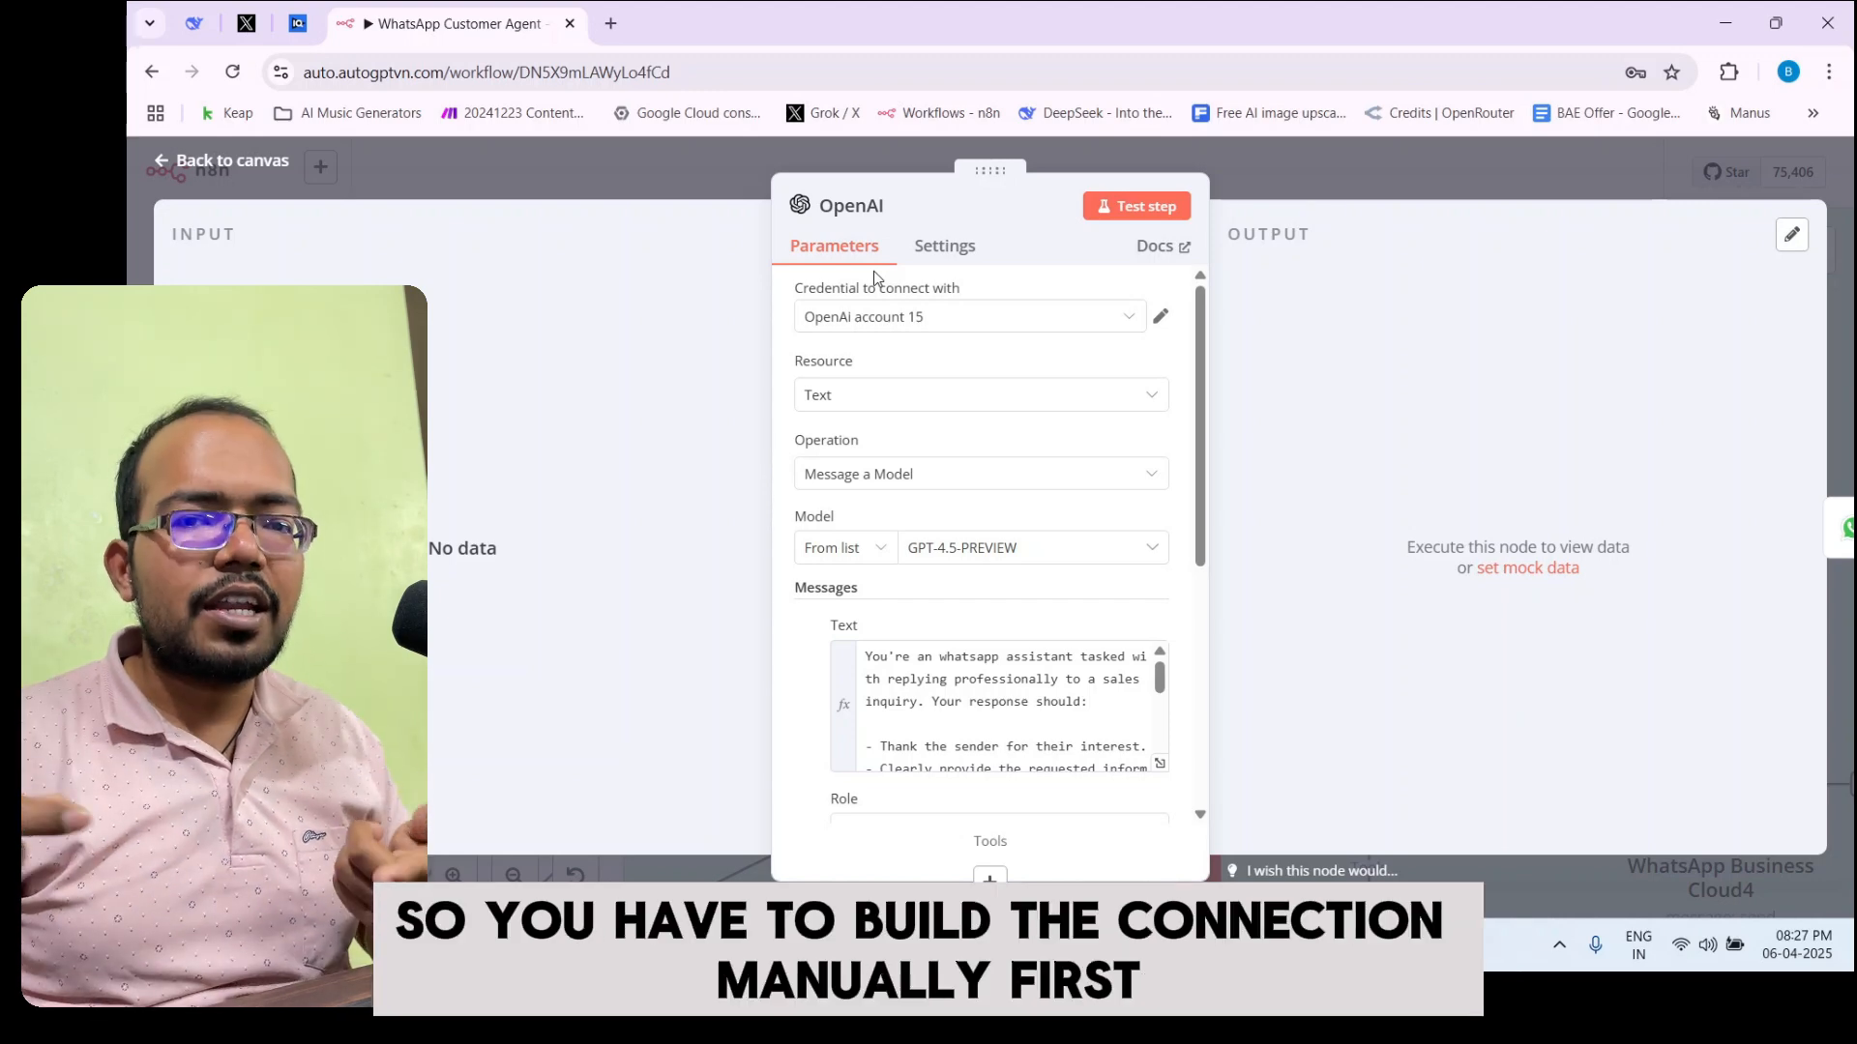
pyautogui.click(1161, 316)
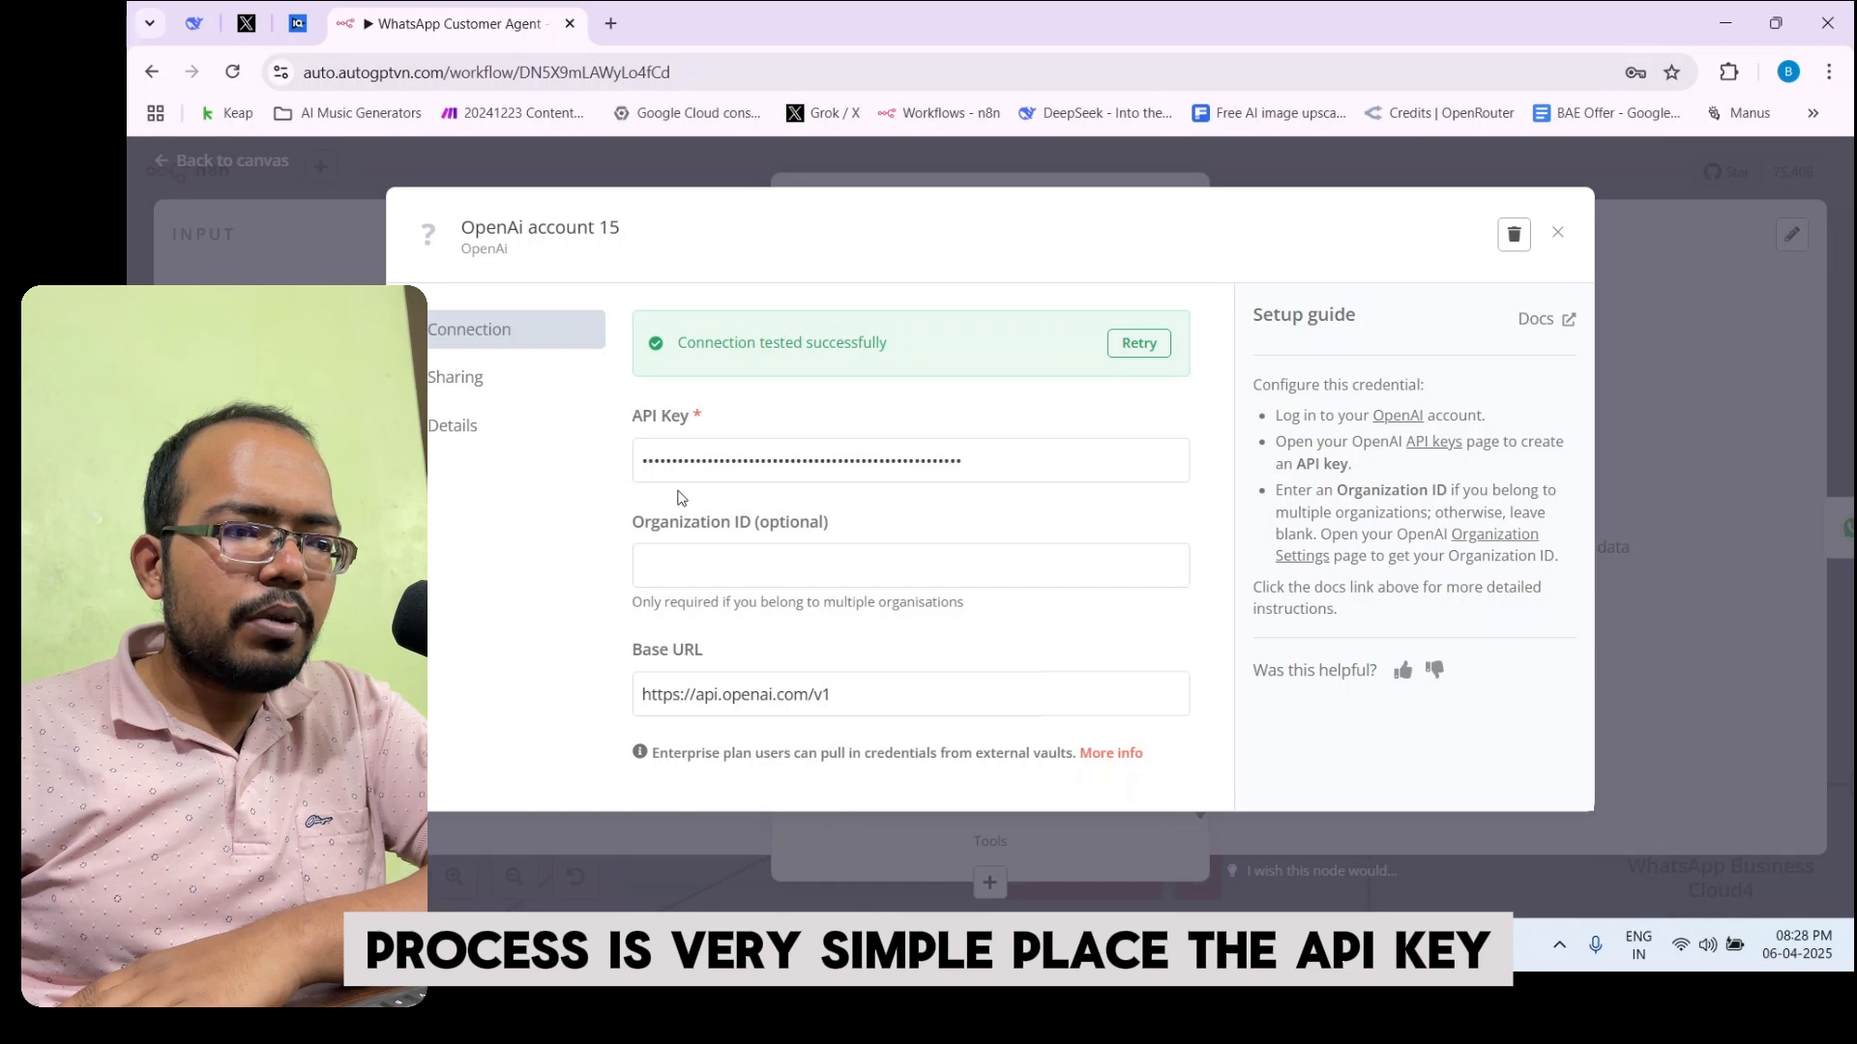
pyautogui.scroll(-1, 720, 608)
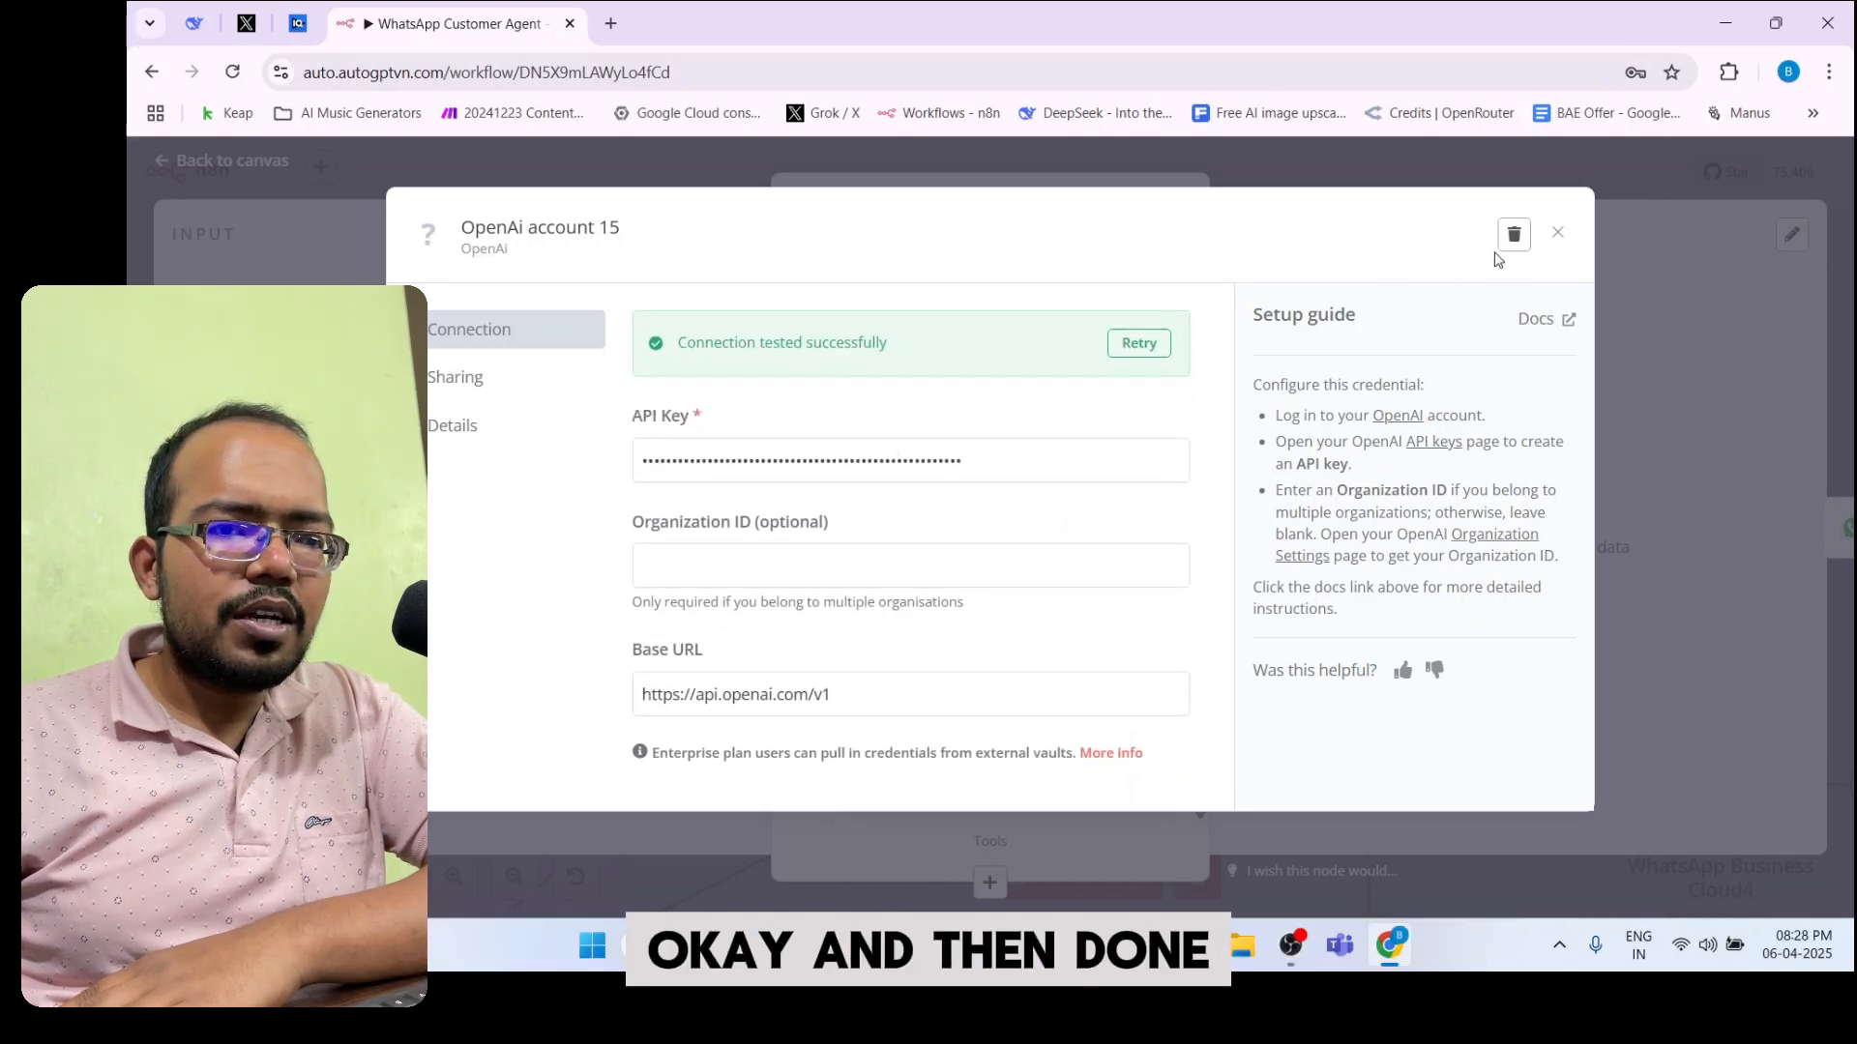
pyautogui.click(1557, 236)
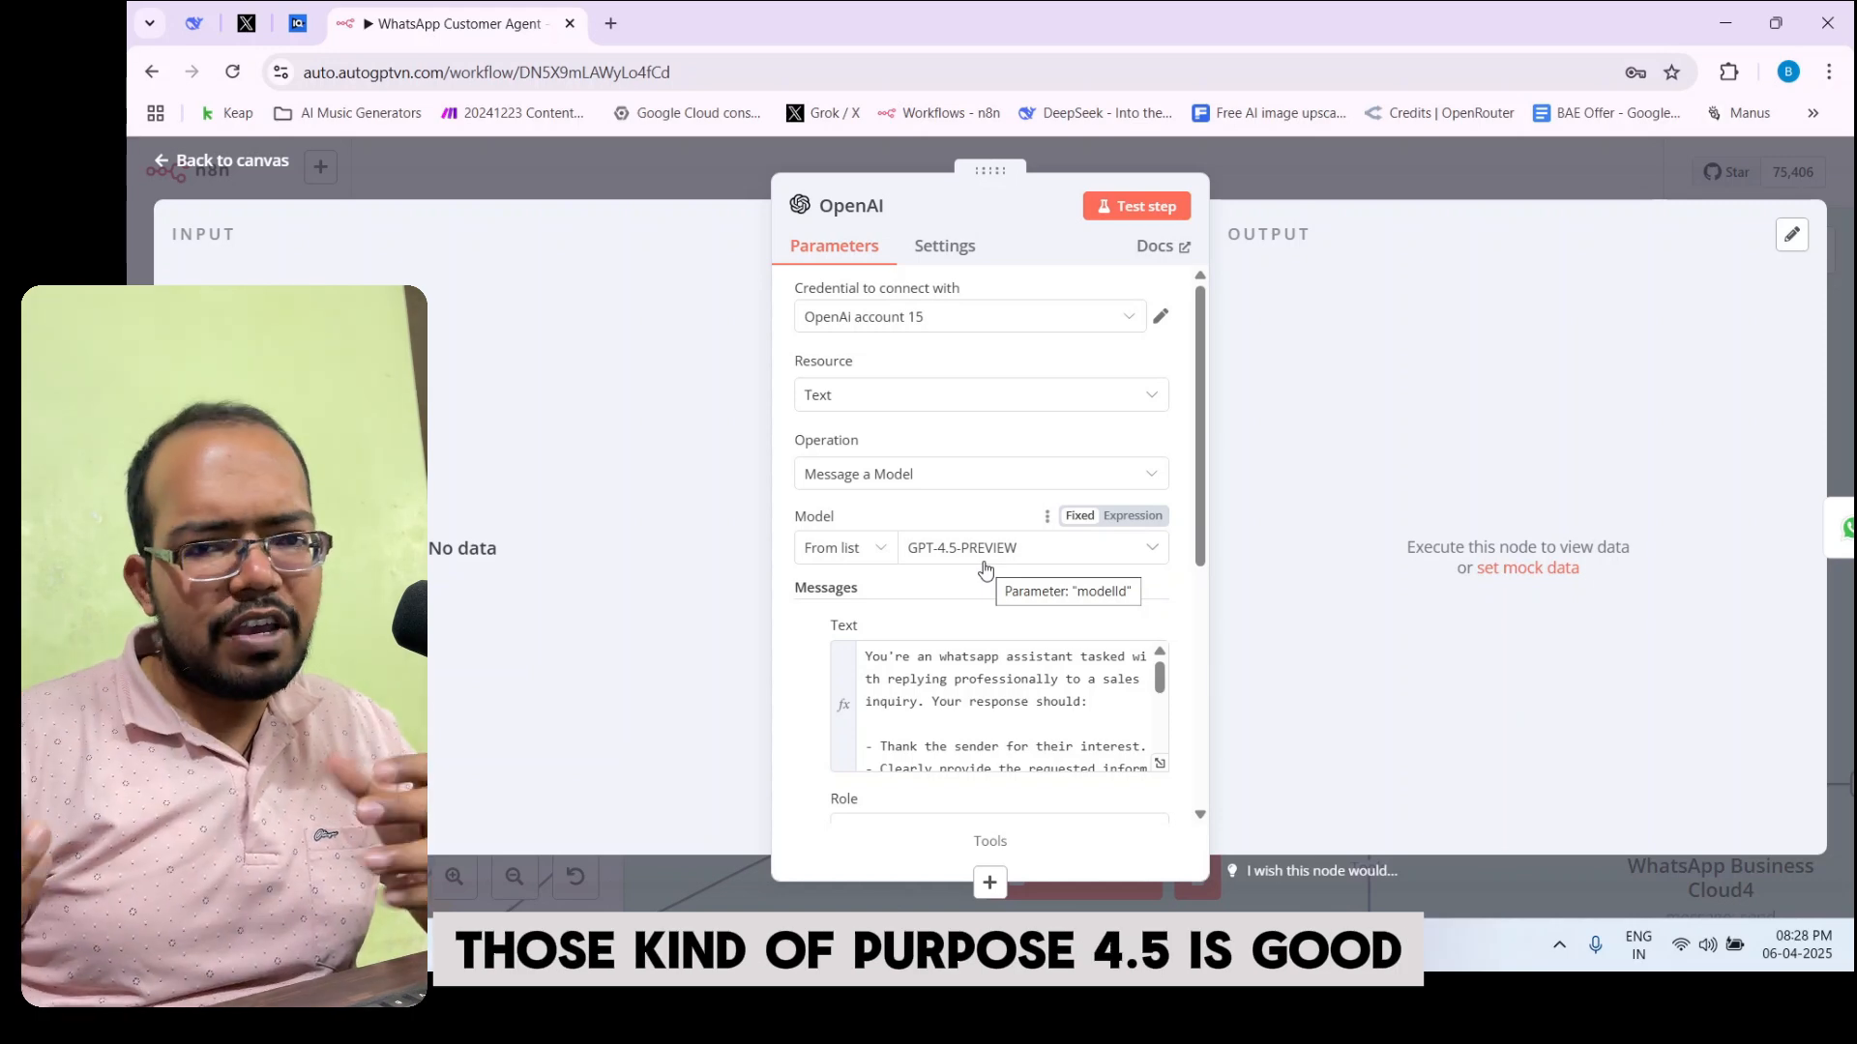
# Read the sales inquiry prompt and its WhatsApp Trigger message expression in the expanded editor, and return to the canvas
pyautogui.scroll(-3, 1112, 609)
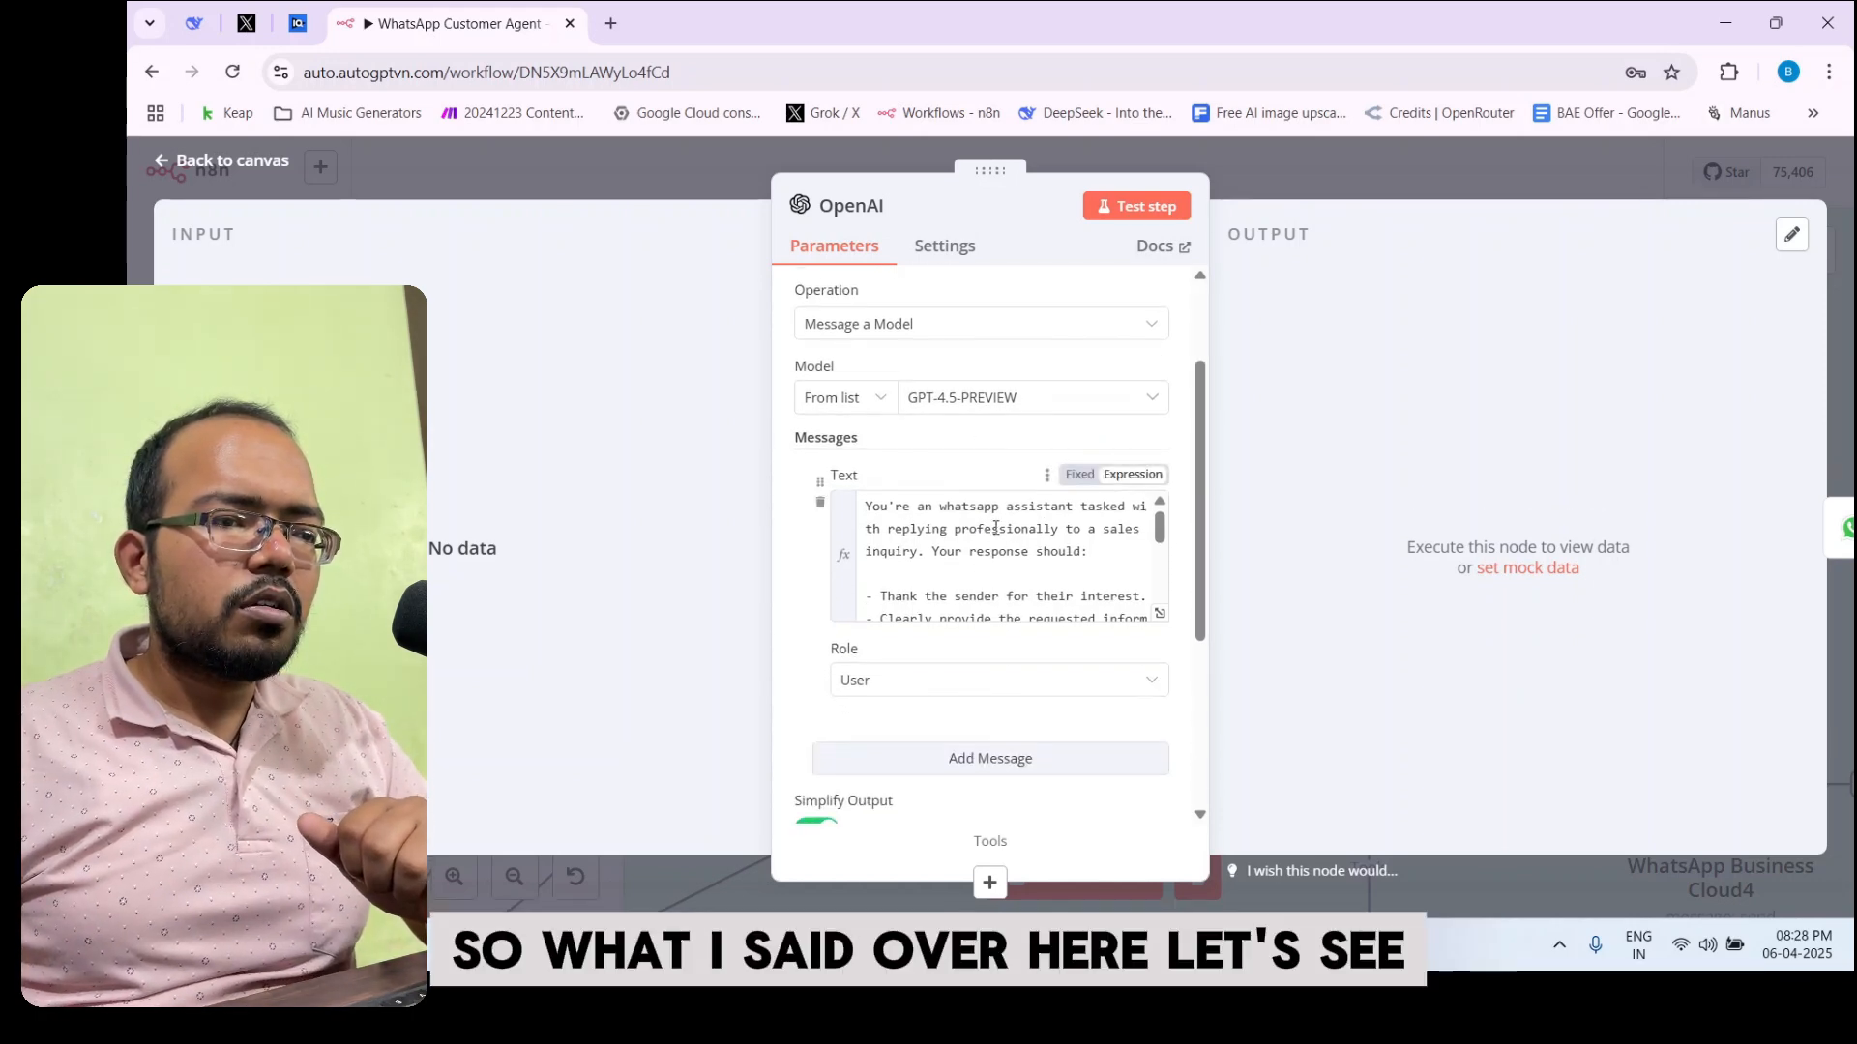
pyautogui.click(1157, 616)
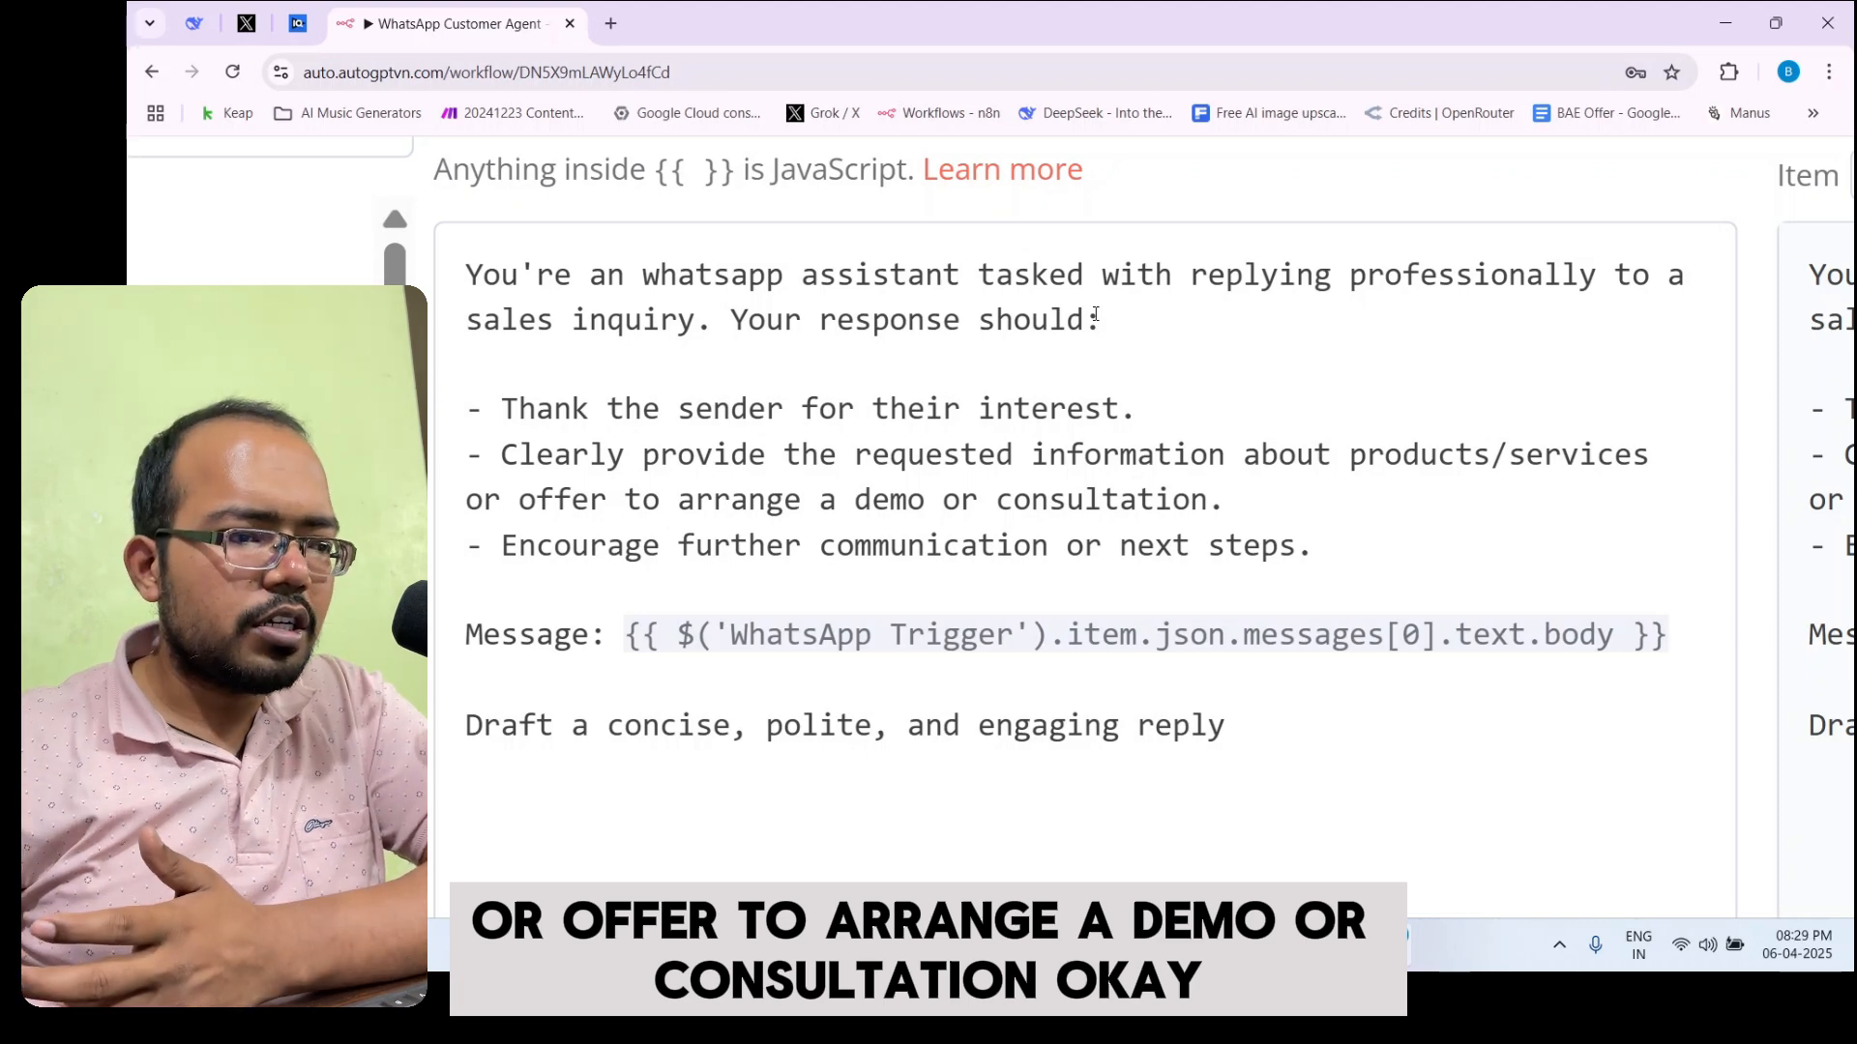
pyautogui.moveTo(680, 525); pyautogui.dragTo(1303, 554)
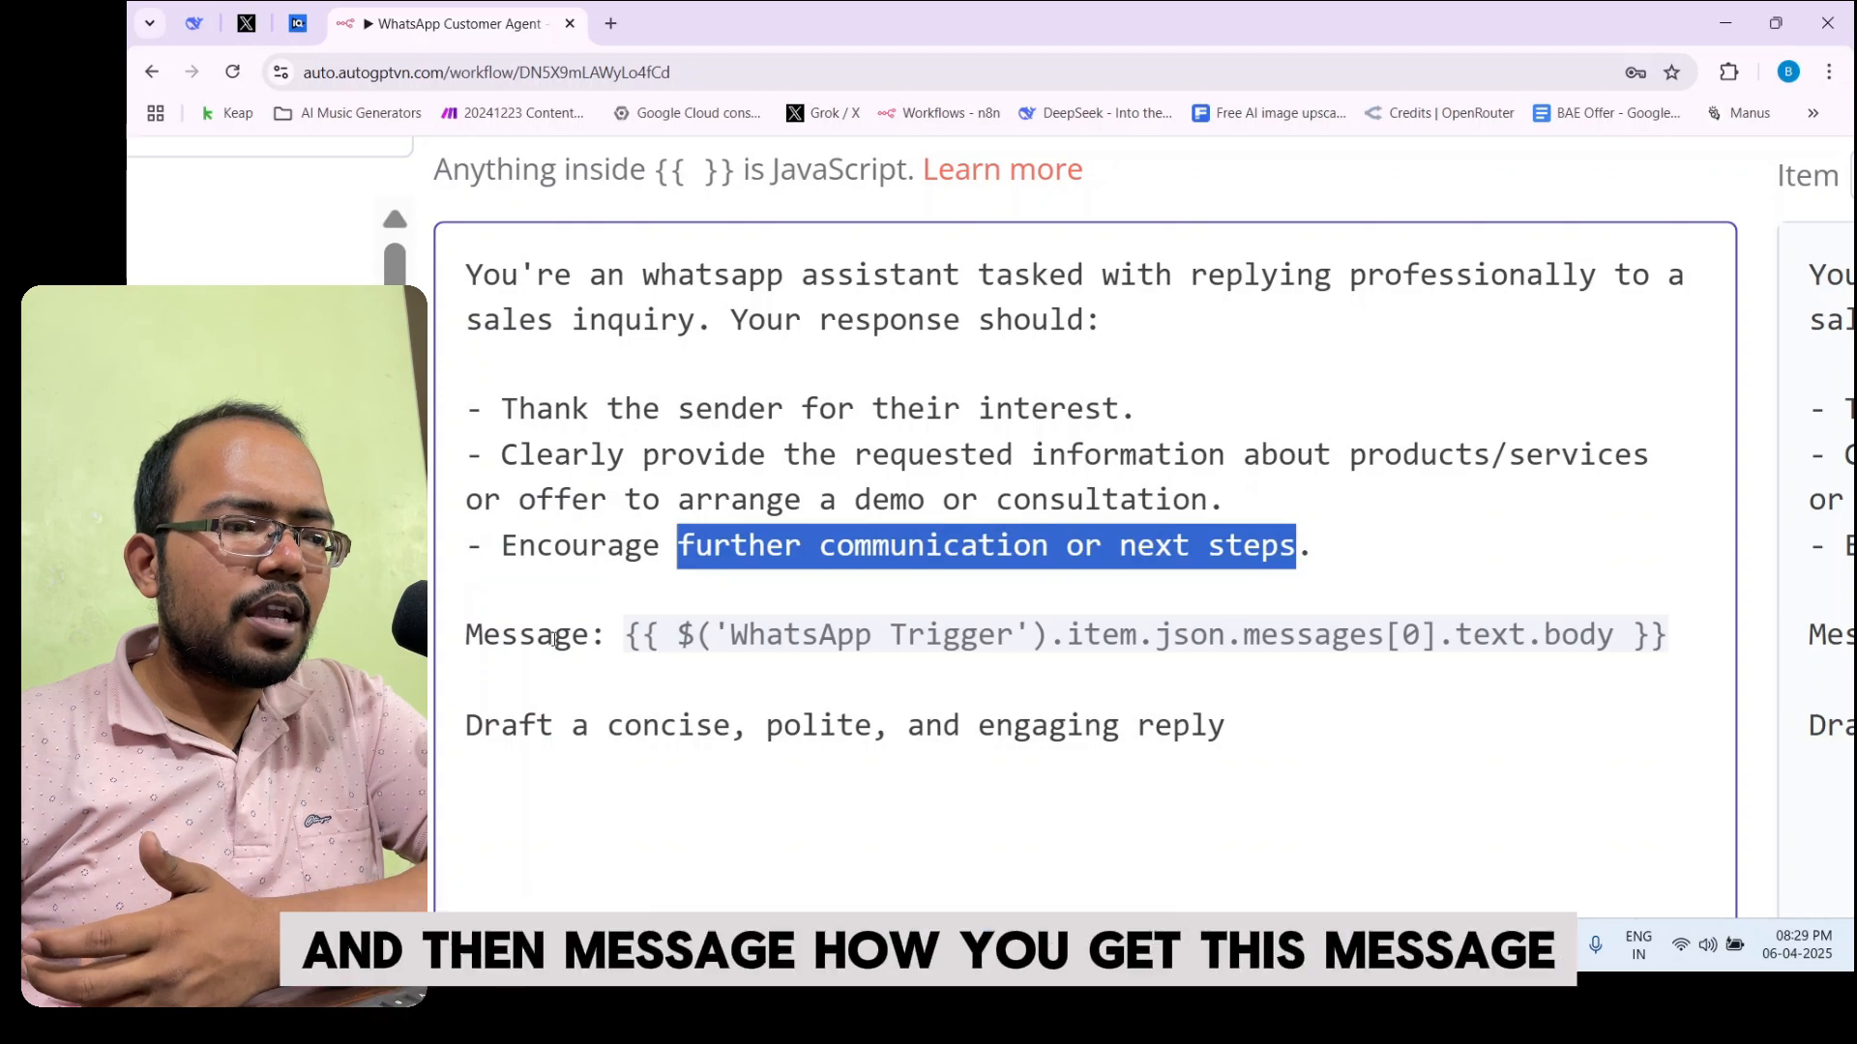
pyautogui.moveTo(555, 637); pyautogui.dragTo(802, 640)
pyautogui.click(859, 641)
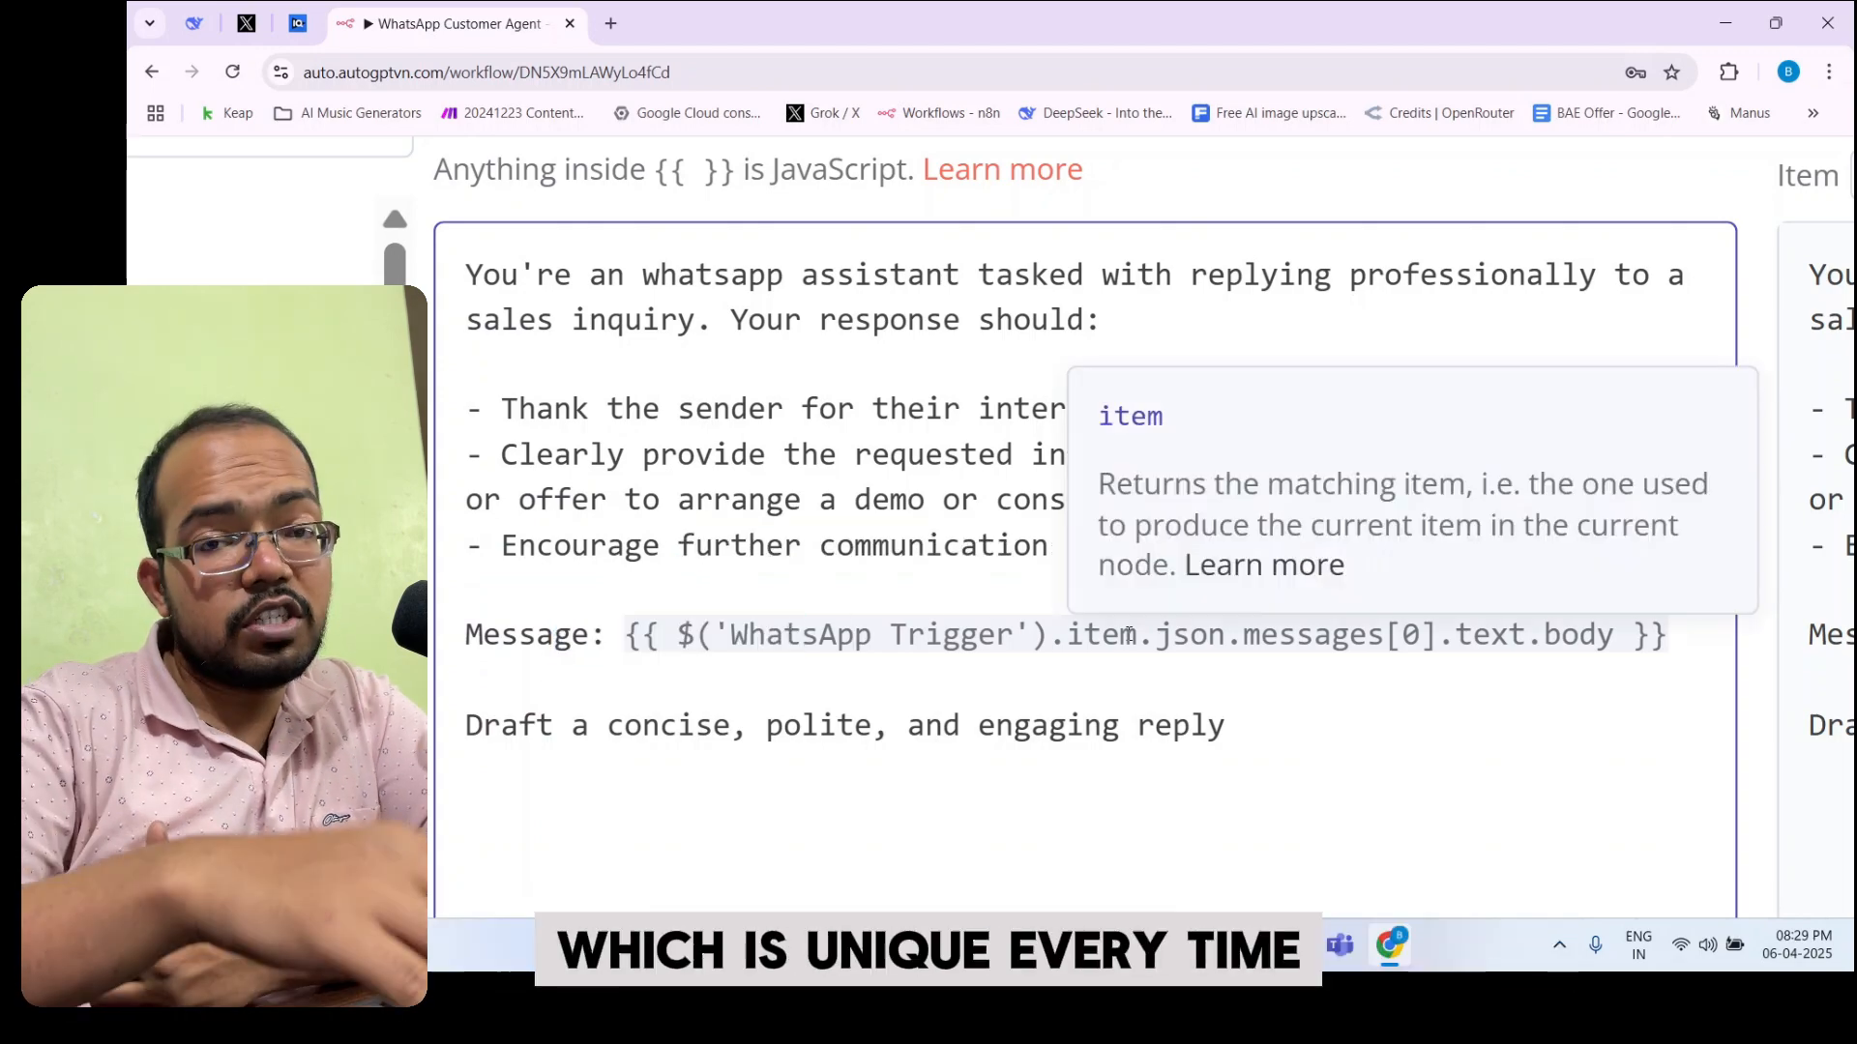
pyautogui.scroll(-3, 1128, 634)
pyautogui.scroll(-3, 1127, 634)
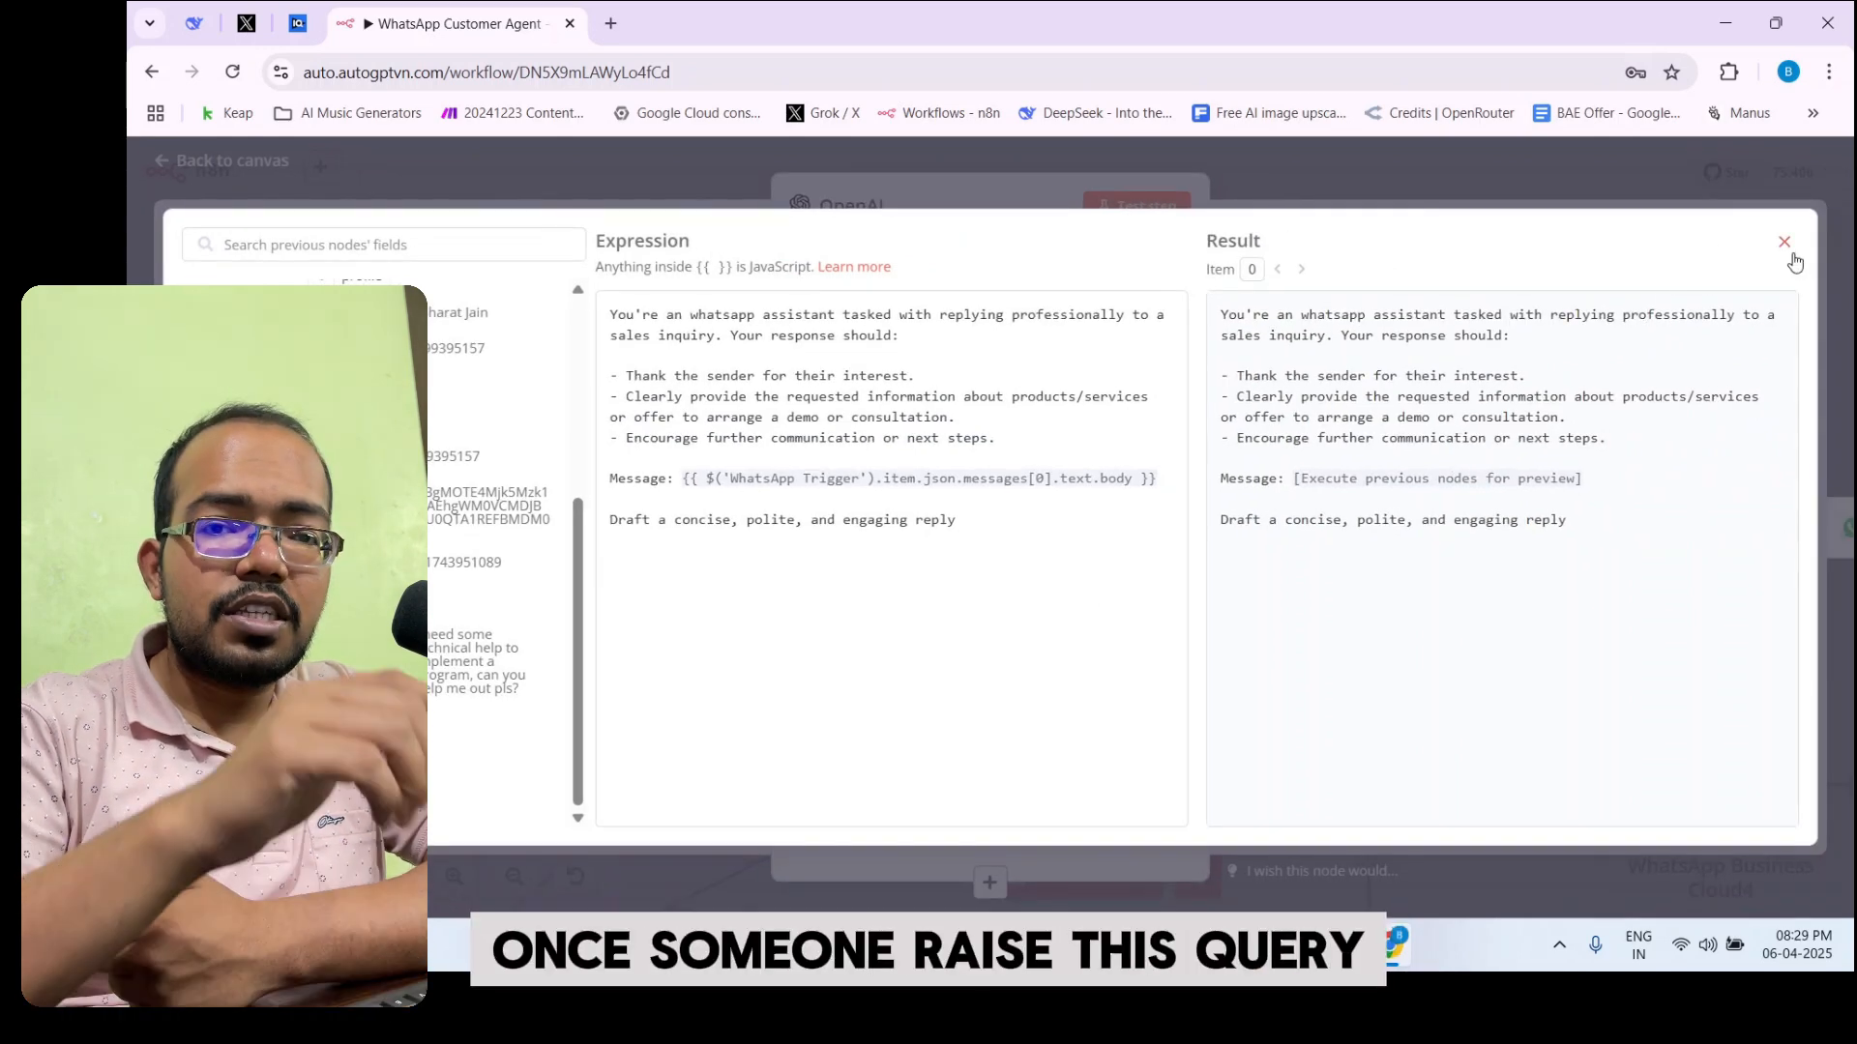
pyautogui.click(1785, 242)
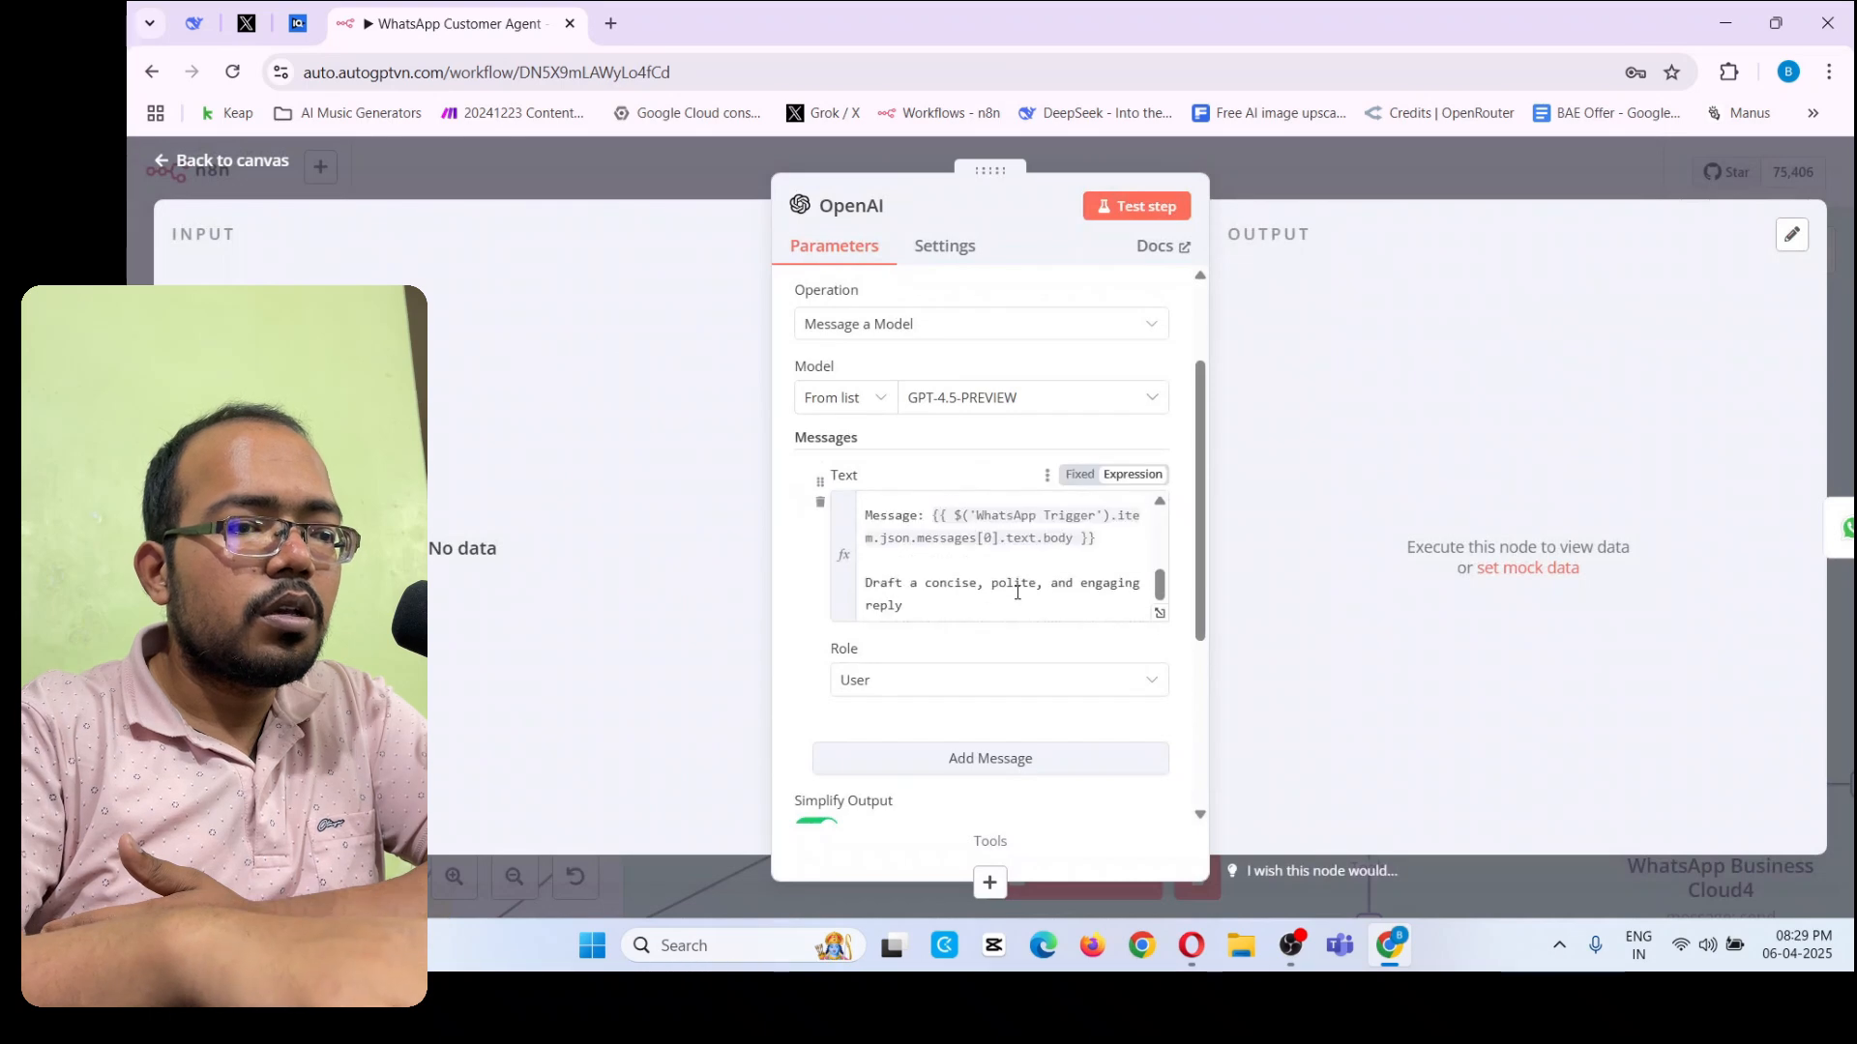
pyautogui.click(1462, 175)
# Open the OpenAI4 node for feedback and choose the OpenAi account 15 credential and the Text resource
pyautogui.scroll(-3, 1241, 525)
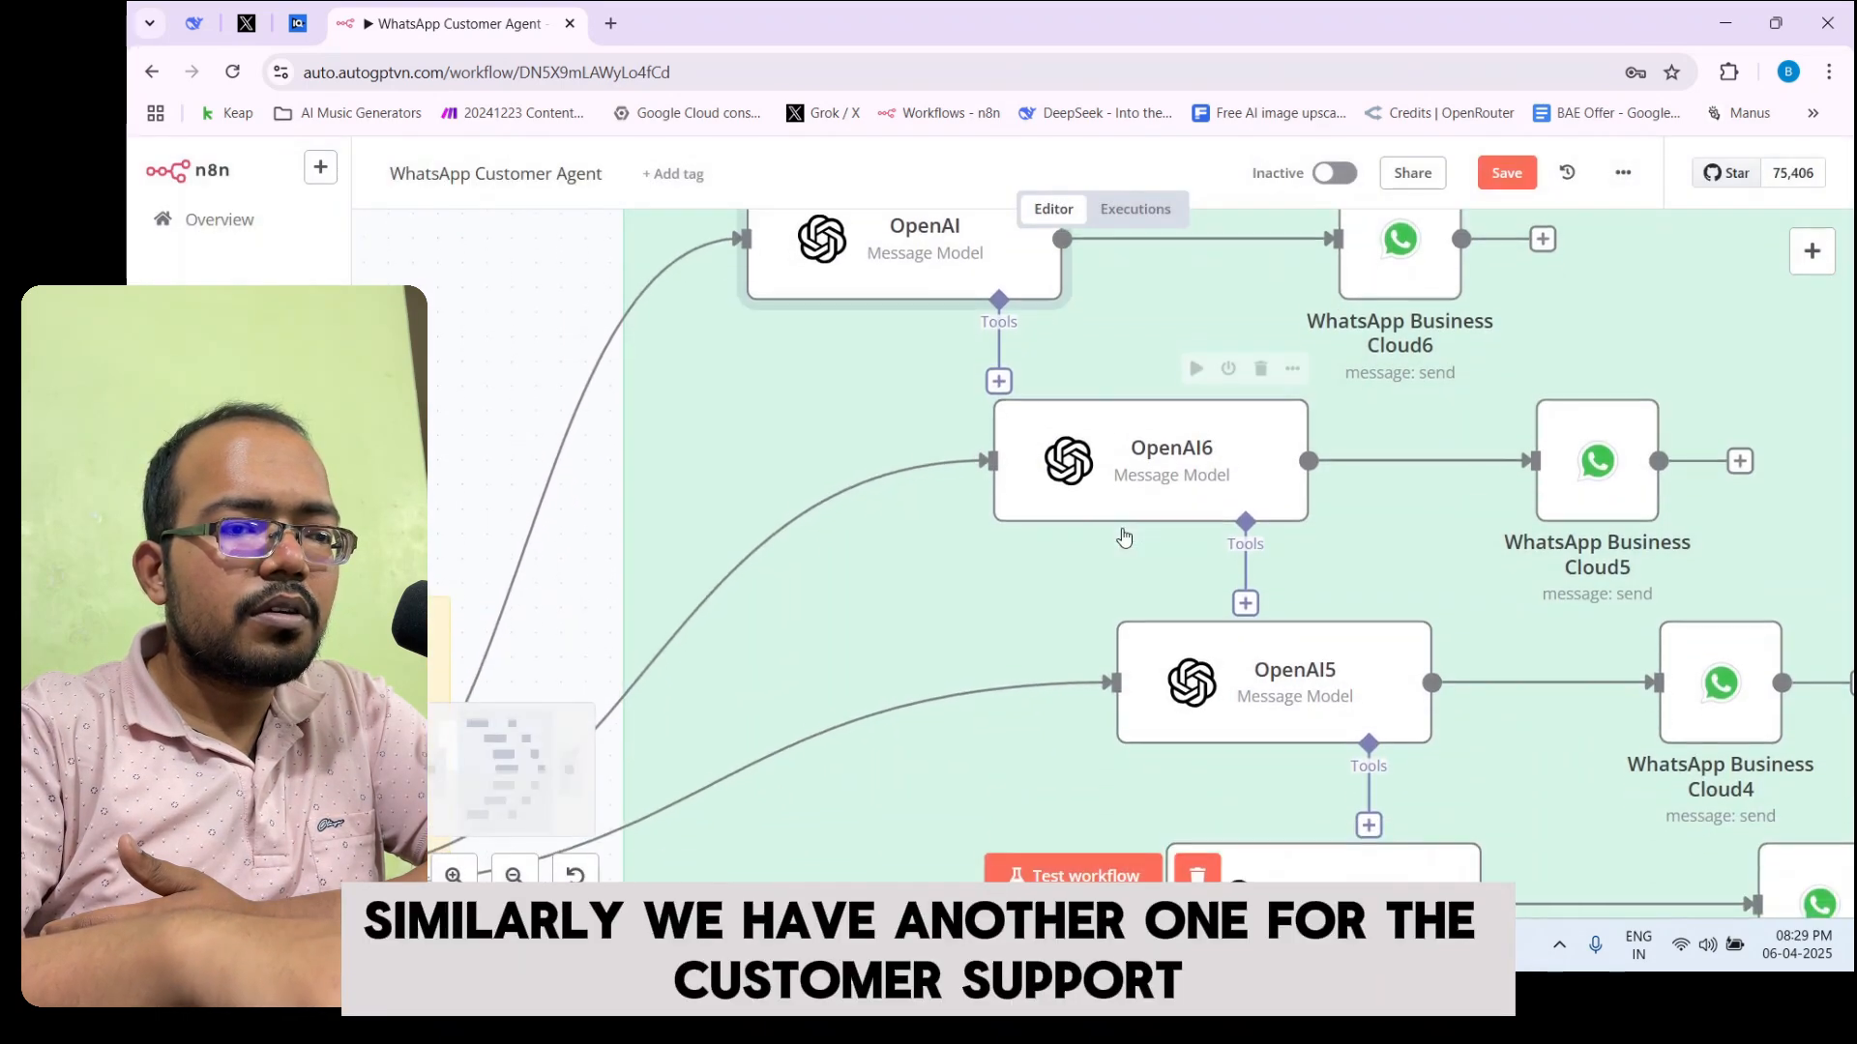
pyautogui.scroll(-2, 1226, 677)
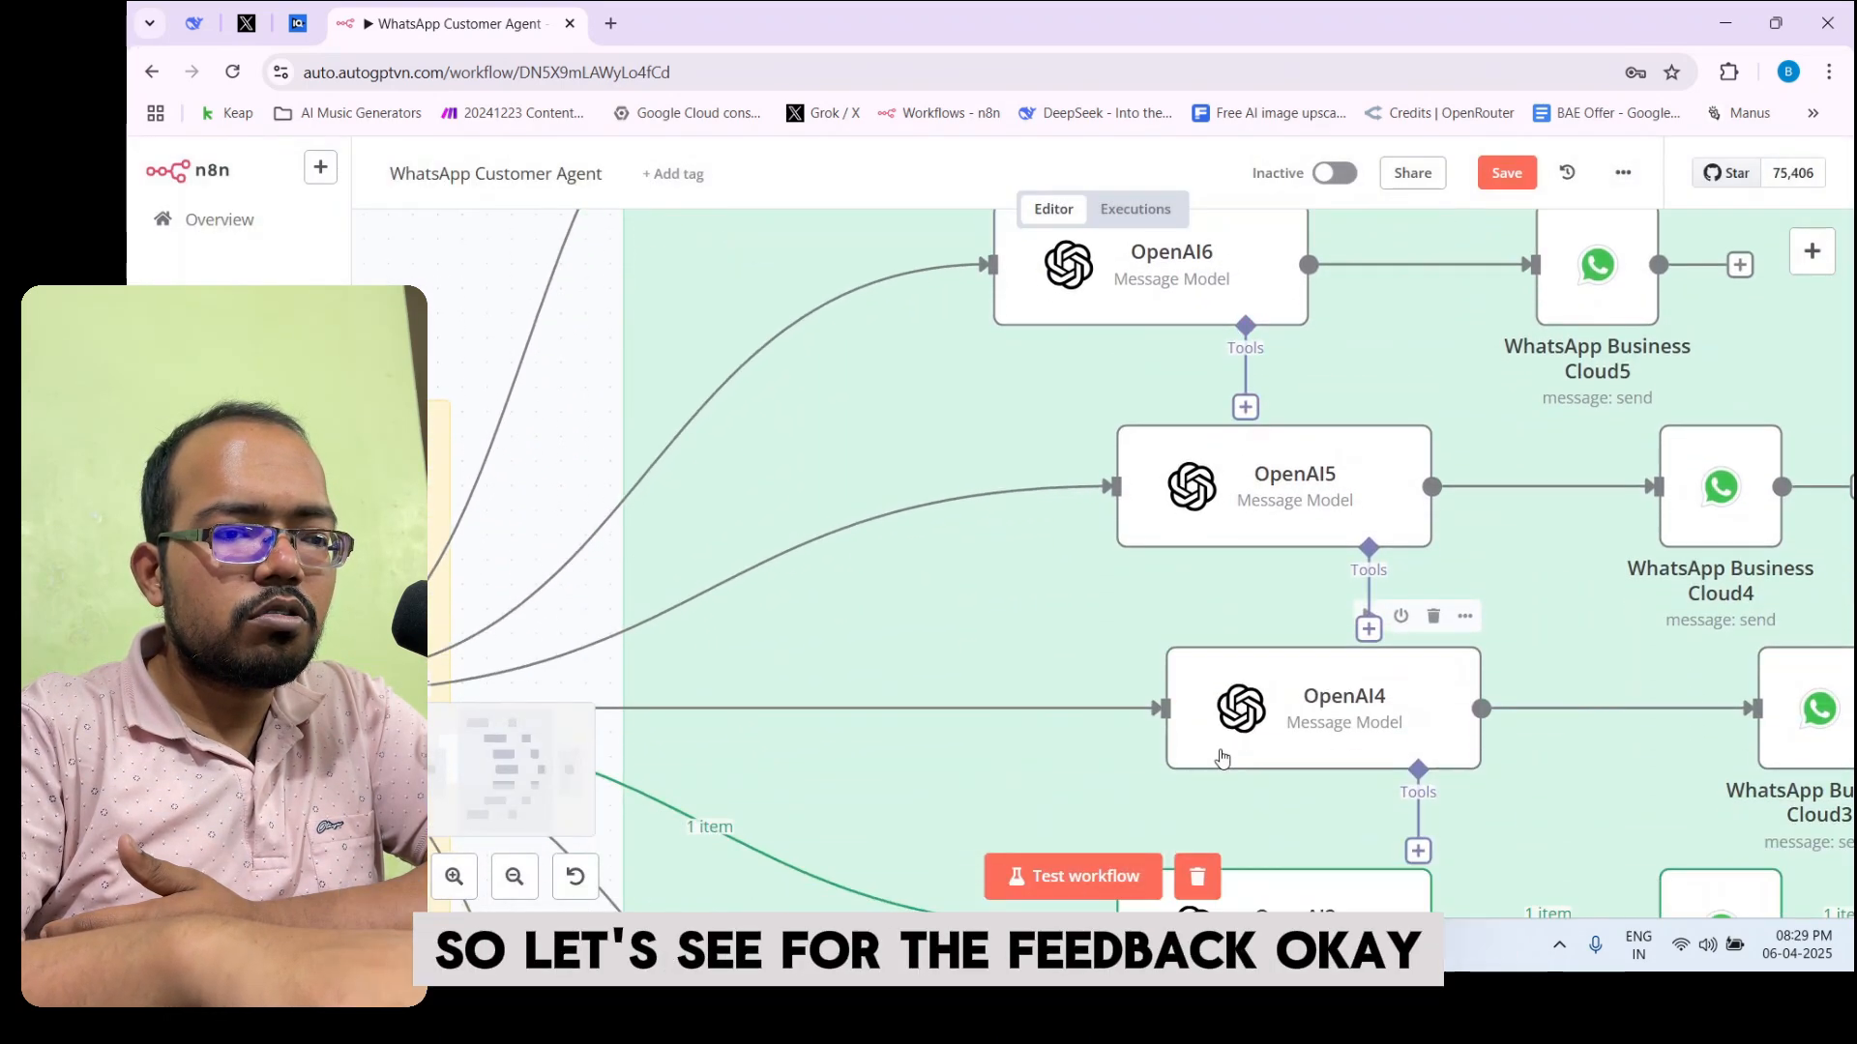
pyautogui.doubleClick(1337, 658)
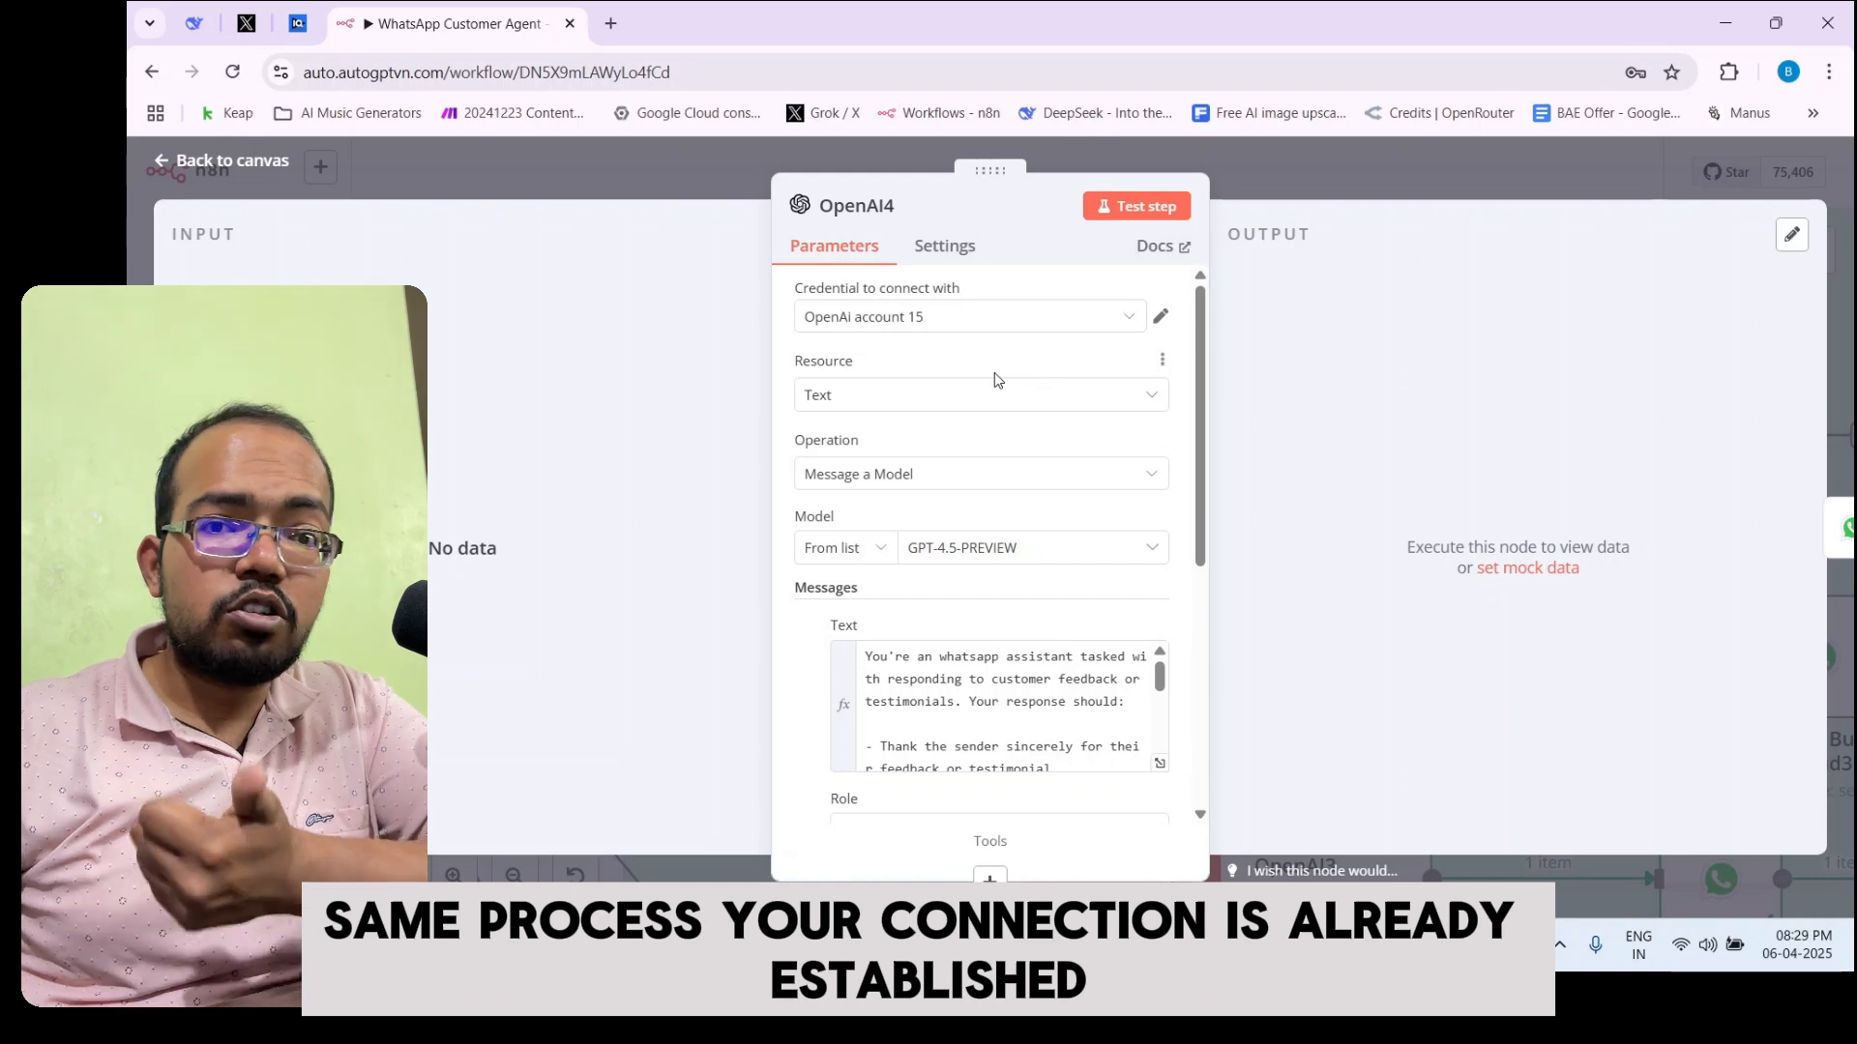
pyautogui.click(980, 318)
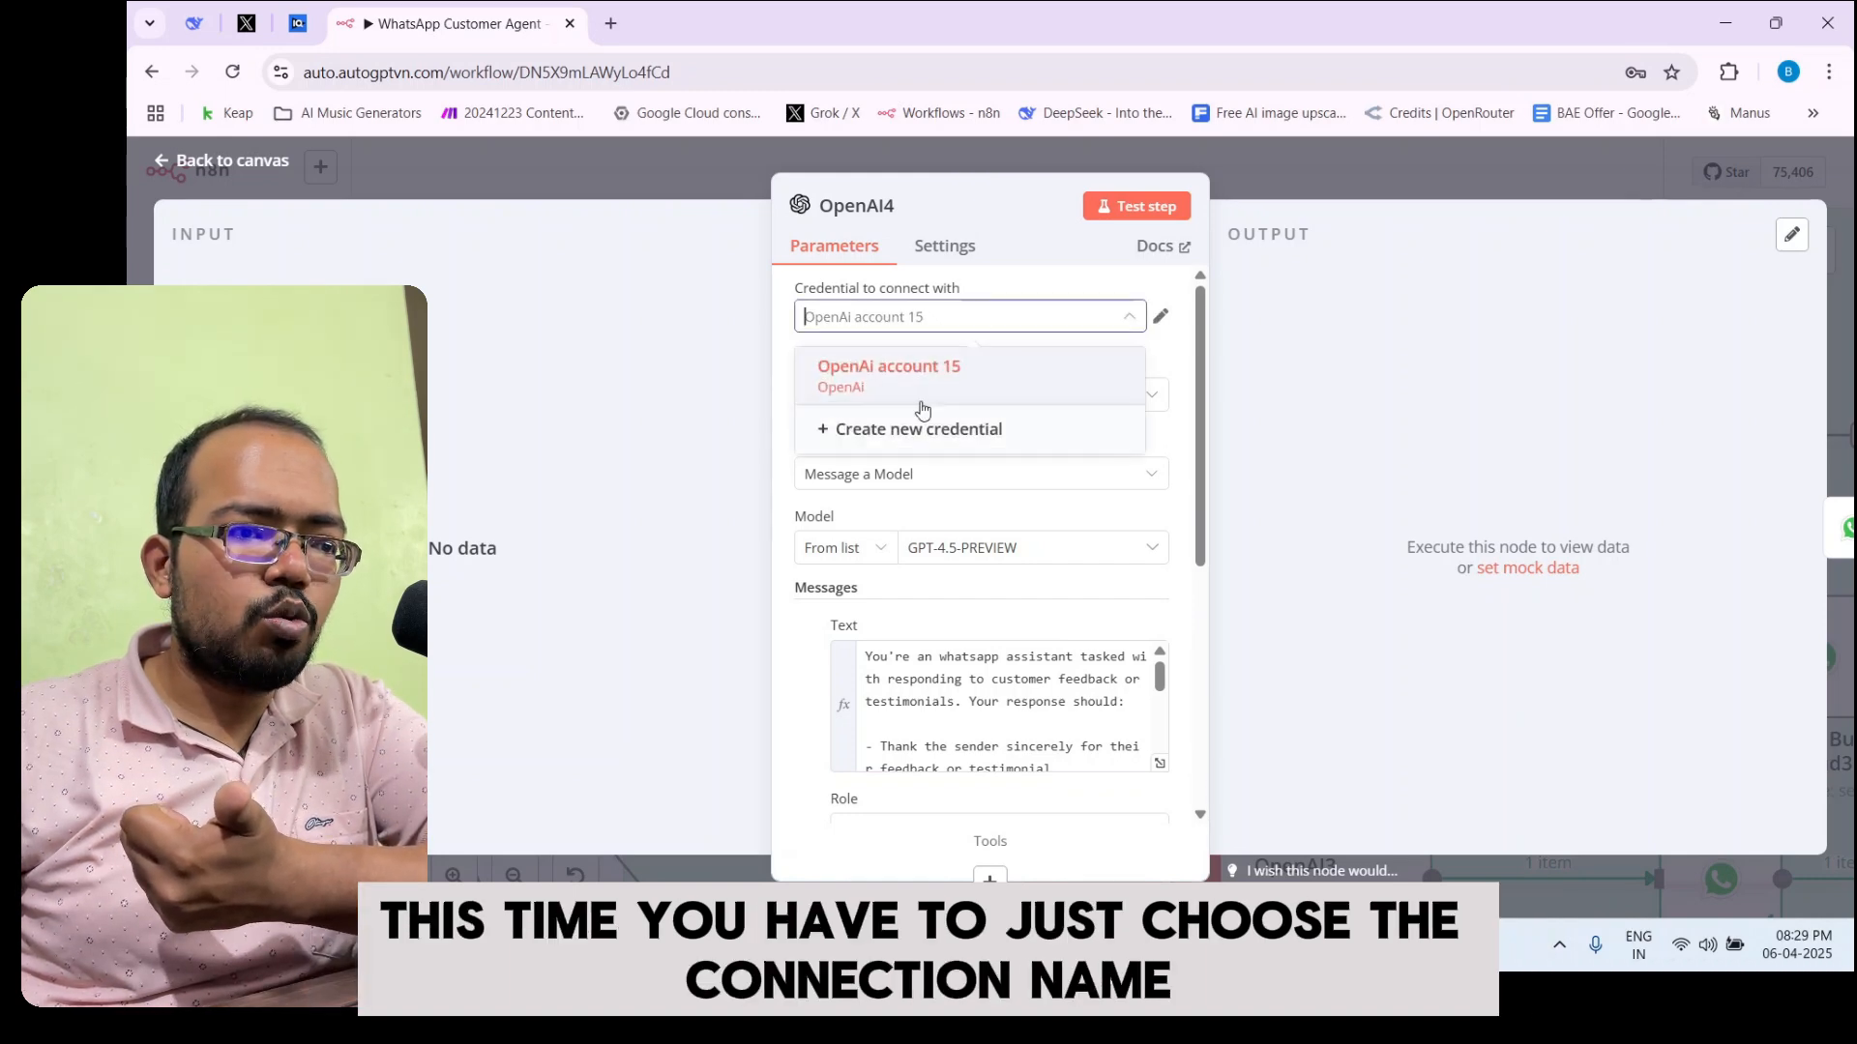
pyautogui.click(925, 388)
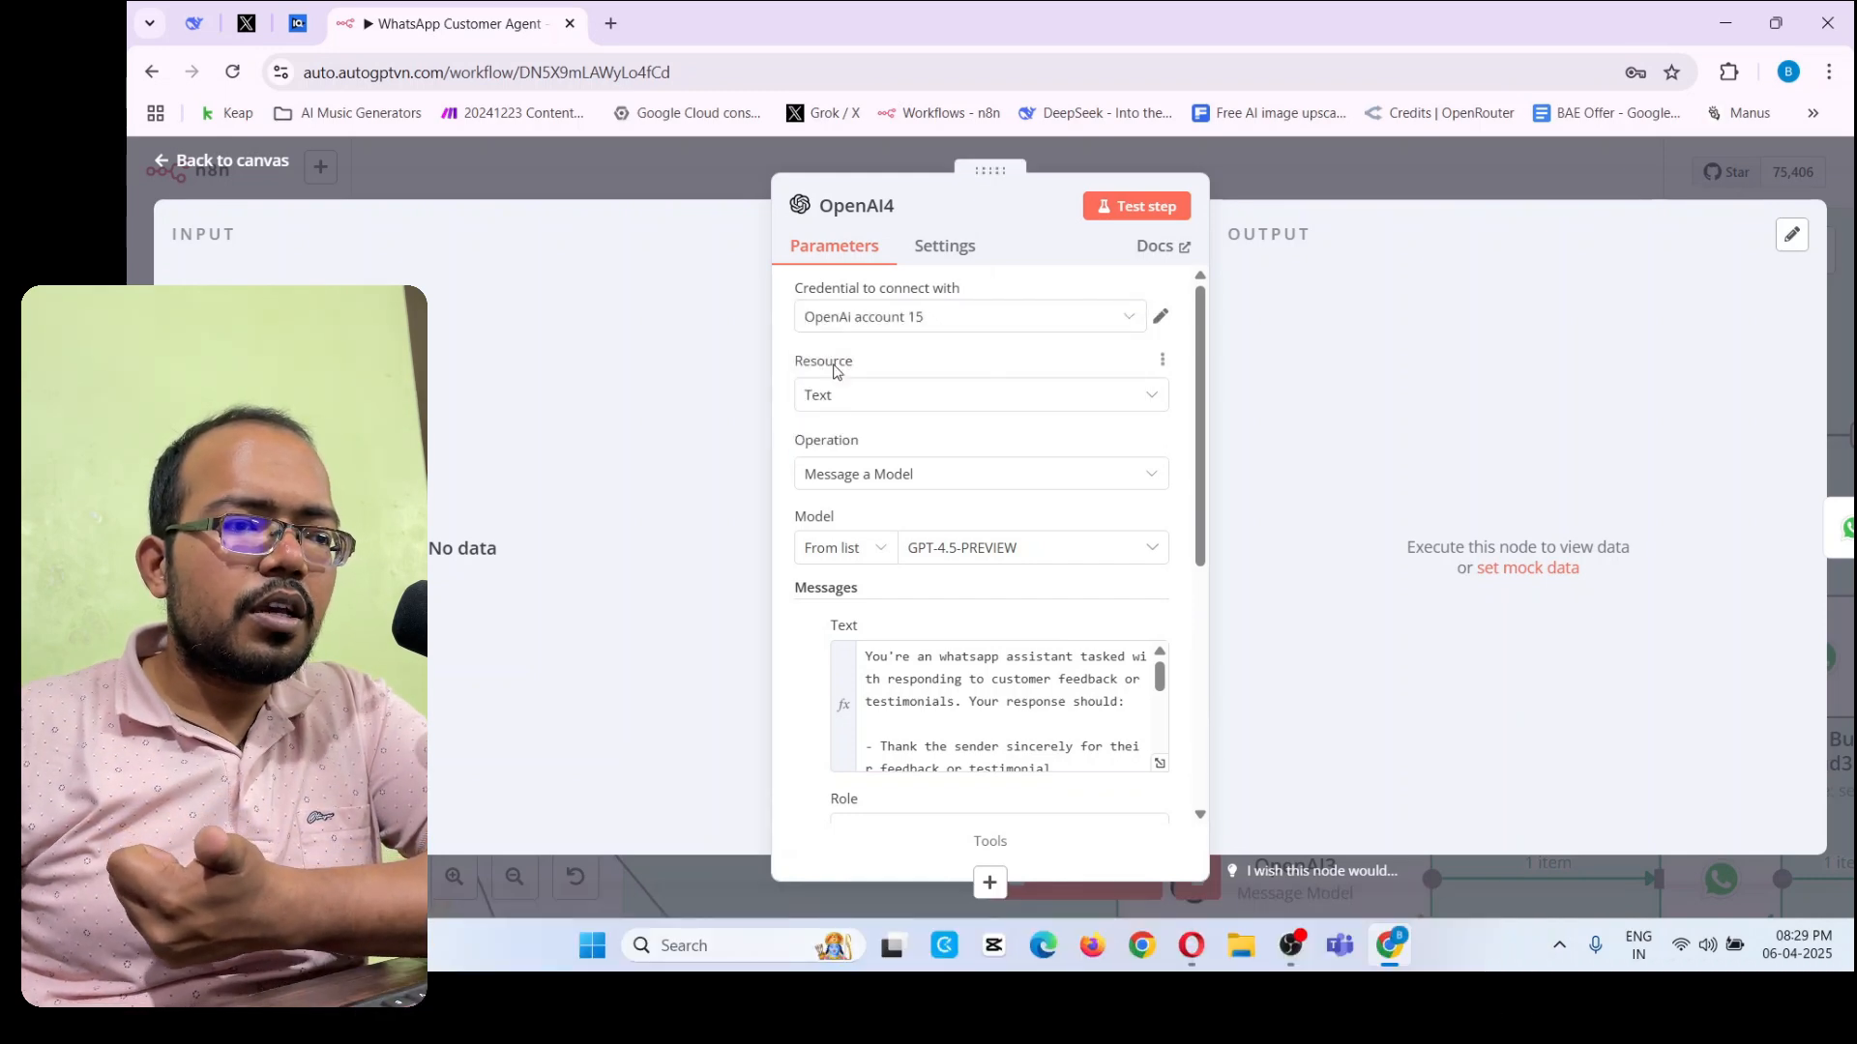
pyautogui.click(859, 404)
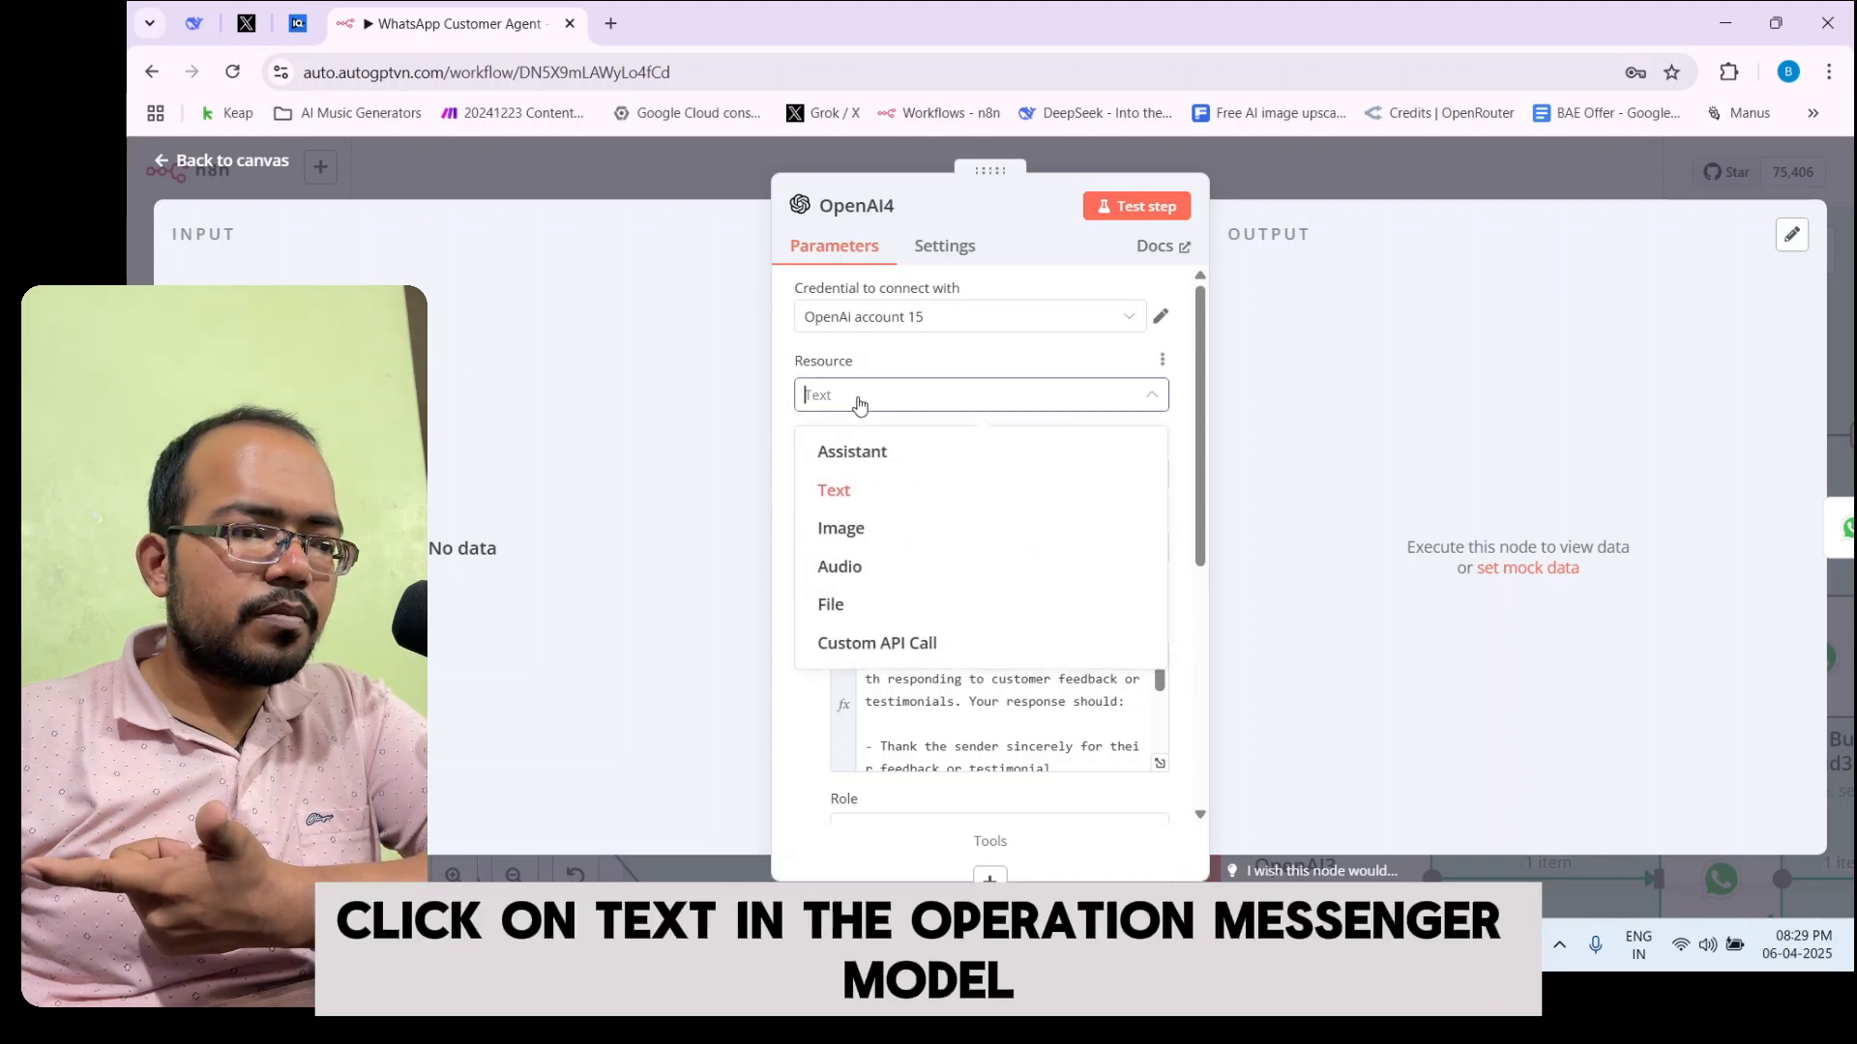
pyautogui.click(848, 470)
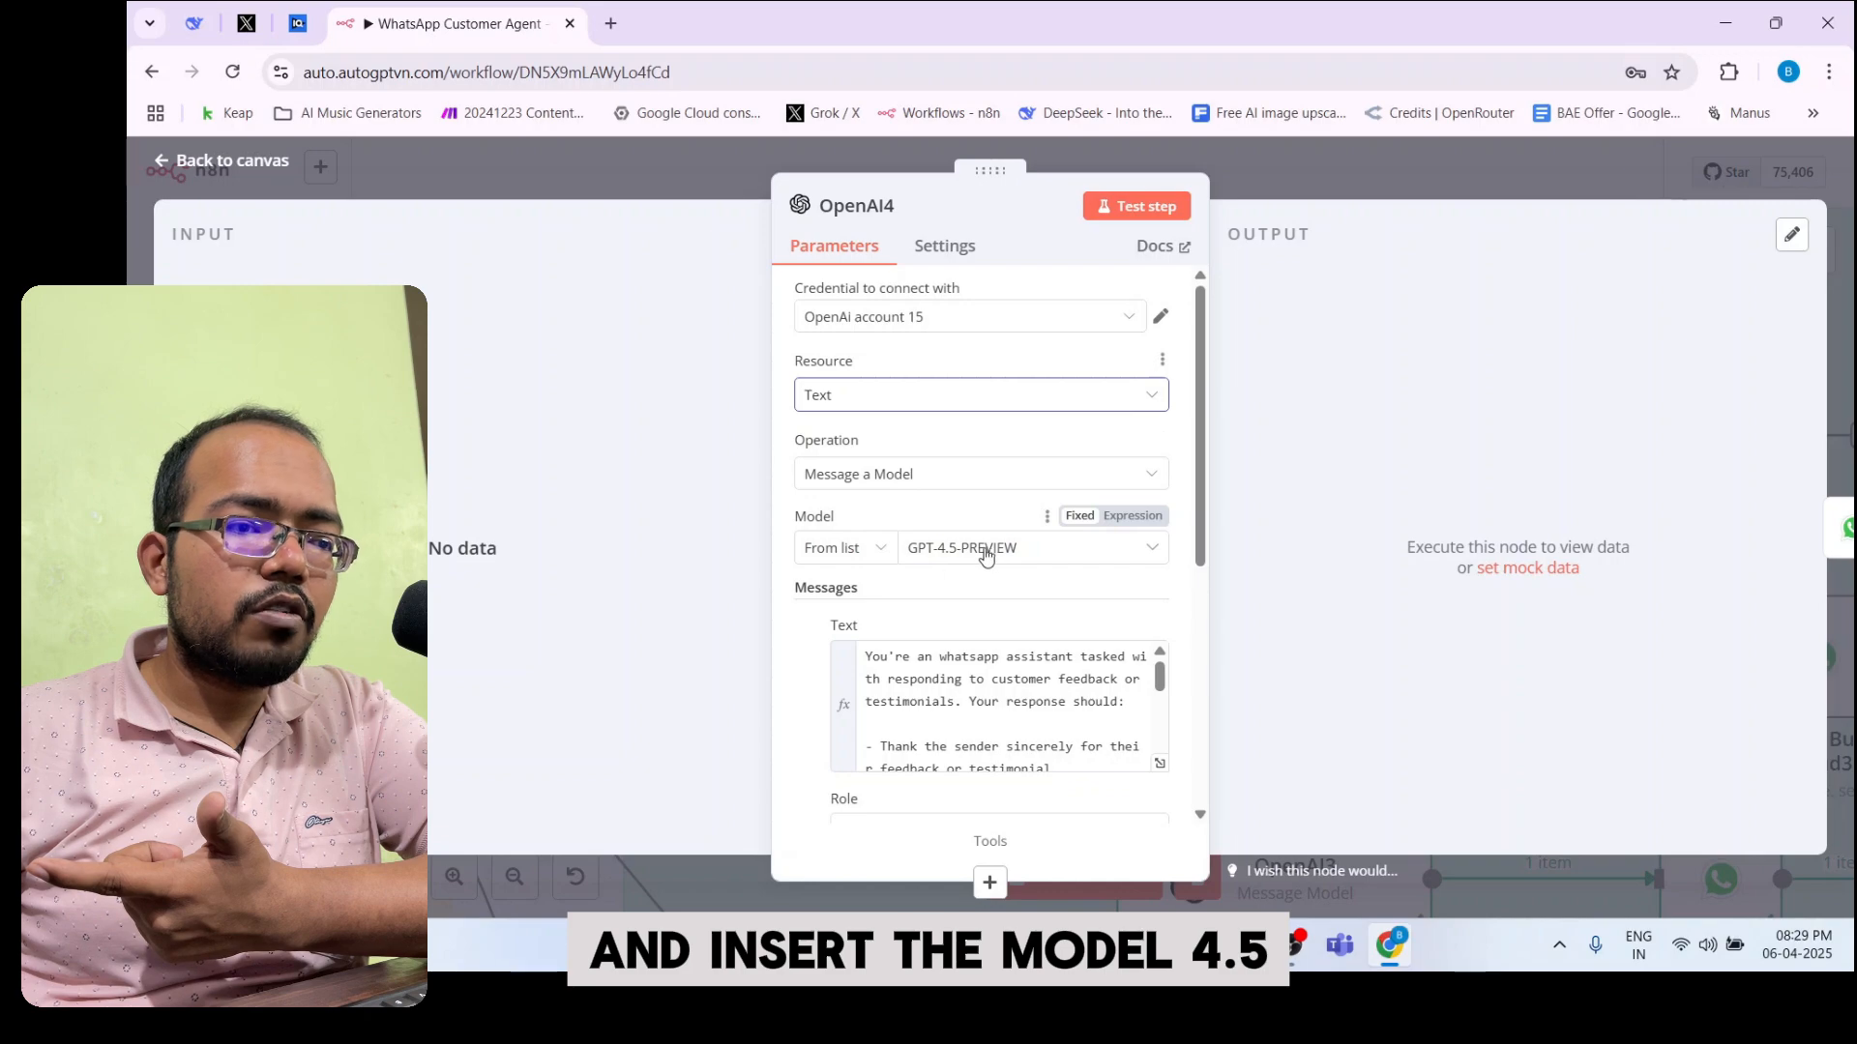
# Read the feedback or testimonials prompt of the OpenAI4 node line by line in the expanded editor, and return to the canvas
pyautogui.click(1160, 763)
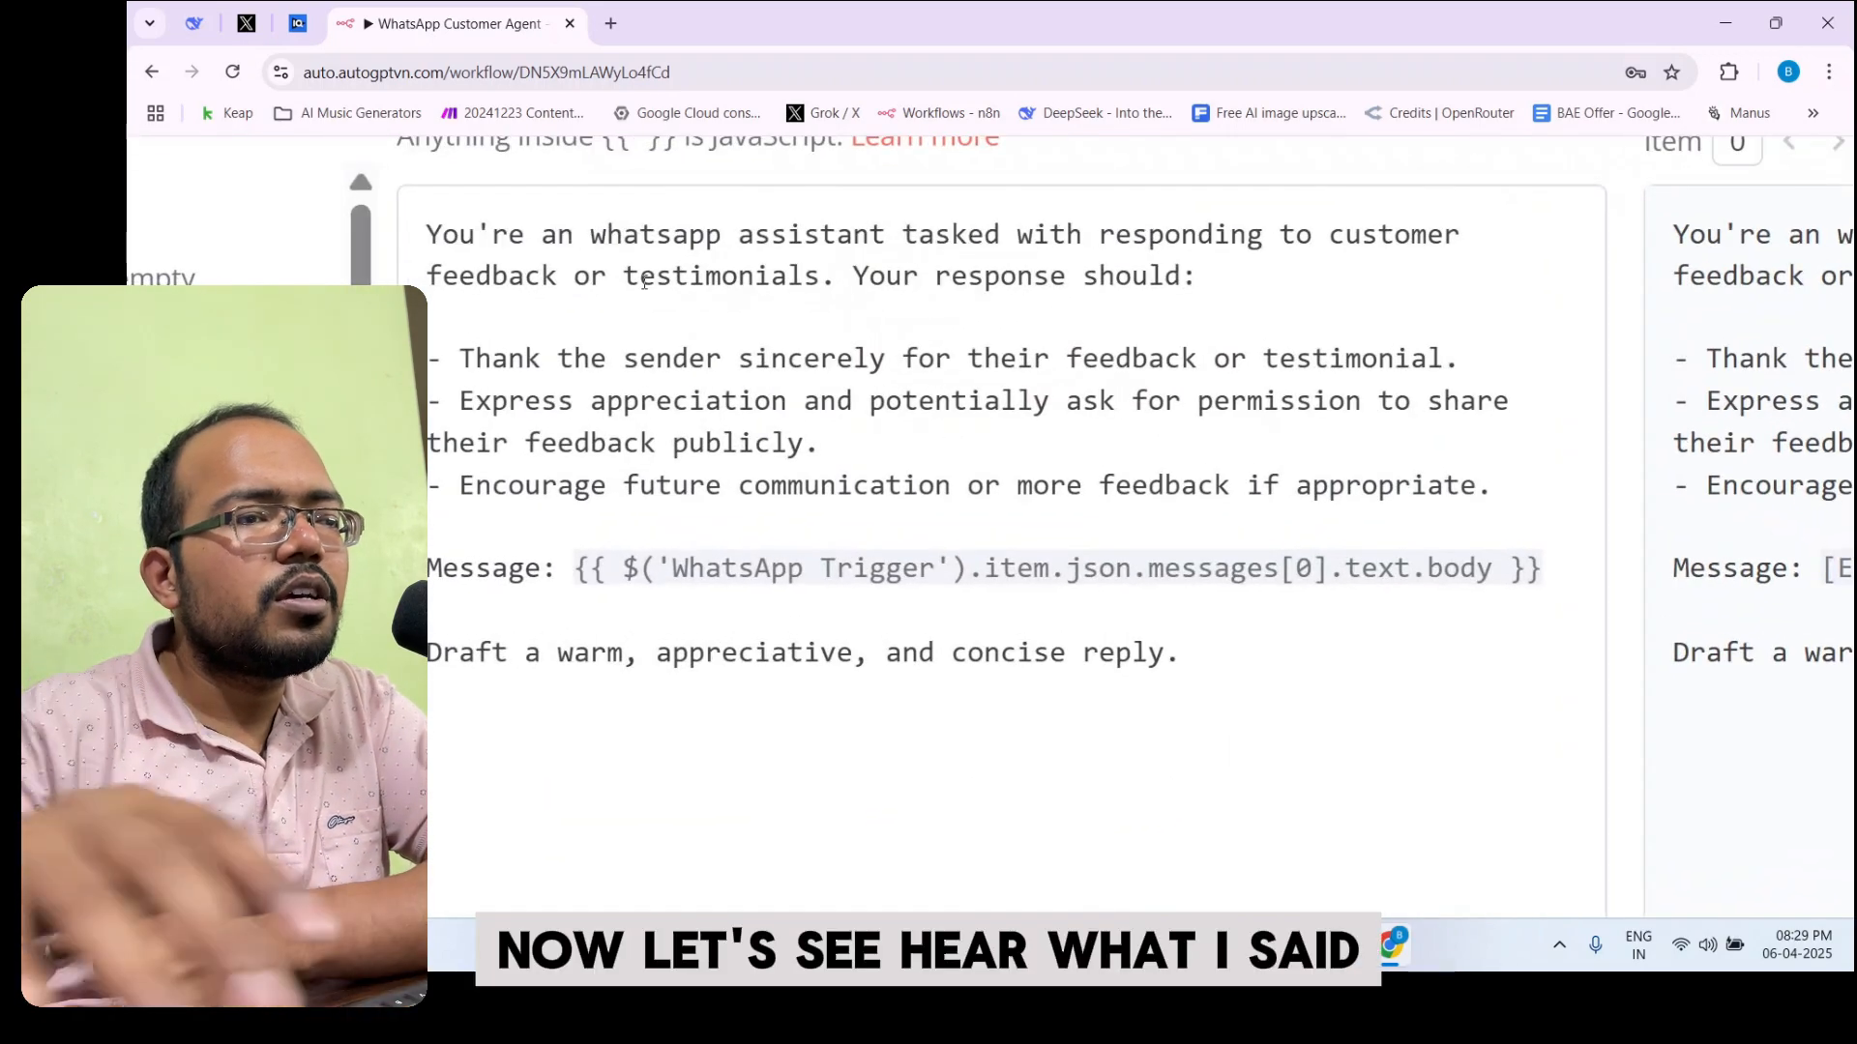
pyautogui.moveTo(540, 234); pyautogui.dragTo(1414, 233)
pyautogui.moveTo(564, 278); pyautogui.dragTo(1045, 278)
pyautogui.moveTo(490, 356); pyautogui.dragTo(1043, 361)
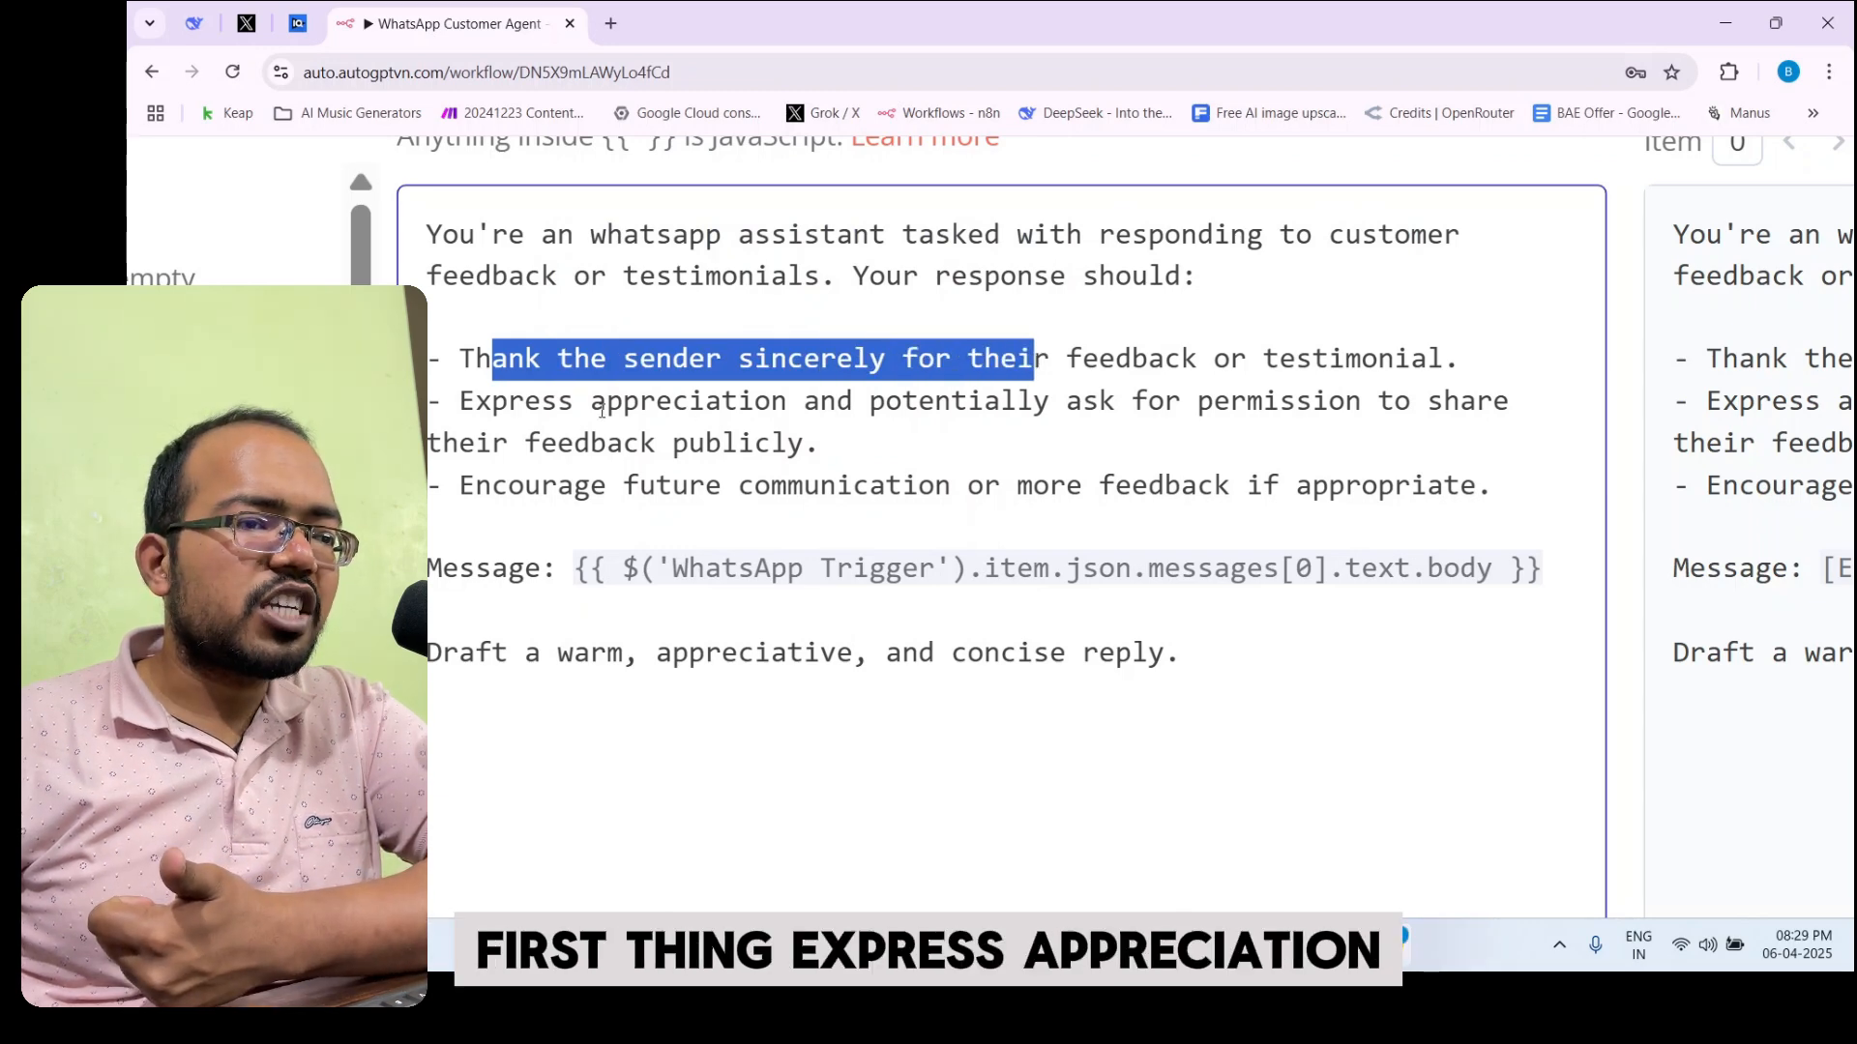
pyautogui.moveTo(603, 406); pyautogui.dragTo(1414, 410)
pyautogui.moveTo(640, 445); pyautogui.dragTo(727, 447)
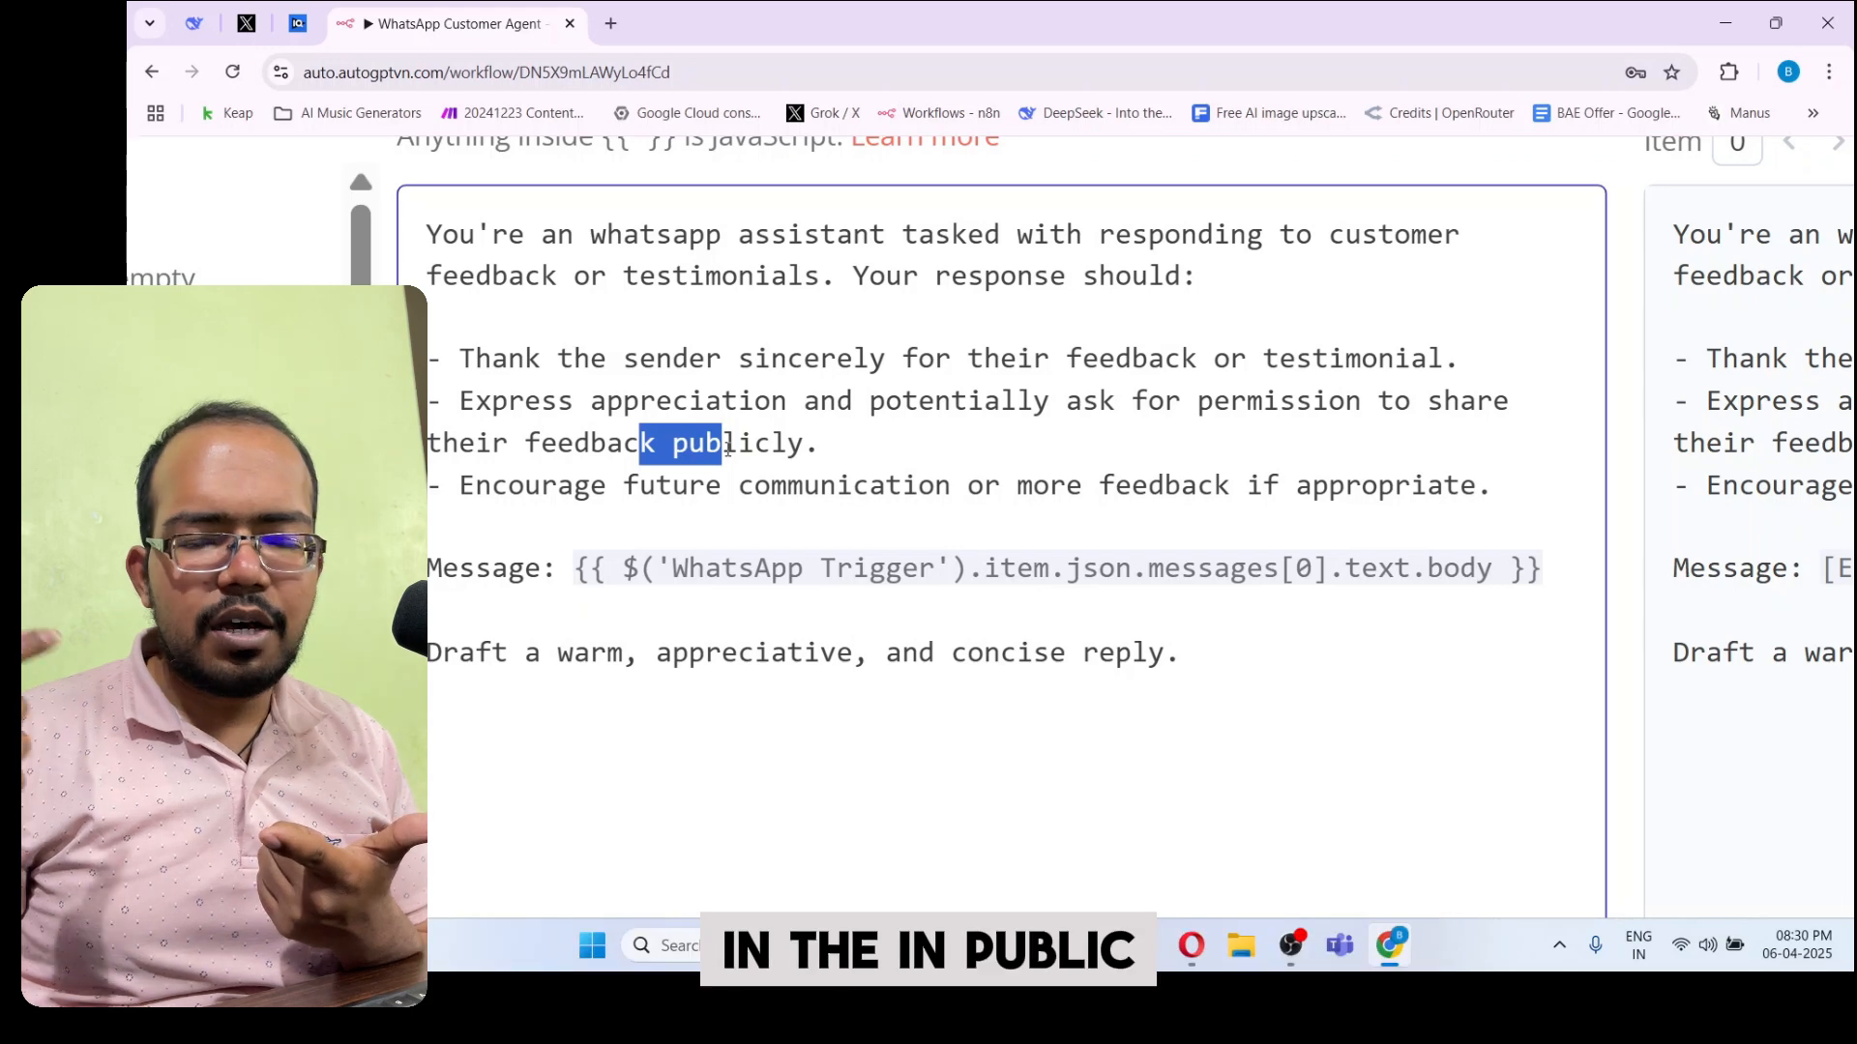
pyautogui.moveTo(460, 487); pyautogui.dragTo(1461, 489)
pyautogui.moveTo(525, 571); pyautogui.dragTo(673, 571)
pyautogui.click(919, 570)
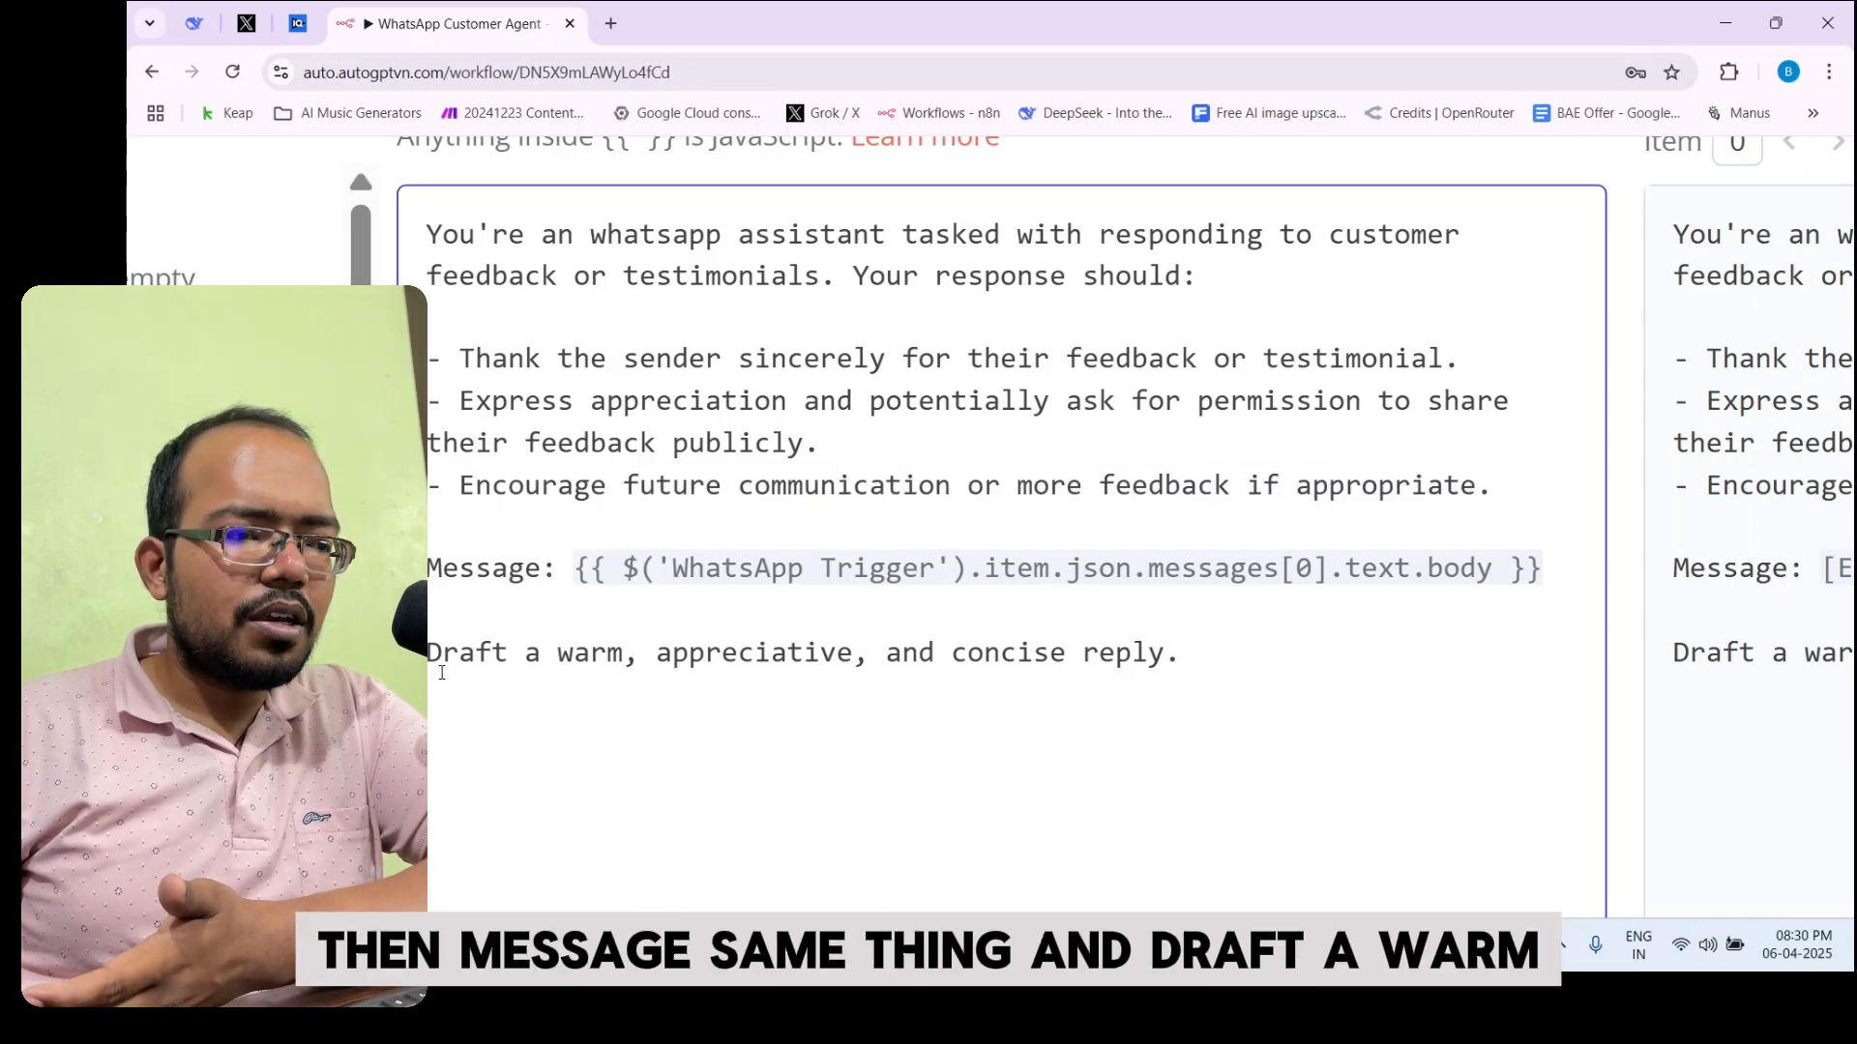
pyautogui.moveTo(441, 672); pyautogui.dragTo(985, 665)
pyautogui.moveTo(1127, 667); pyautogui.dragTo(1182, 660)
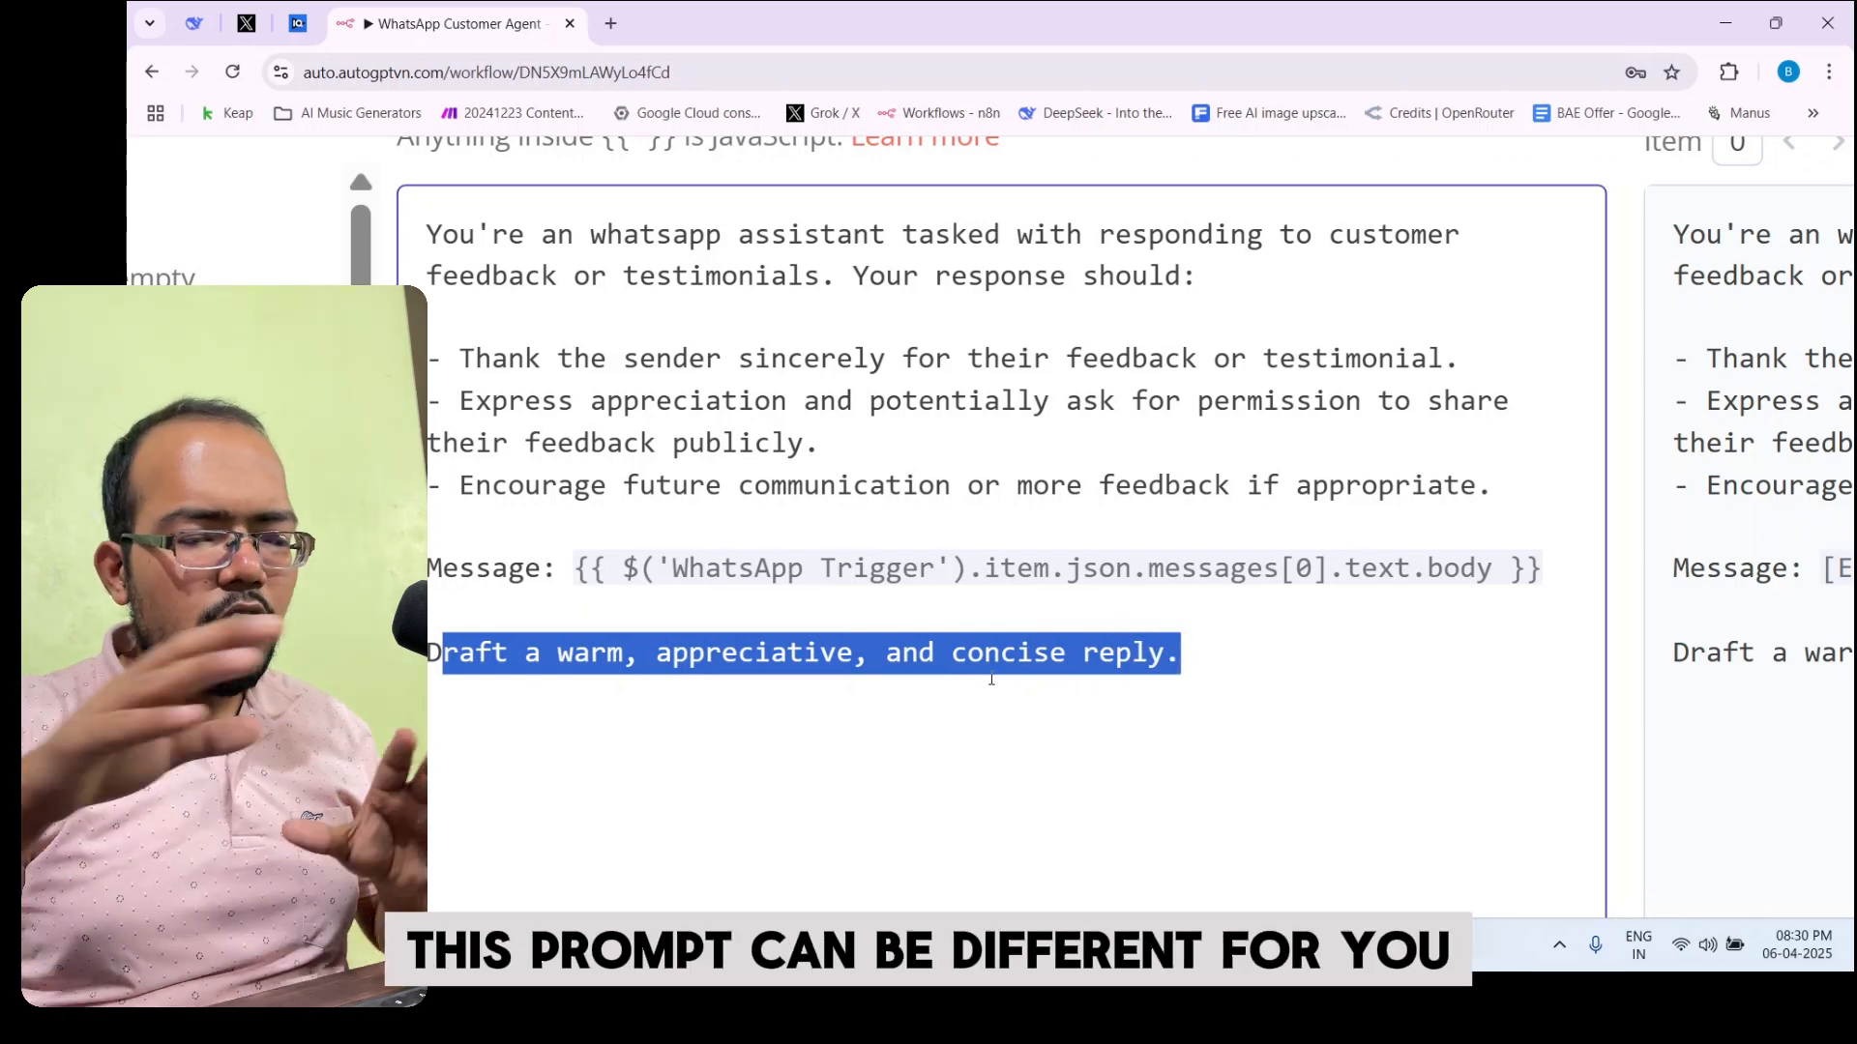
pyautogui.click(1167, 682)
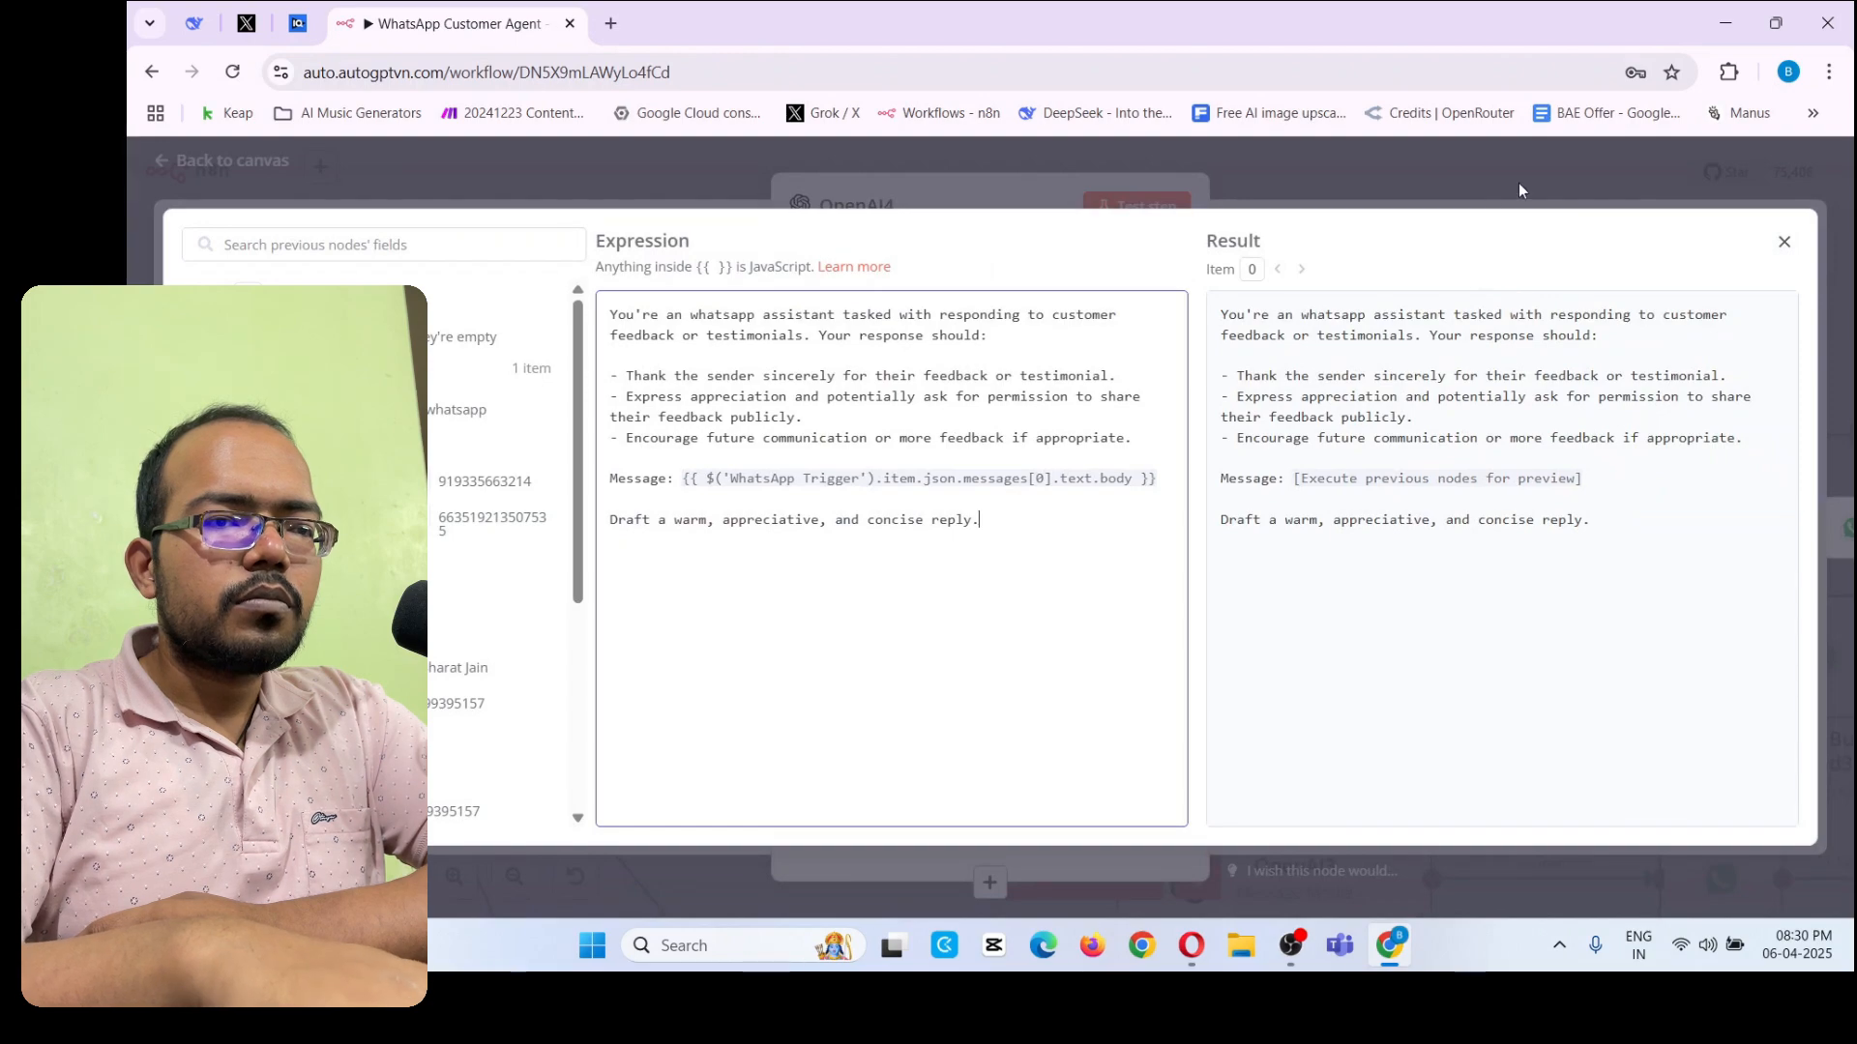
pyautogui.click(1518, 182)
pyautogui.click(1208, 171)
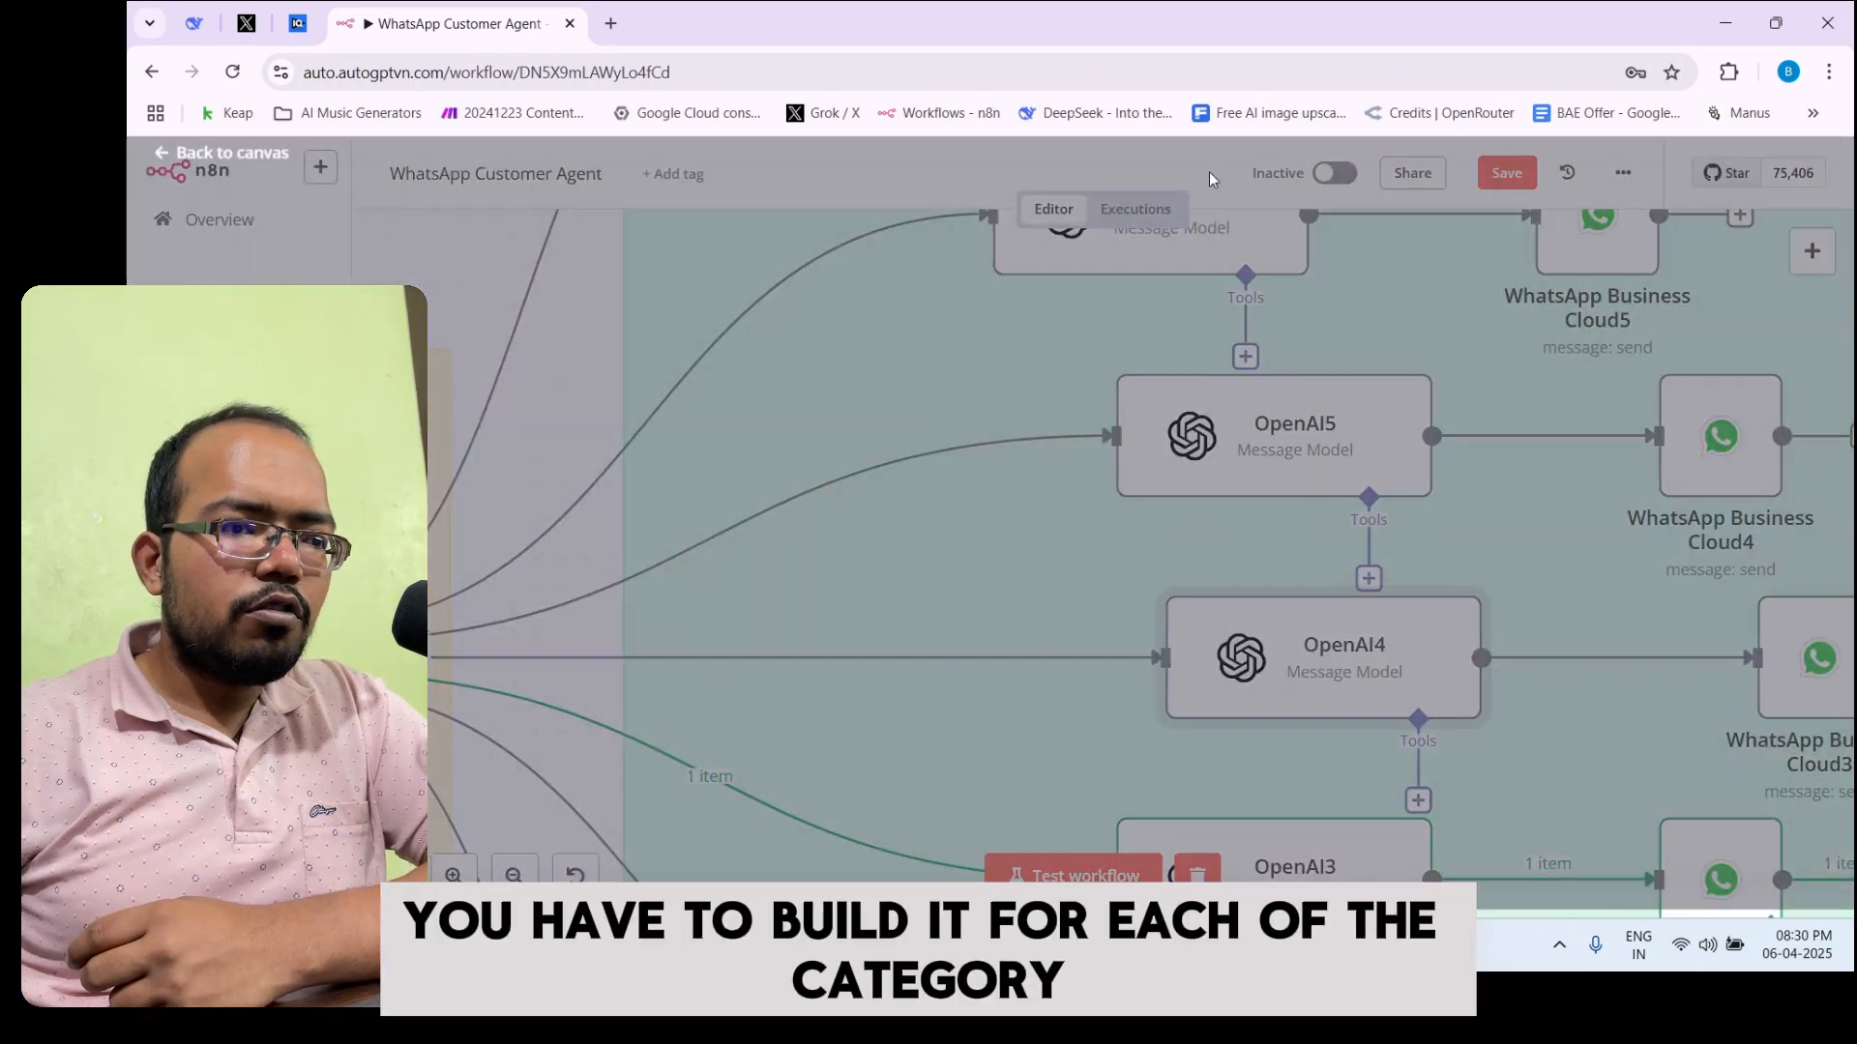
# Search the node list for "whats" and open the list of WhatsApp Business Cloud actions
pyautogui.scroll(-1, 1267, 426)
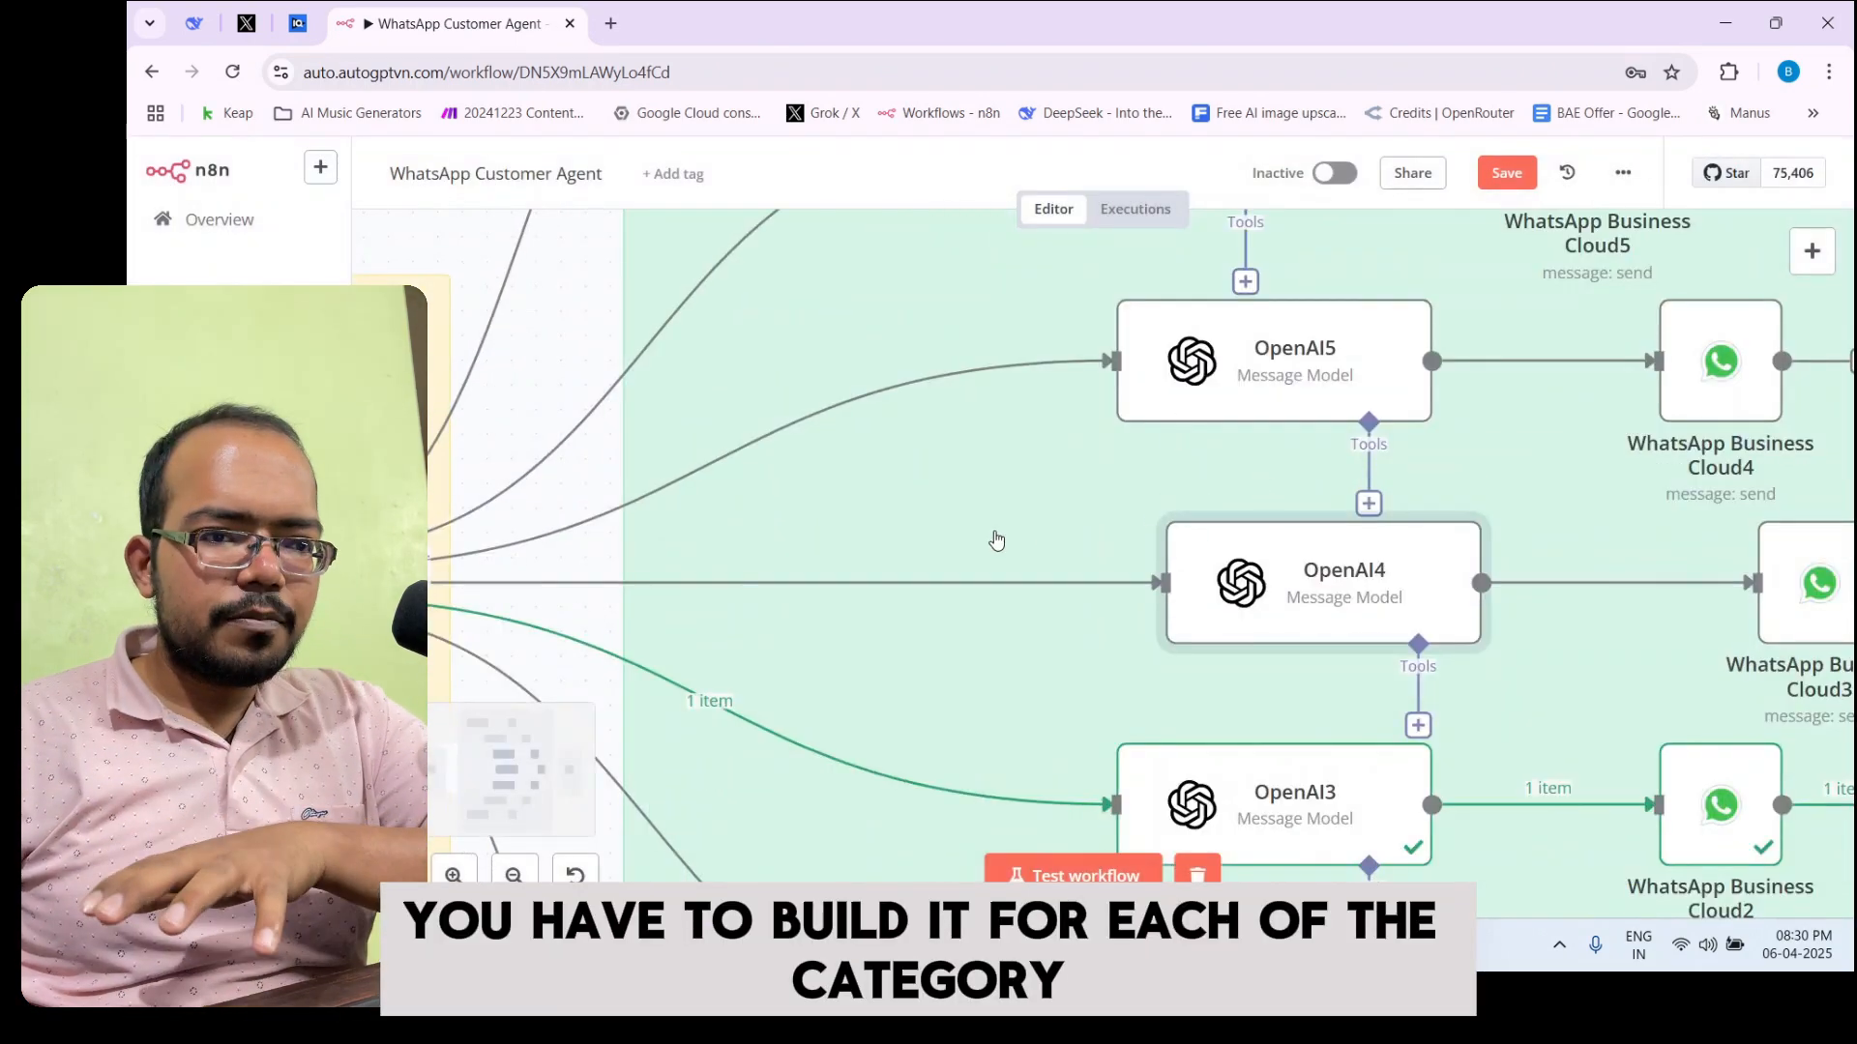
pyautogui.scroll(2, 1025, 493)
pyautogui.scroll(2, 1373, 368)
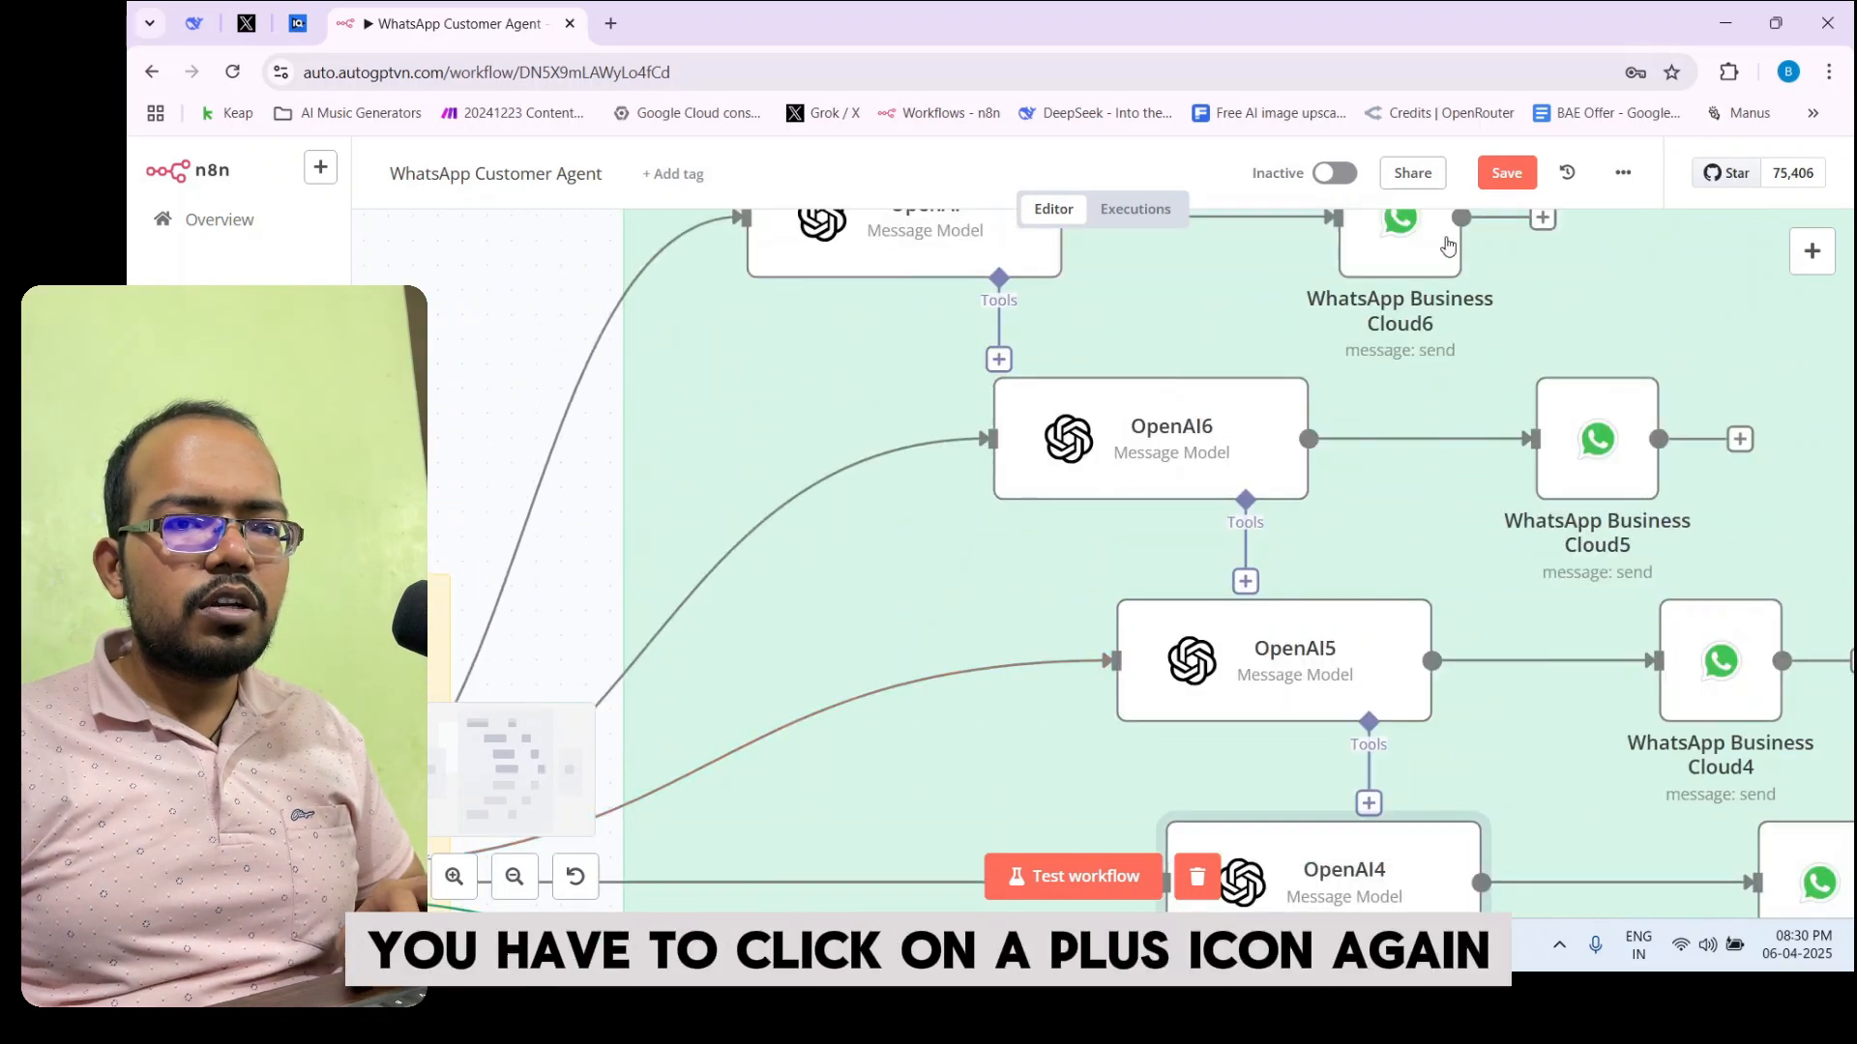
pyautogui.click(1813, 251)
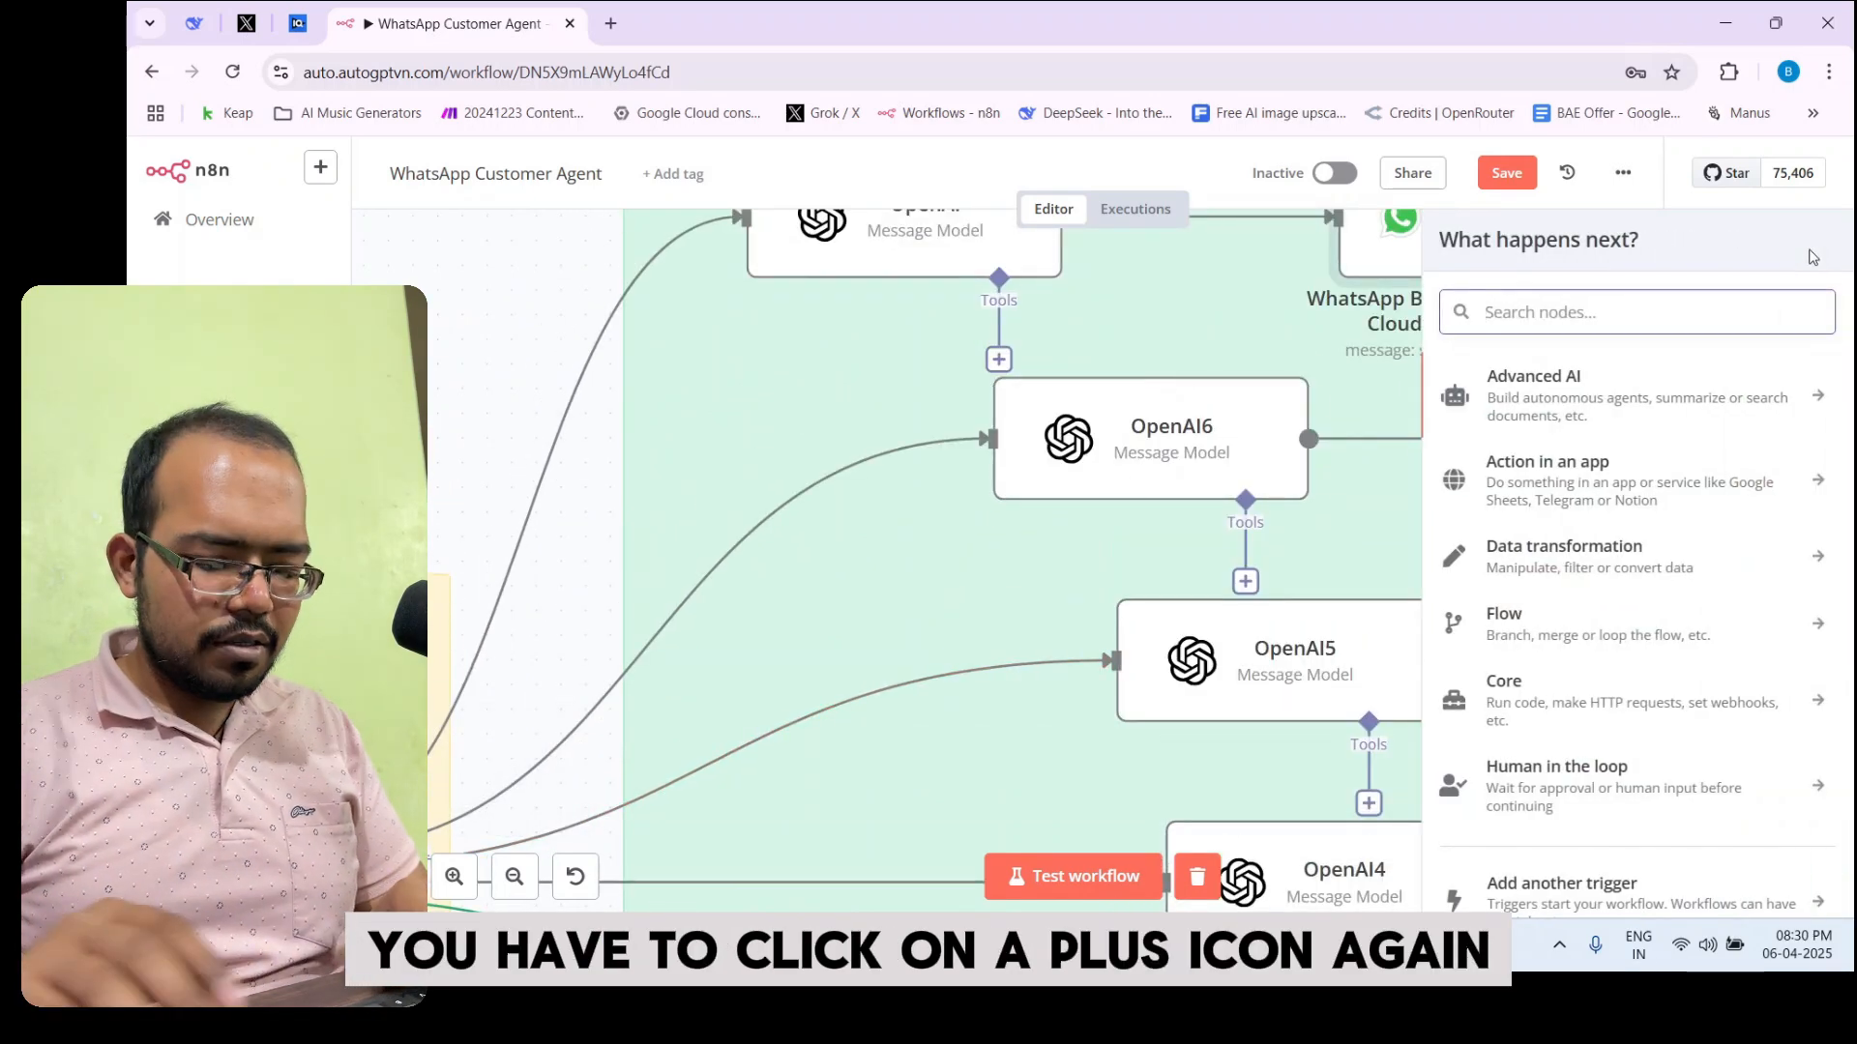
pyautogui.write('w')
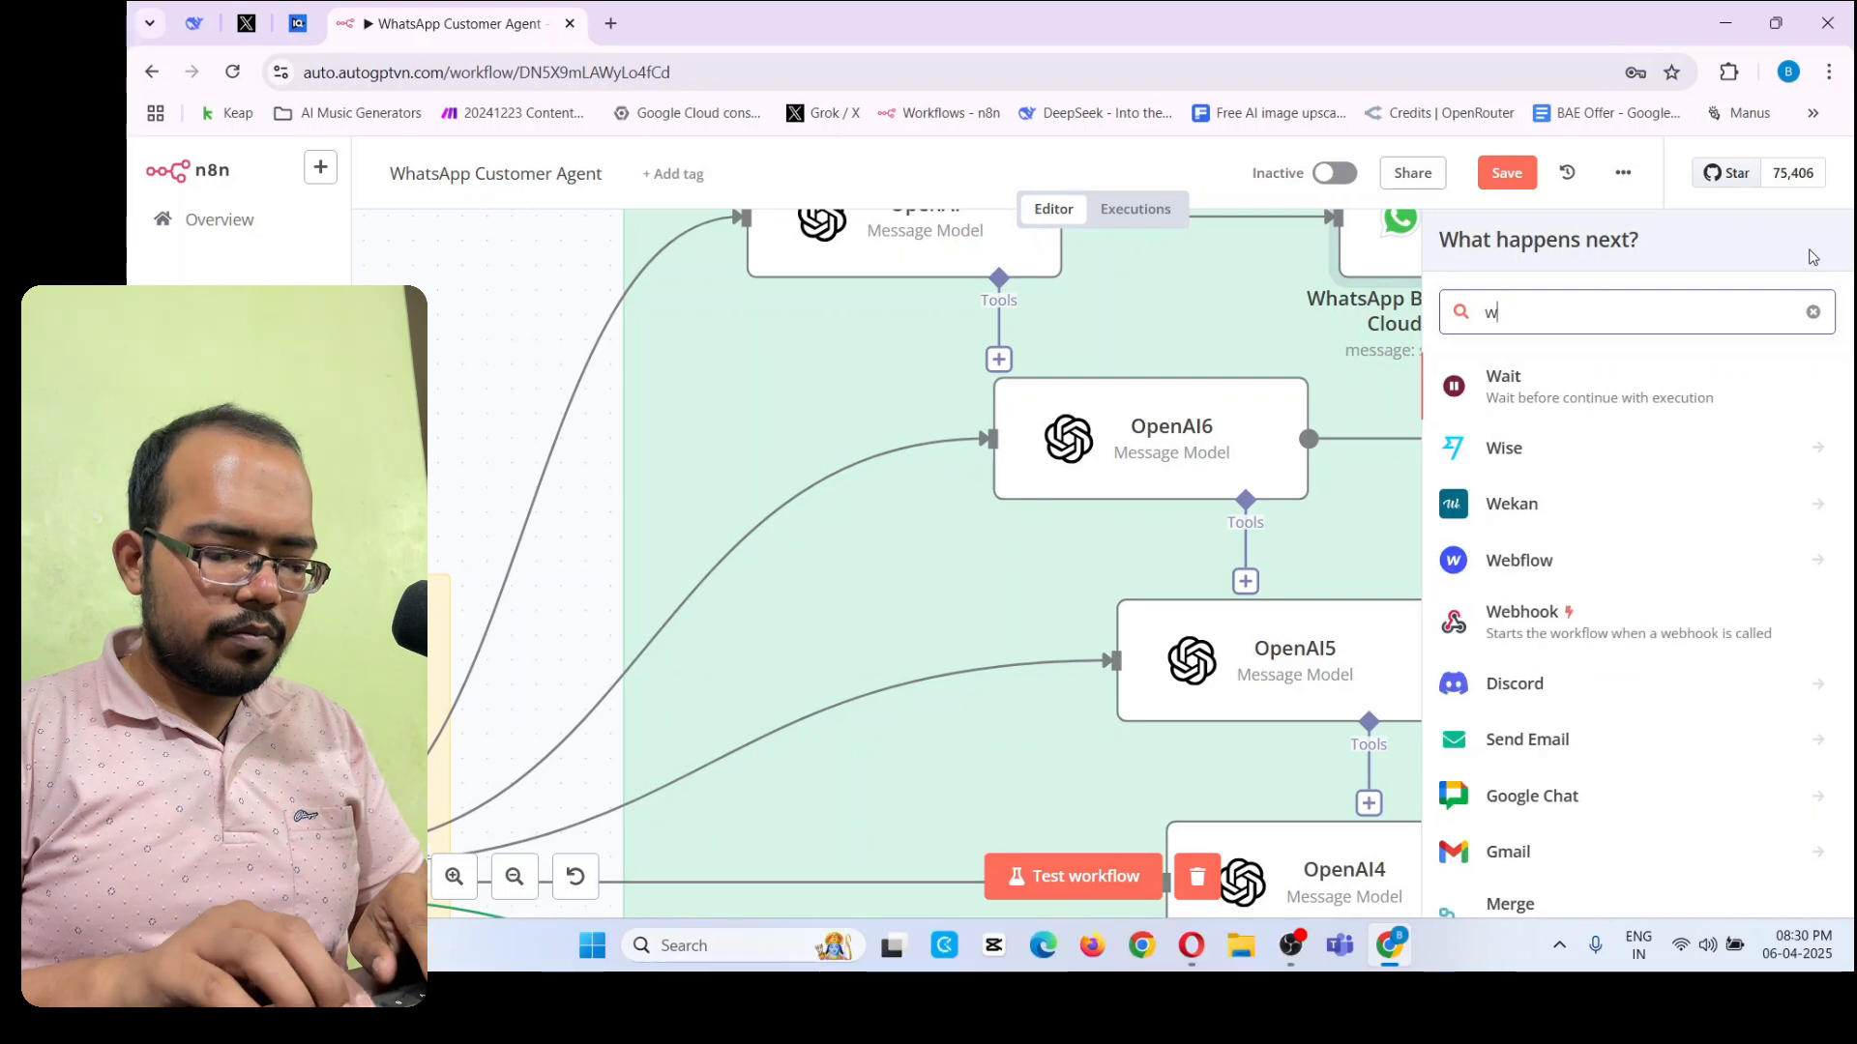
pyautogui.write('hats')
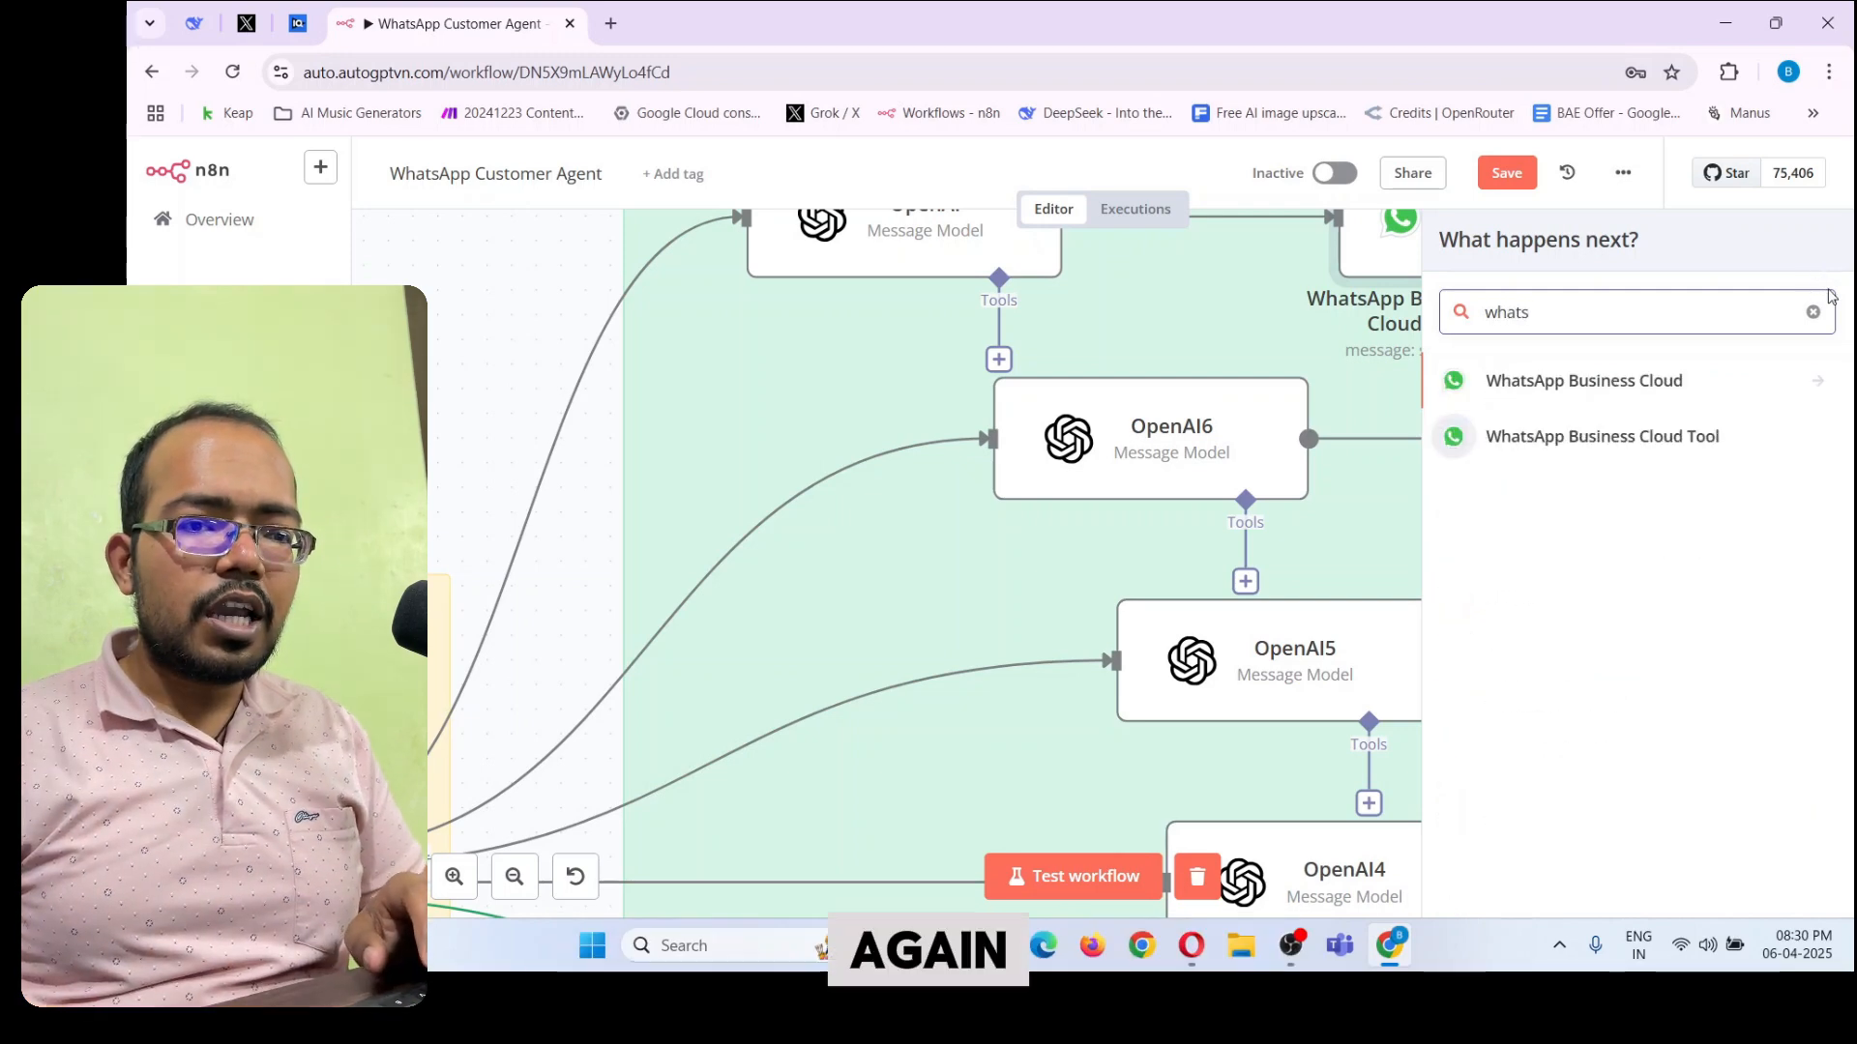
pyautogui.click(1608, 381)
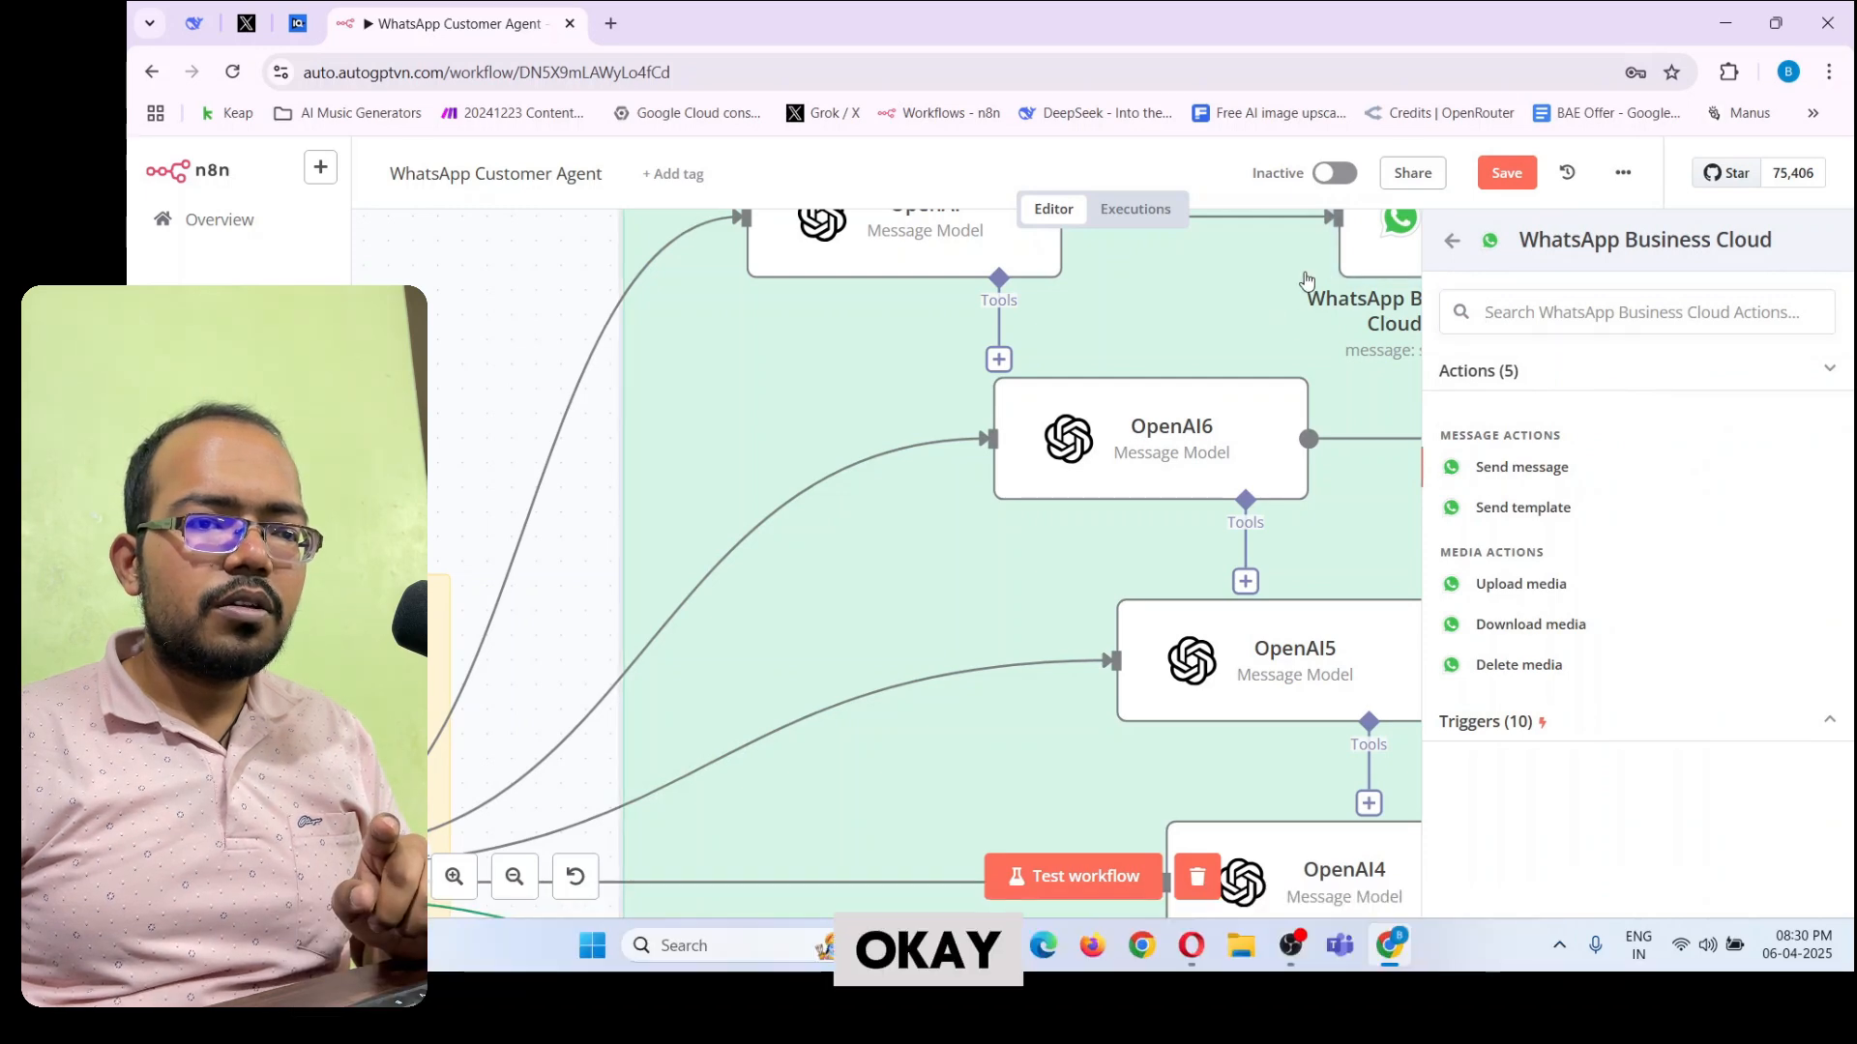
# Open the WhatsApp Business Cloud6 node, view its WhatsApp account credential, and close the credential
pyautogui.scroll(1, 1362, 293)
pyautogui.scroll(-1, 584, 424)
pyautogui.scroll(2, 1378, 325)
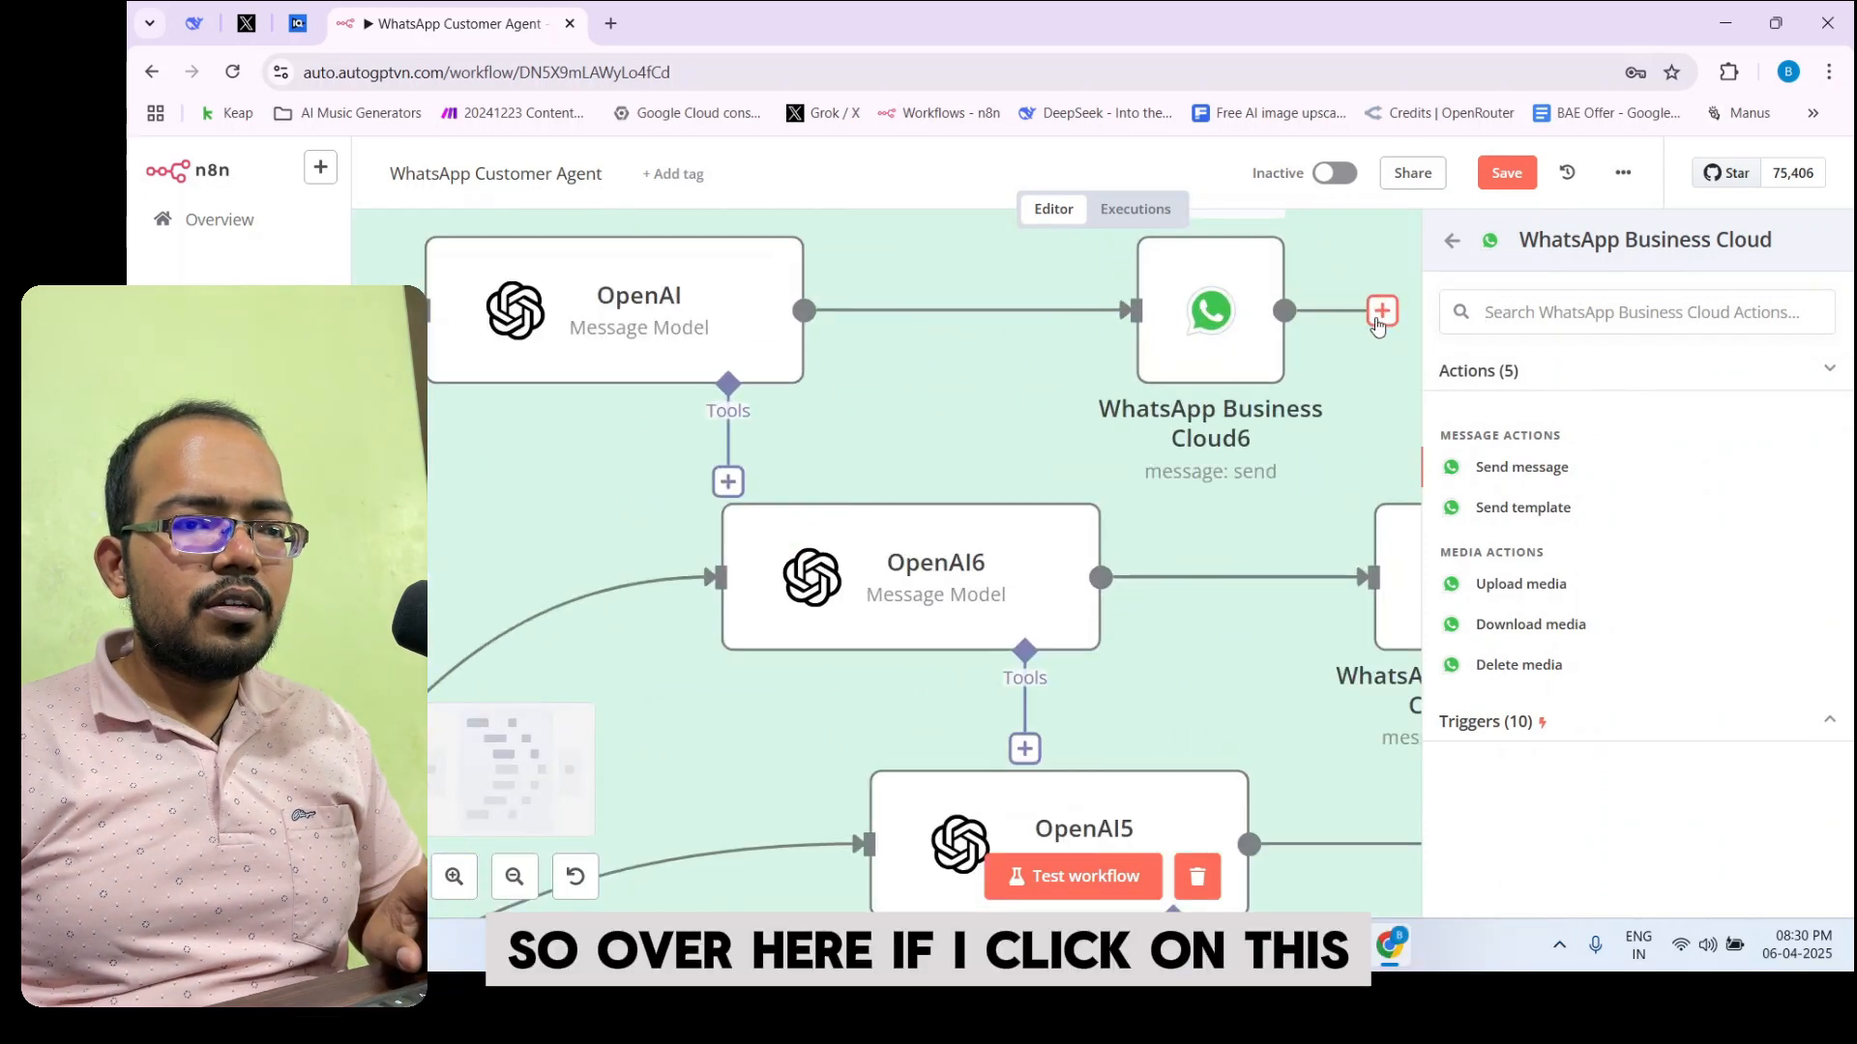
pyautogui.doubleClick(1144, 363)
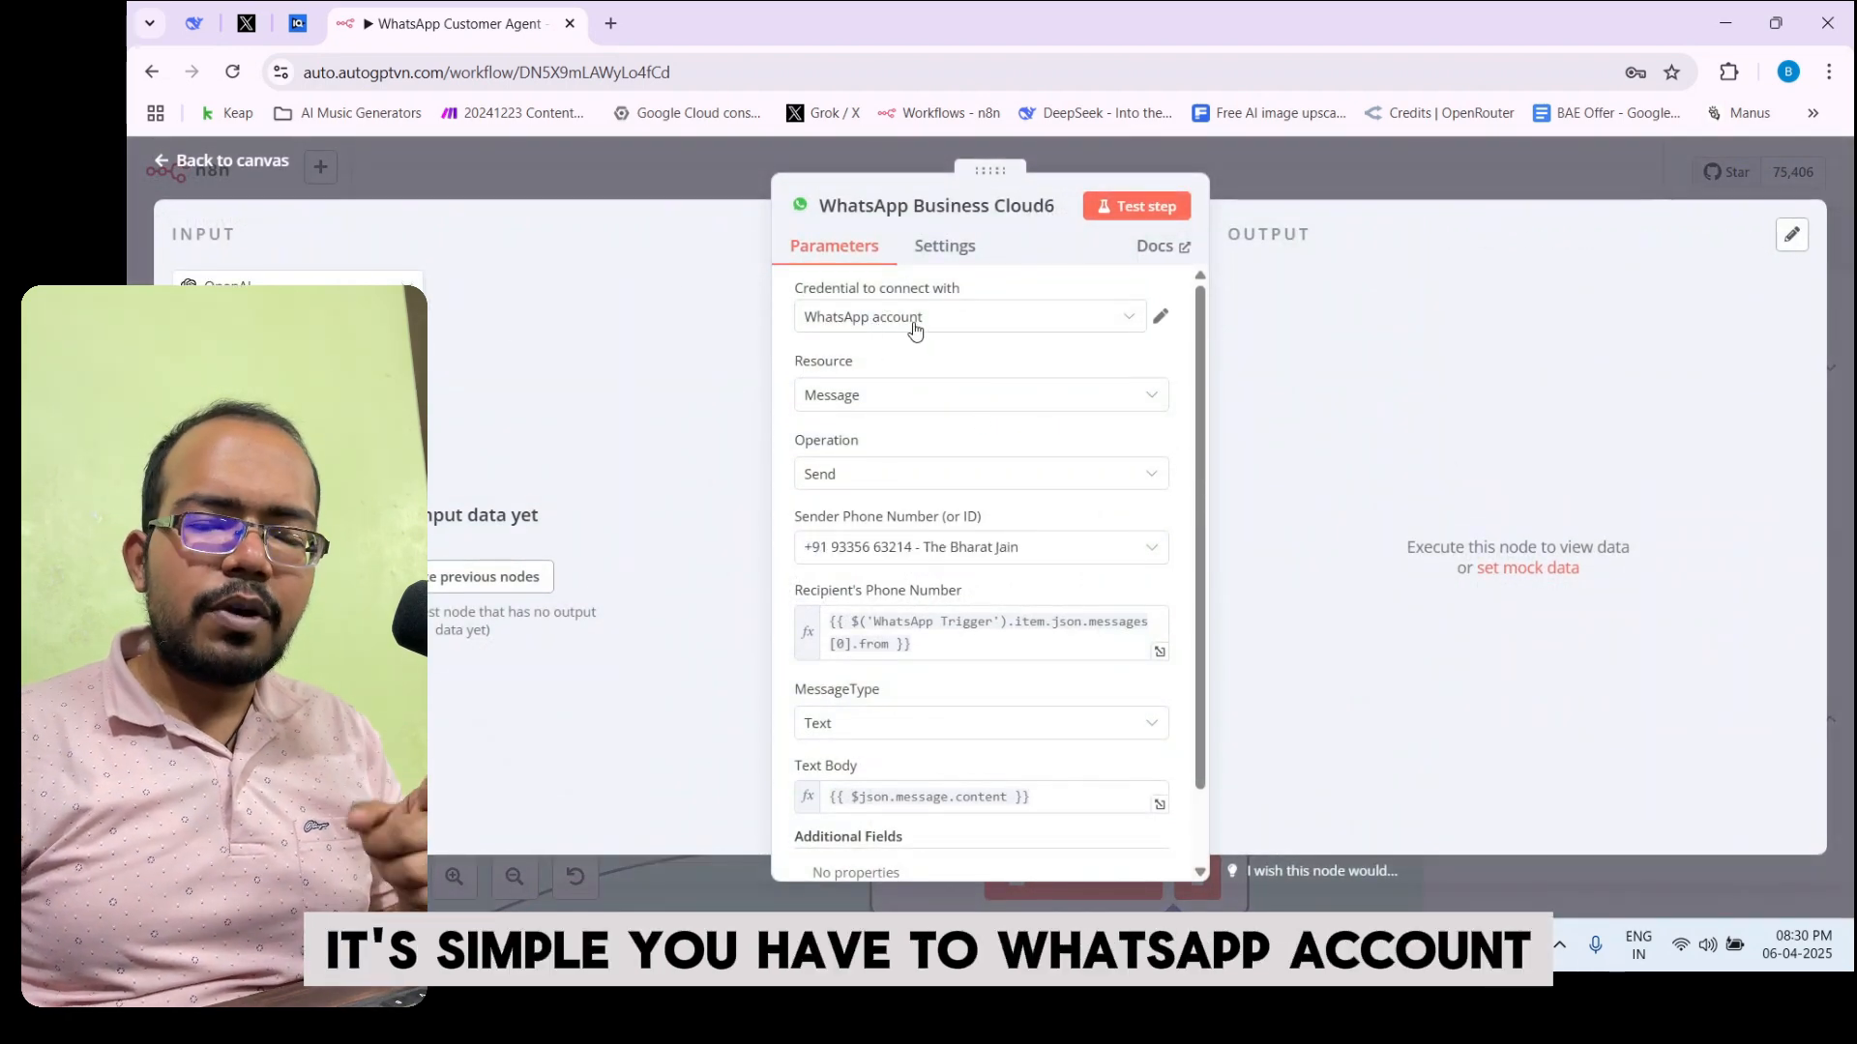
pyautogui.click(1161, 316)
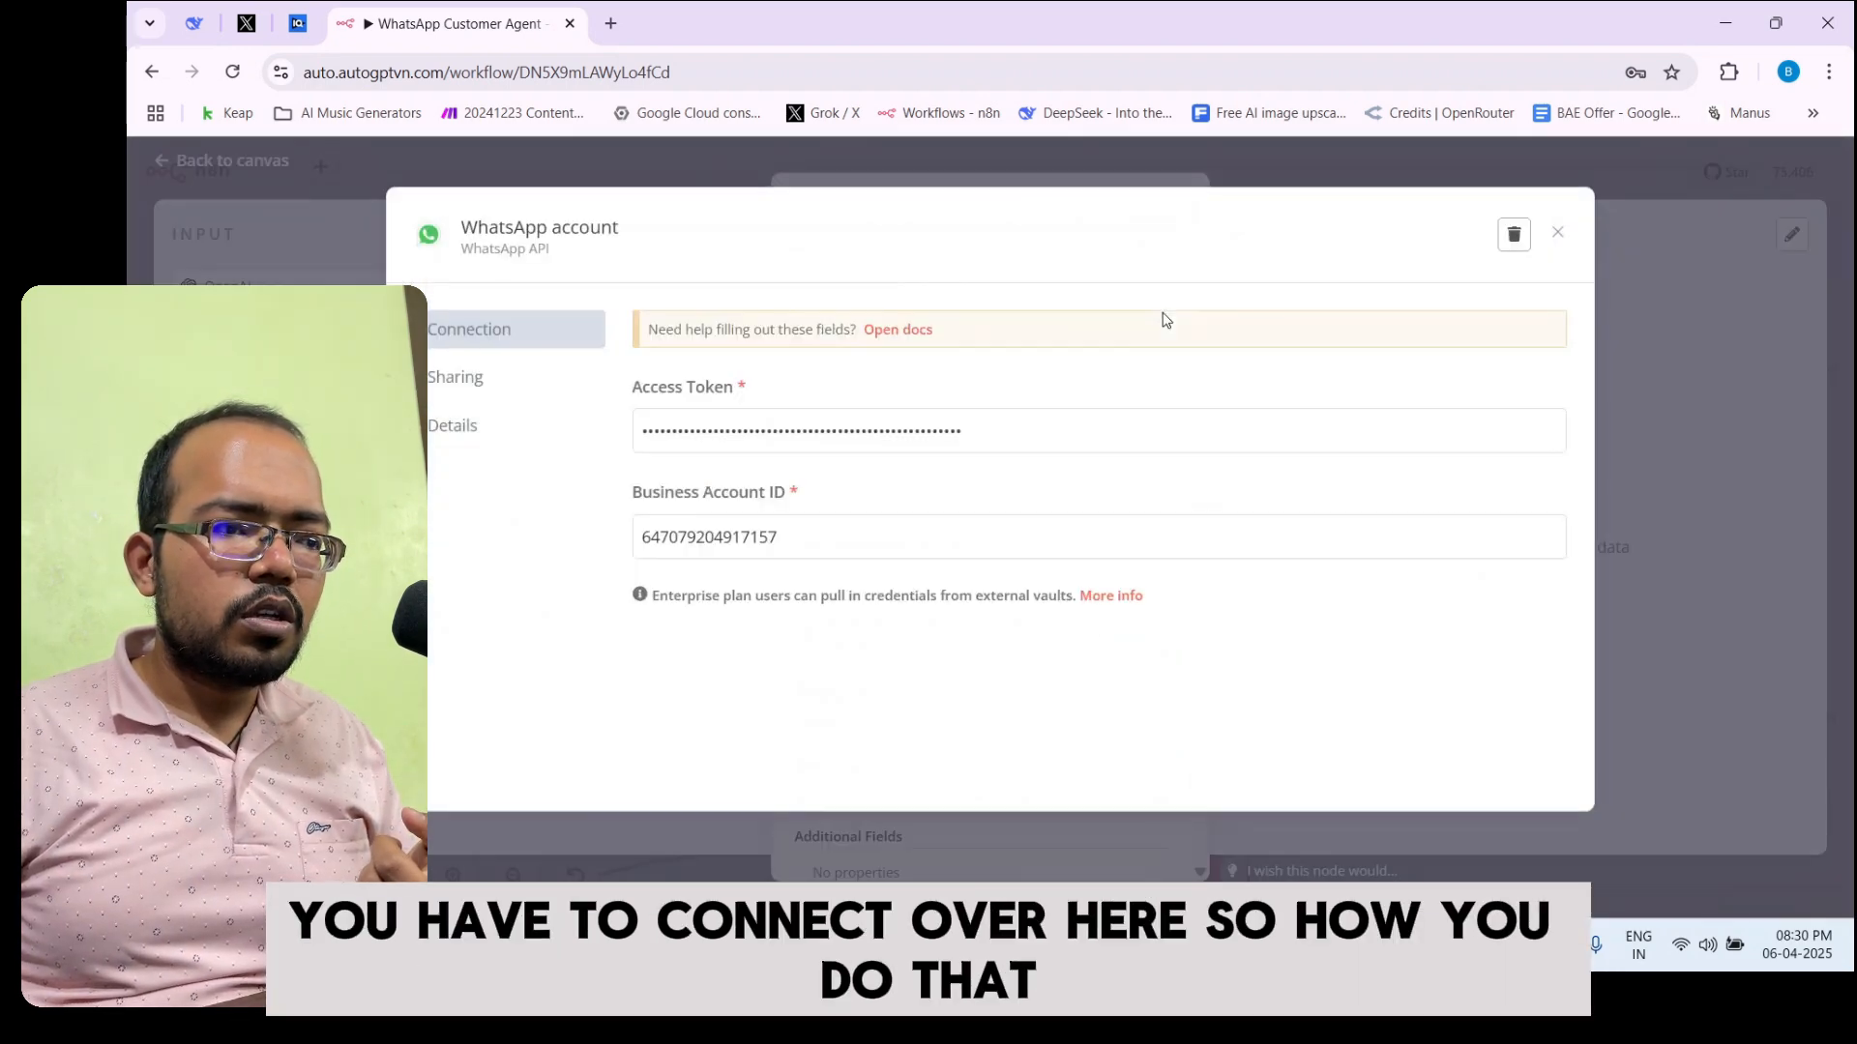
pyautogui.click(1557, 232)
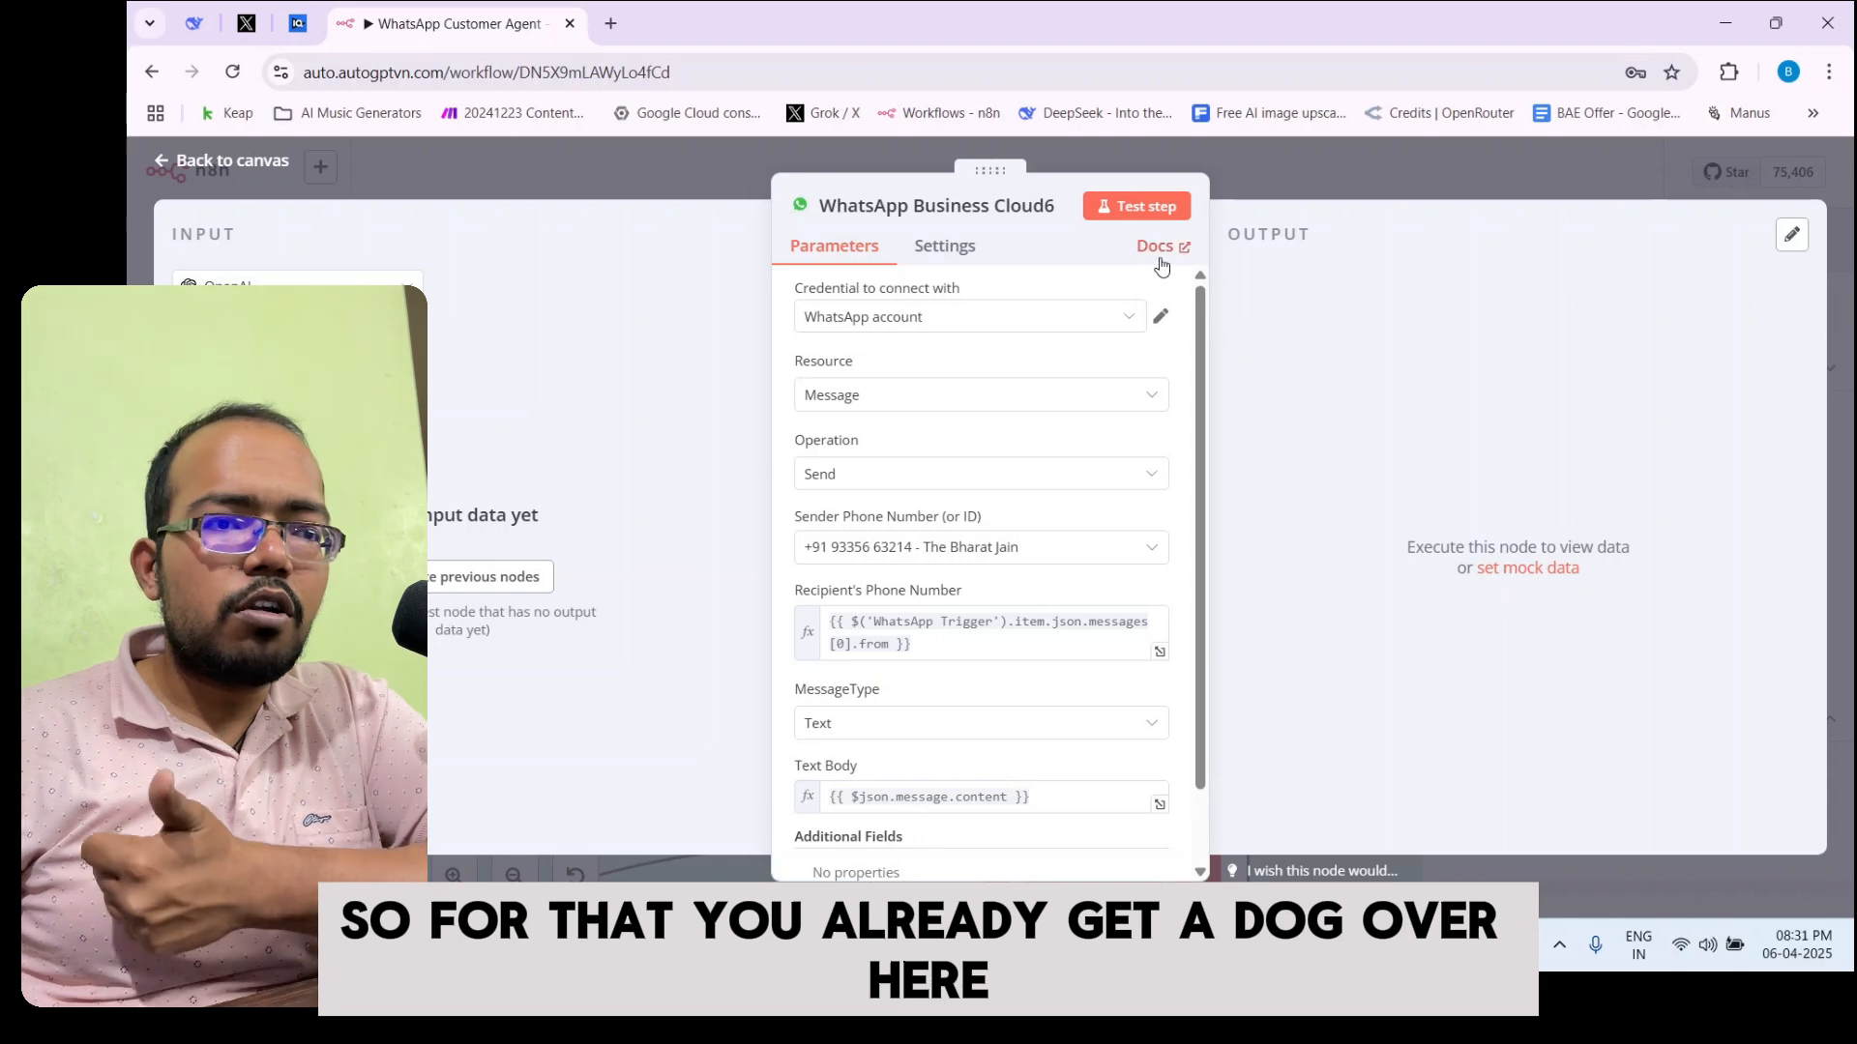
# Reopen the WhatsApp account credential, load its help documentation in a separate browser tab, and return to the workflow
pyautogui.click(1161, 316)
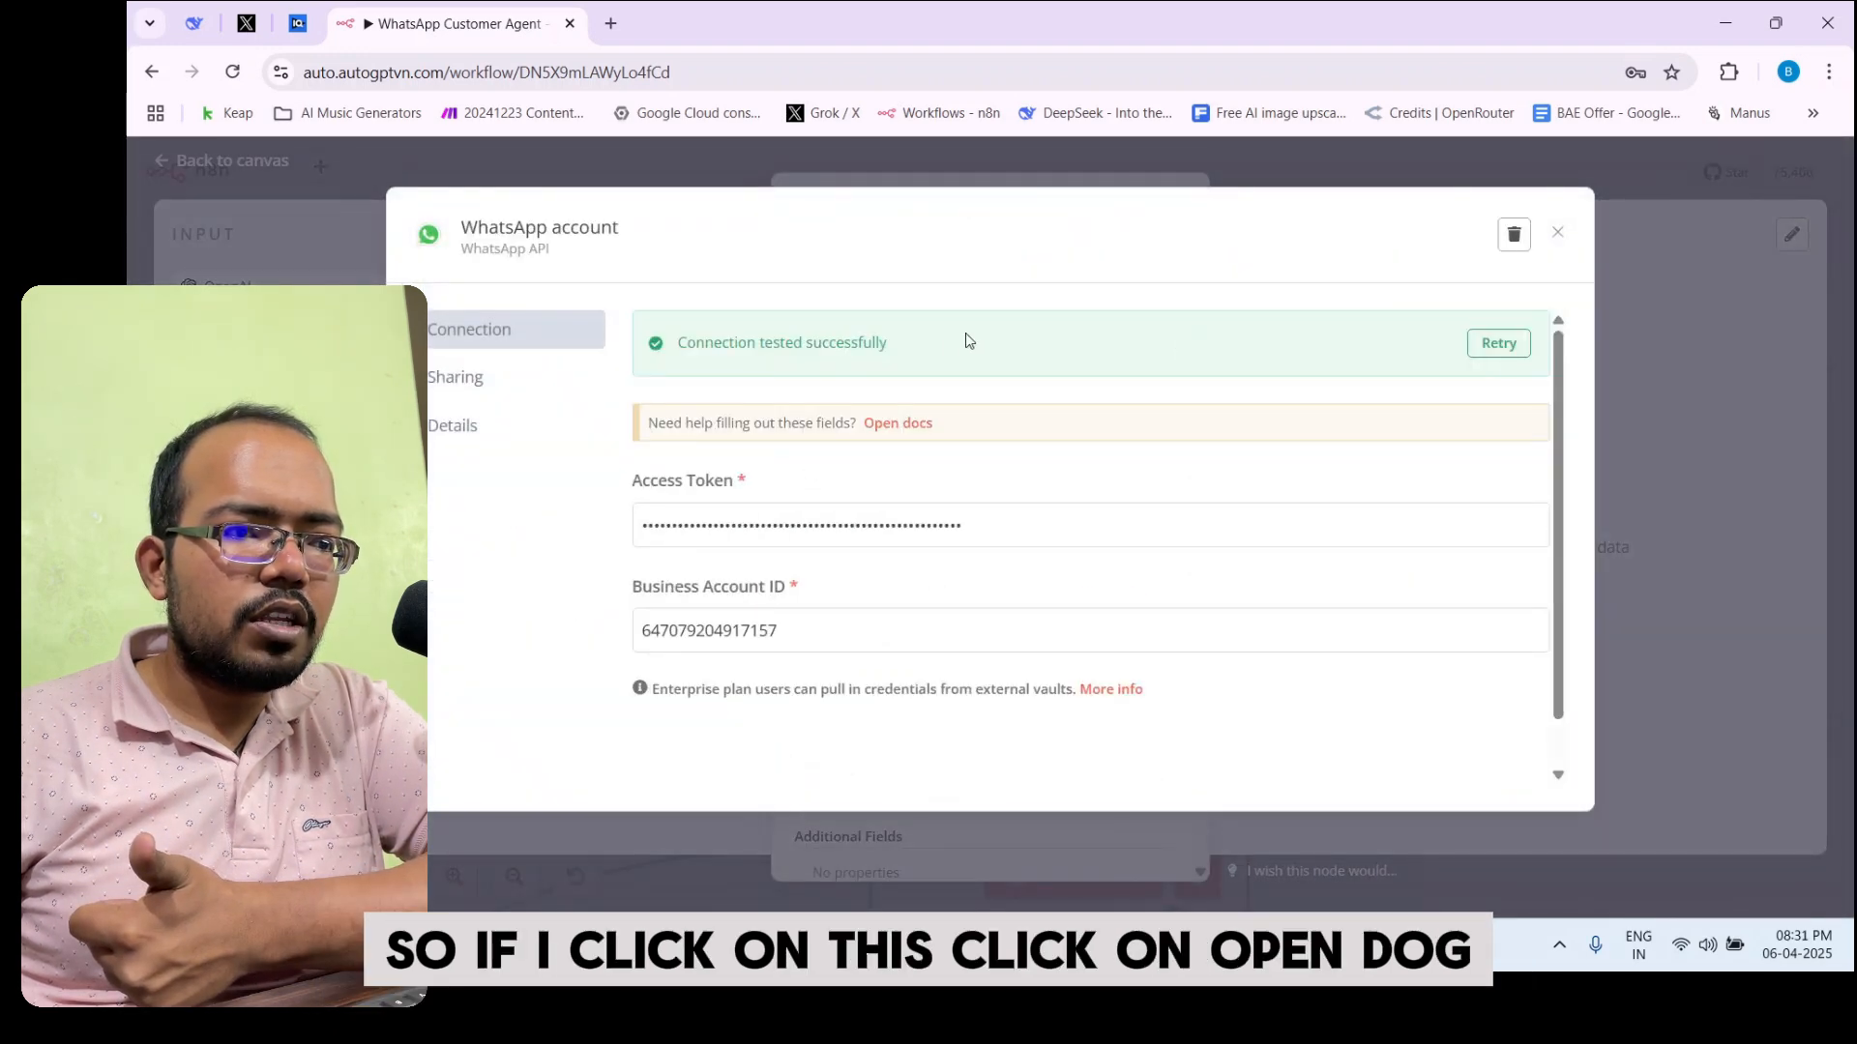
pyautogui.click(898, 424)
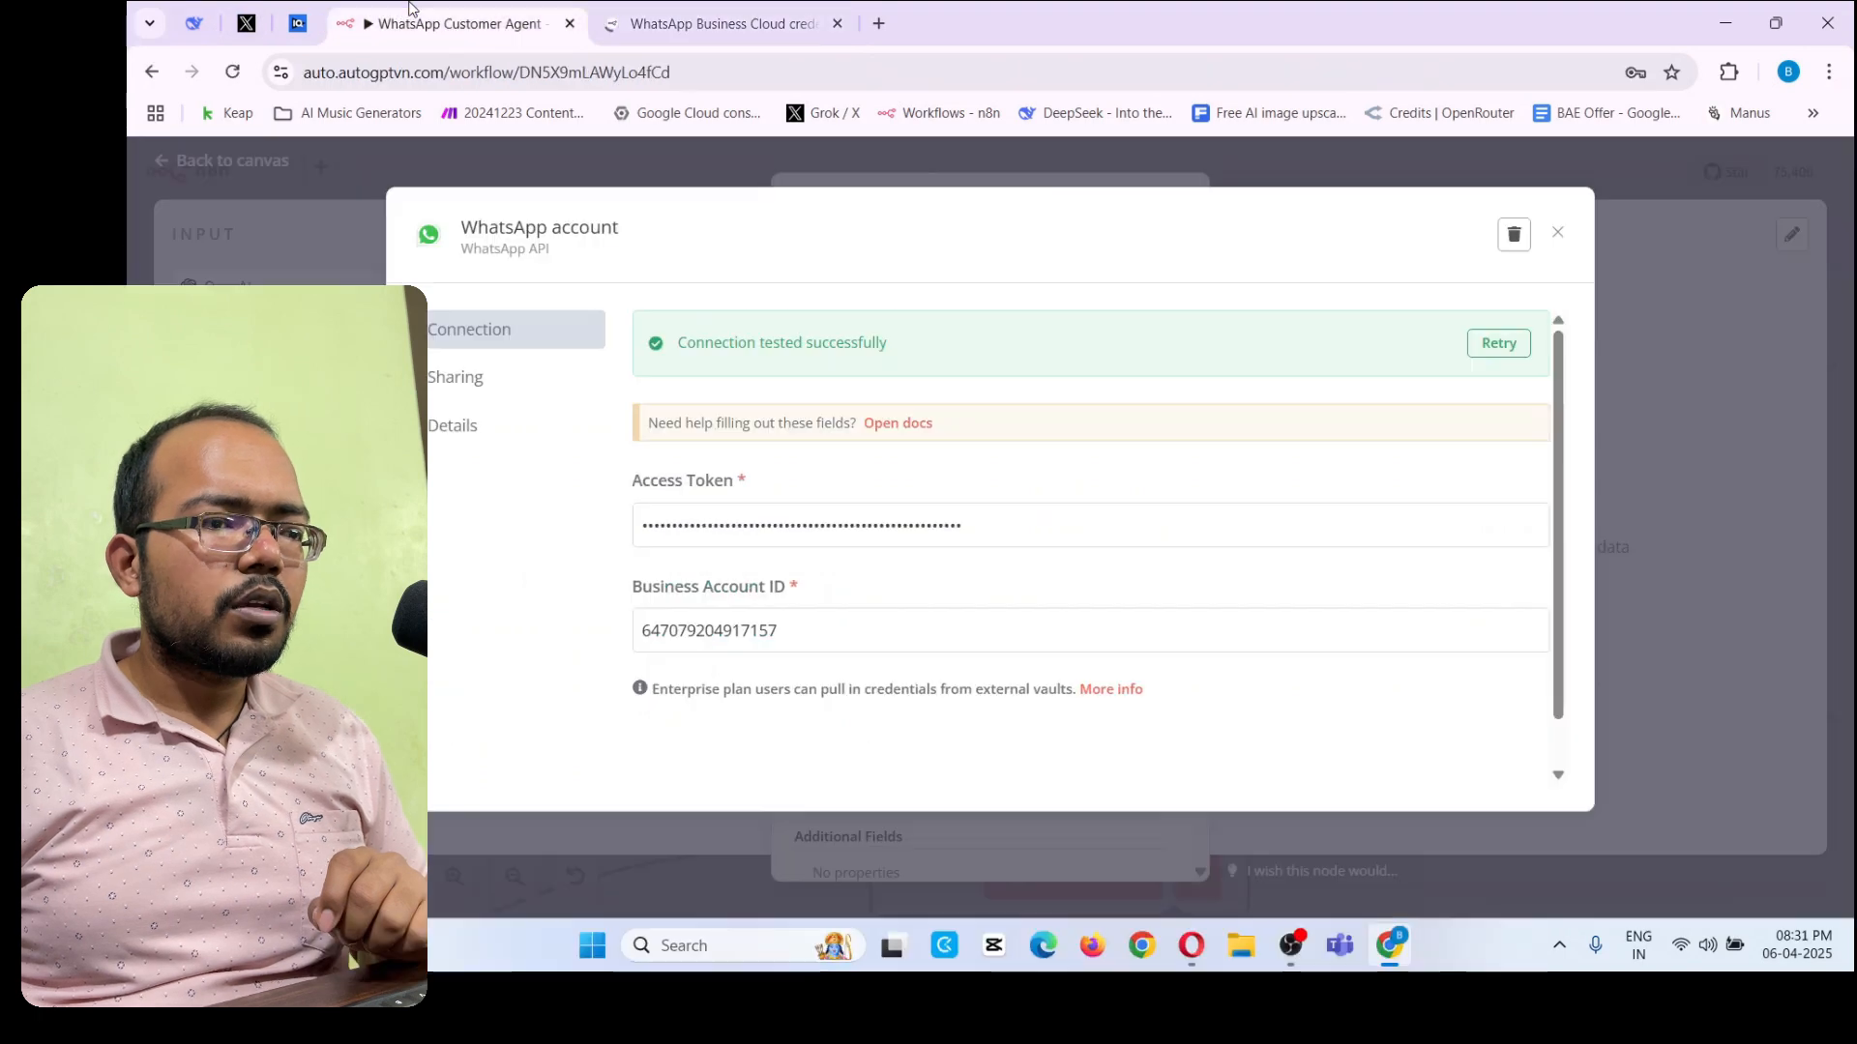
pyautogui.click(454, 24)
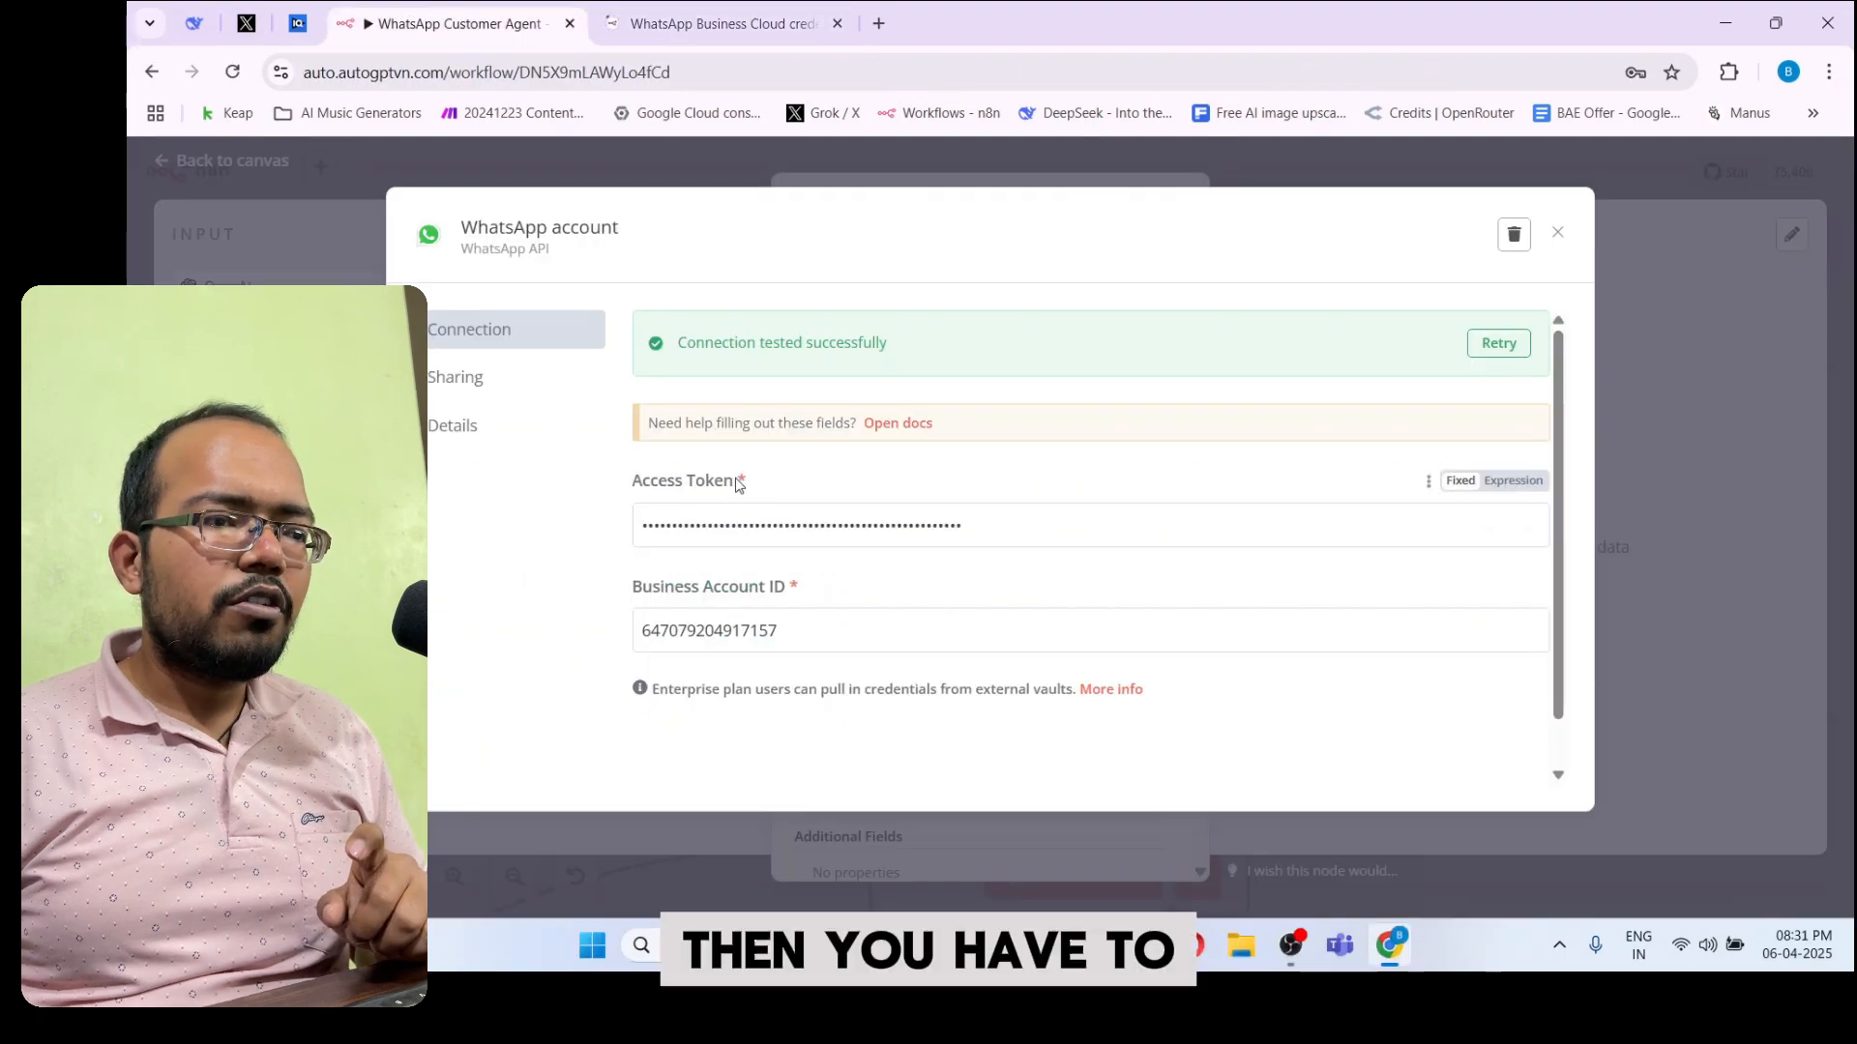
# Review the Access Token and Business Account ID fields of the WhatsApp account credential and close it
pyautogui.moveTo(657, 528); pyautogui.dragTo(1014, 536)
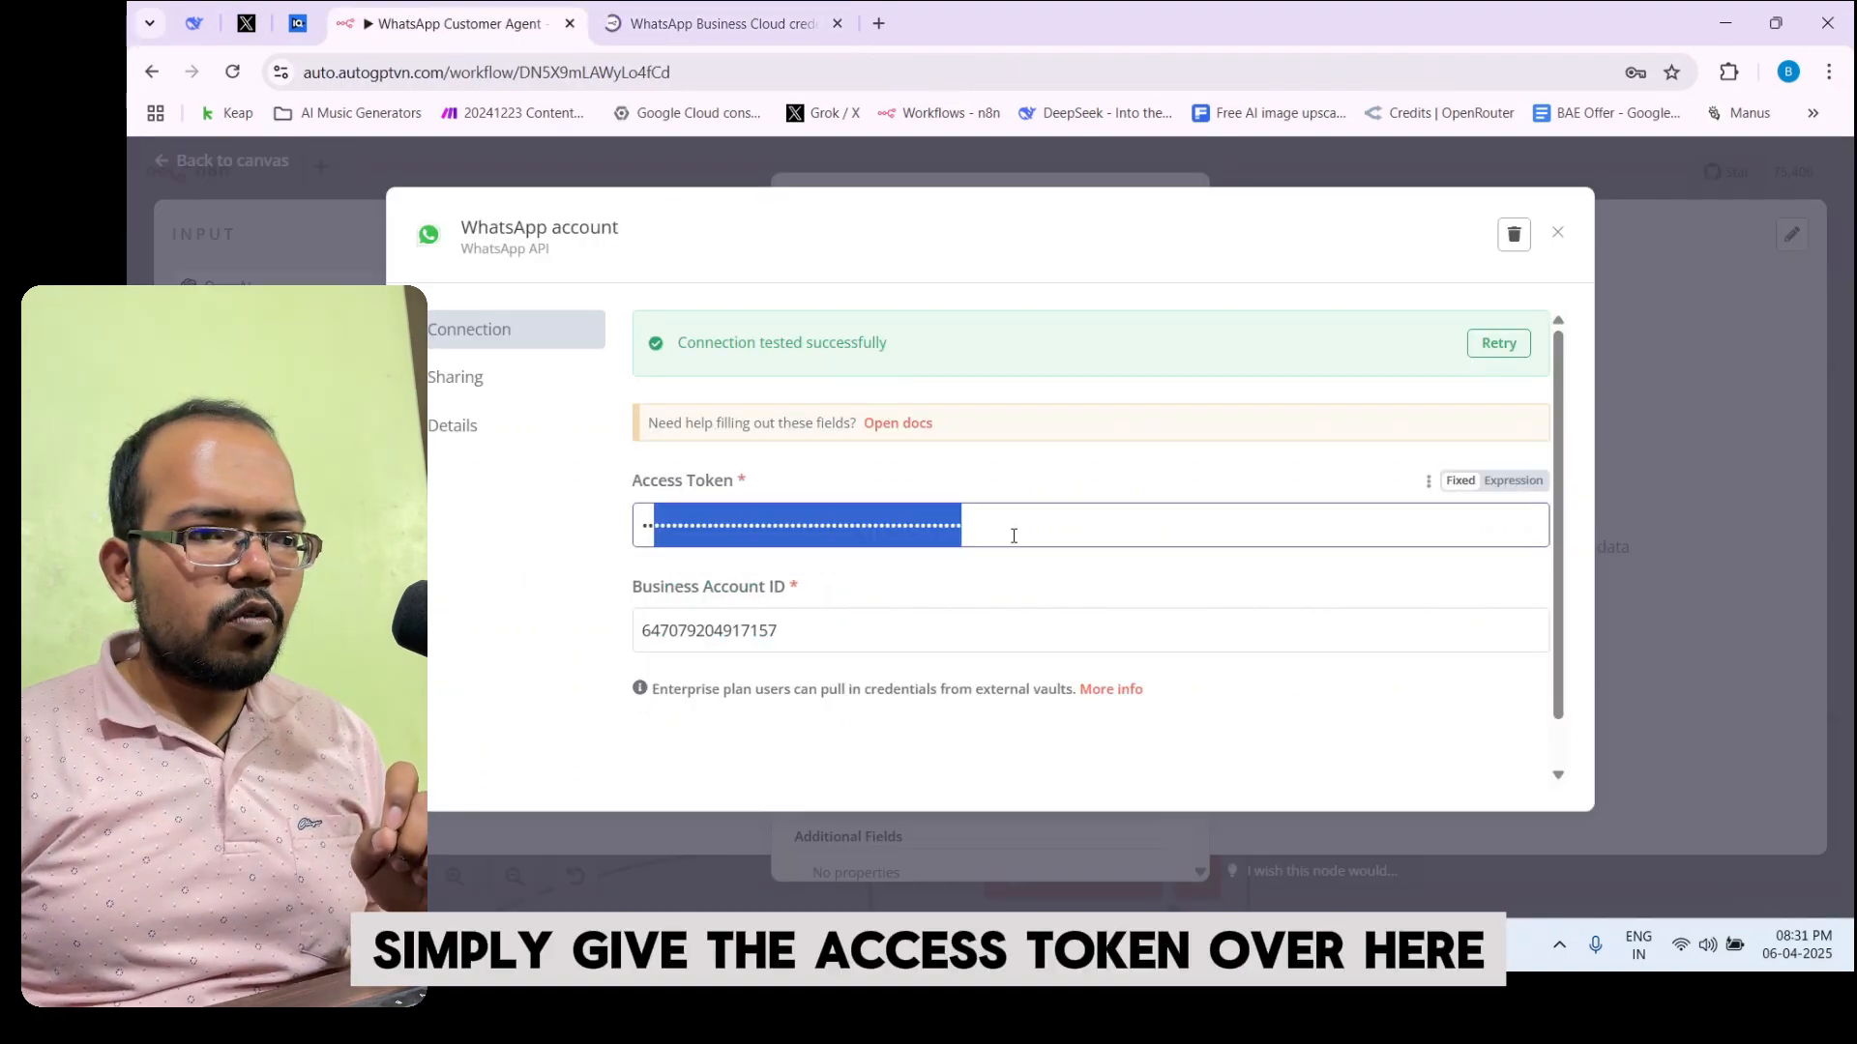
pyautogui.moveTo(726, 639); pyautogui.dragTo(805, 667)
pyautogui.moveTo(810, 749); pyautogui.dragTo(819, 747)
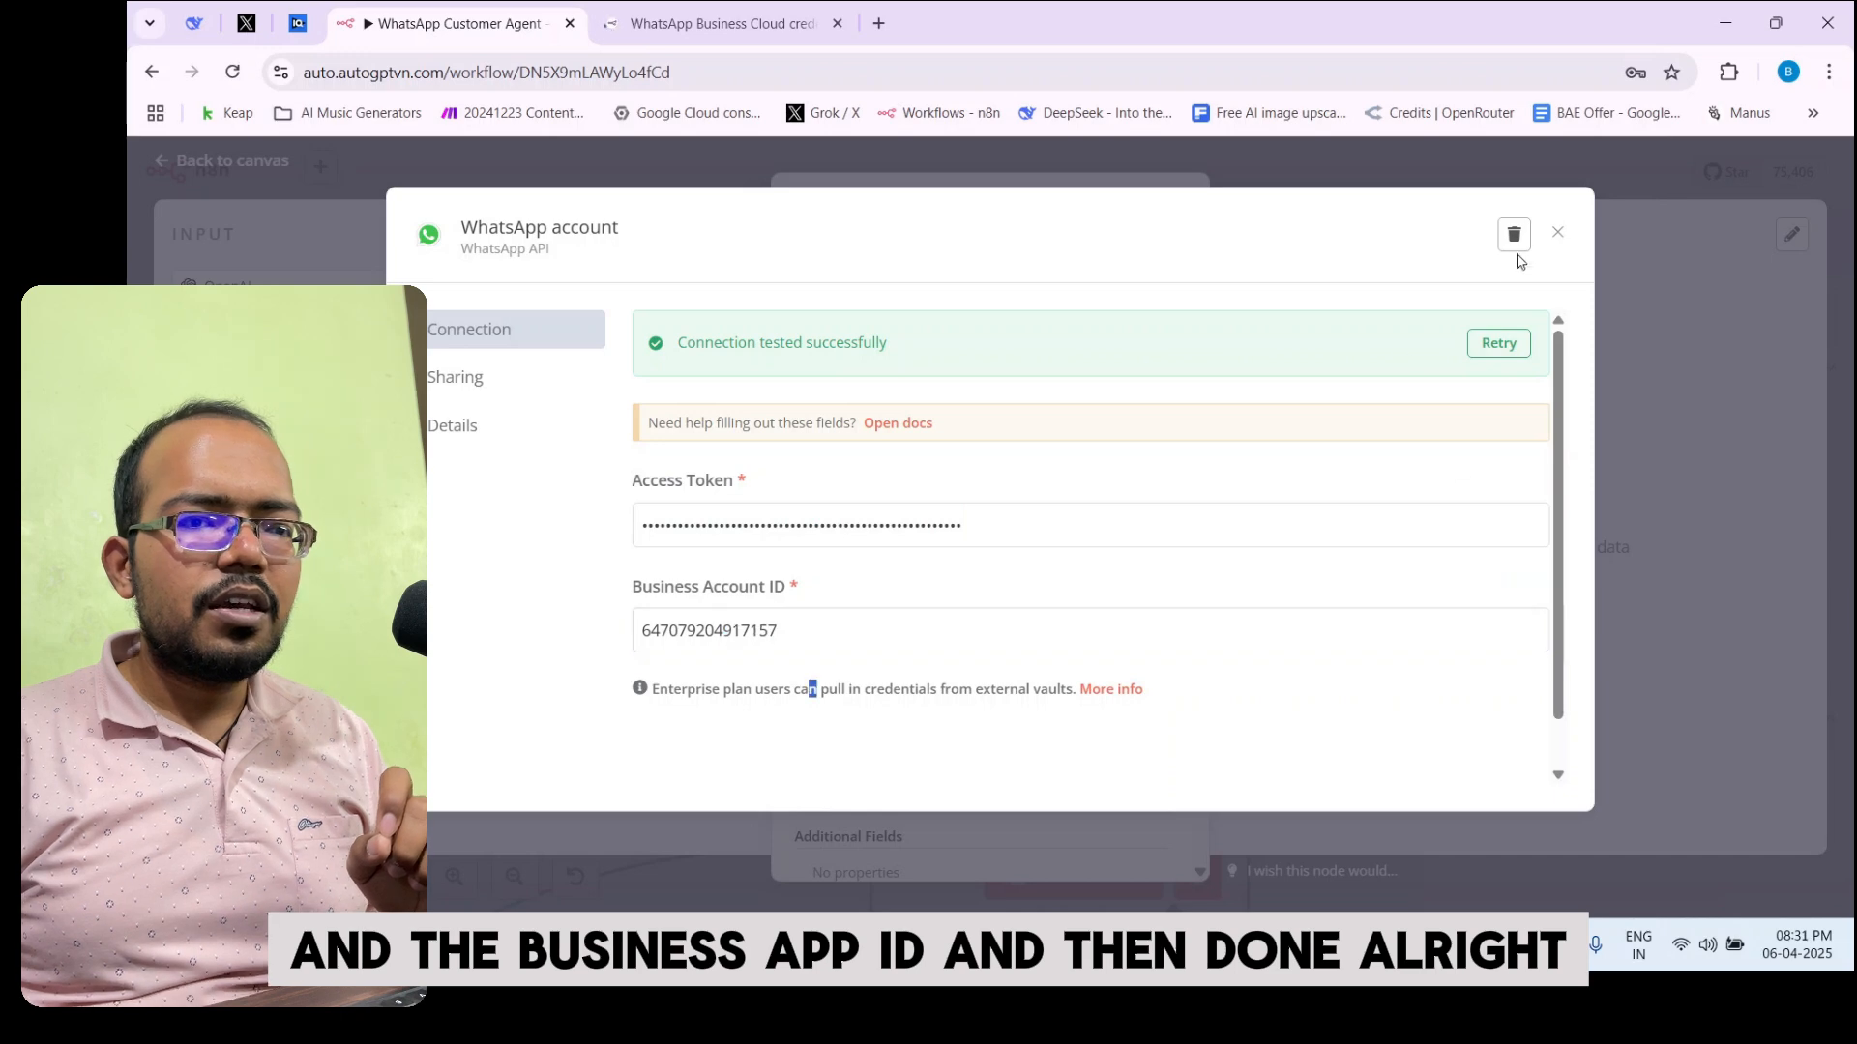
pyautogui.click(1557, 233)
# Review the WhatsApp Business Cloud6 operation, sender number, recipient expression, and Text Body expression, and return to the canvas
pyautogui.scroll(-1, 1000, 493)
pyautogui.scroll(1, 1000, 493)
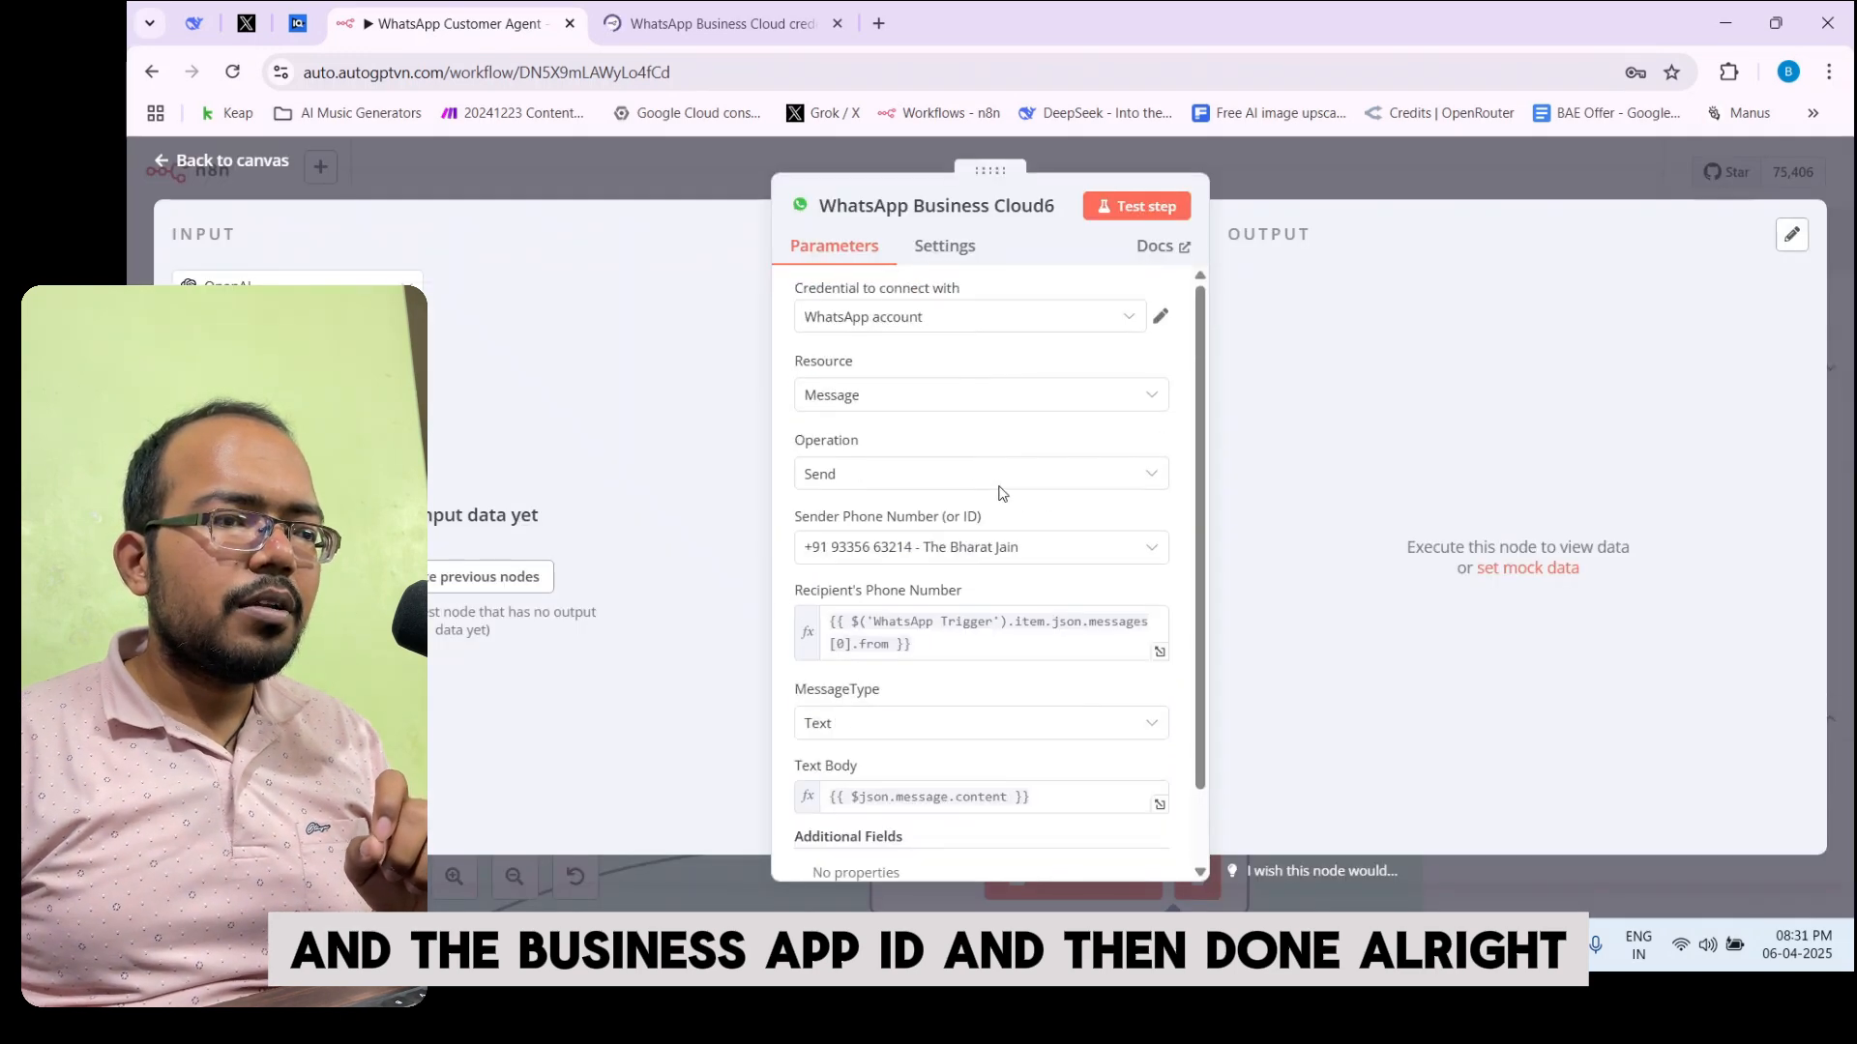
pyautogui.moveTo(819, 363); pyautogui.dragTo(829, 484)
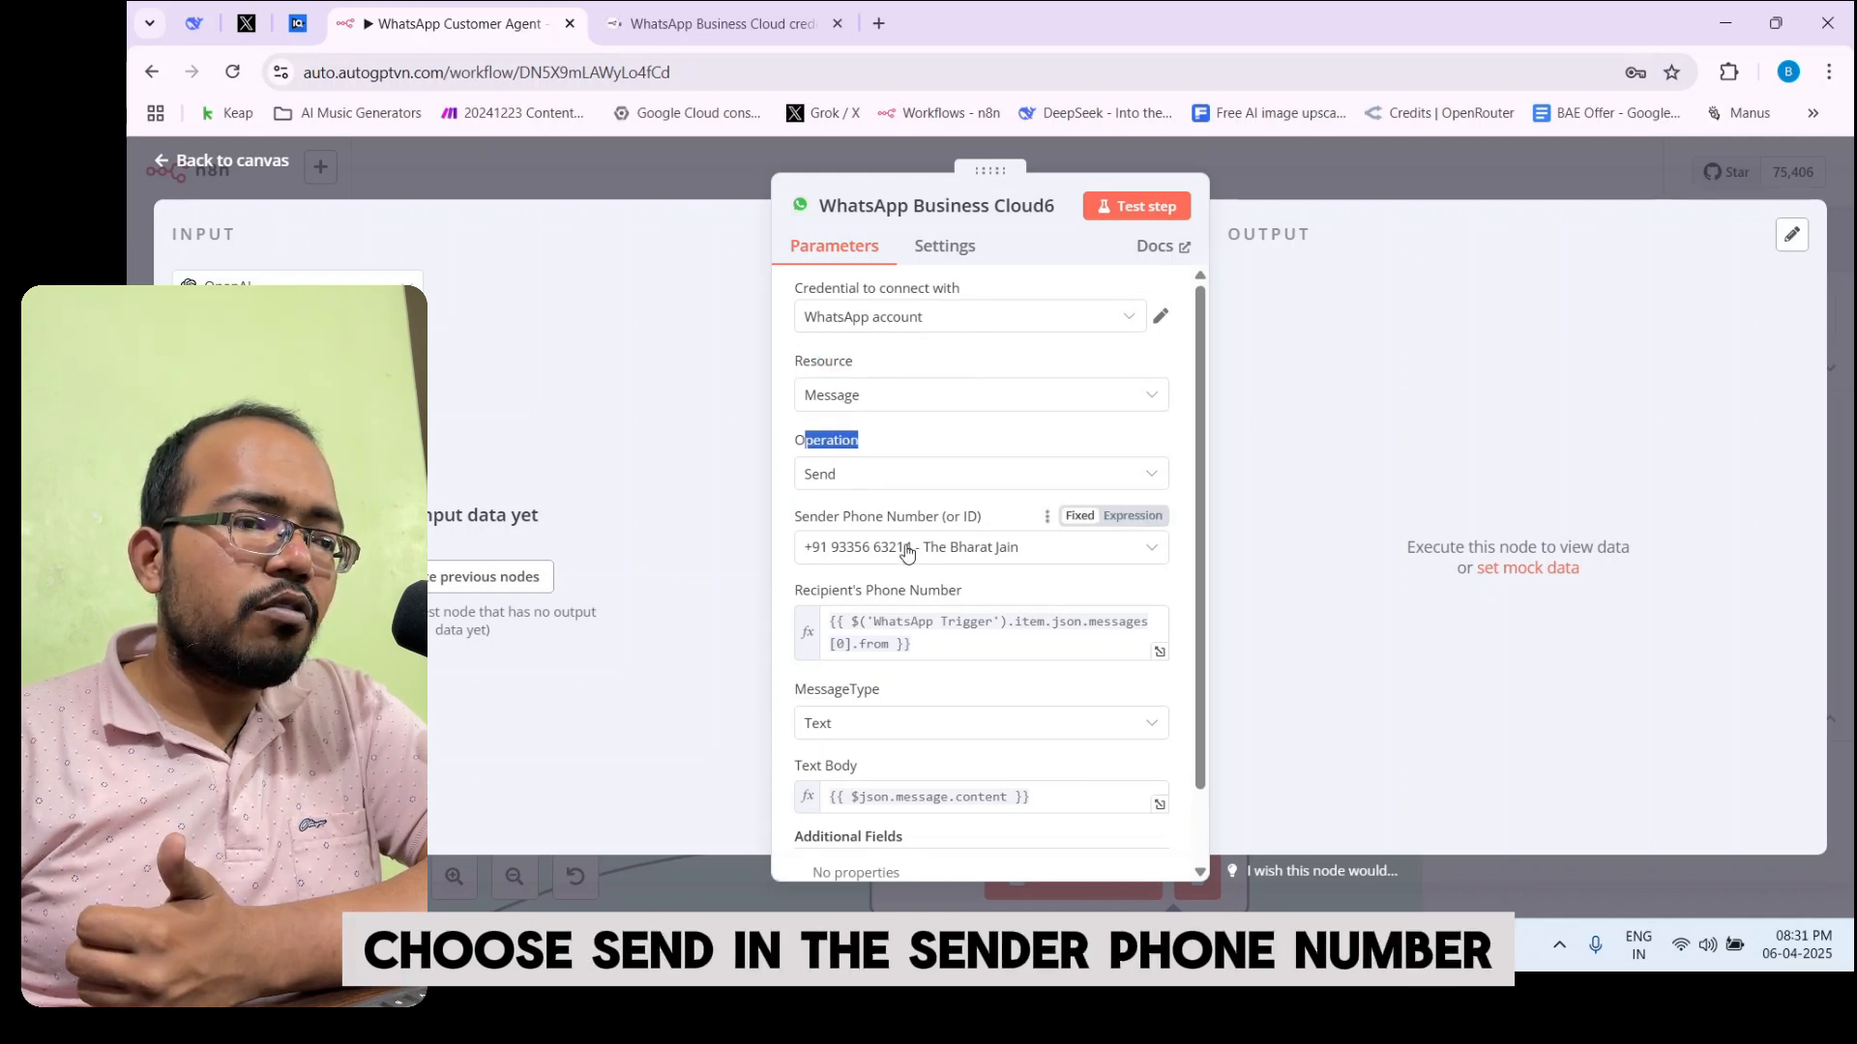
pyautogui.scroll(-1, 895, 541)
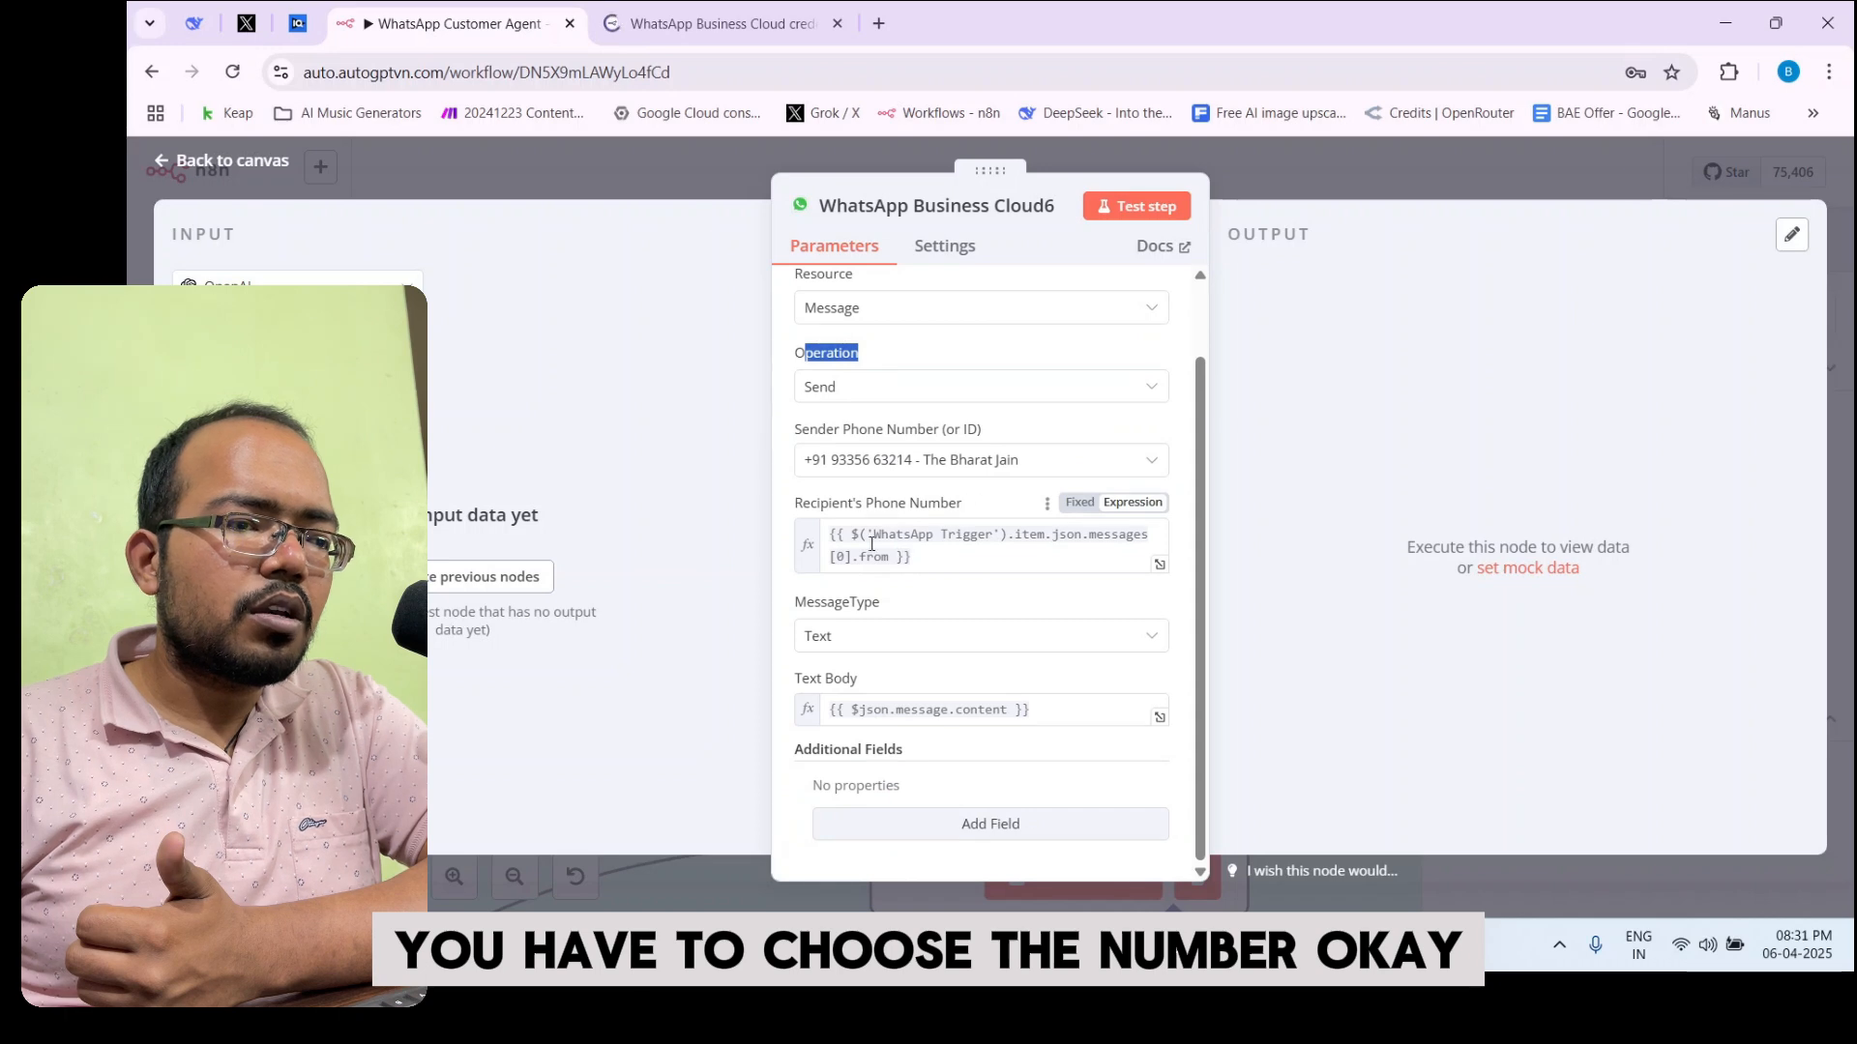
pyautogui.moveTo(803, 503); pyautogui.dragTo(955, 509)
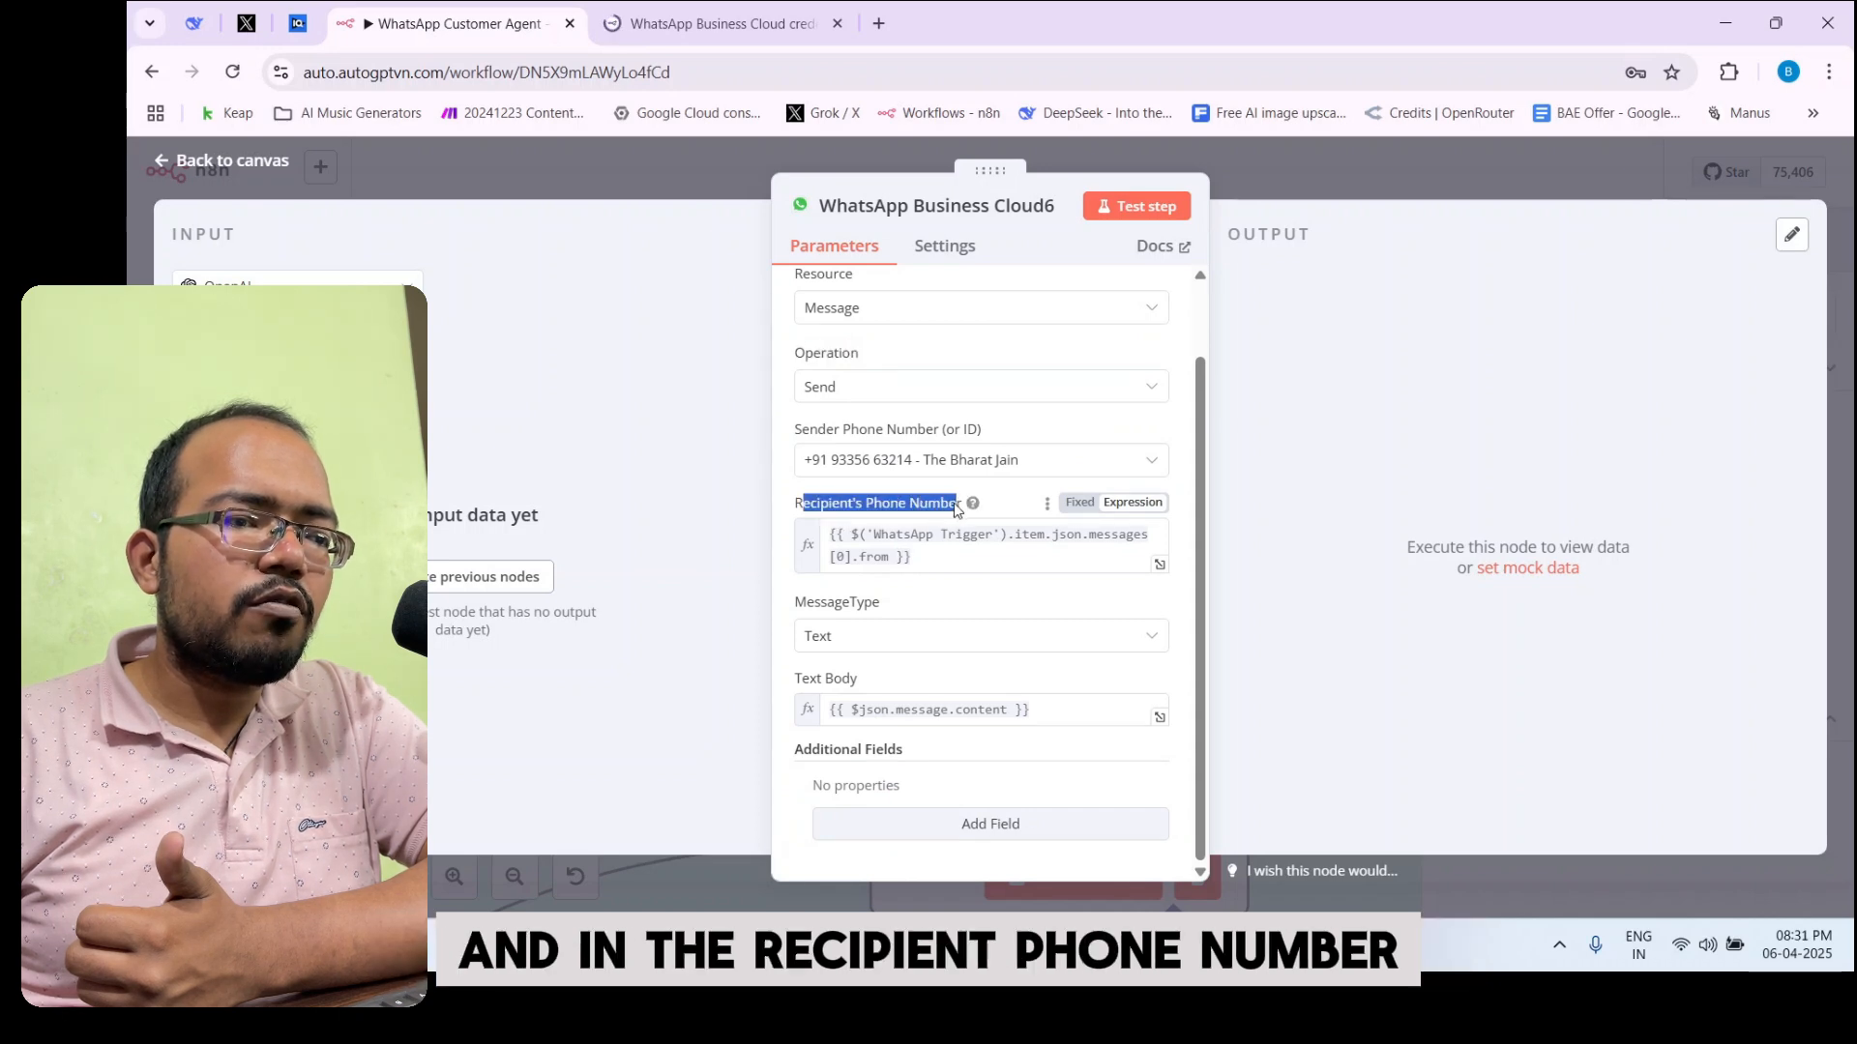
pyautogui.click(957, 565)
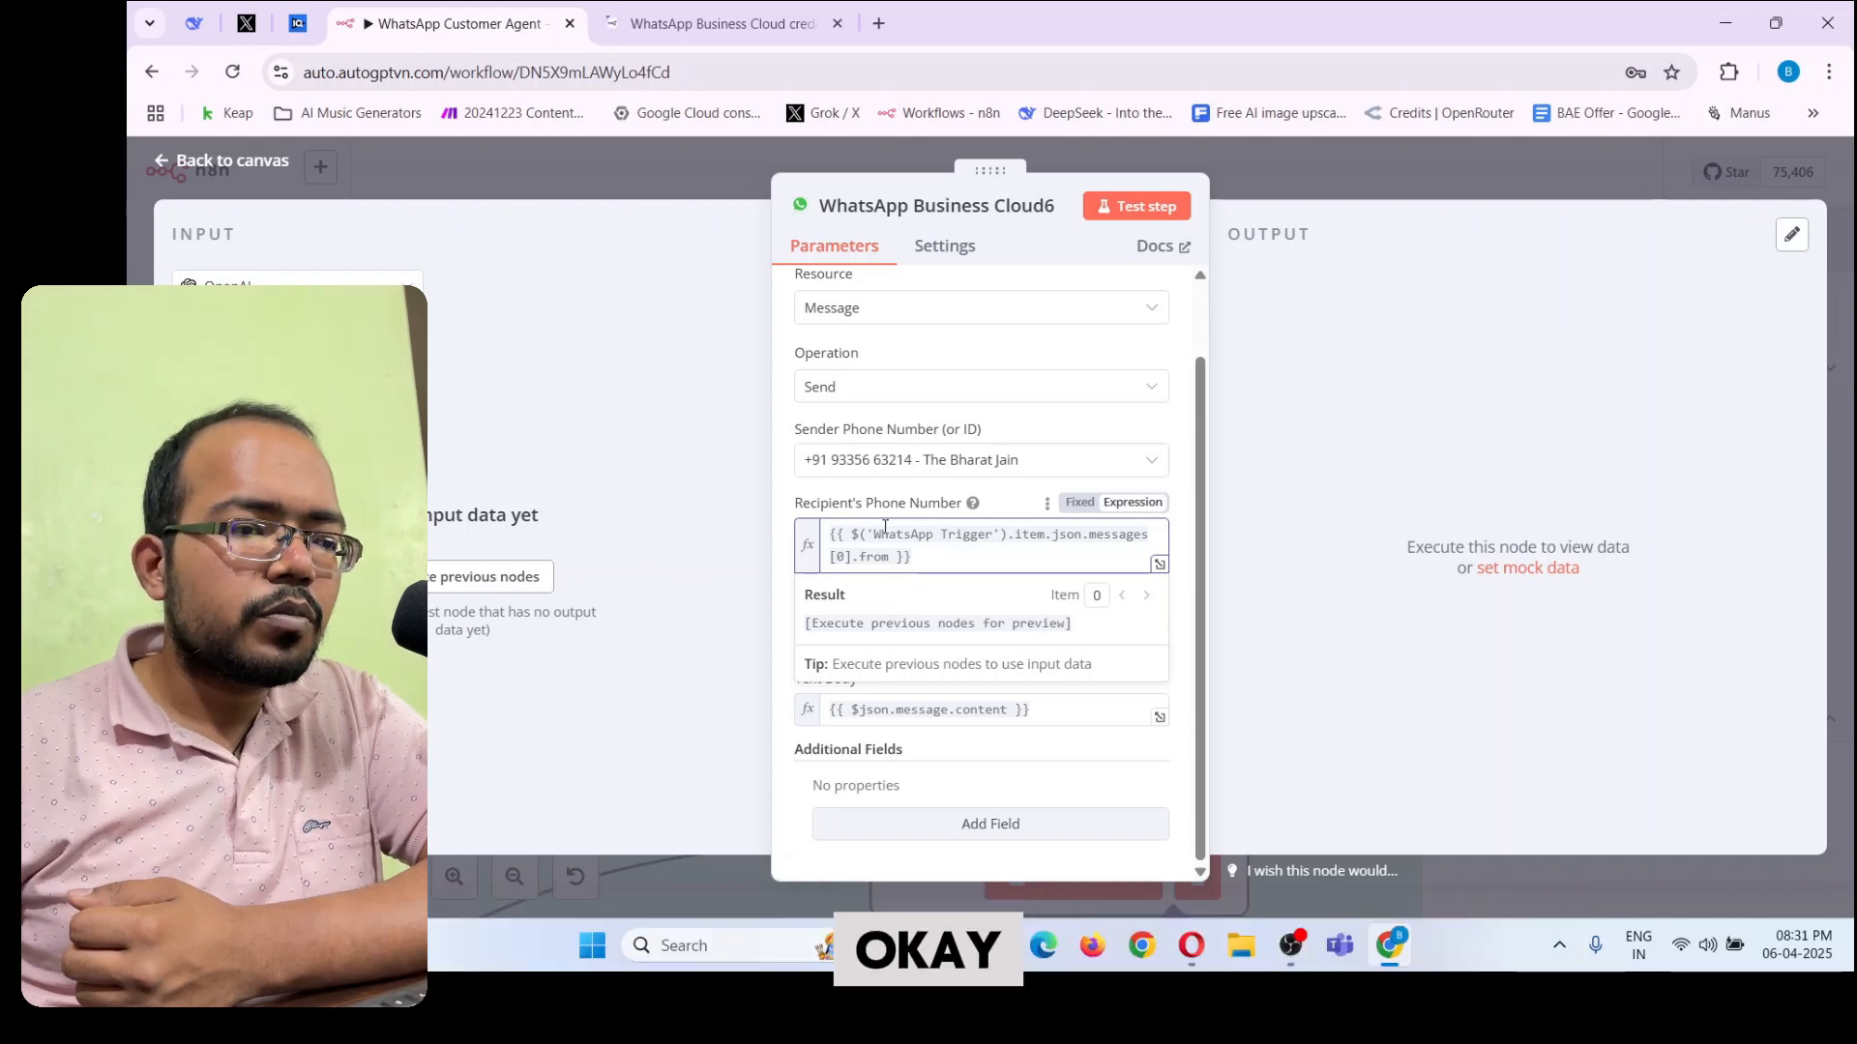
pyautogui.click(1059, 745)
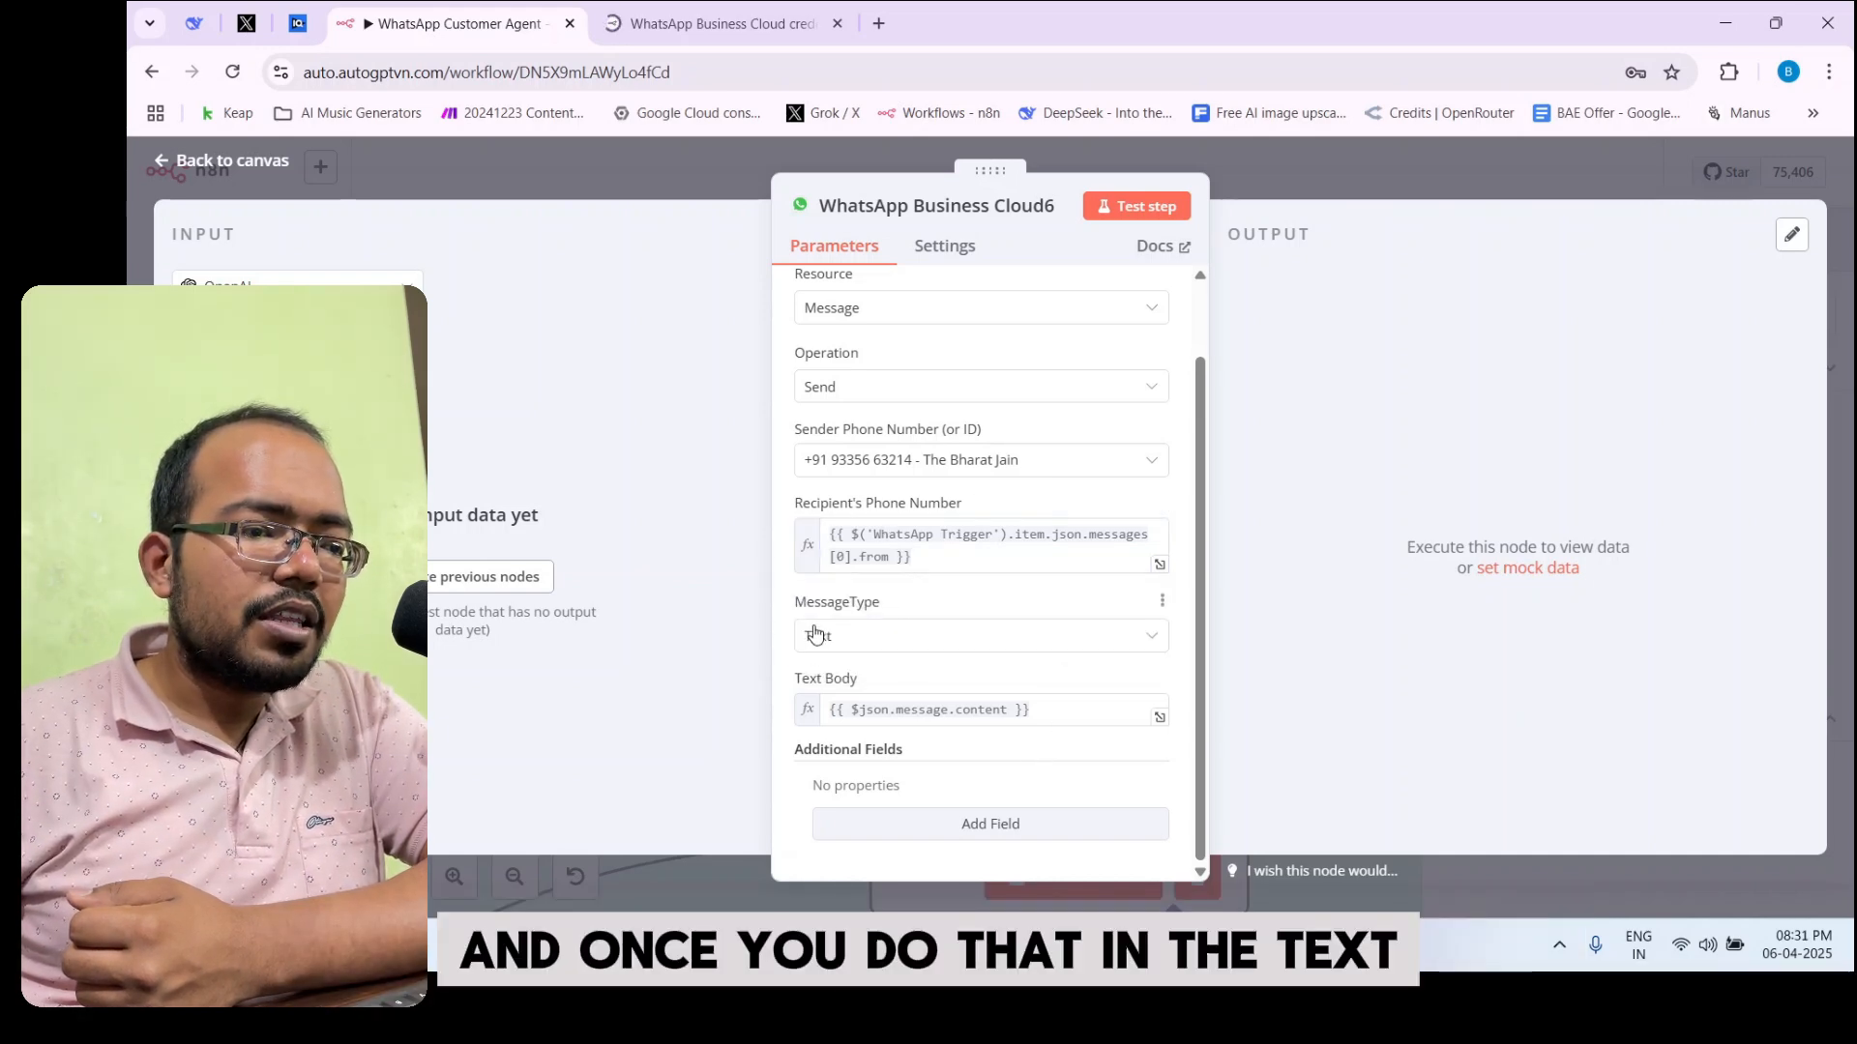
pyautogui.click(889, 709)
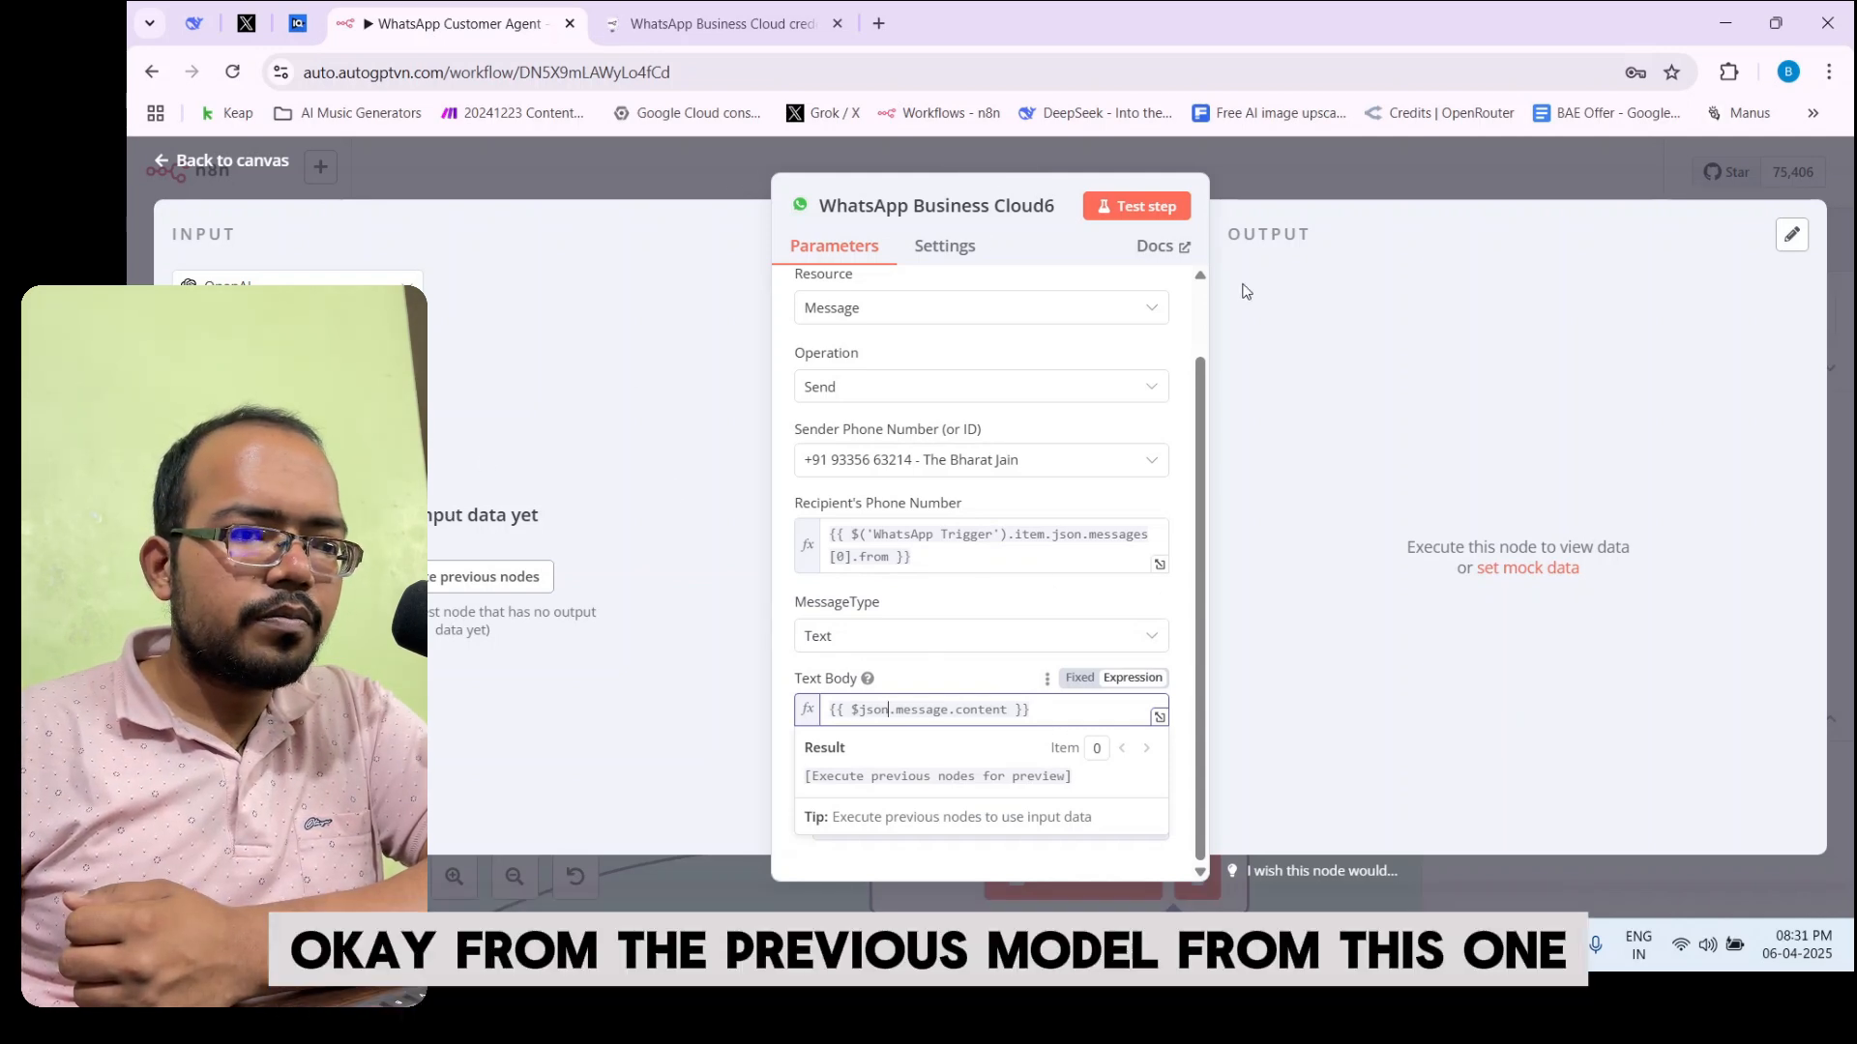
pyautogui.click(1333, 199)
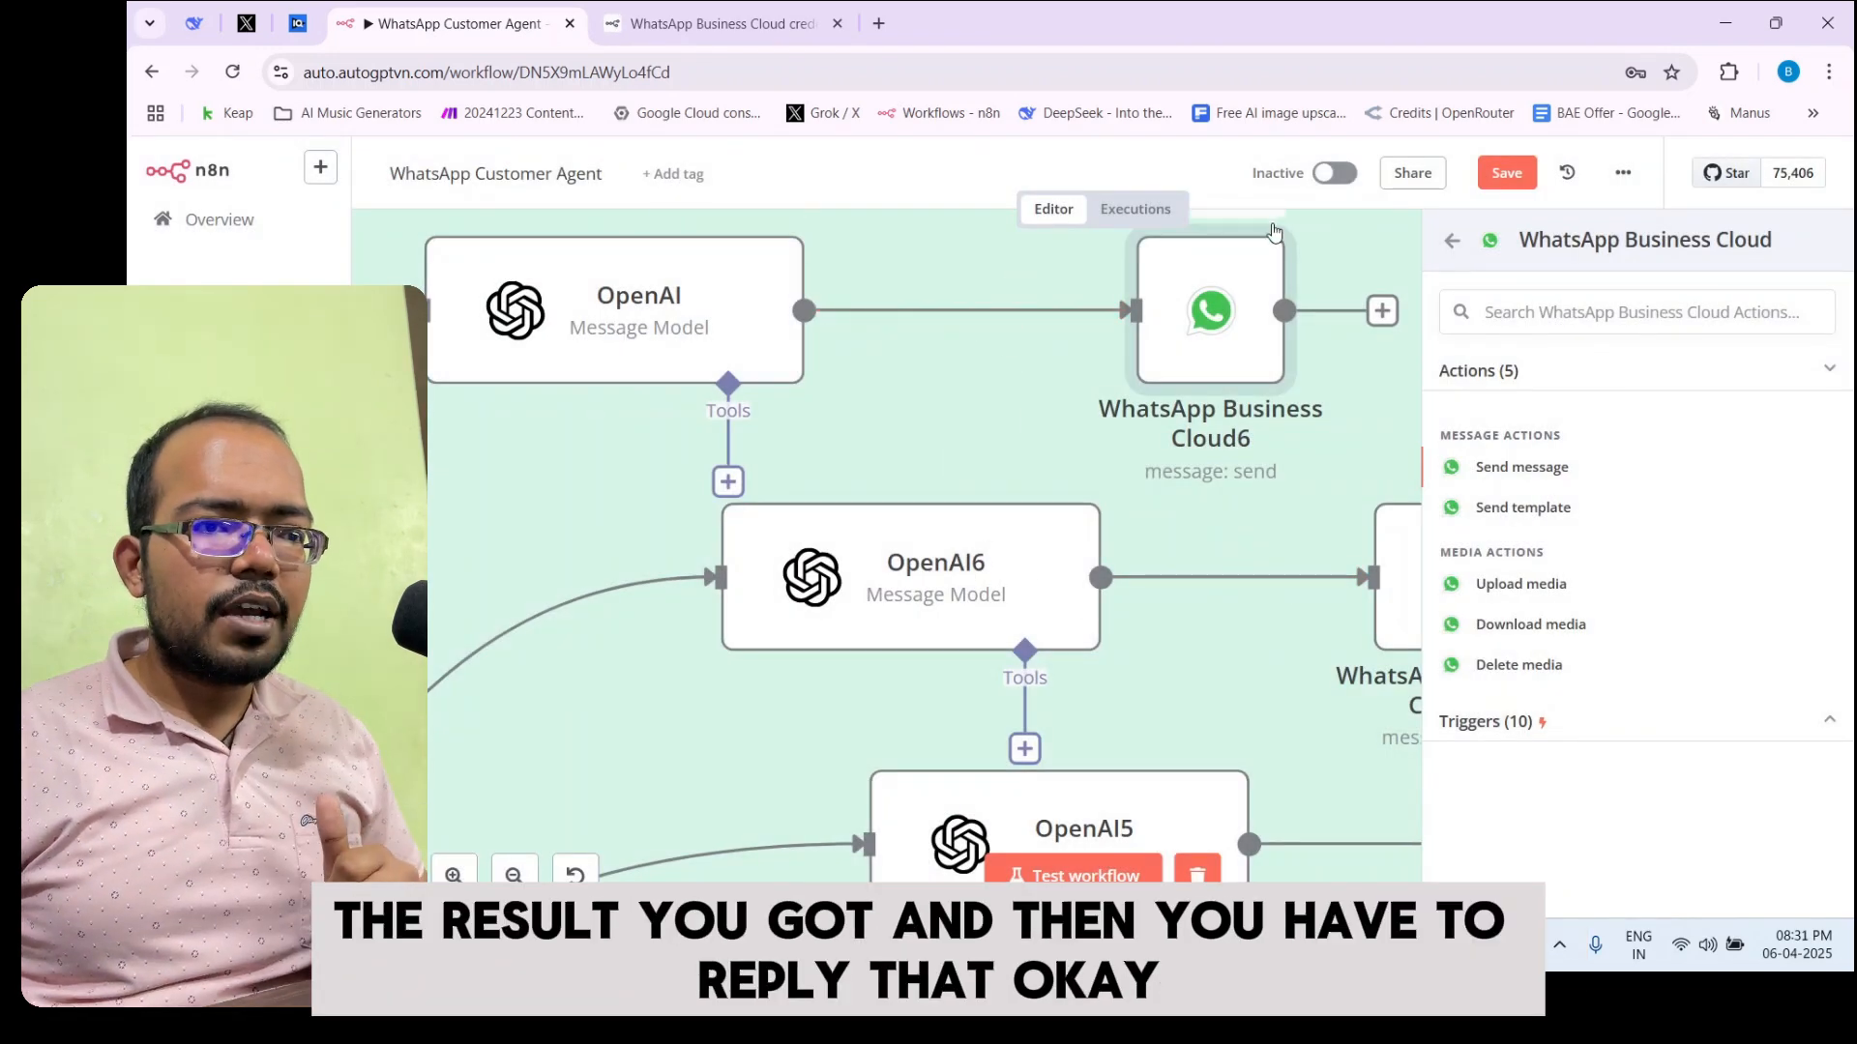
# Examine the seven OpenAI-to-WhatsApp reply branches and the Gmail node that follows WhatsApp Business Cloud3
pyautogui.scroll(-7, 835, 522)
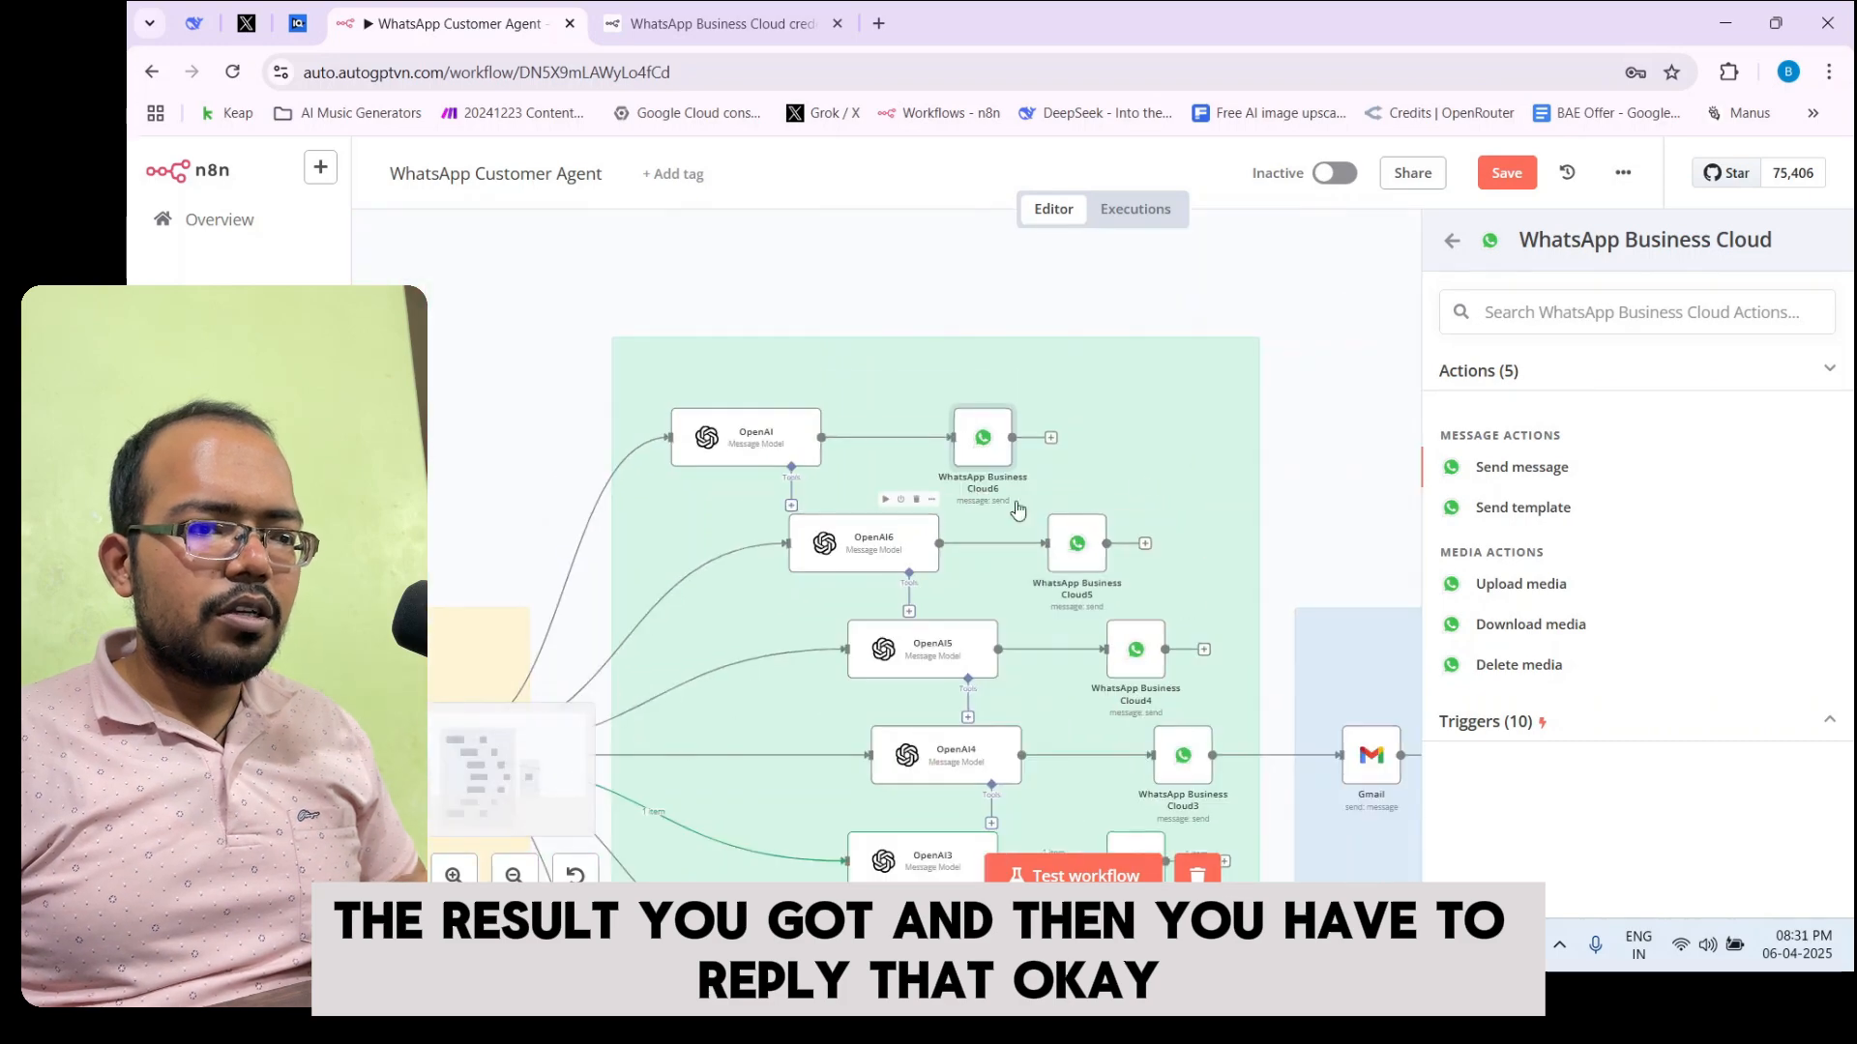
pyautogui.scroll(-4, 1137, 418)
pyautogui.scroll(3, 989, 568)
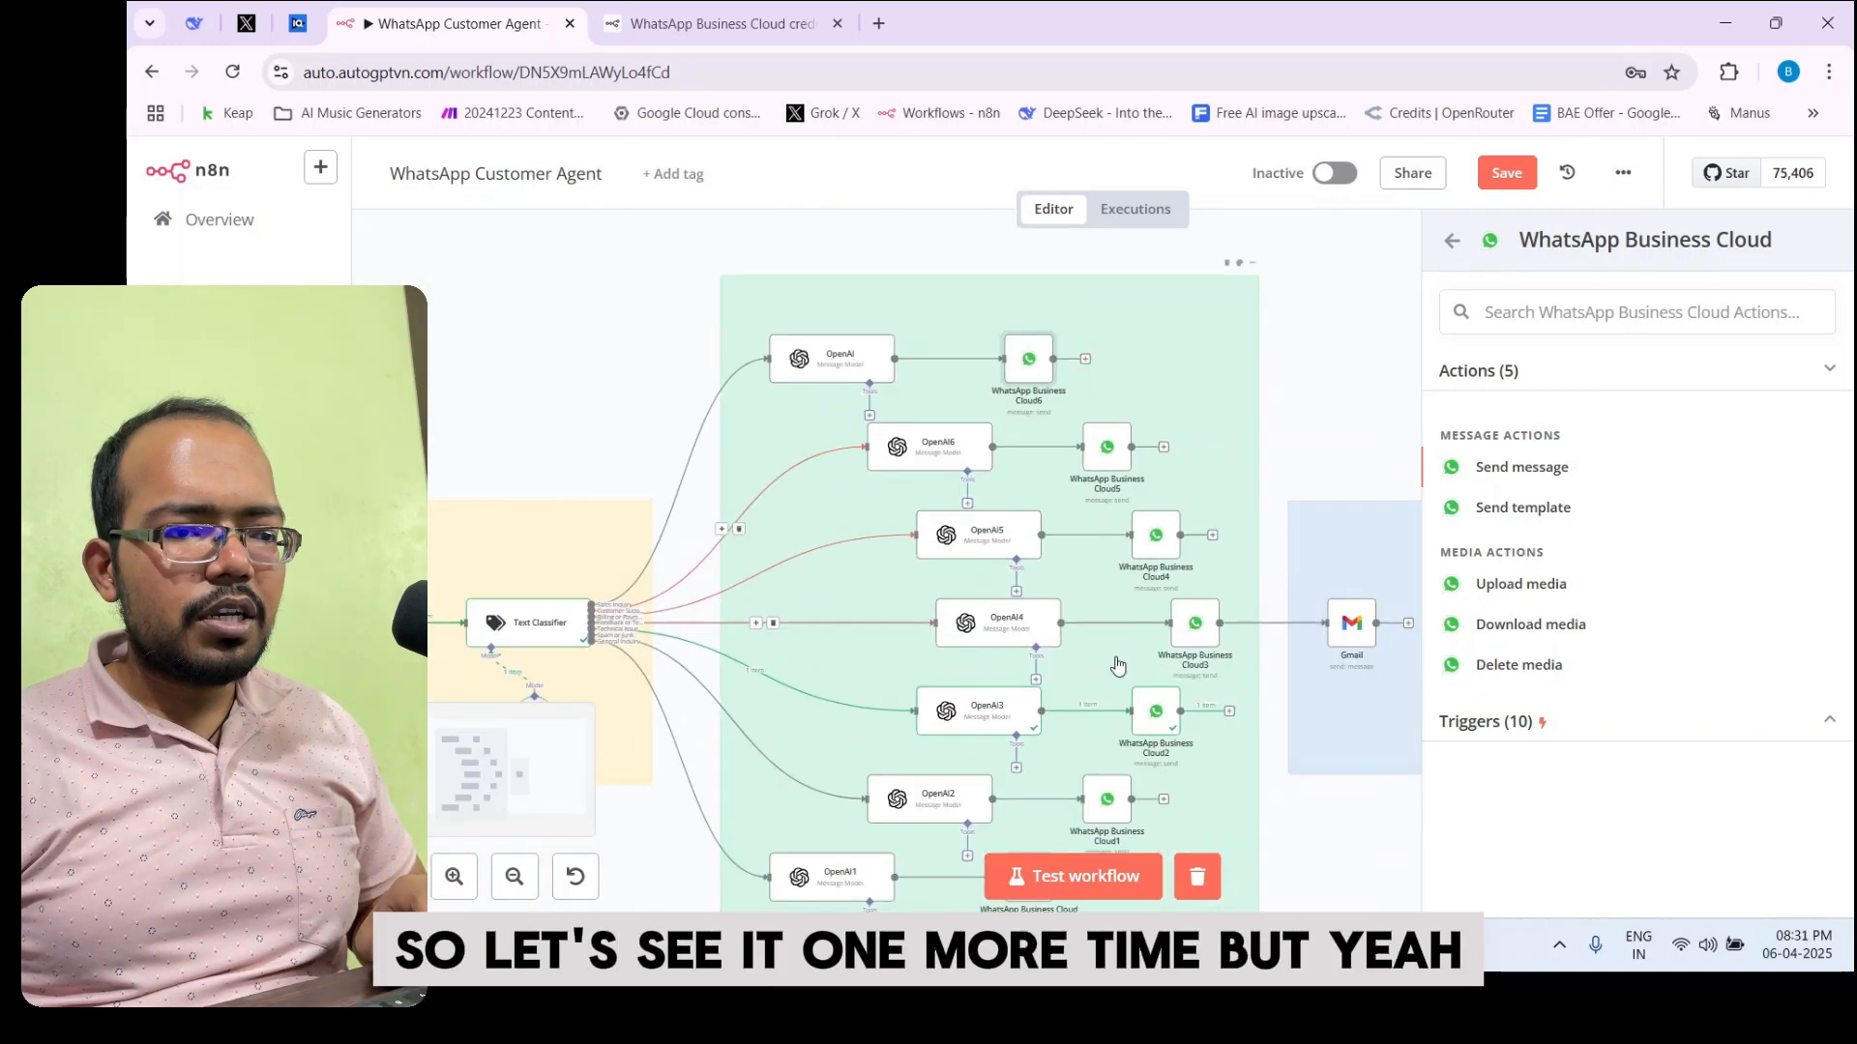
pyautogui.scroll(5, 1163, 656)
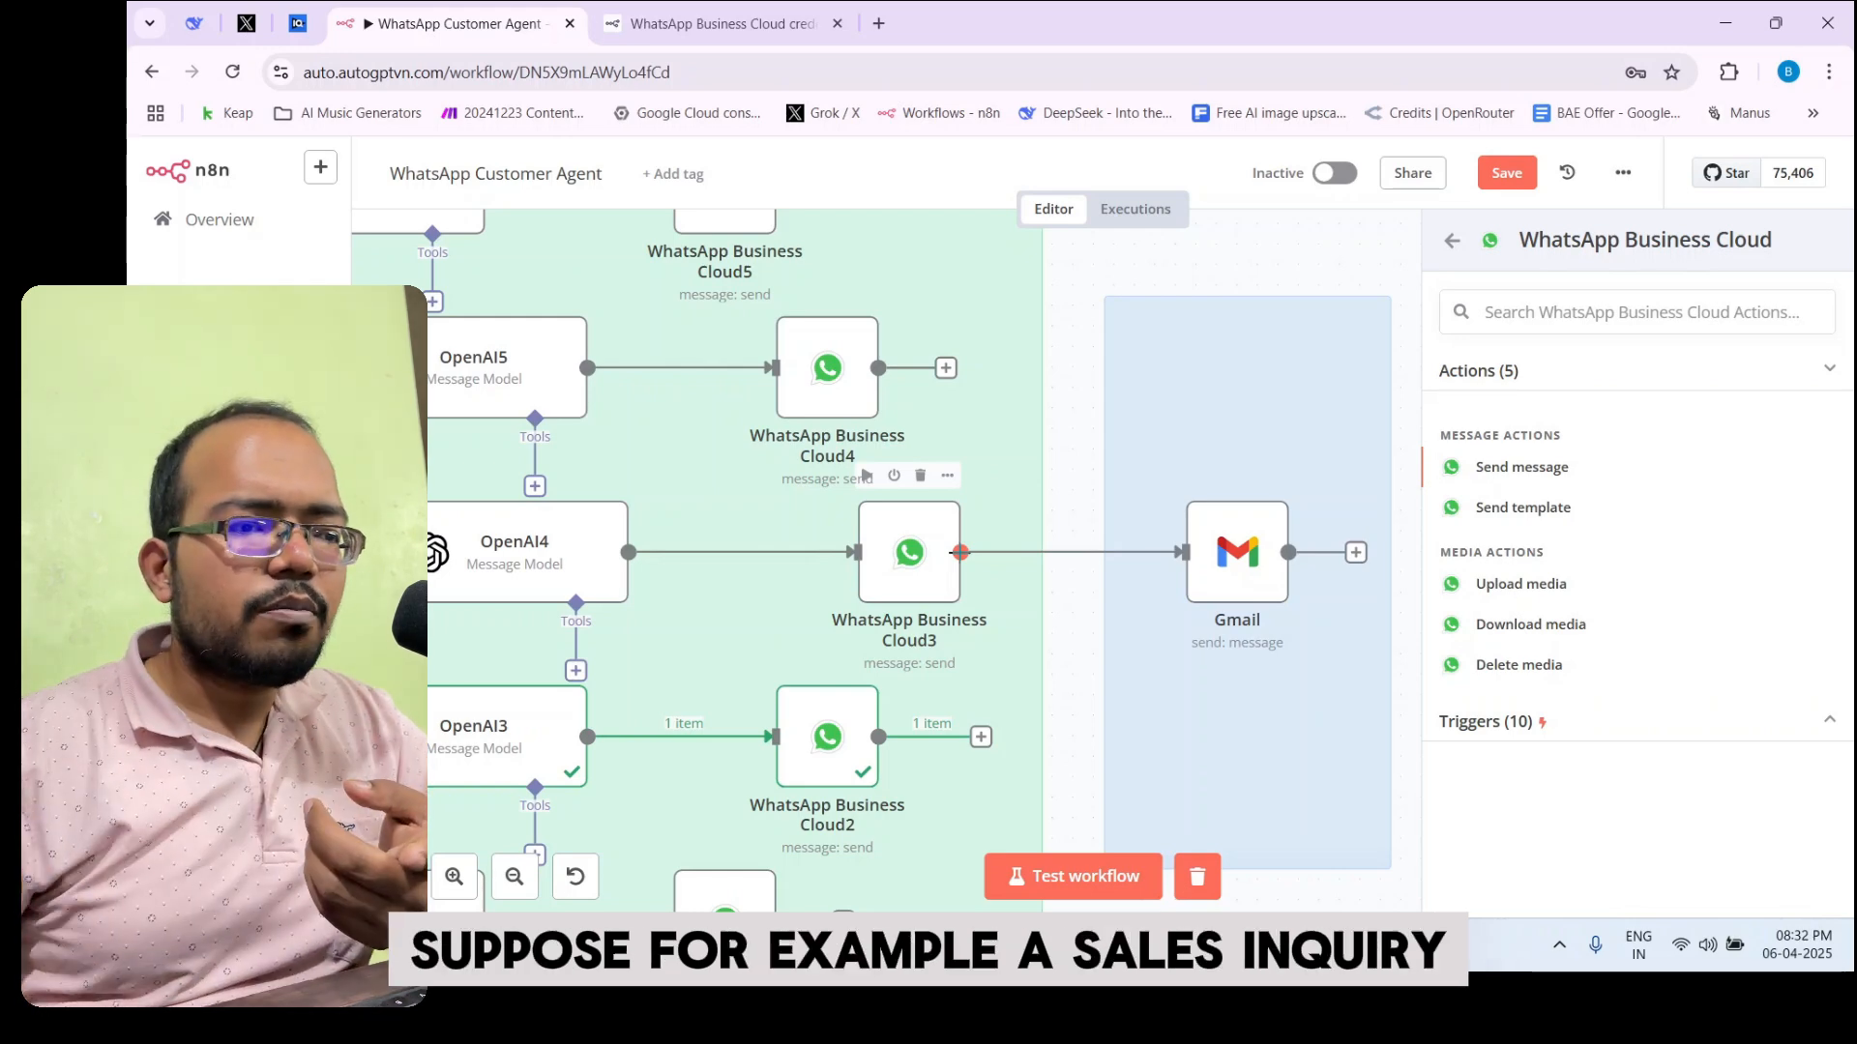
pyautogui.scroll(-3, 986, 546)
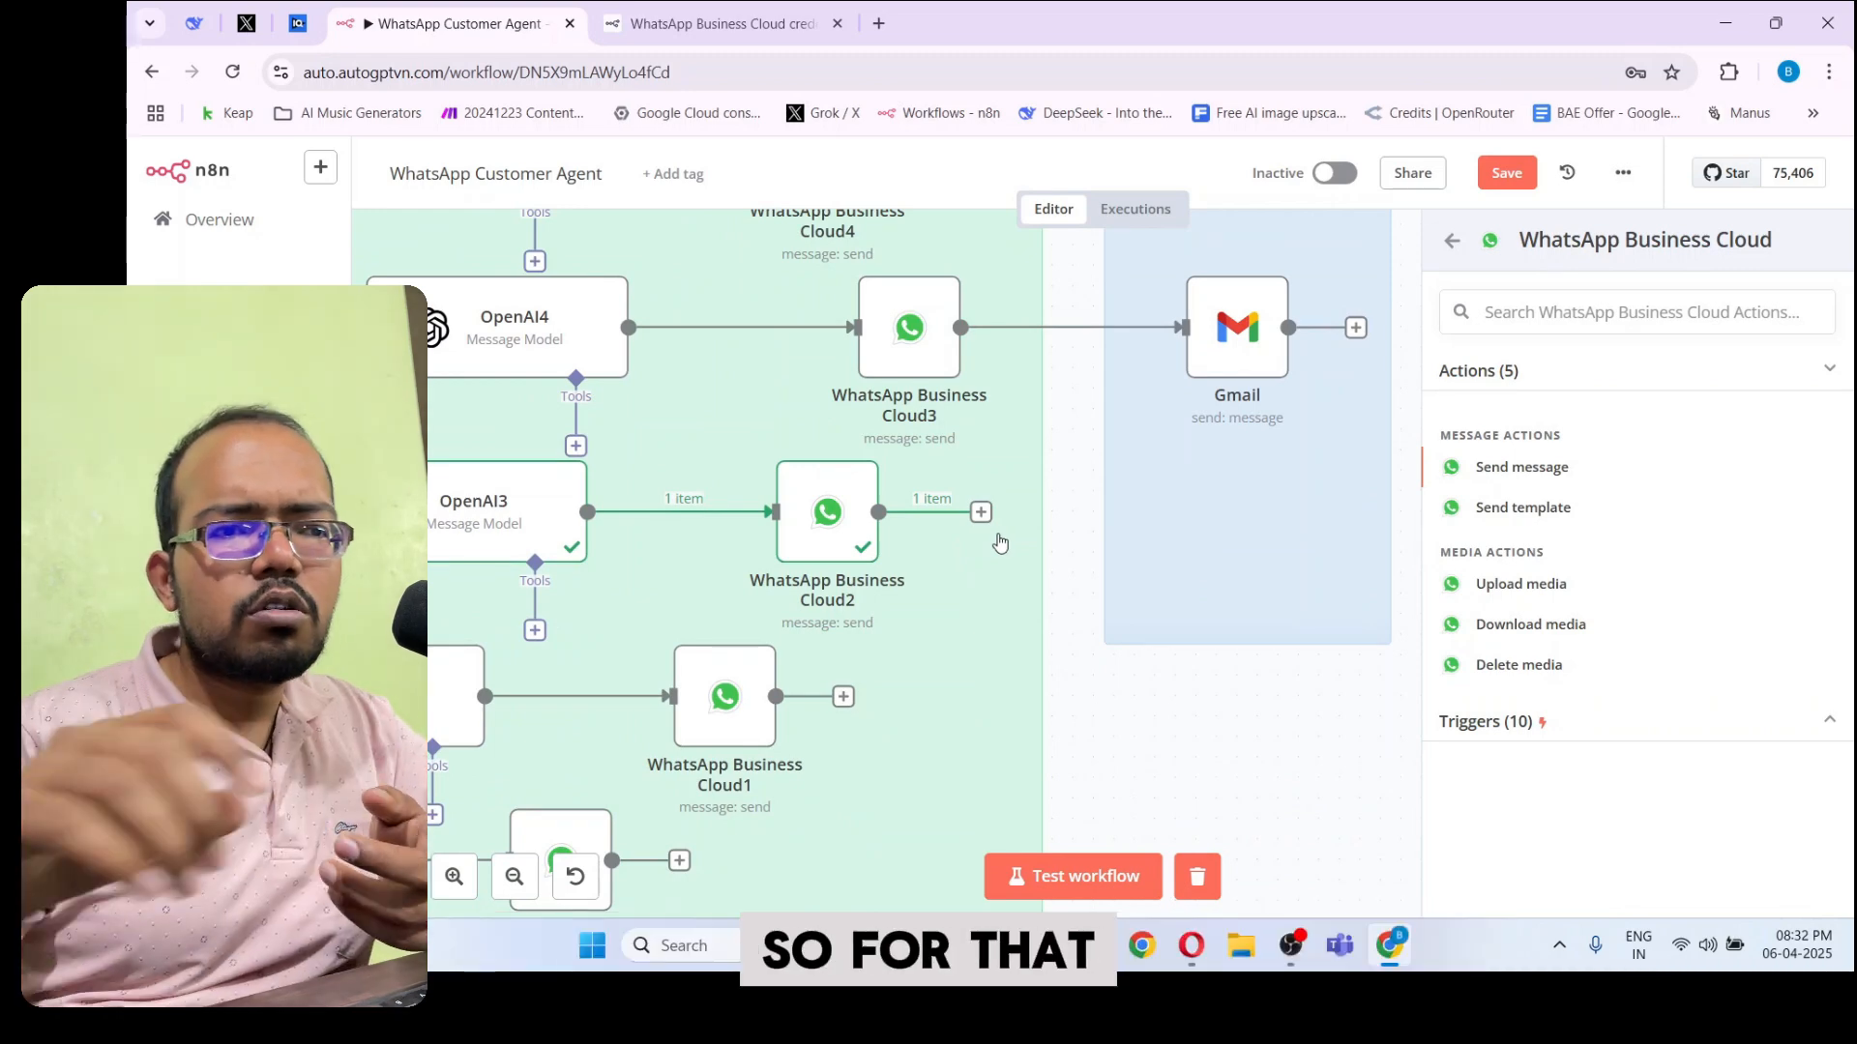
pyautogui.scroll(6, 999, 543)
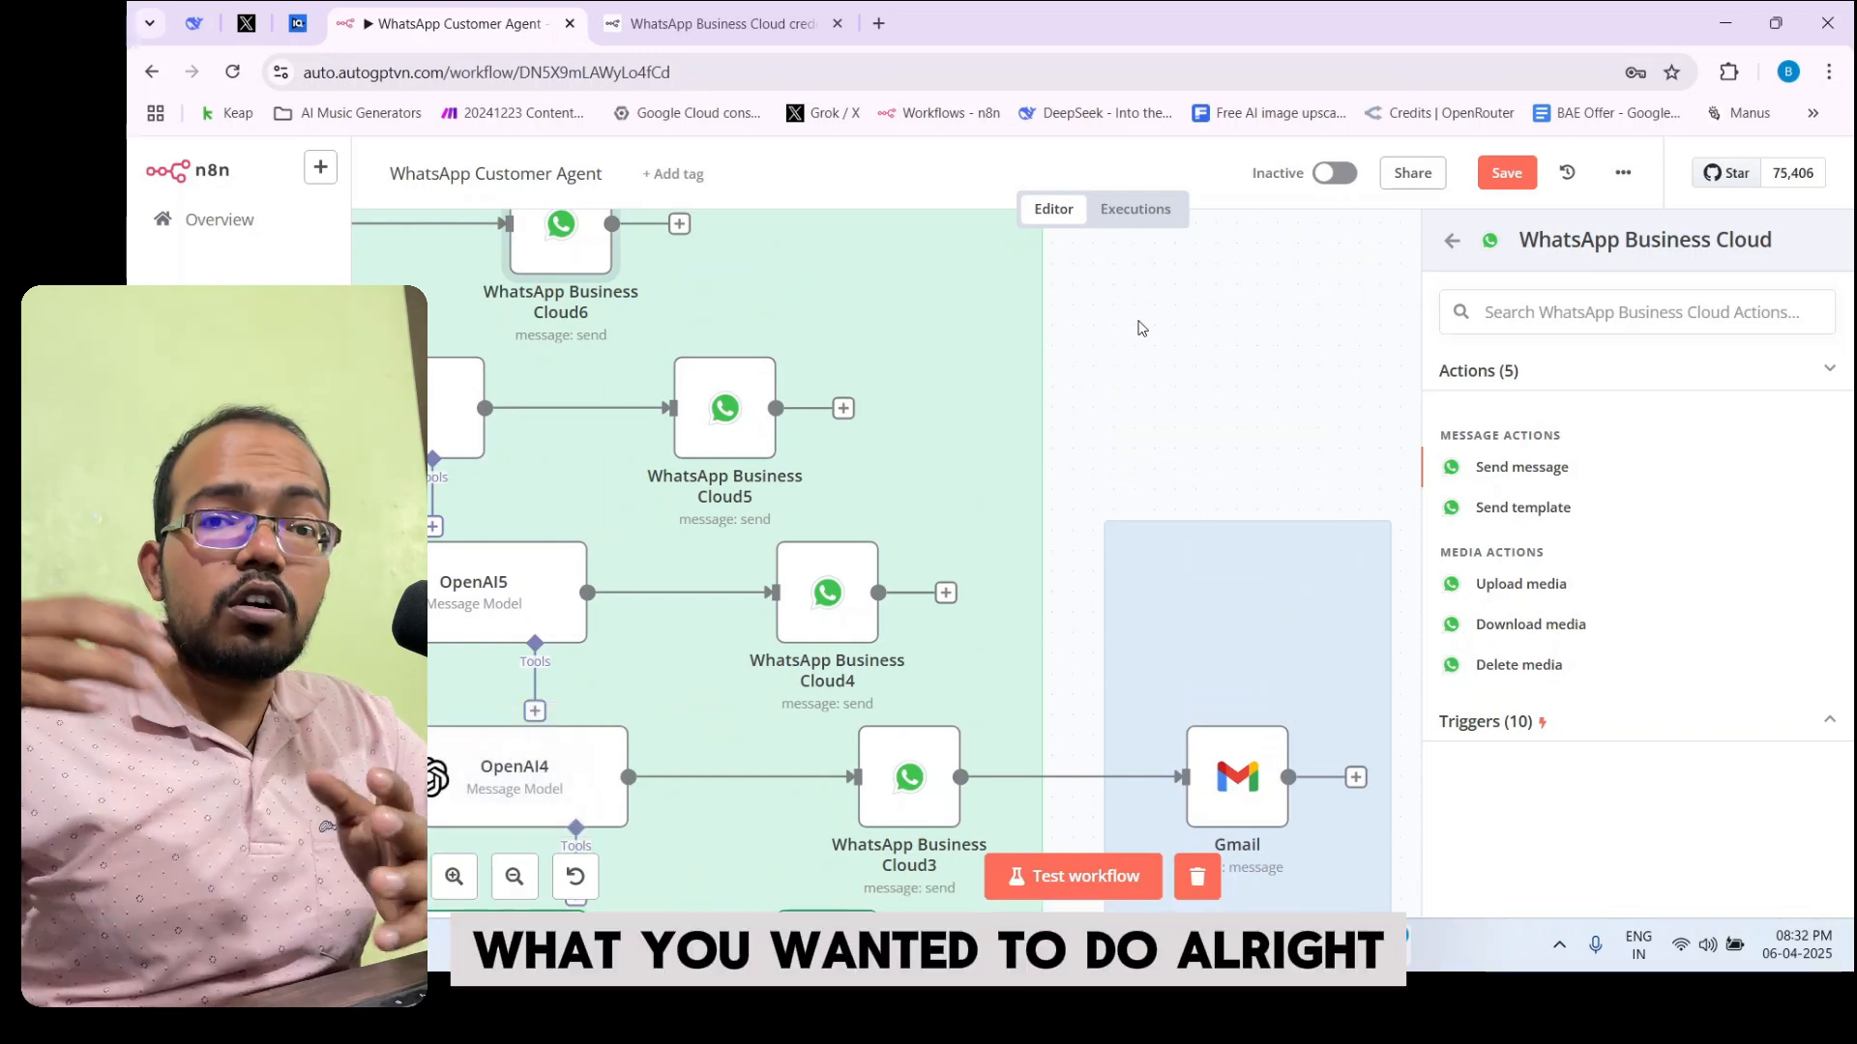
pyautogui.scroll(-3, 1141, 327)
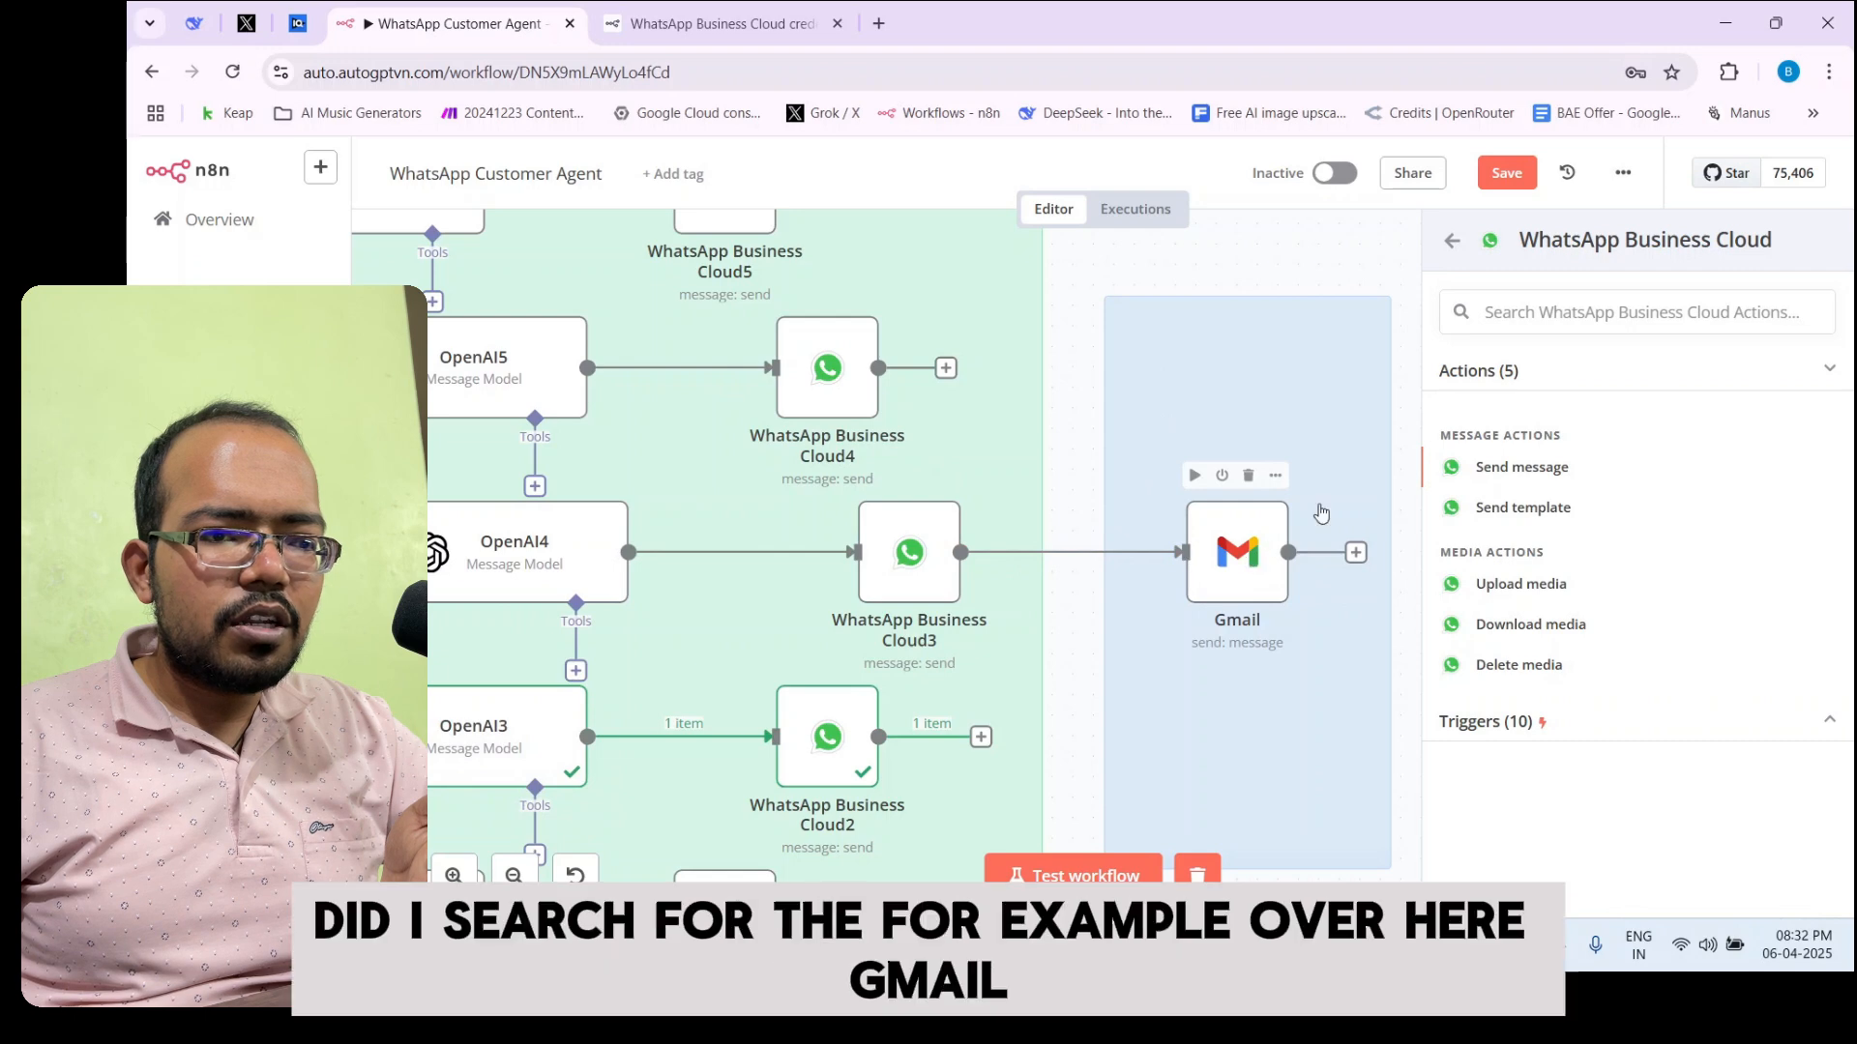
# Return to the full node list and search it for "gmail"
pyautogui.click(1456, 242)
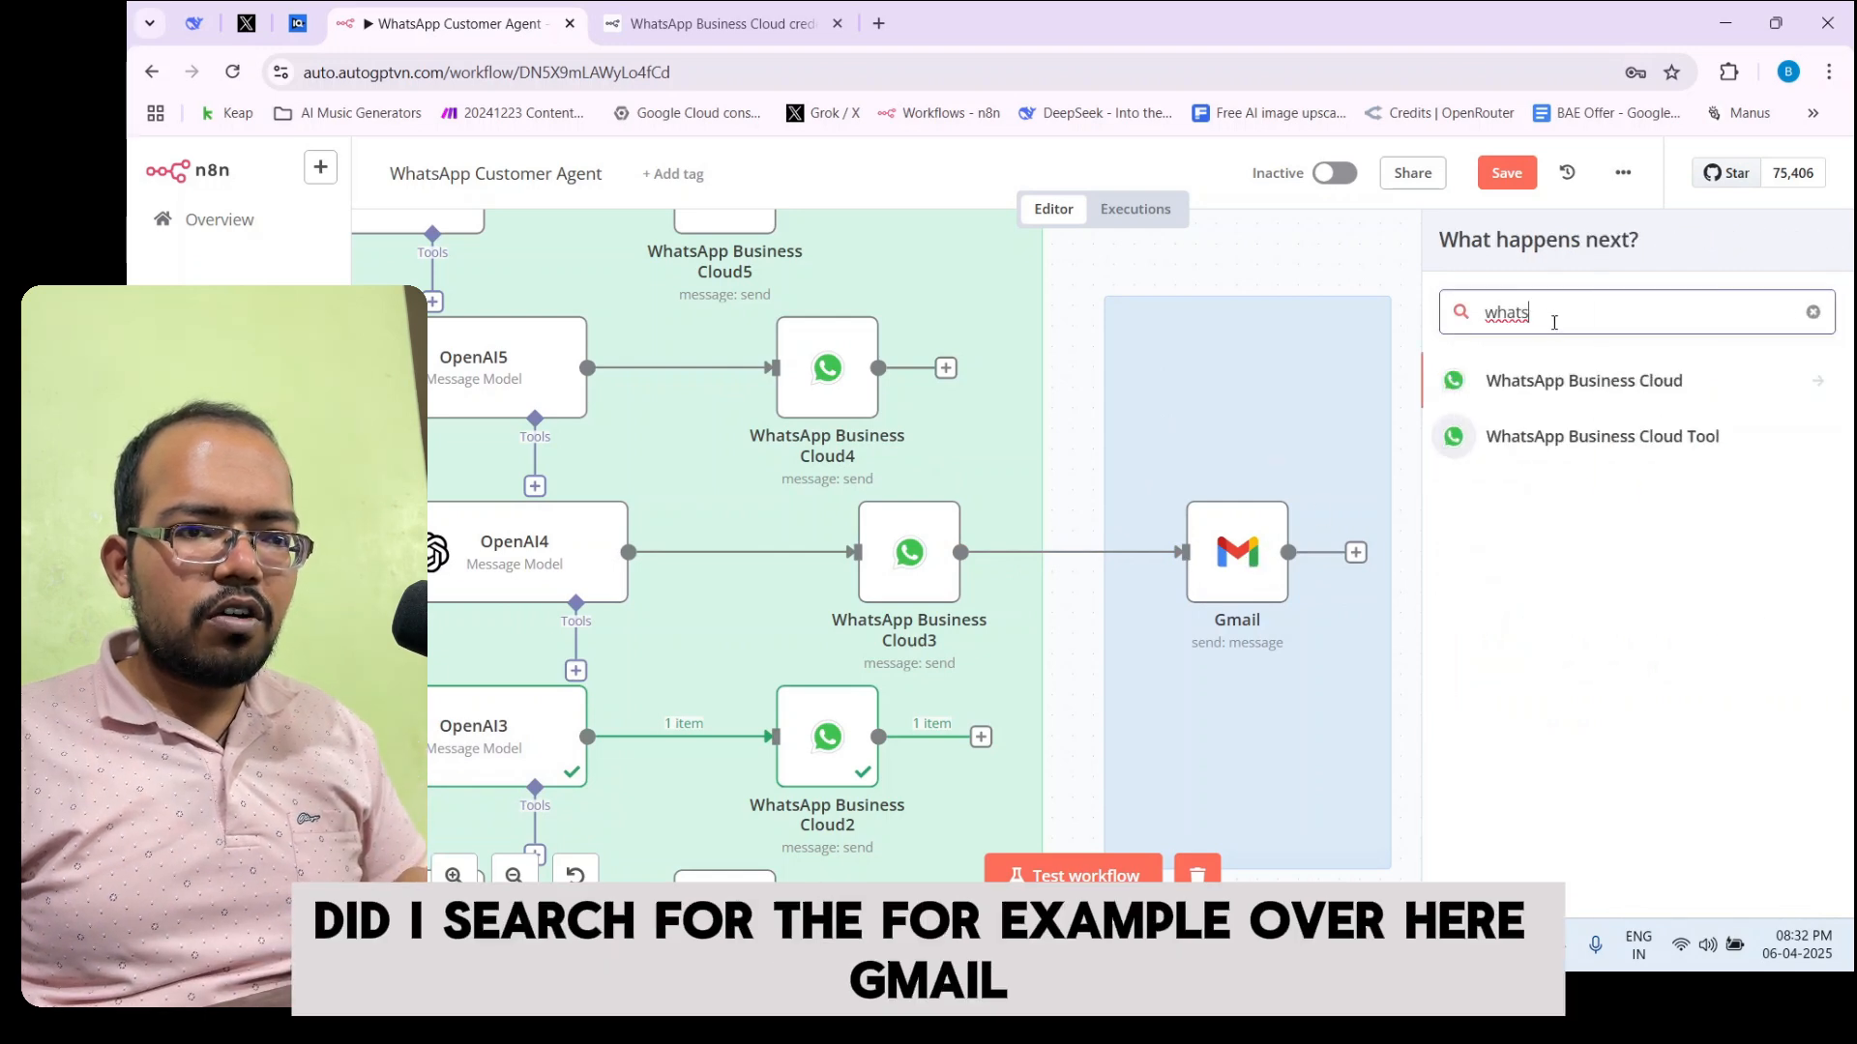
pyautogui.doubleClick(1556, 323)
pyautogui.write('gmail')
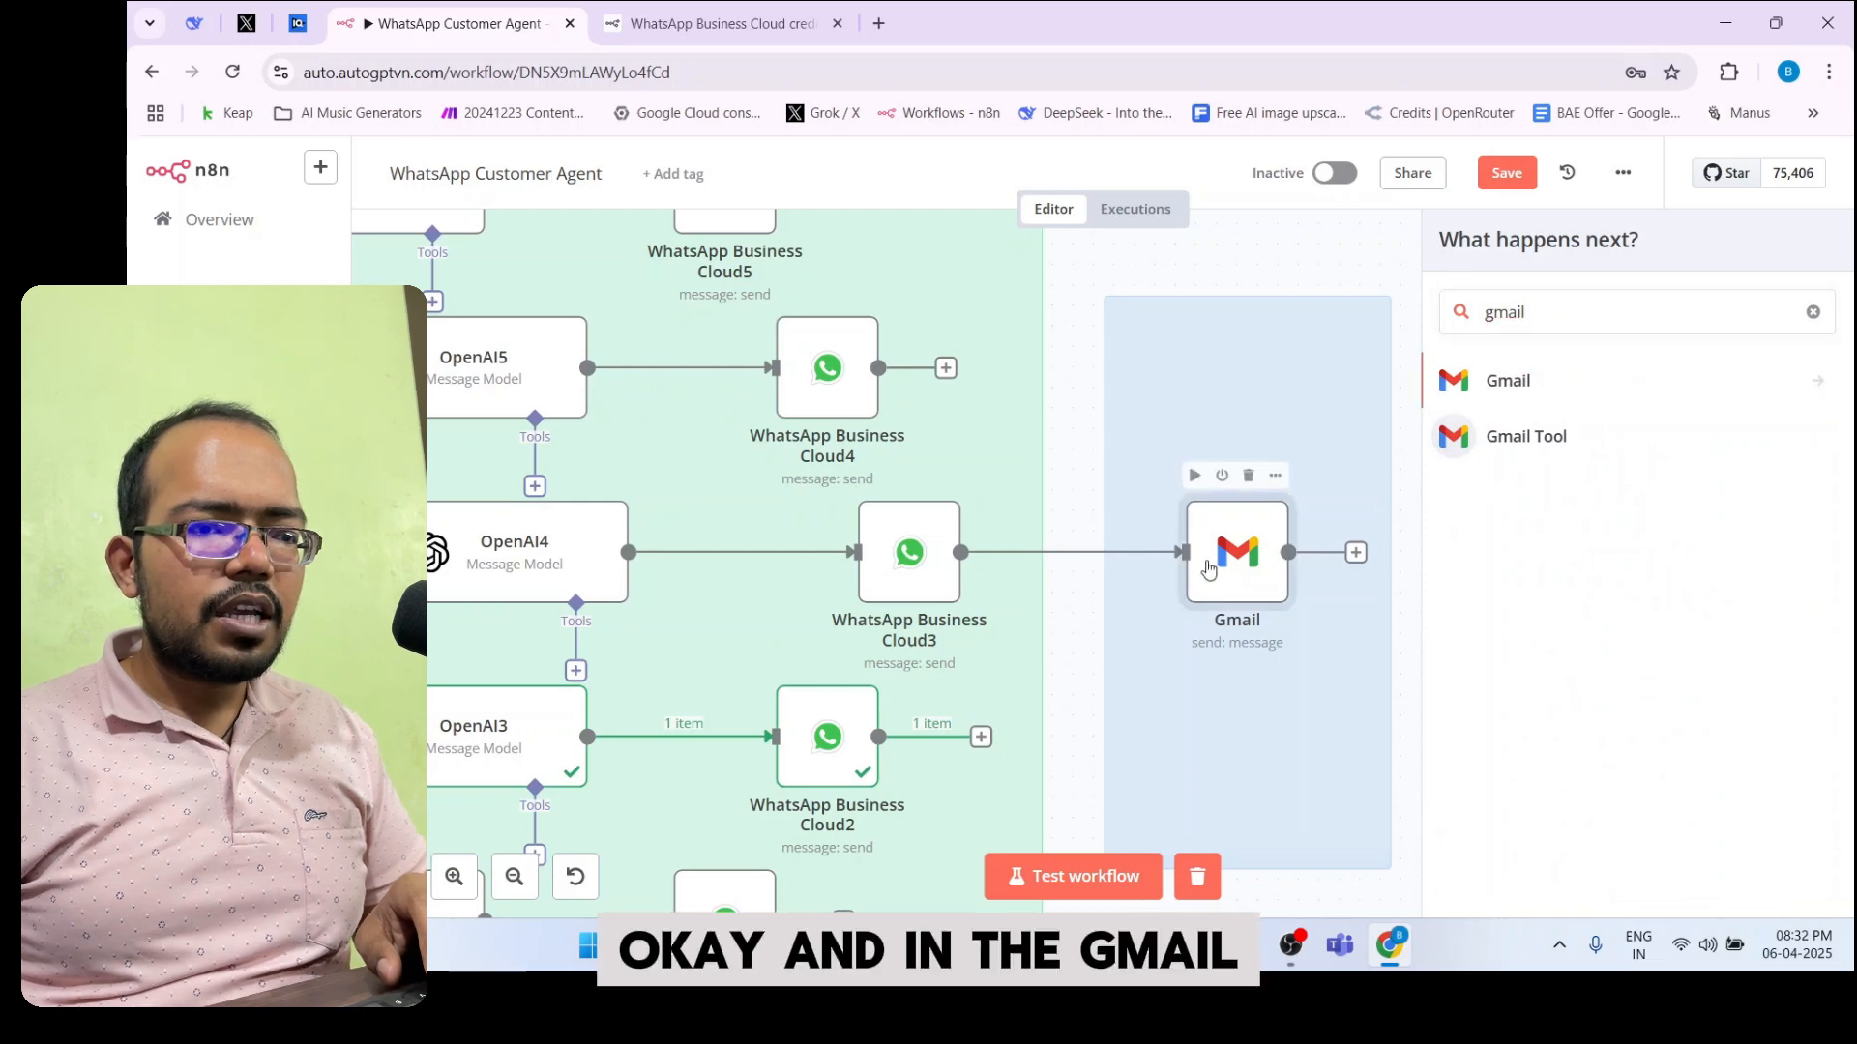
# Review the Gmail node's send operation, recipient, subject, and testimonial message, and return to the full workflow canvas
pyautogui.doubleClick(1238, 551)
pyautogui.scroll(-1, 931, 514)
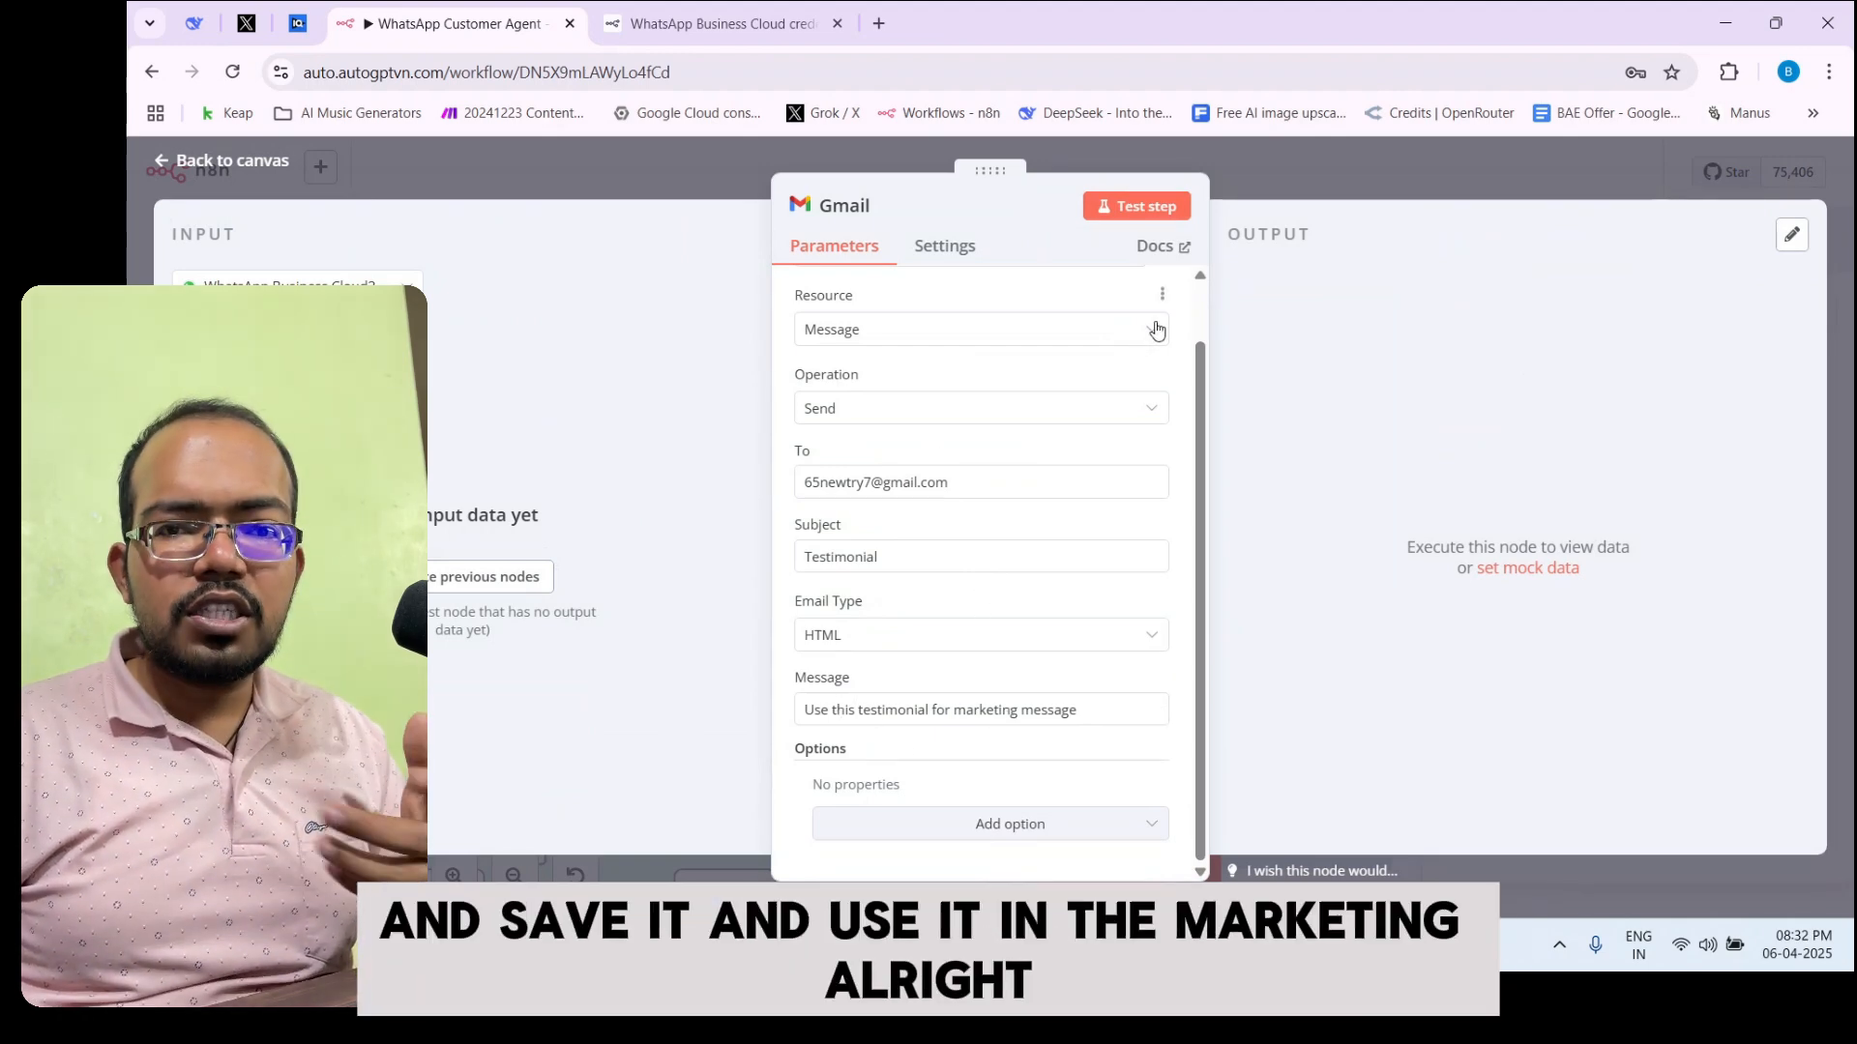
pyautogui.press('Escape')
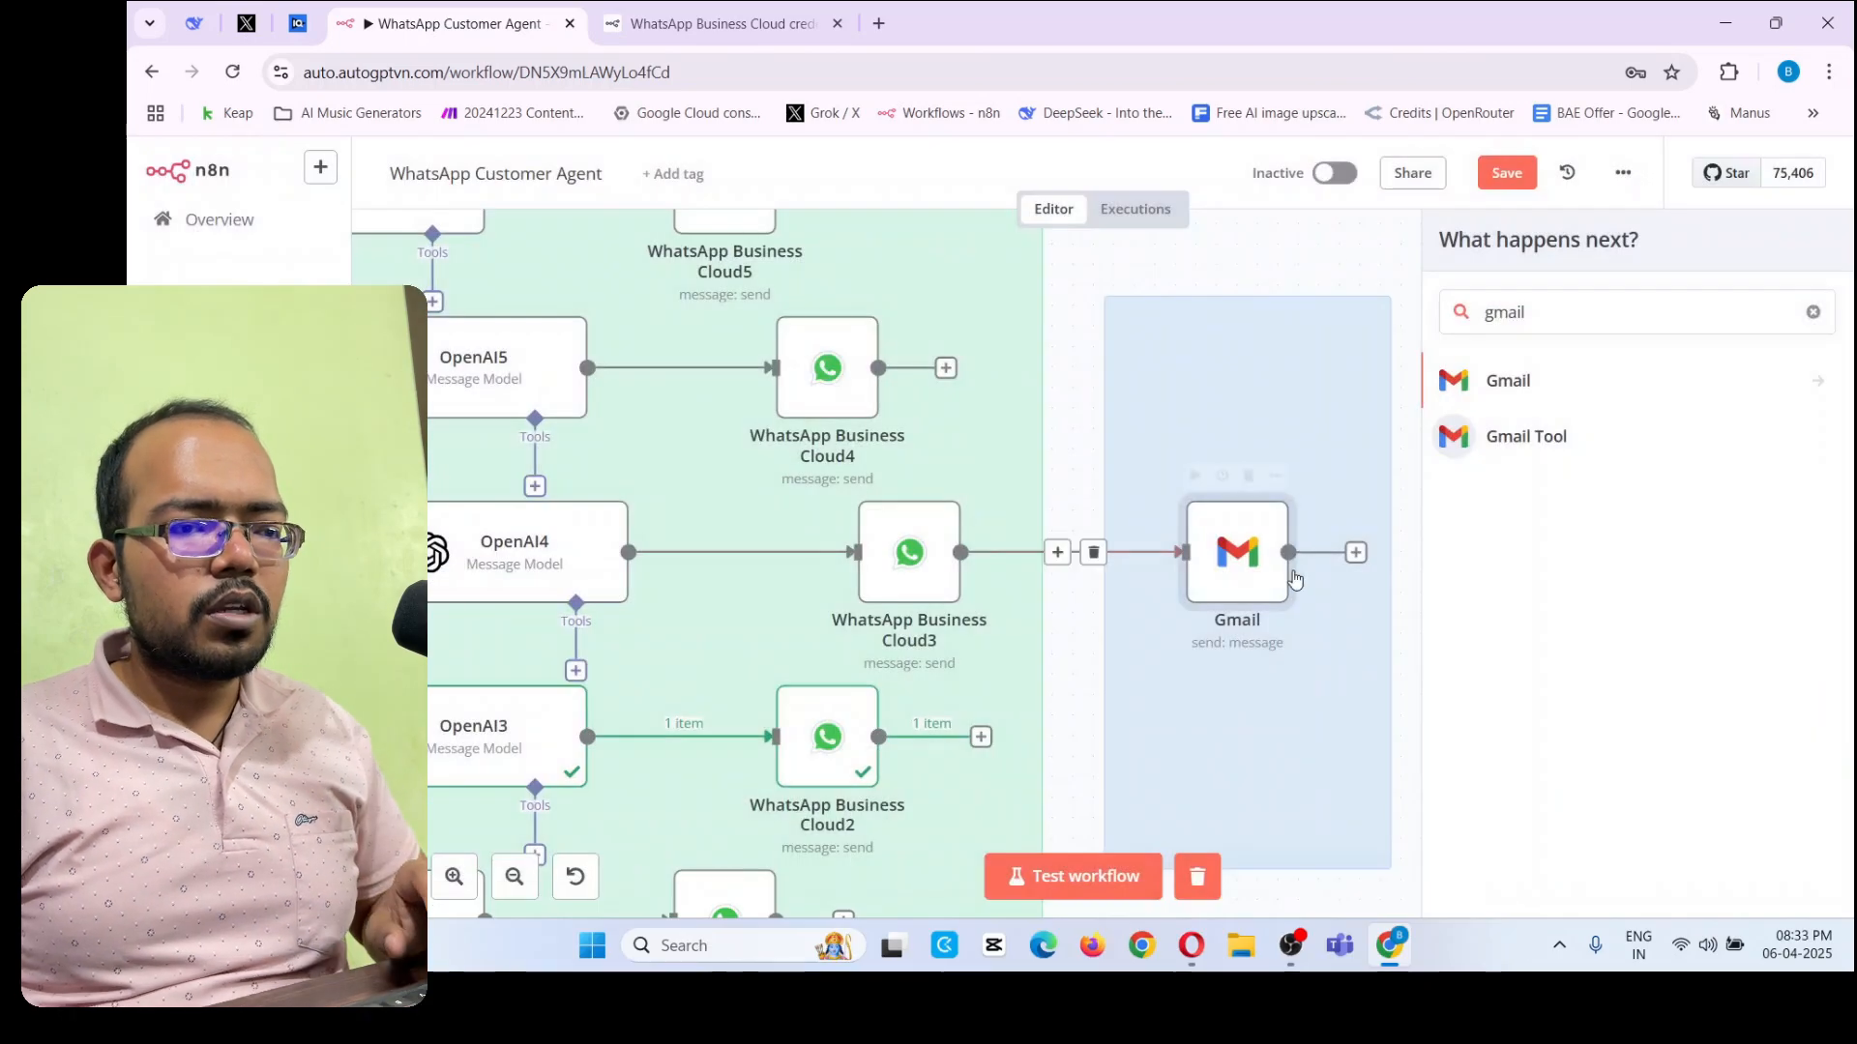
pyautogui.scroll(-4, 1088, 573)
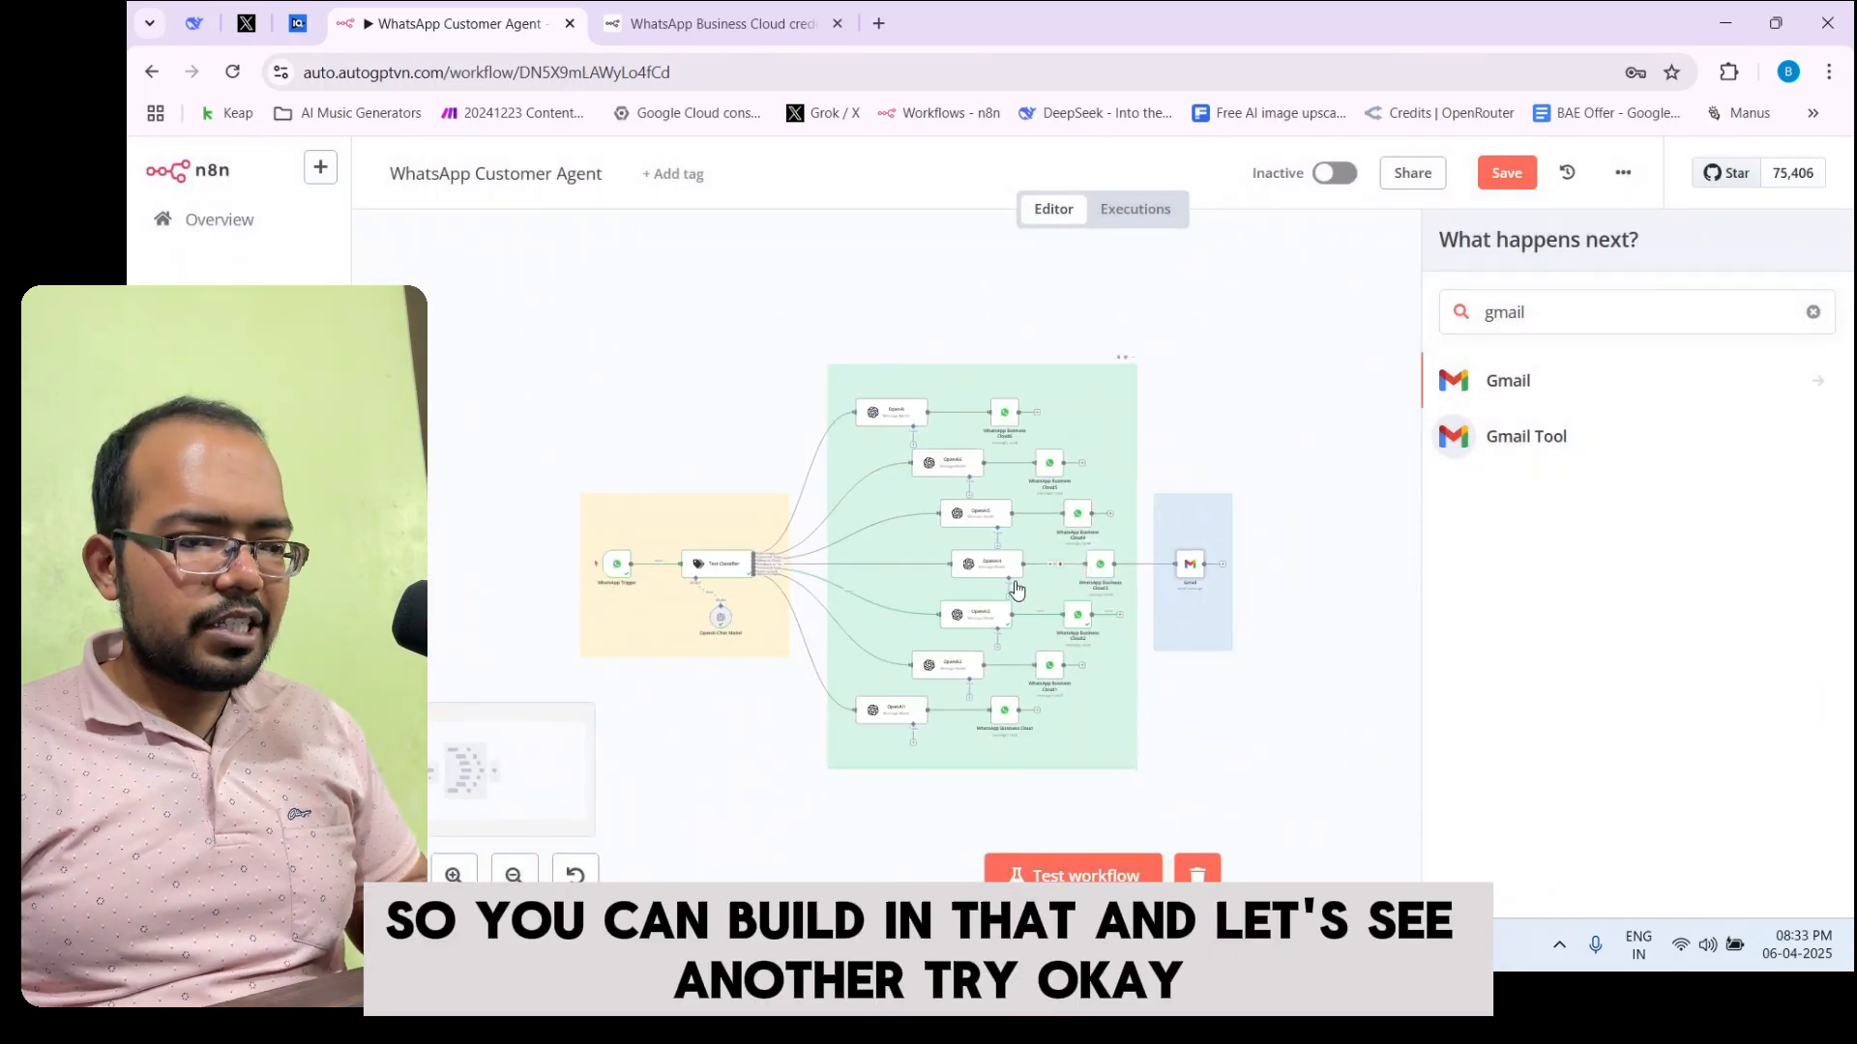
# Switch to the WhatsApp chat and write "Hey there, your course was great. I love it. Just one feedback, pls provide the templates if possible"
pyautogui.hotkey('alt', 'Tab')
pyautogui.scroll(-1, 1036, 795)
pyautogui.scroll(-2, 1037, 795)
pyautogui.click(1036, 795)
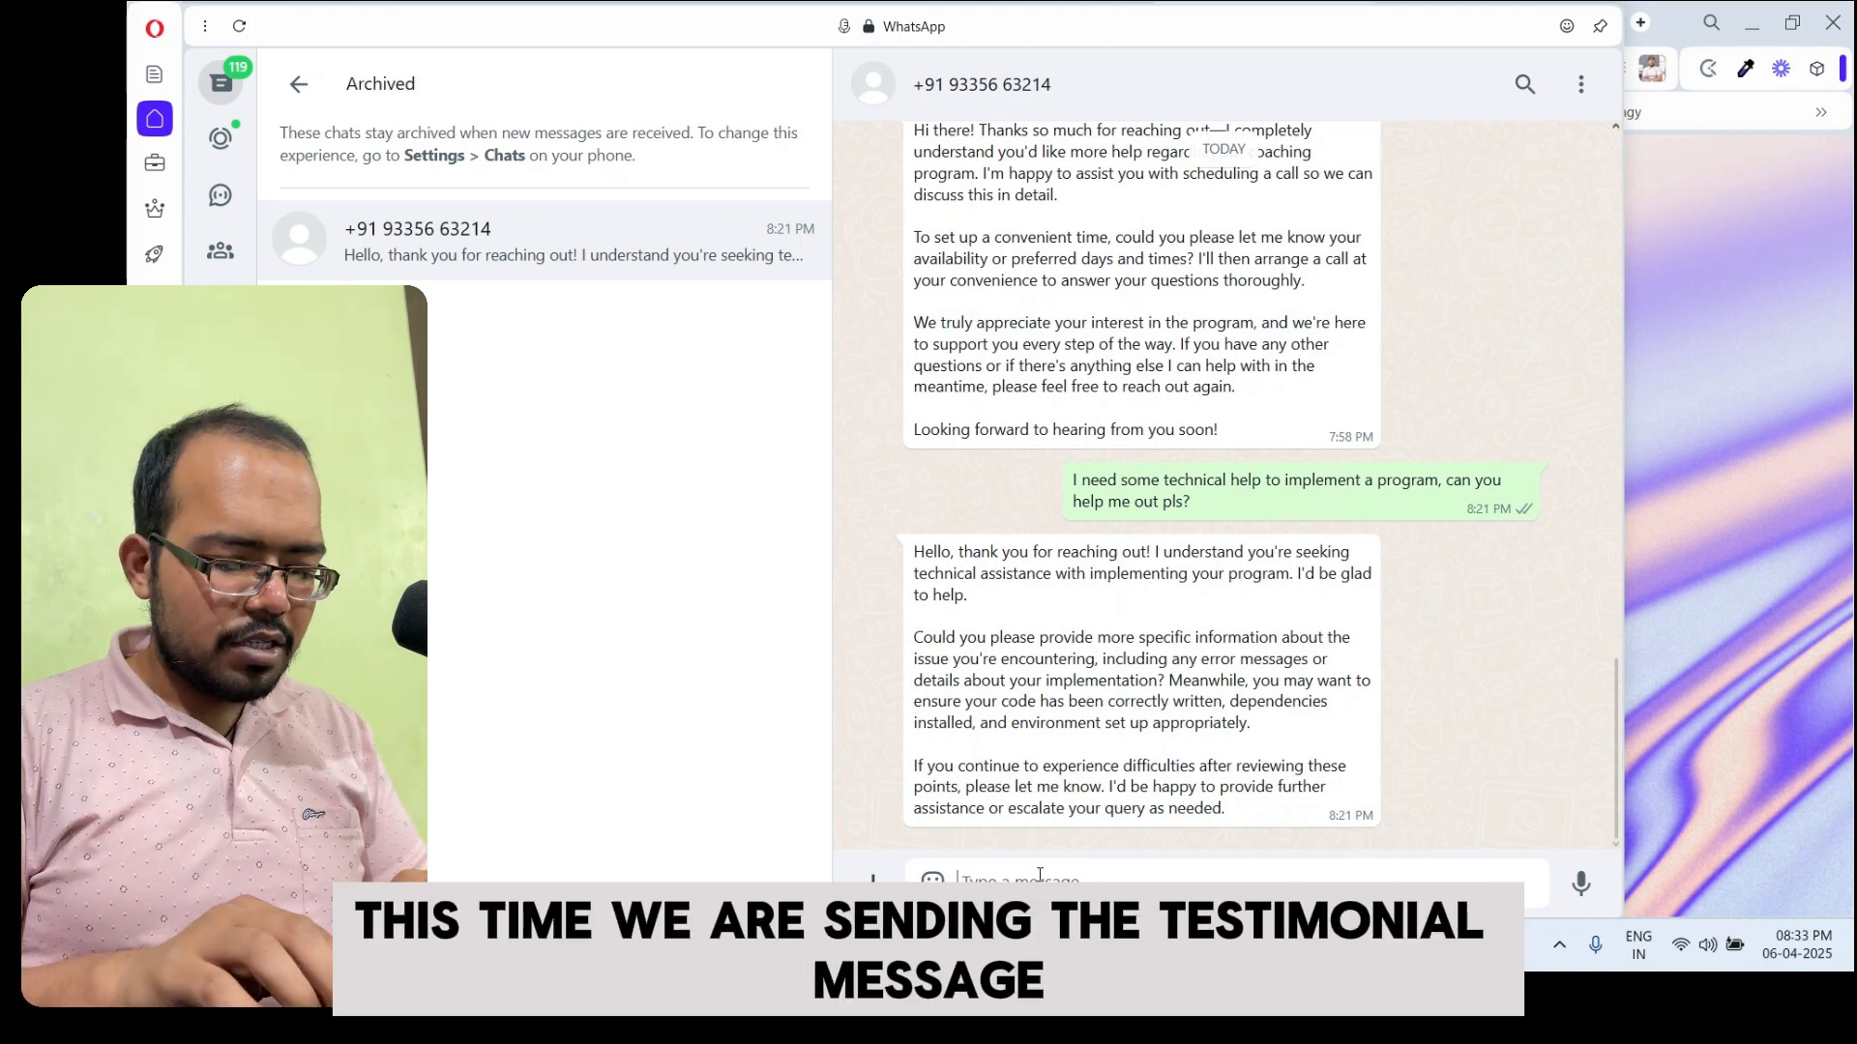
pyautogui.write('Hey ')
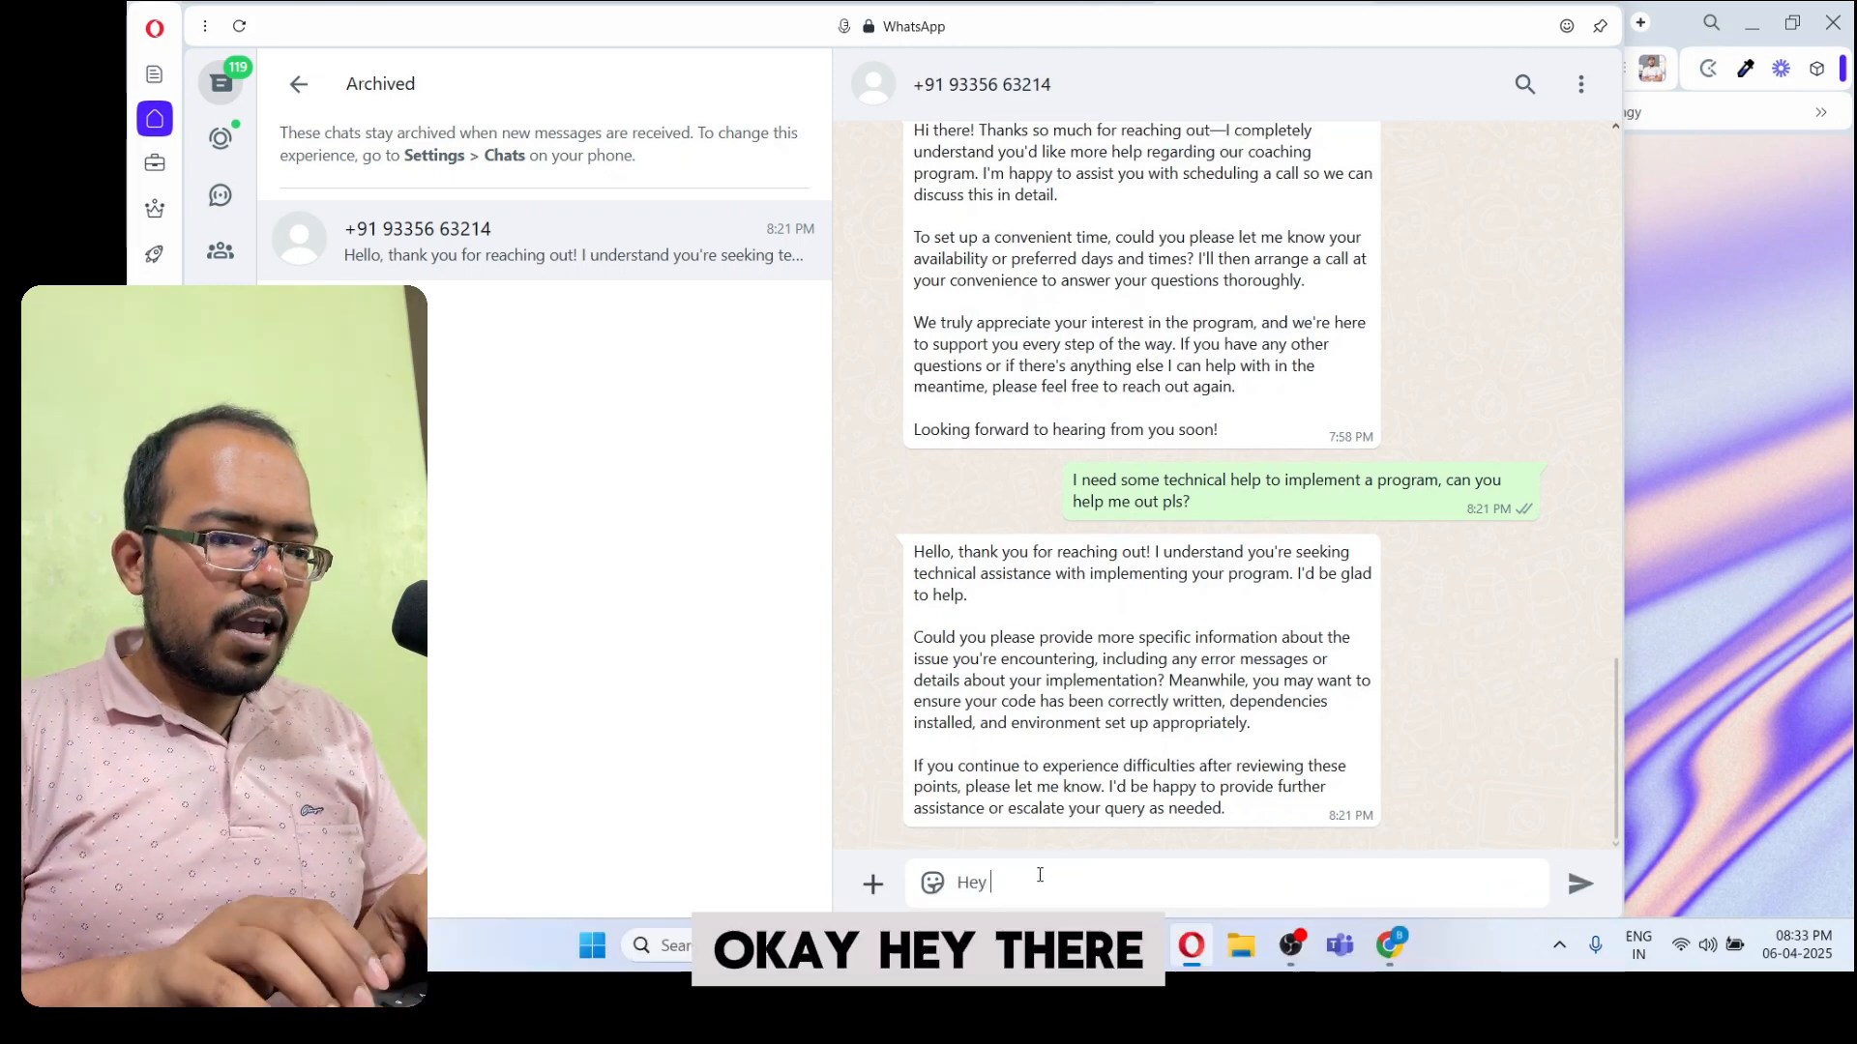
pyautogui.write('there, your course')
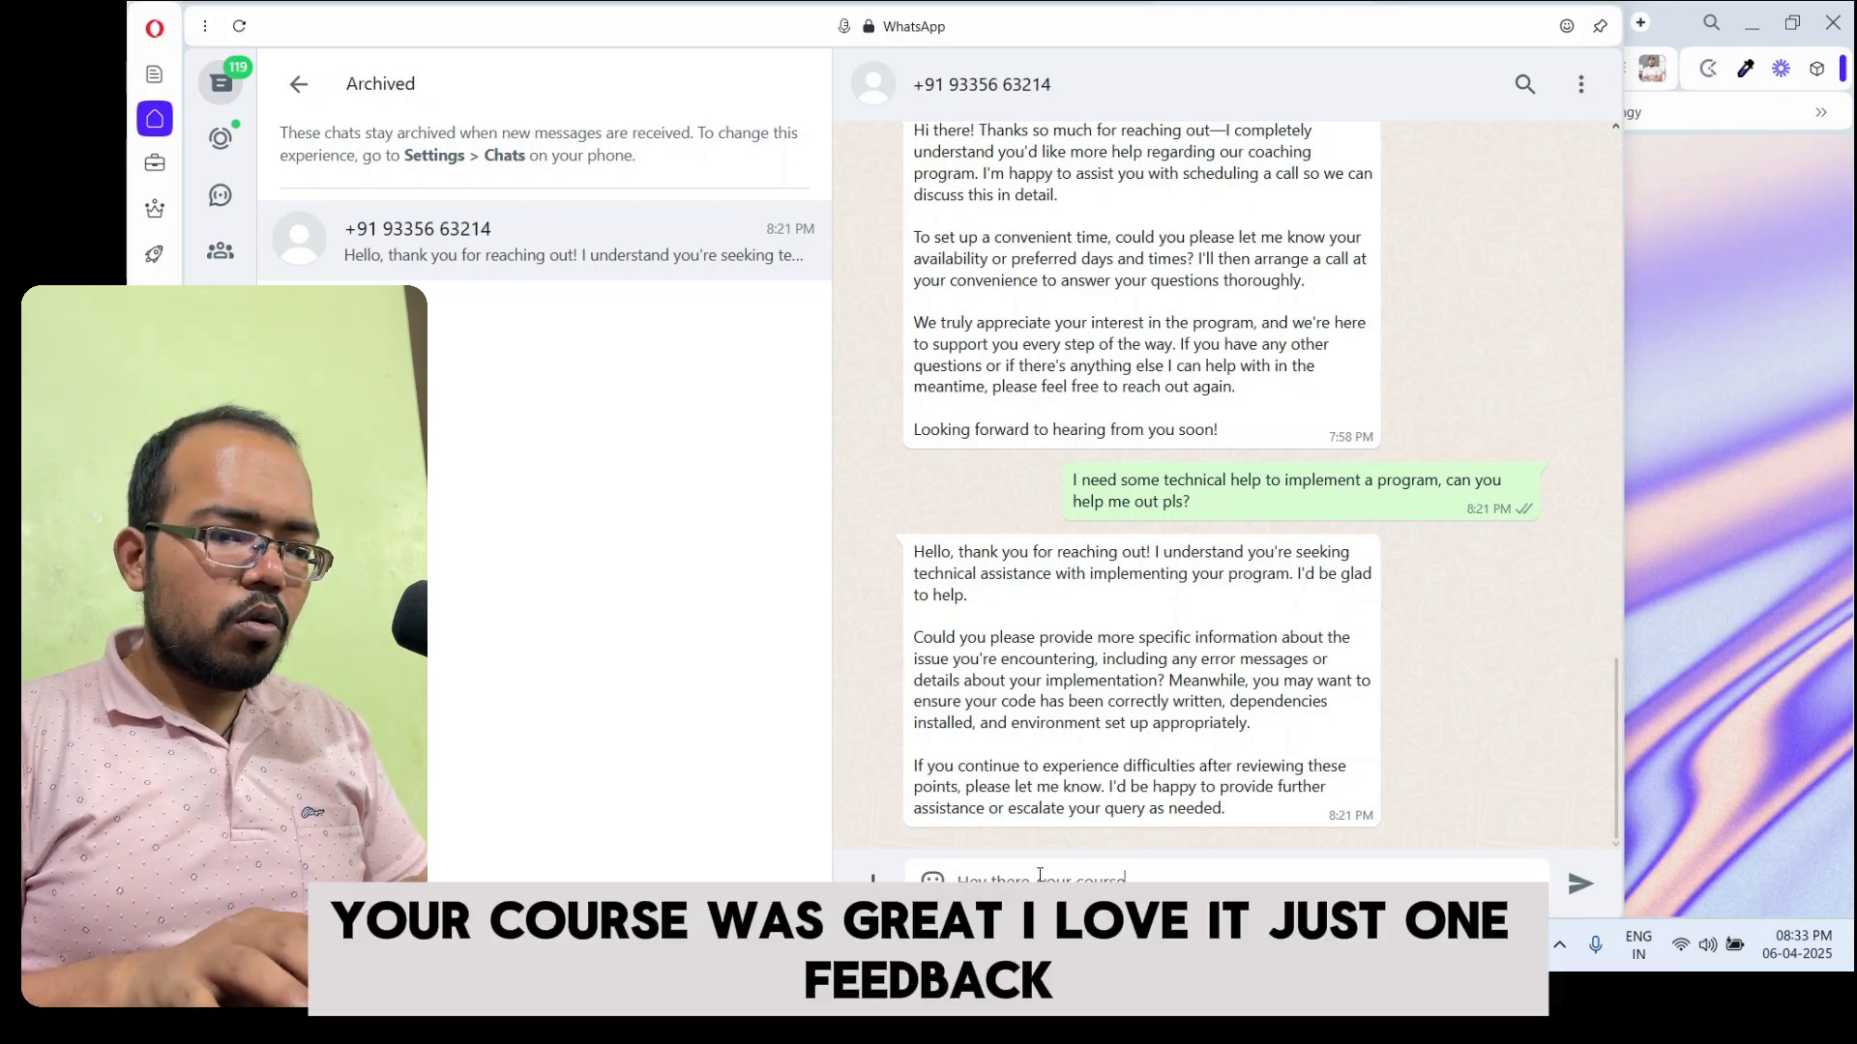
pyautogui.write(' was great. I love it. Just one feed')
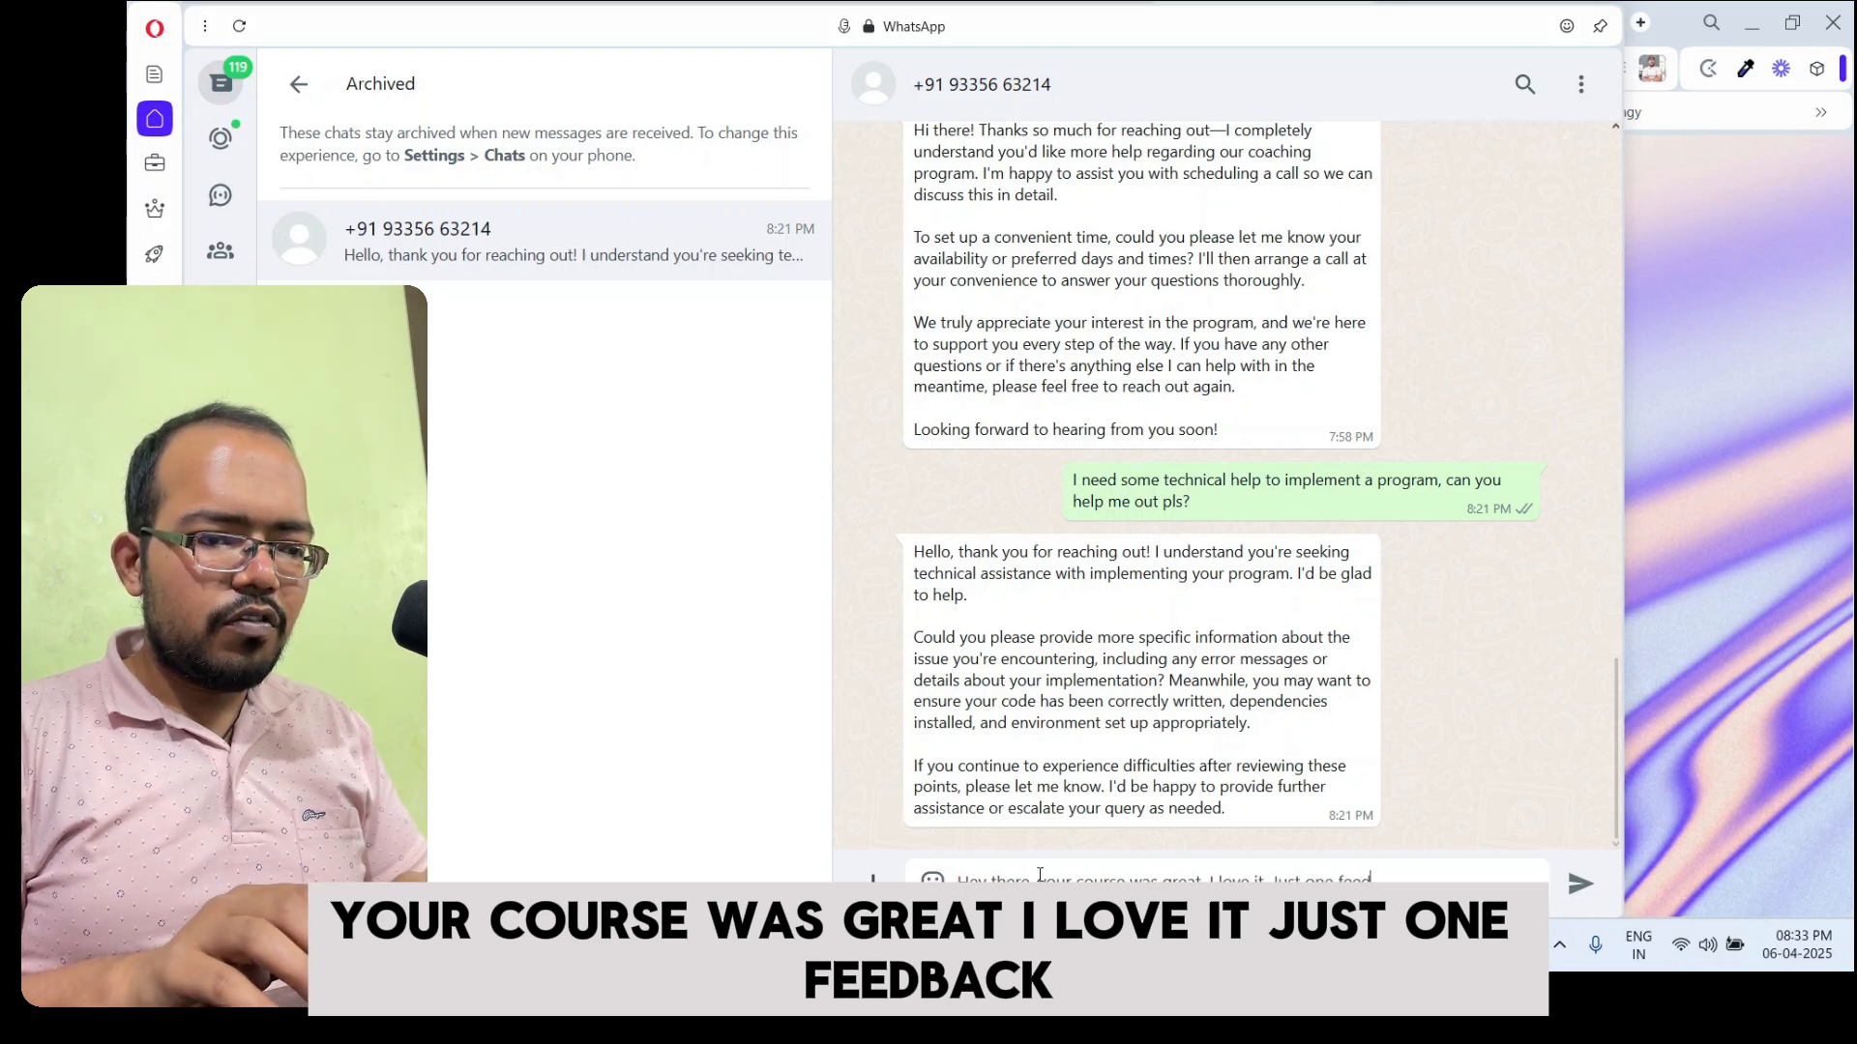
pyautogui.write('back, pls')
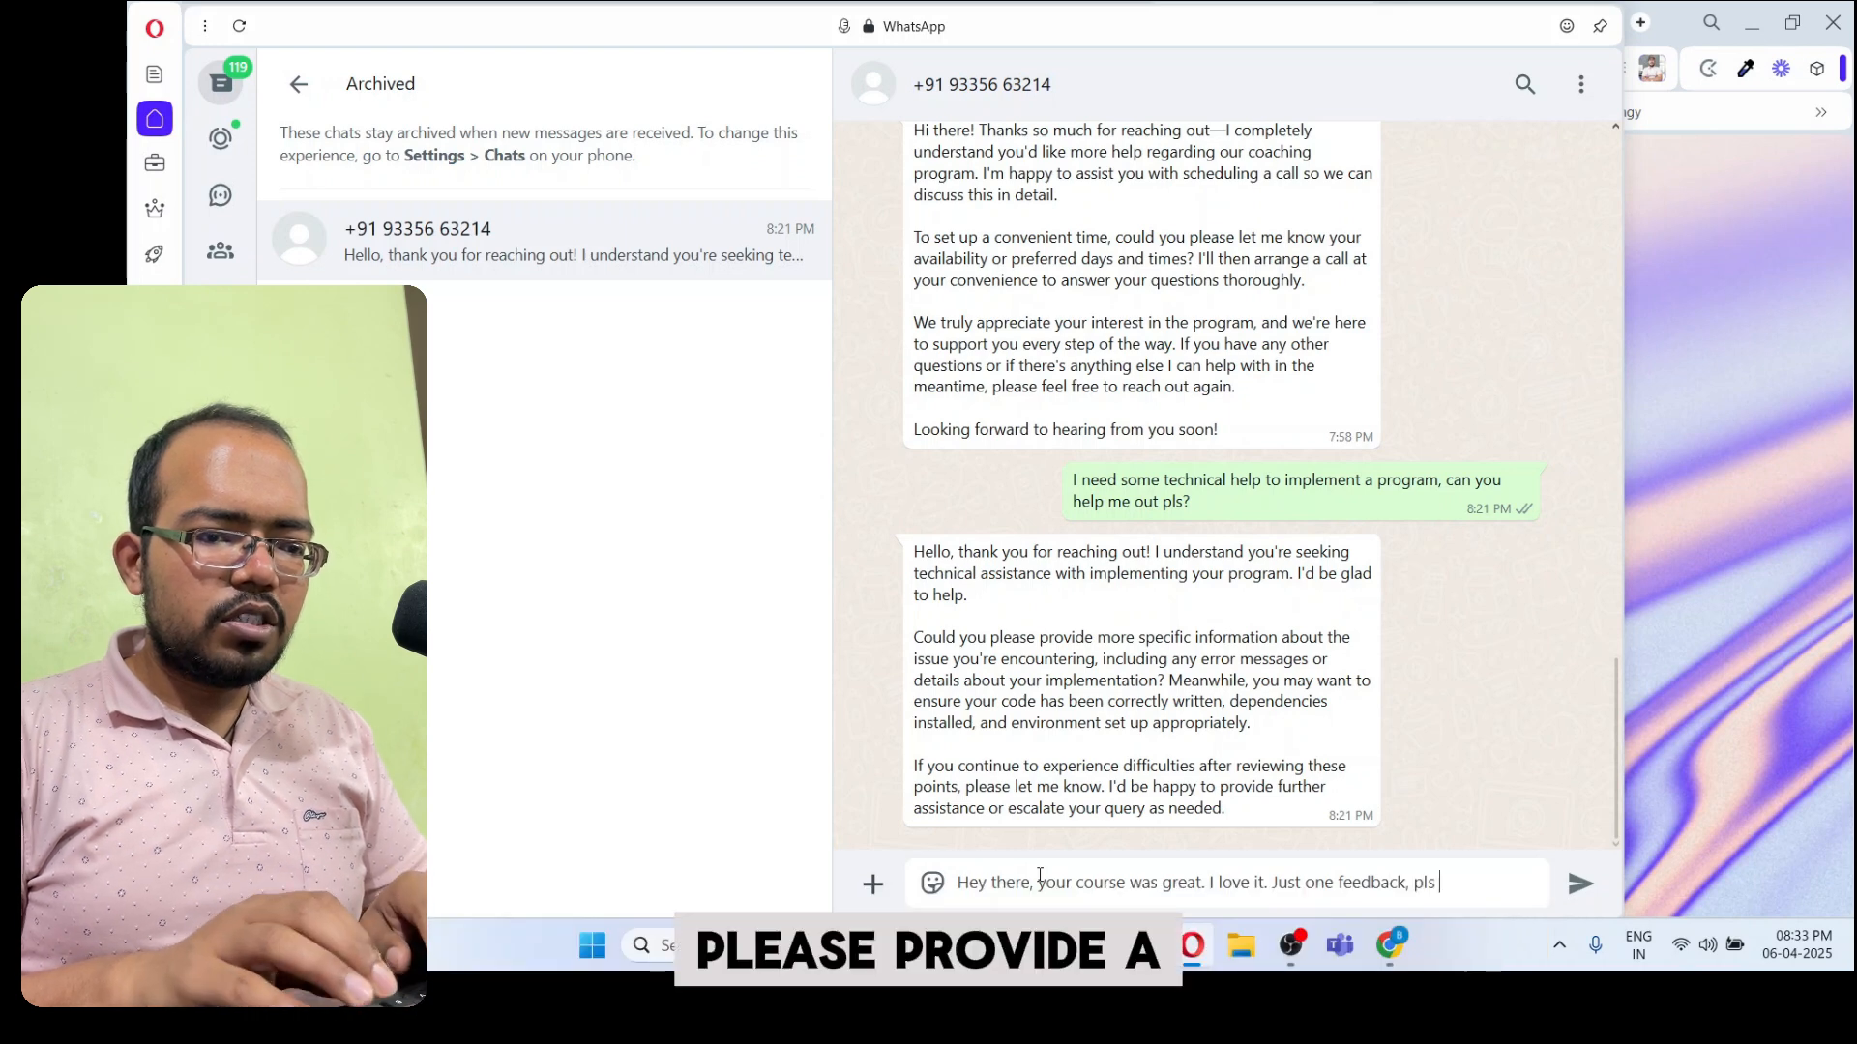
pyautogui.write(' provide the temple')
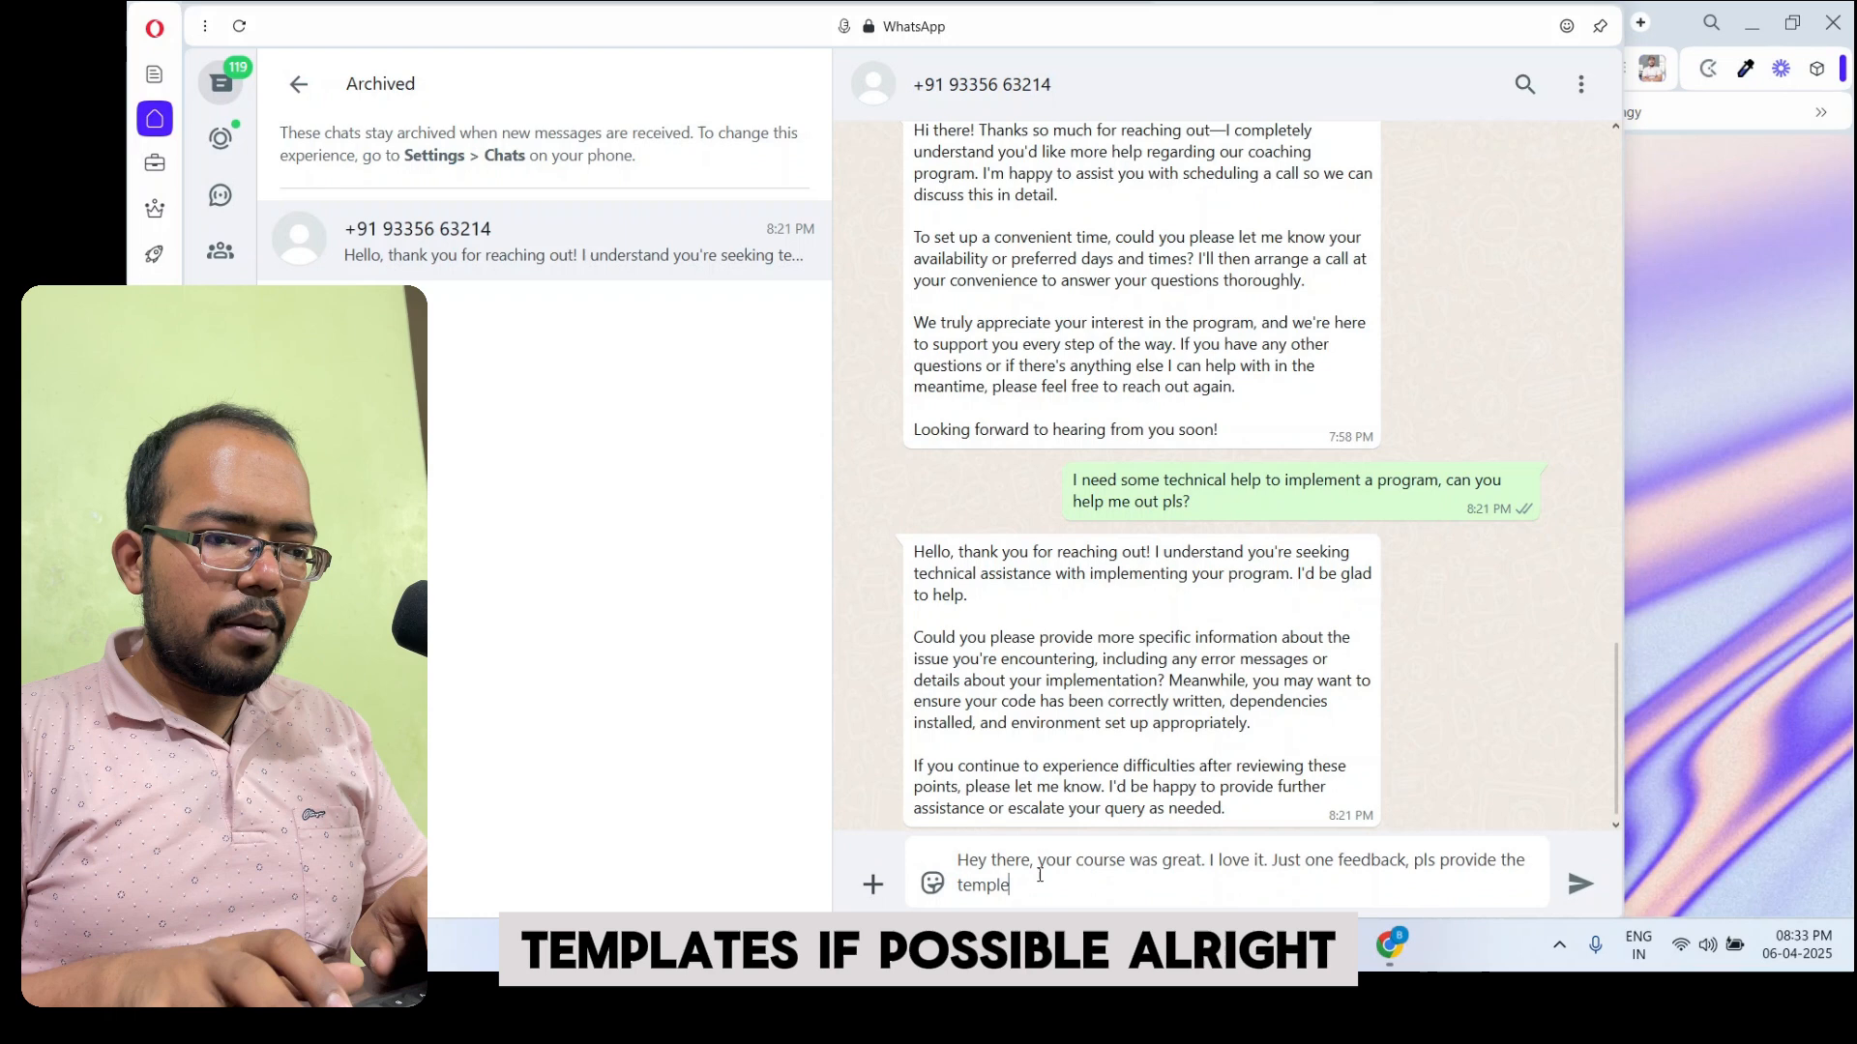
pyautogui.press('BackSpace')
pyautogui.write('ates if possible')
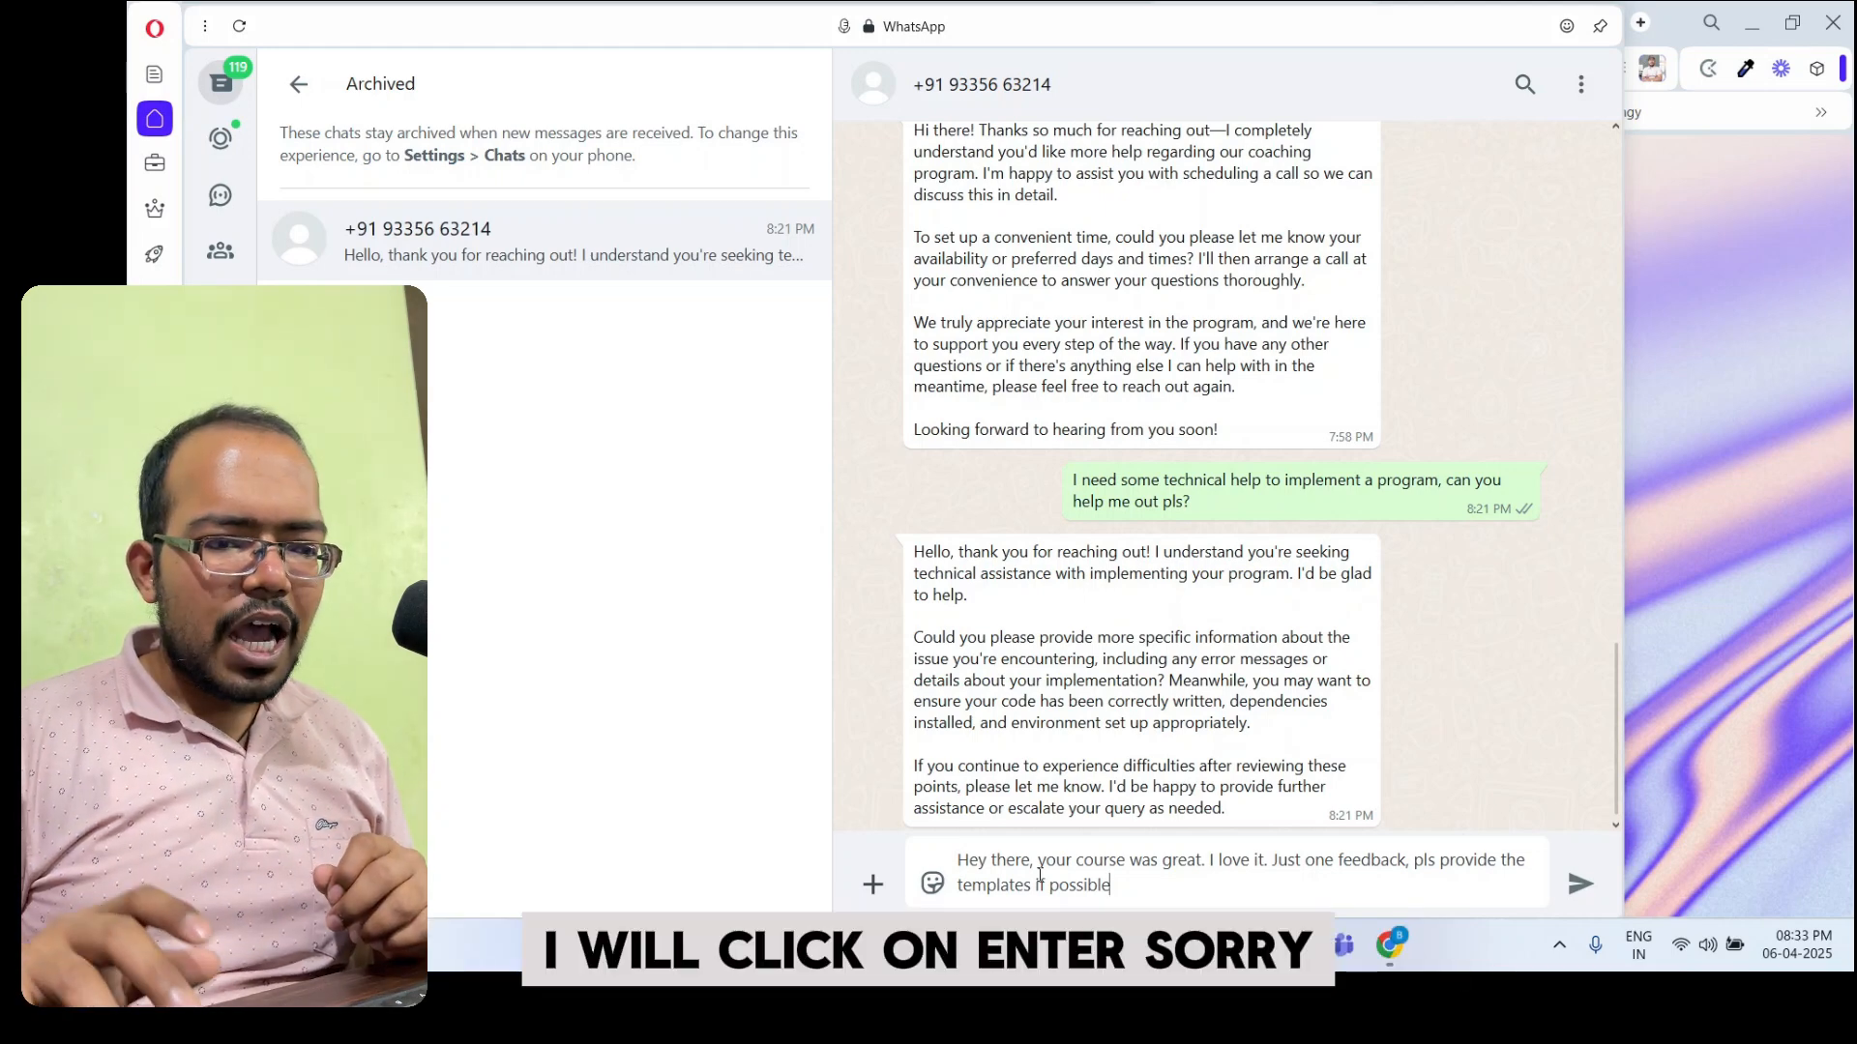
# Send the drafted course feedback message in the WhatsApp chat and copy its text from the sent bubble
pyautogui.press('Return')
pyautogui.tripleClick(1150, 809)
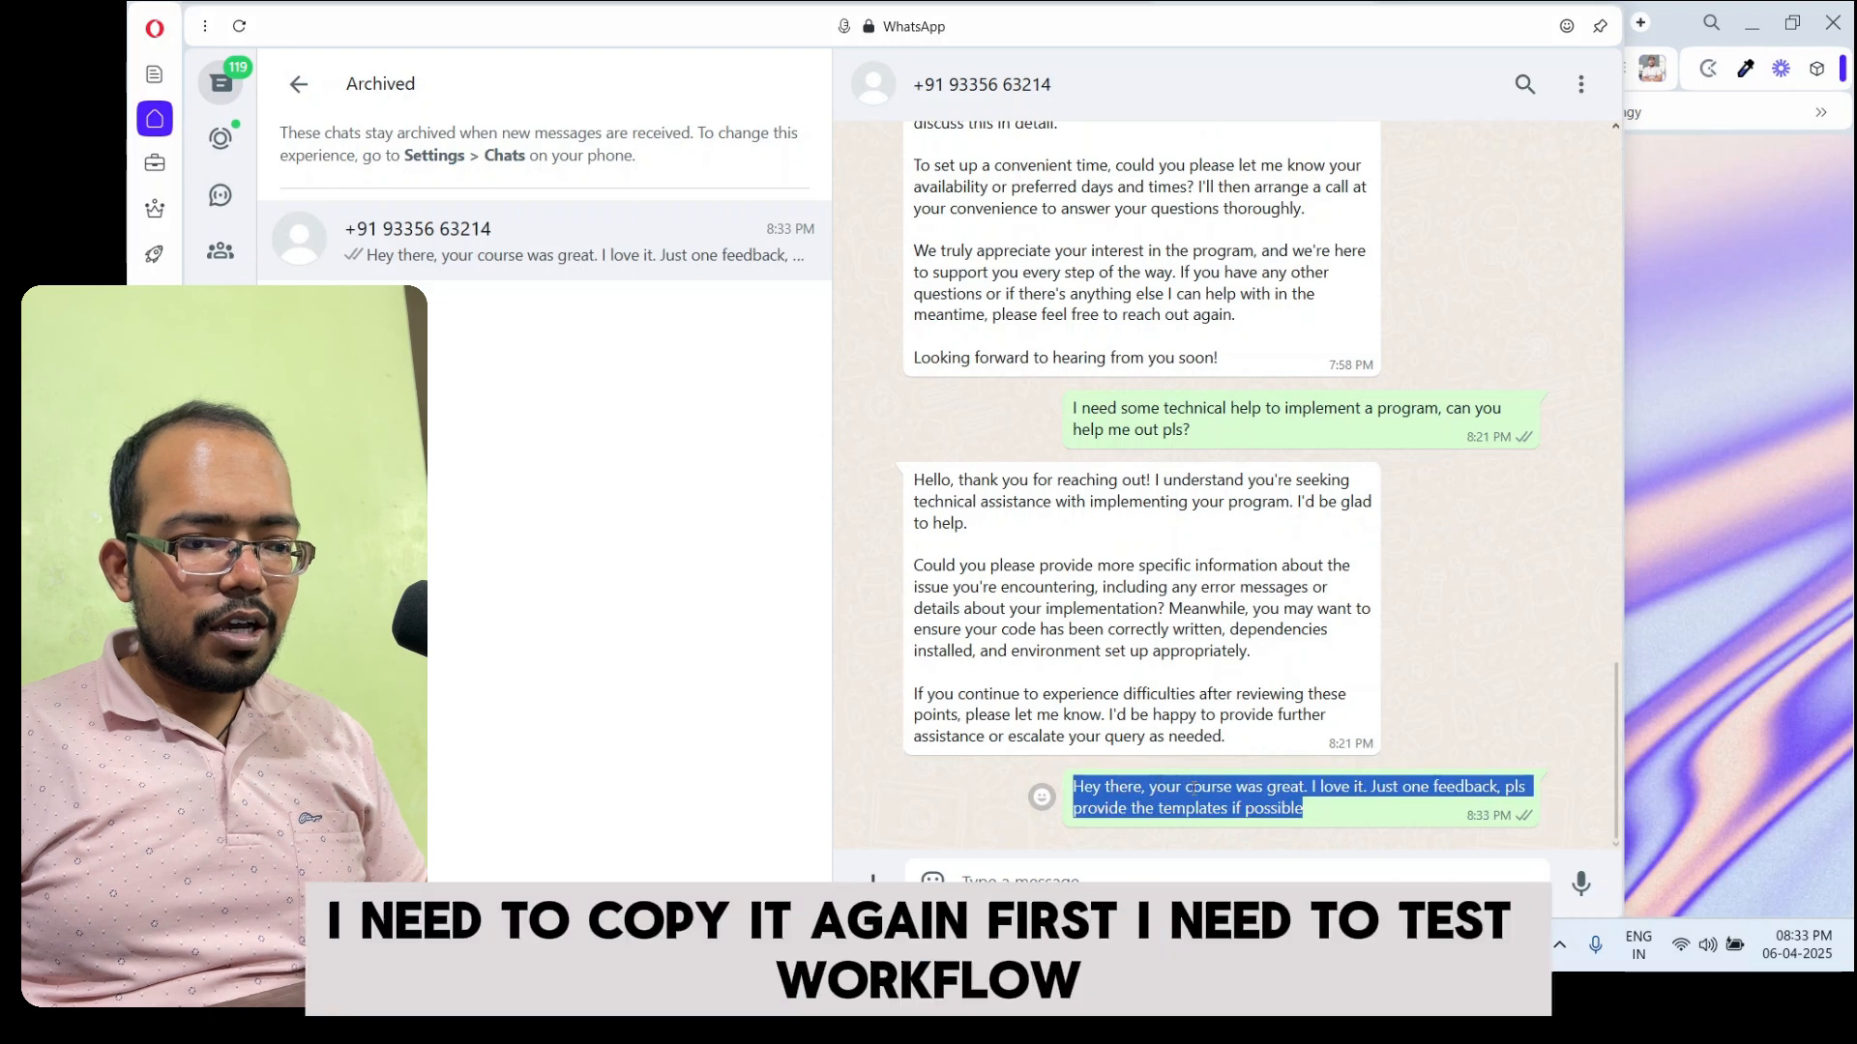
pyautogui.click(1073, 880)
# Switch to n8n and start a test run of the workflow, then resend the same feedback message in the WhatsApp chat
pyautogui.hotkey('alt', 'Tab')
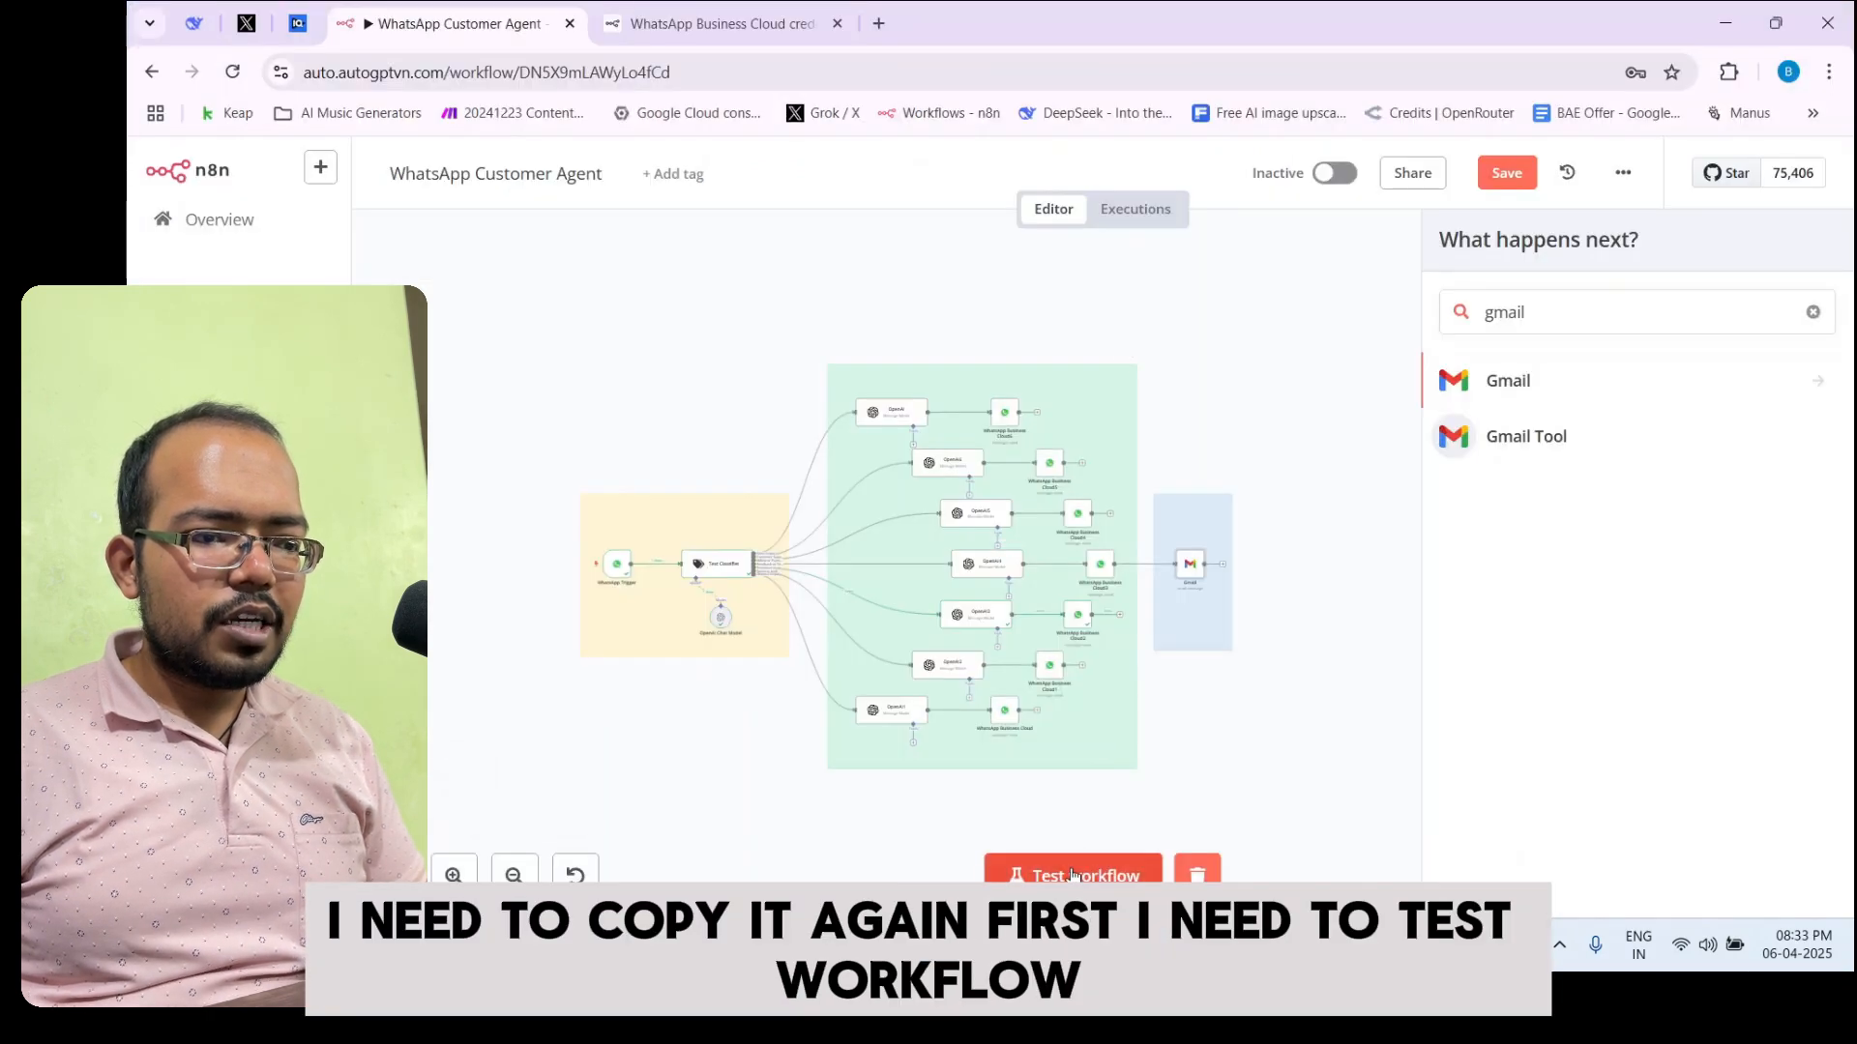
pyautogui.click(1072, 873)
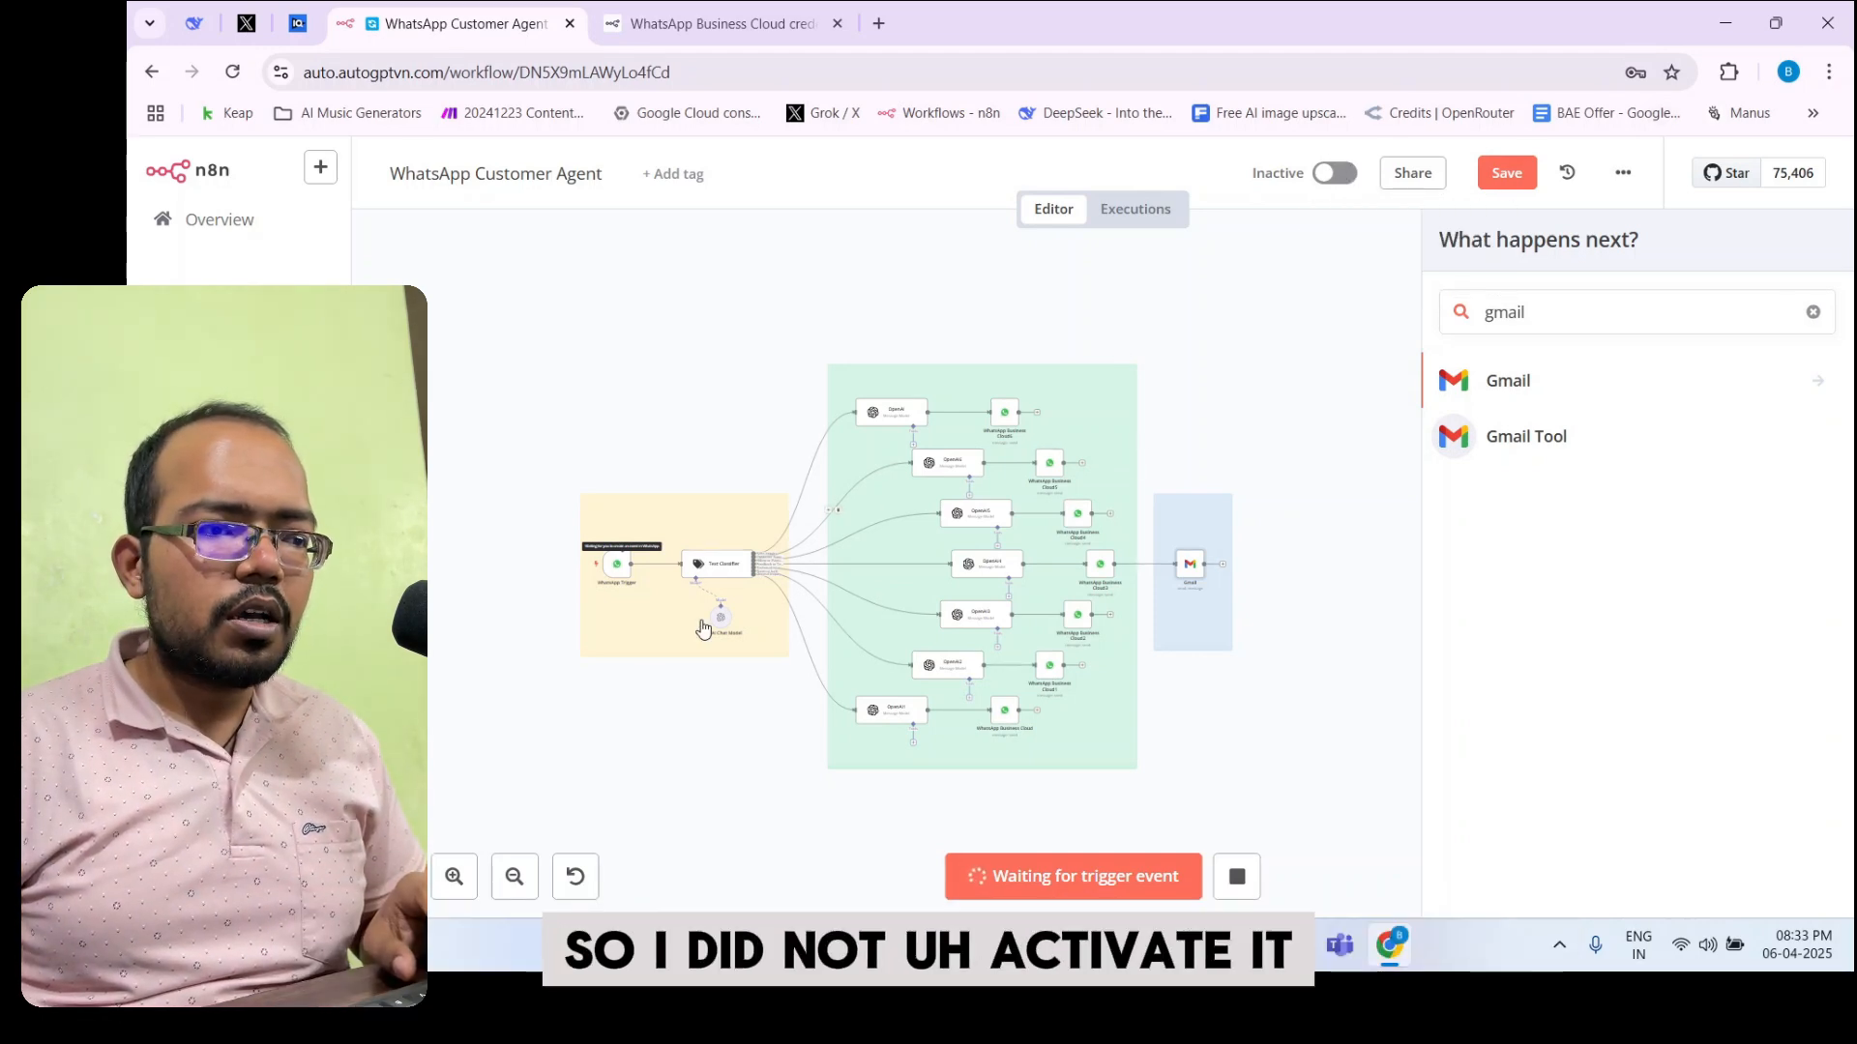
pyautogui.scroll(5, 716, 639)
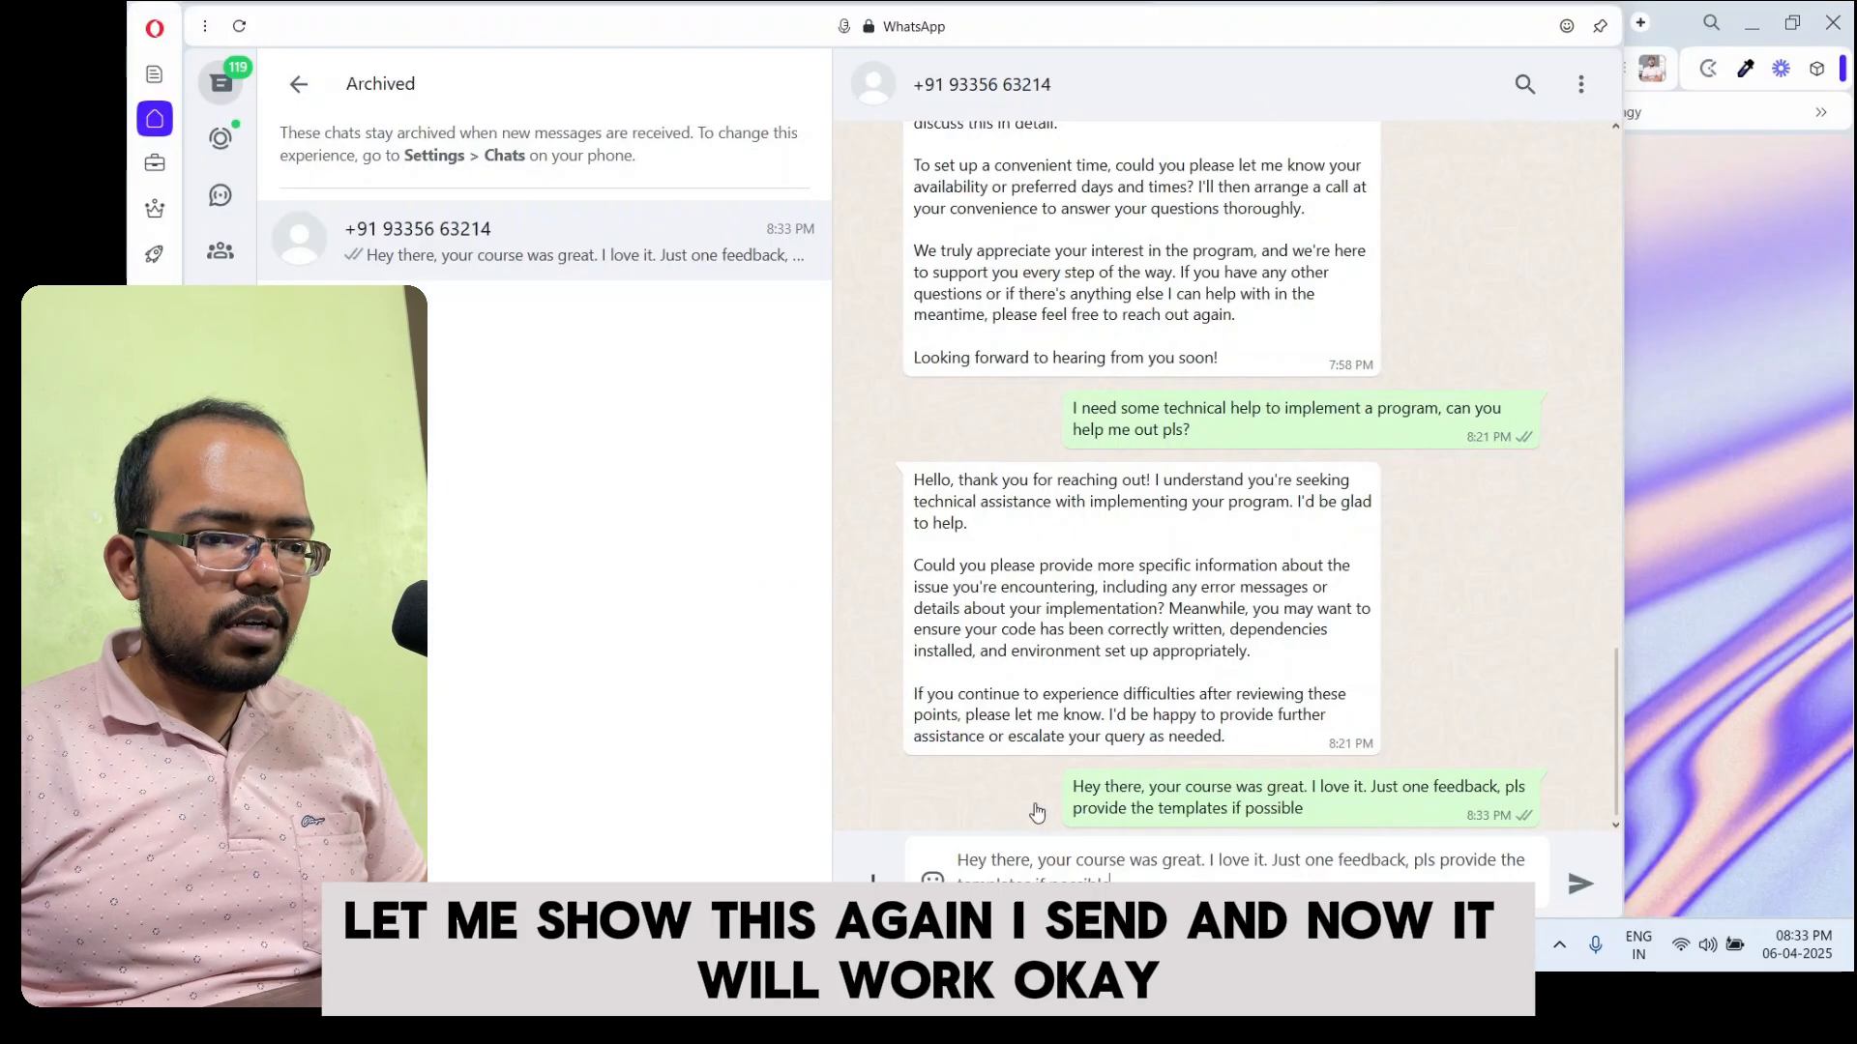
pyautogui.click(1580, 886)
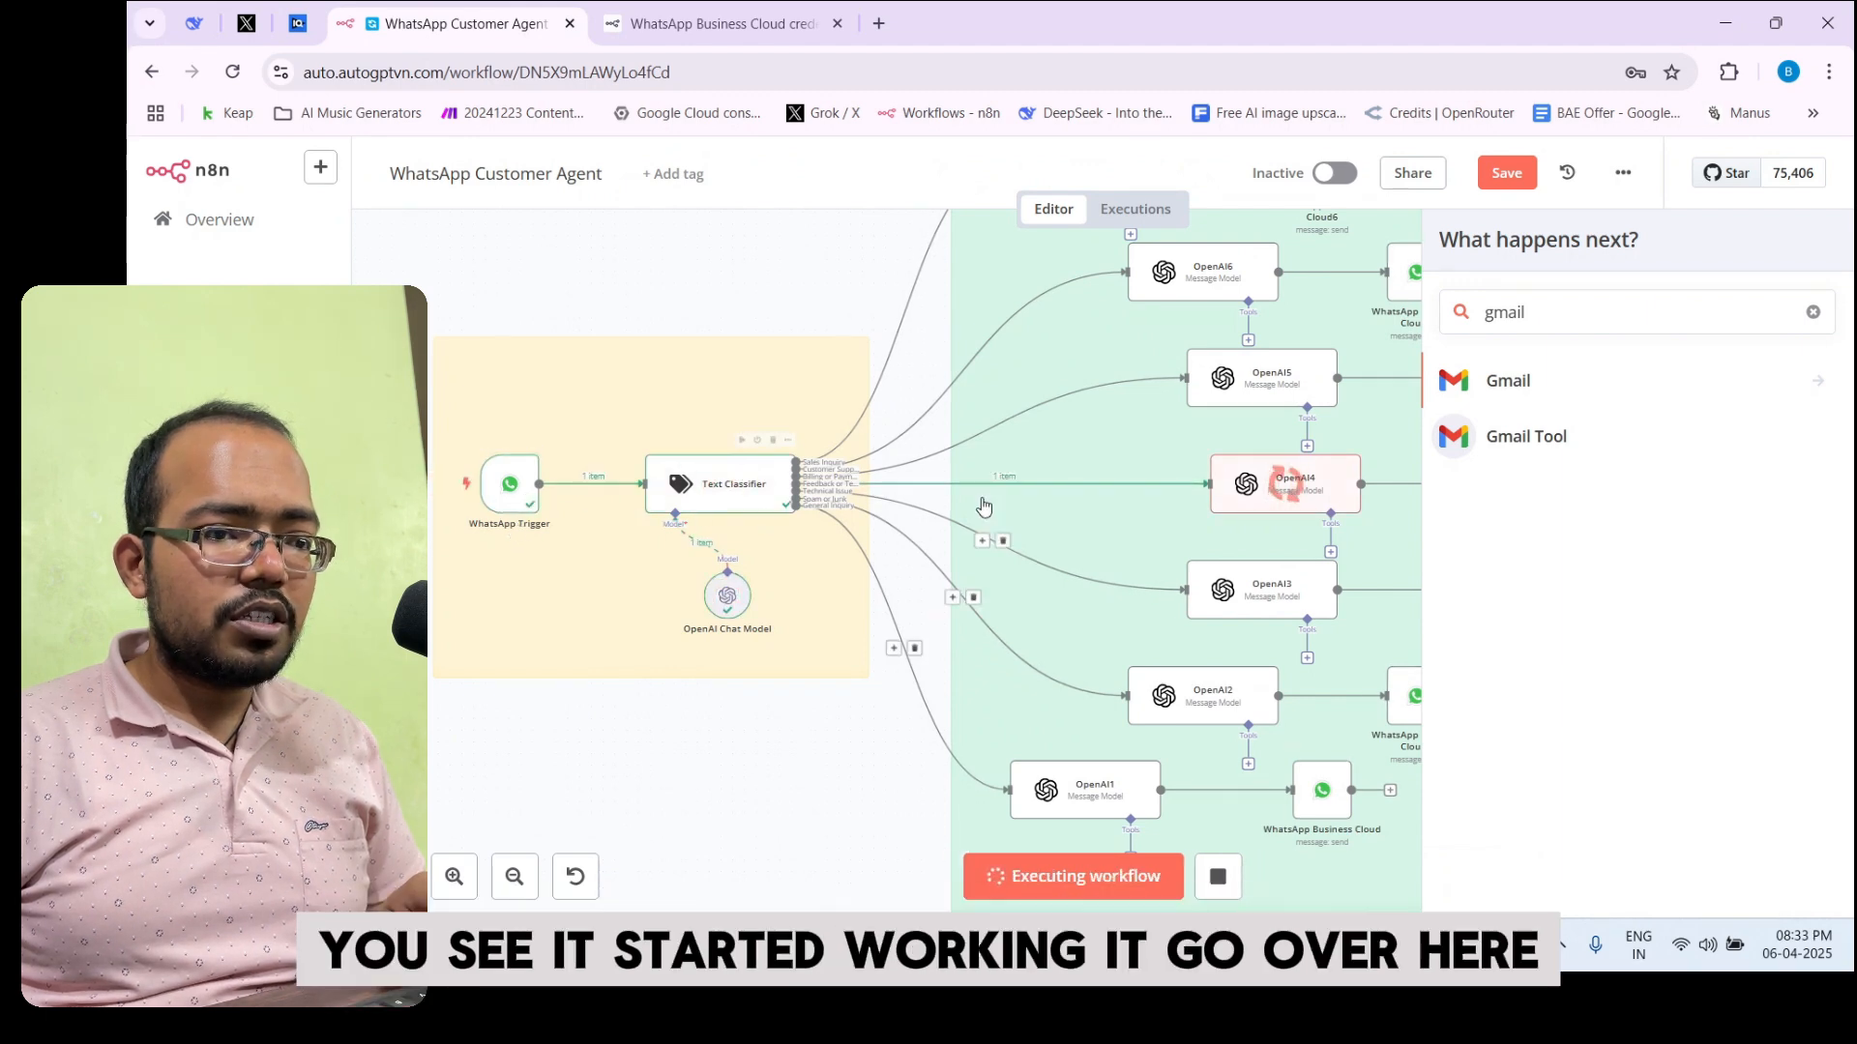
# Follow the running execution on the n8n canvas from the Text Classifier through OpenAI4 to WhatsApp Business Cloud3
pyautogui.scroll(-2, 759, 494)
pyautogui.scroll(-1, 759, 494)
pyautogui.scroll(2, 1135, 484)
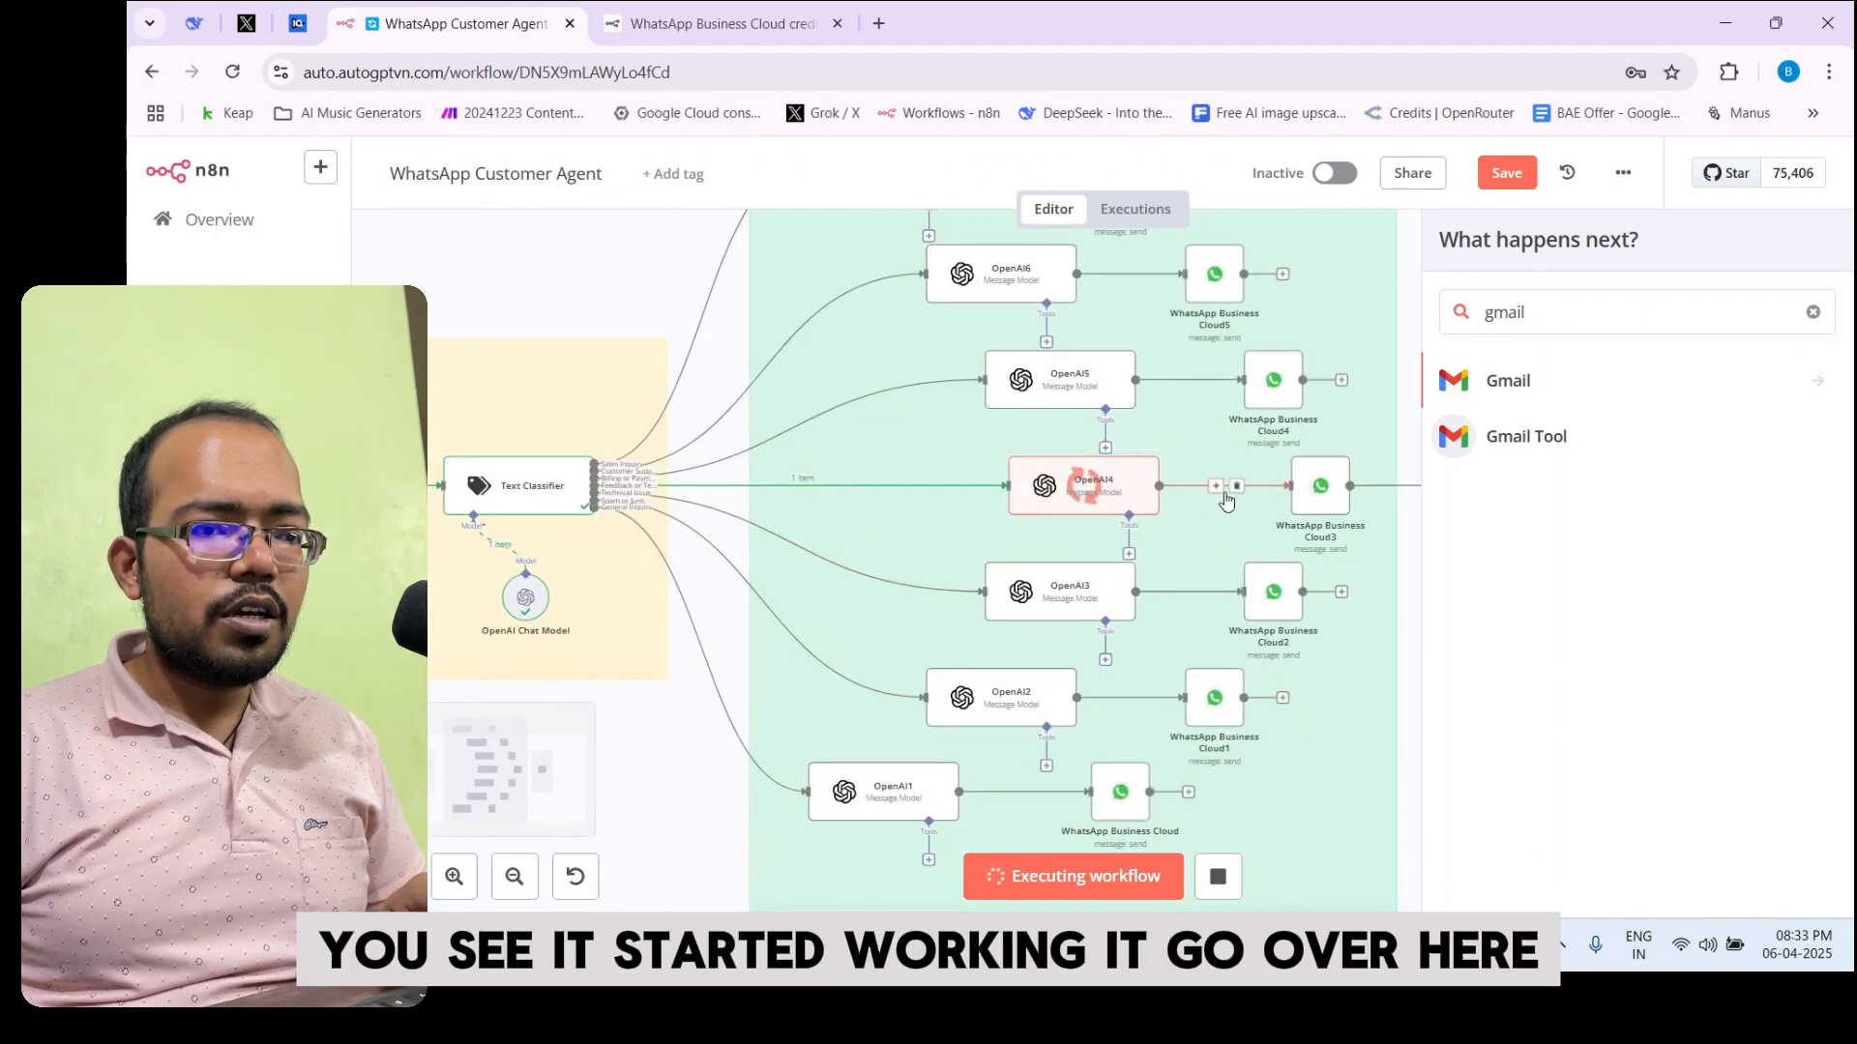
pyautogui.scroll(-2, 780, 510)
pyautogui.scroll(5, 1161, 499)
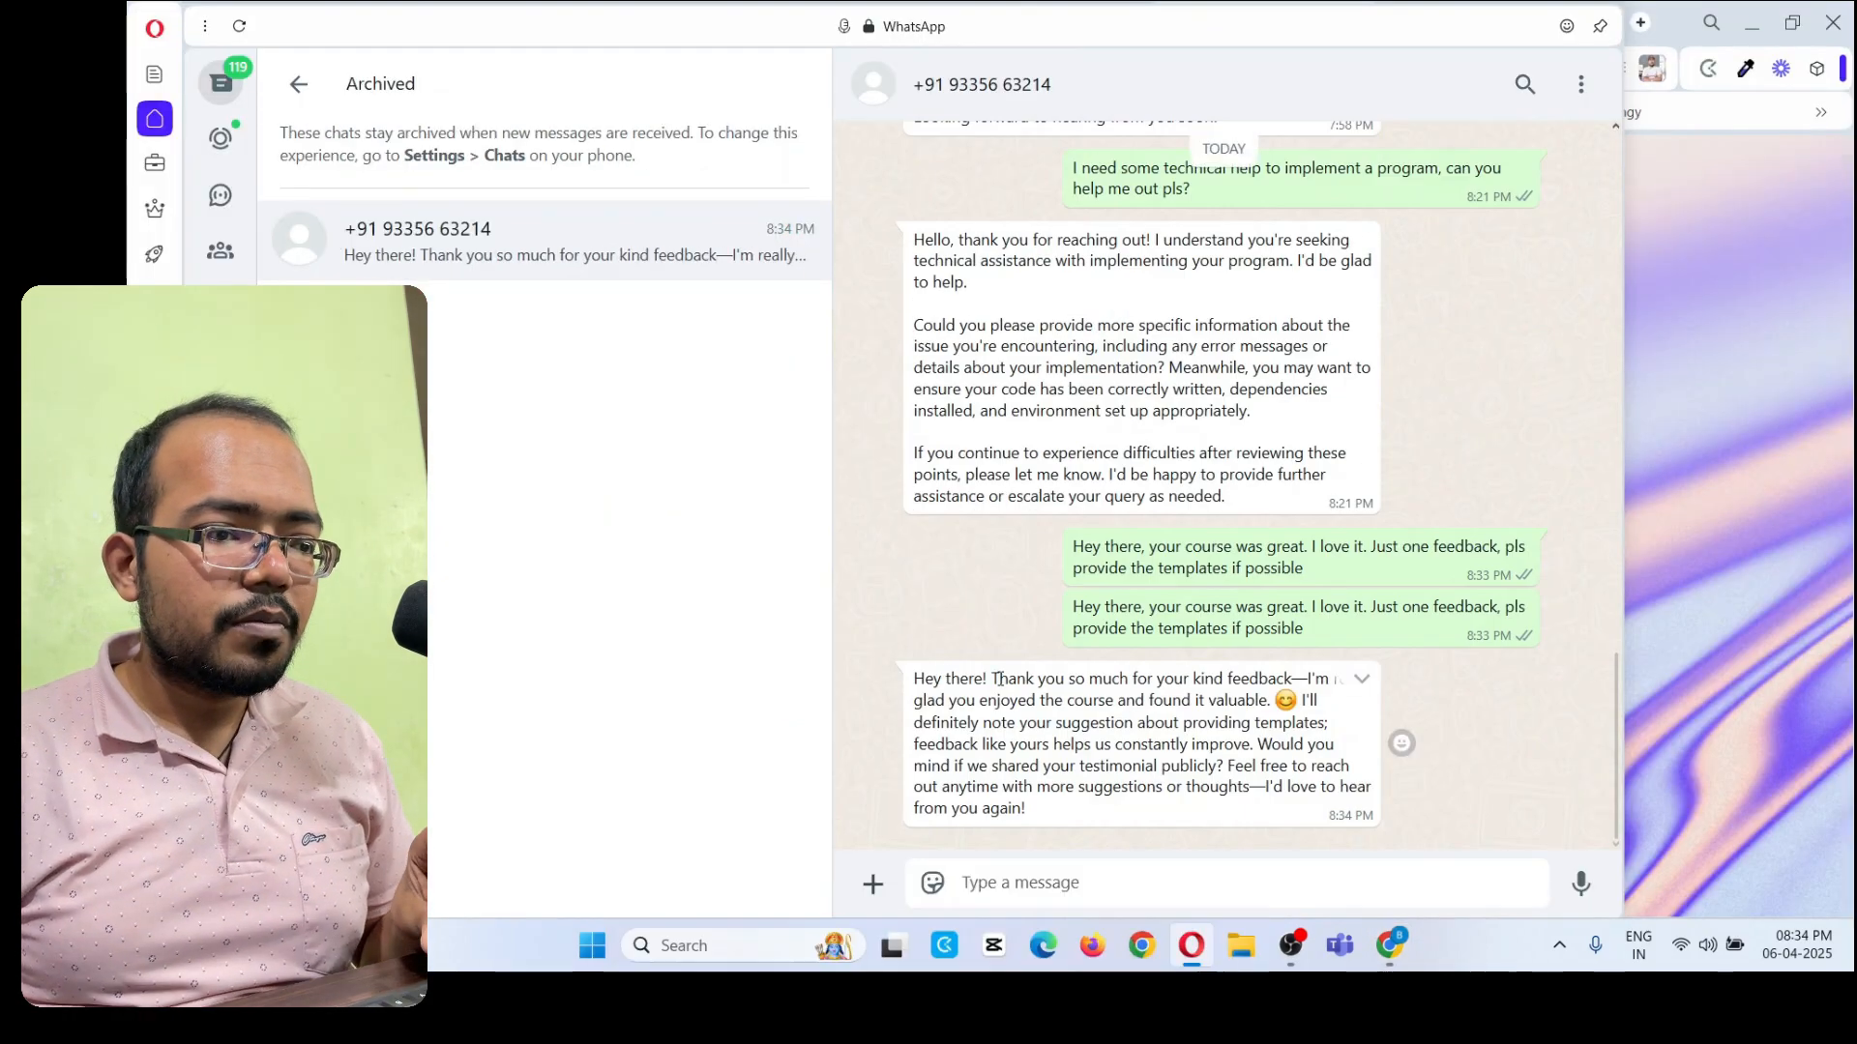
# Read the agent's reply in the WhatsApp chat, highlighting the feedback, testimonial-sharing and further-suggestions sentences
pyautogui.scroll(5, 1037, 681)
pyautogui.scroll(-2, 1183, 741)
pyautogui.hscroll(1, 1183, 741)
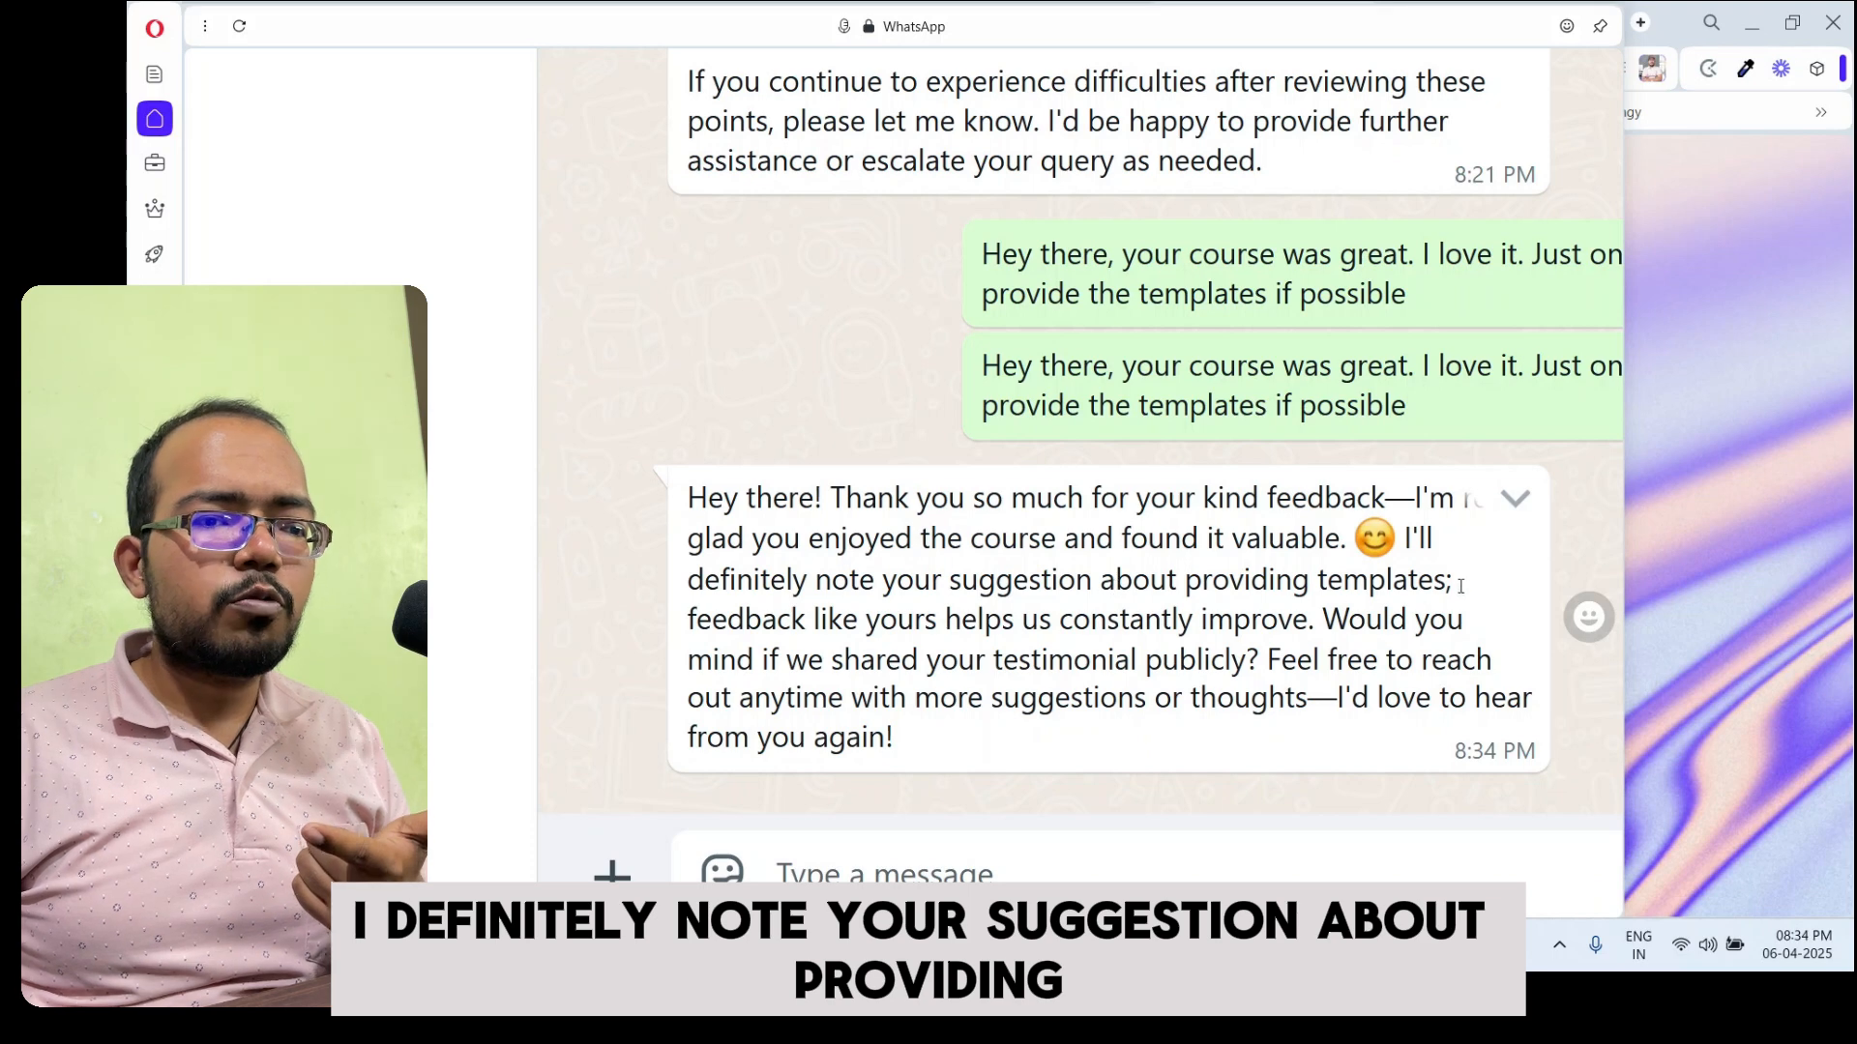
pyautogui.moveTo(897, 619); pyautogui.dragTo(1365, 619)
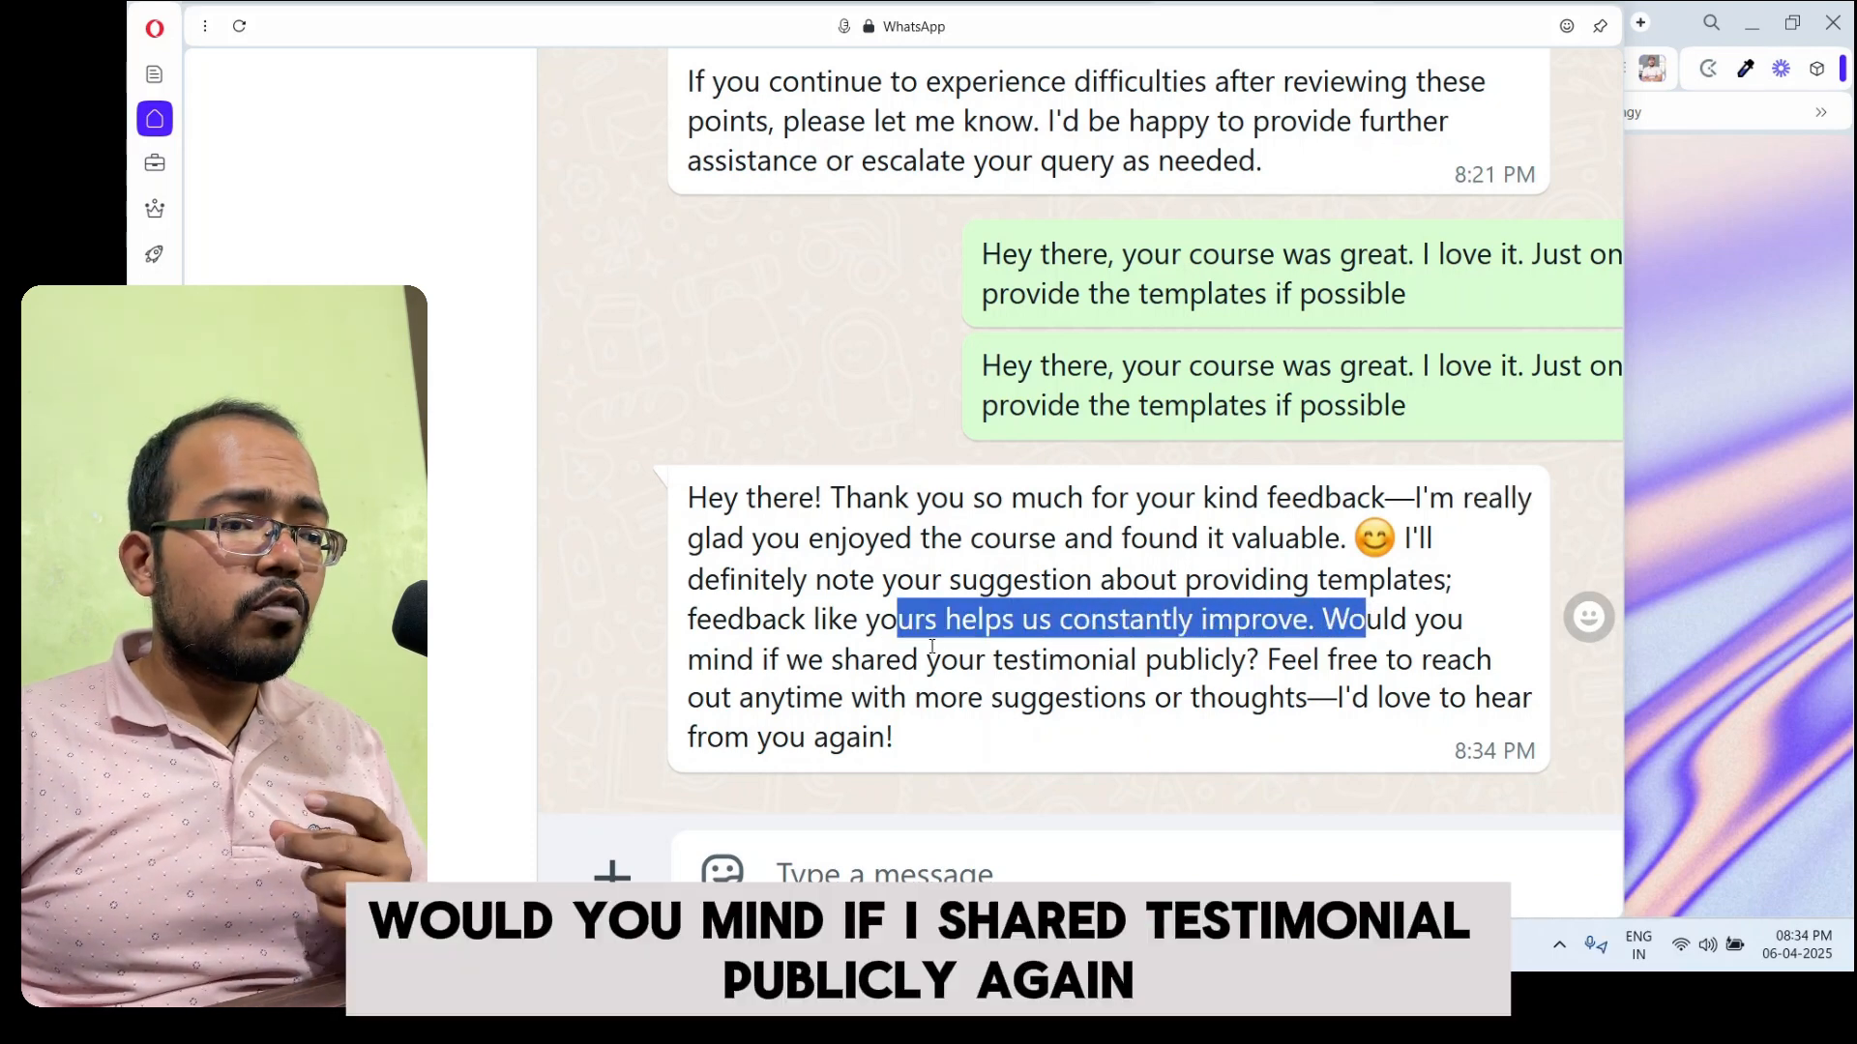
pyautogui.moveTo(875, 659); pyautogui.dragTo(1281, 660)
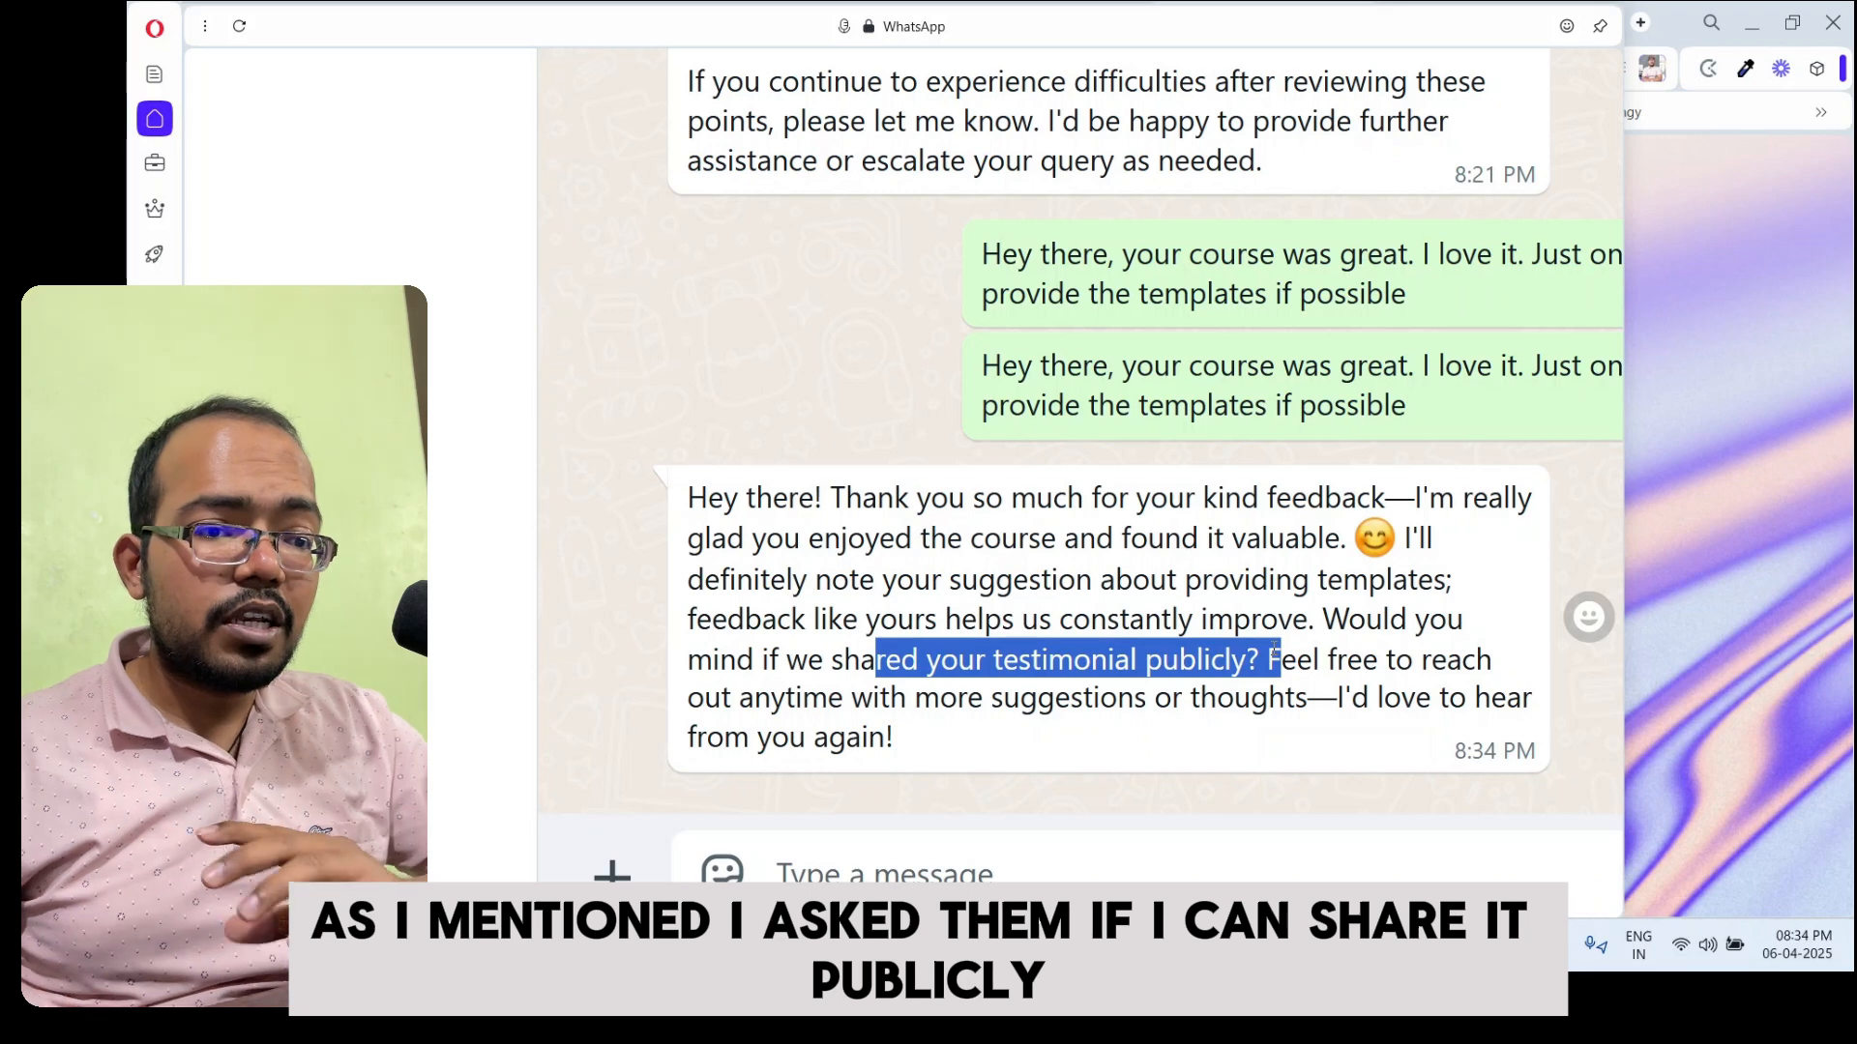
pyautogui.moveTo(1294, 660); pyautogui.dragTo(1344, 694)
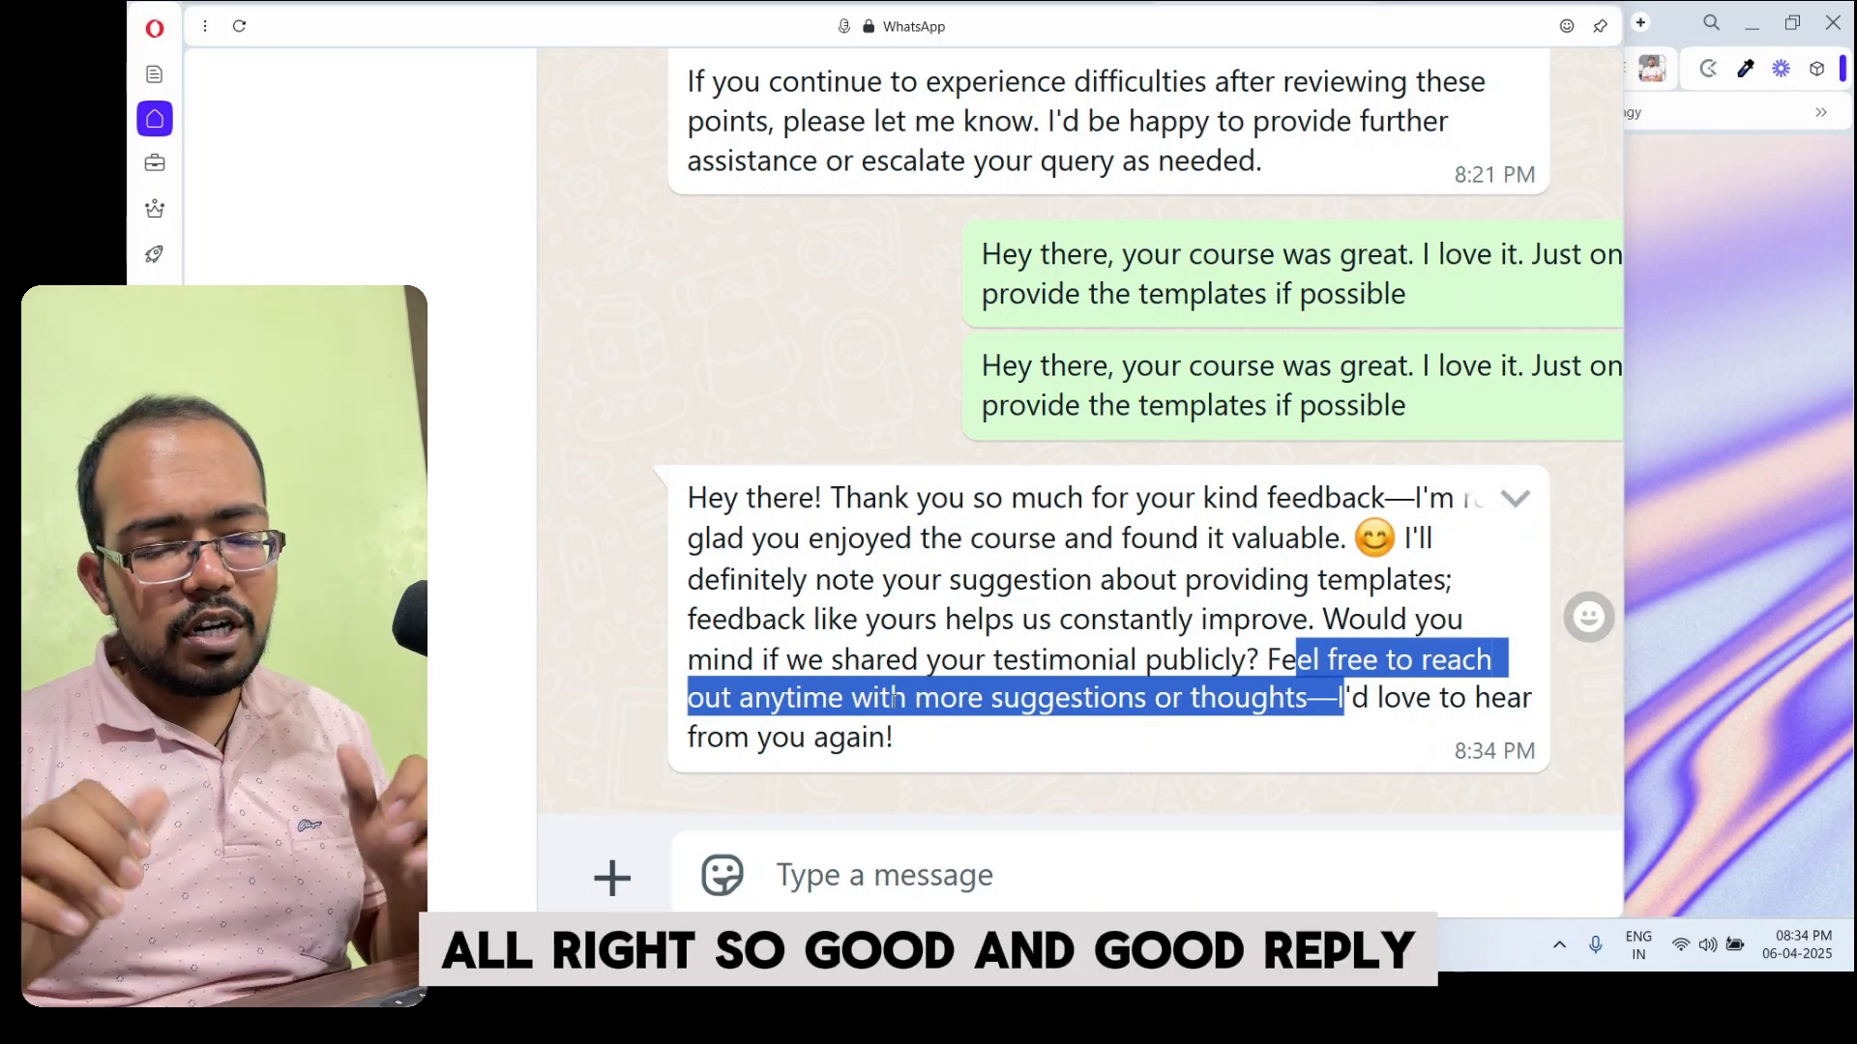
pyautogui.hotkey('ctrl', '0')
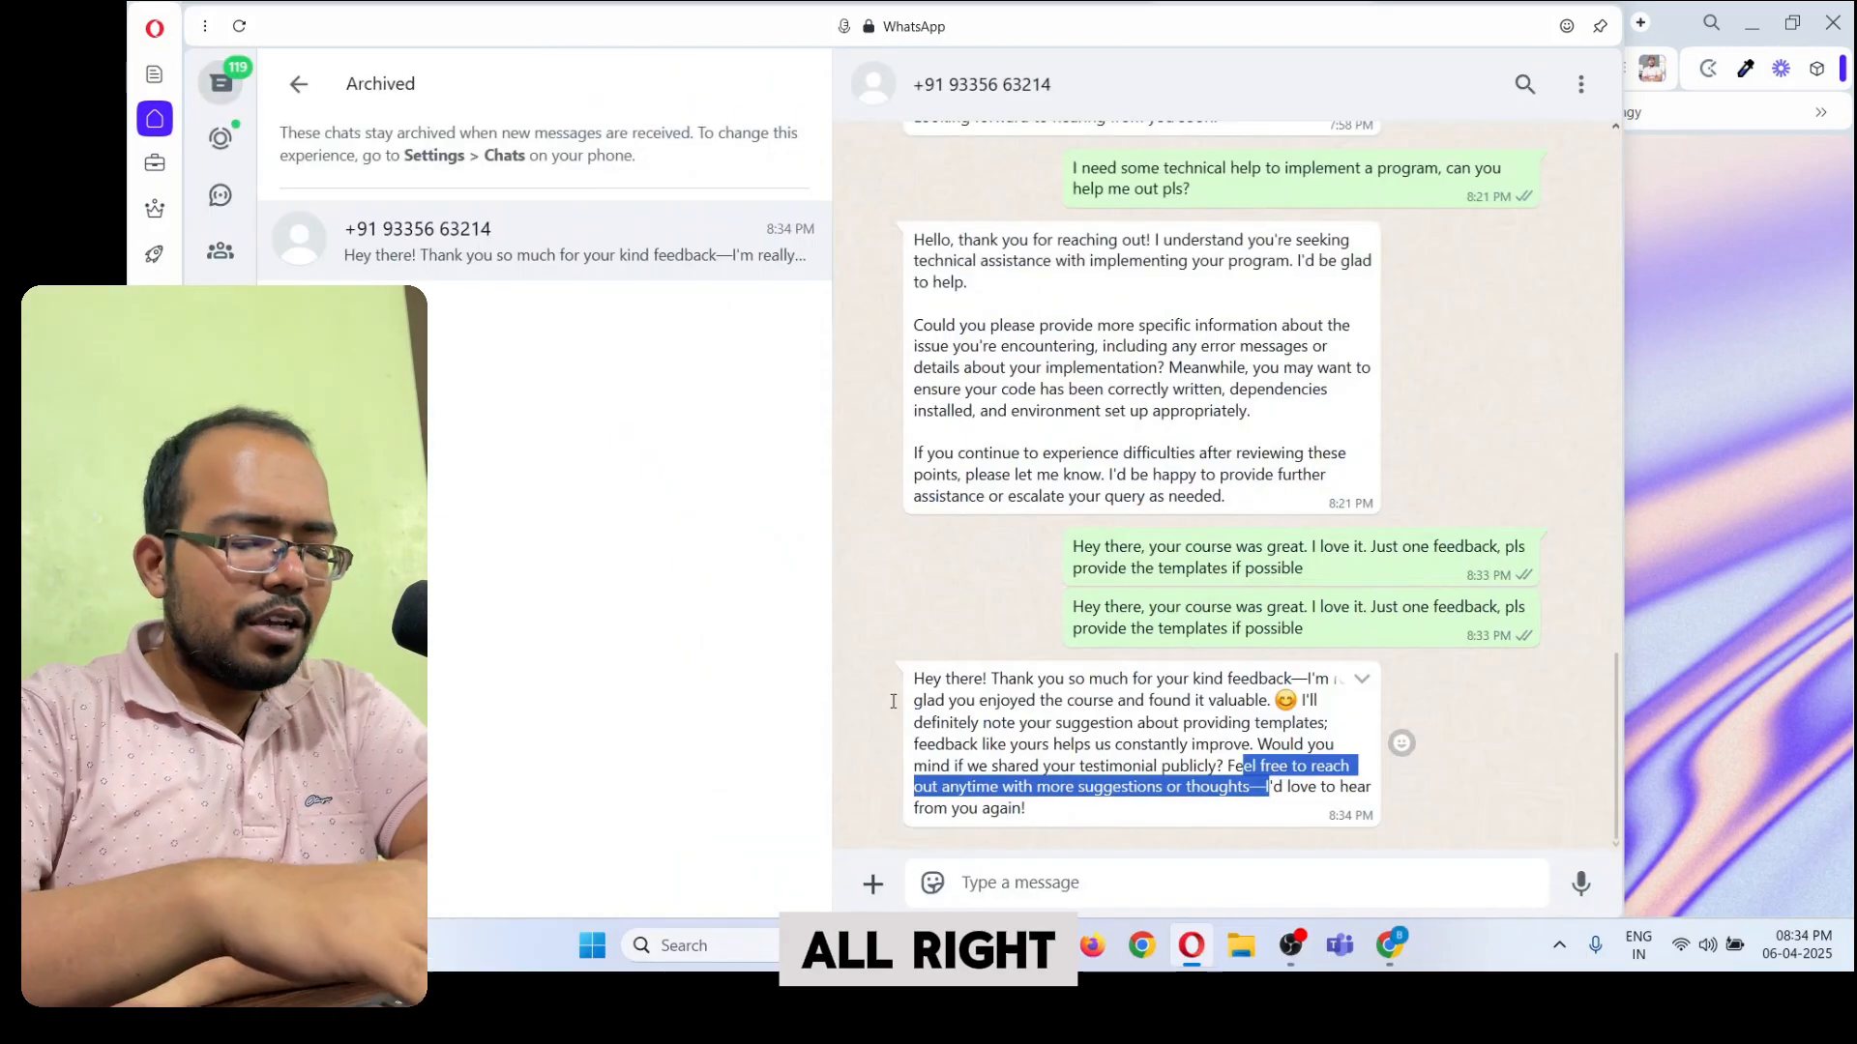
# Switch back to n8n and examine the executed path from the WhatsApp Trigger through the OpenAI4 branch to the Gmail node
pyautogui.hotkey('alt', 'Tab')
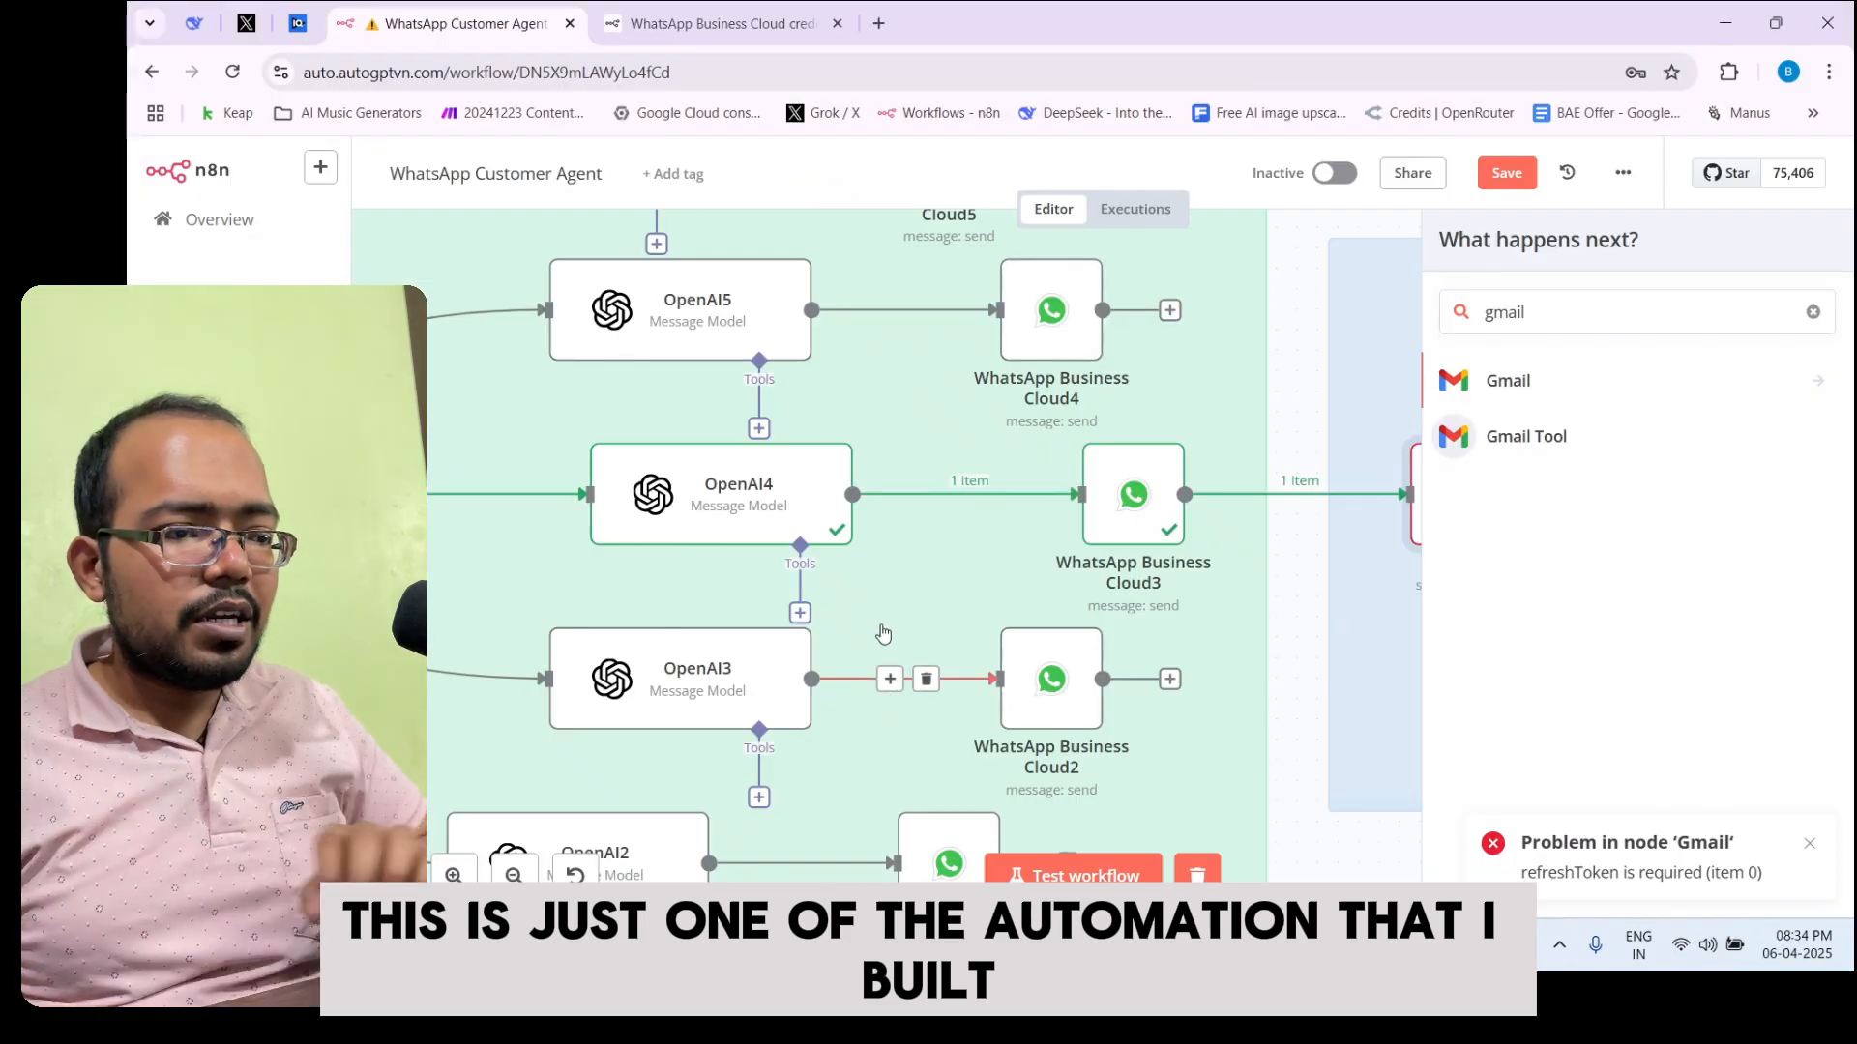
pyautogui.scroll(-5, 994, 537)
pyautogui.scroll(-1, 878, 484)
pyautogui.scroll(2, 670, 522)
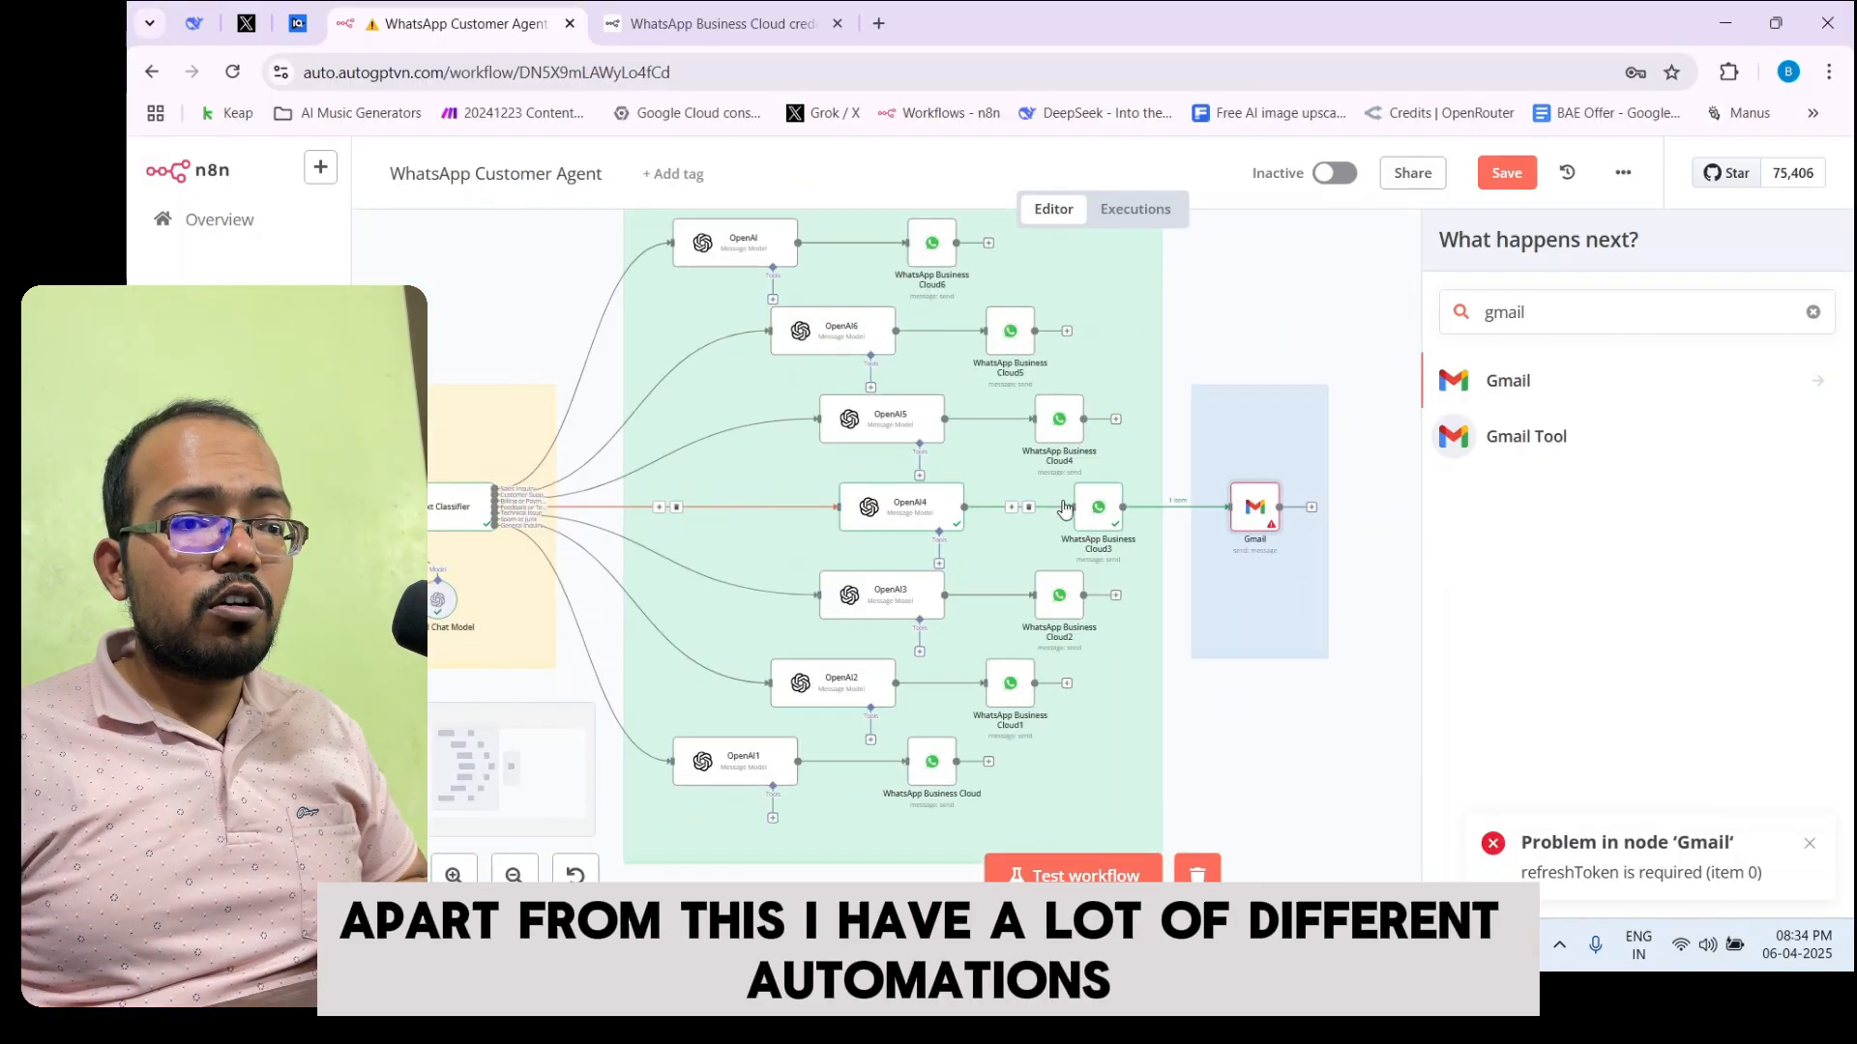
pyautogui.scroll(-3, 1064, 493)
pyautogui.scroll(3, 615, 553)
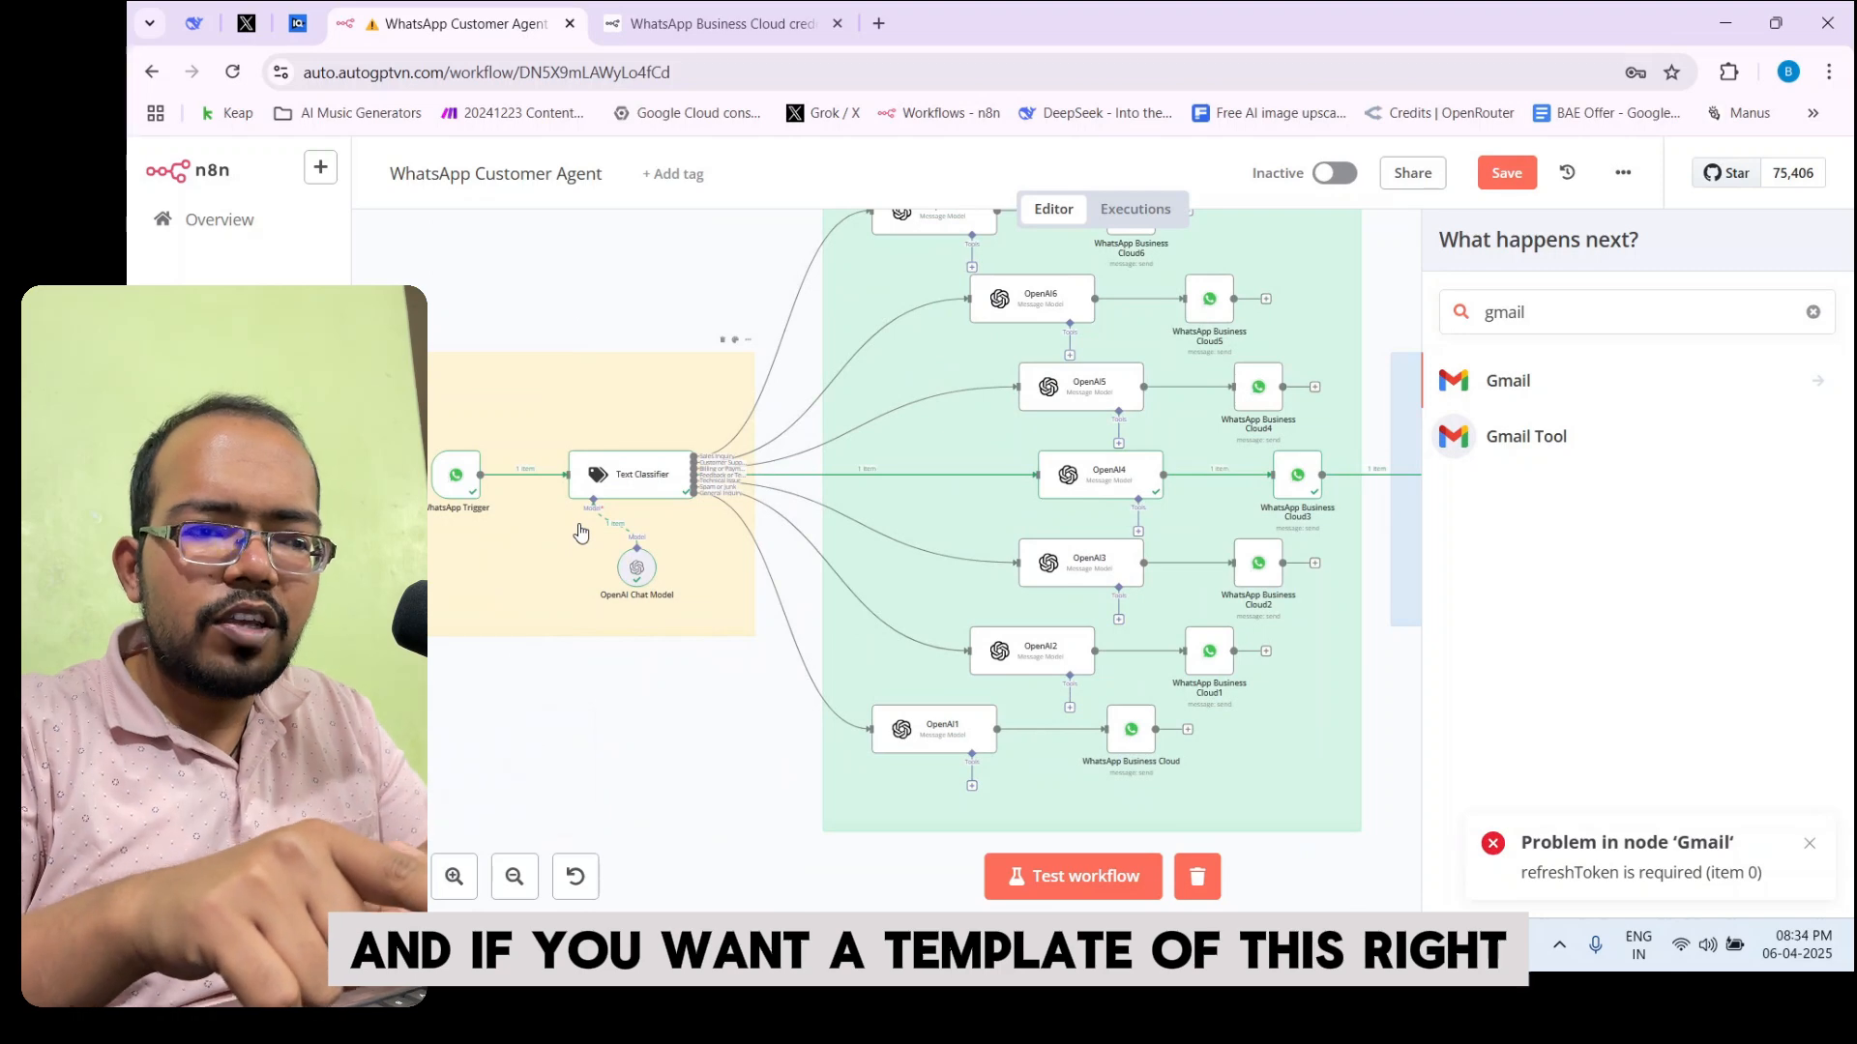